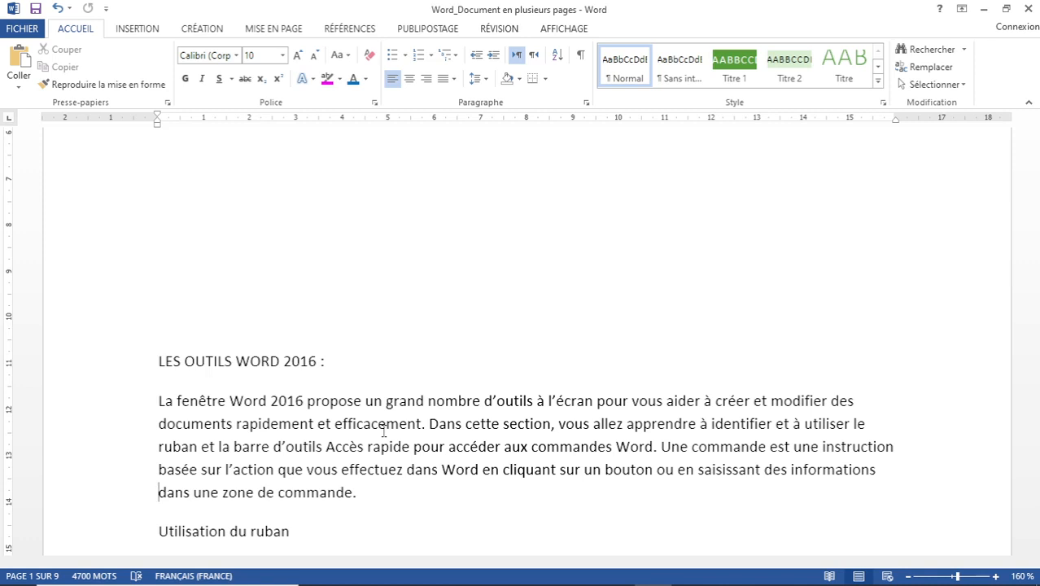
Page down through the document to page 8 to review its content.
{"action": "key", "text": "Page_Down"}
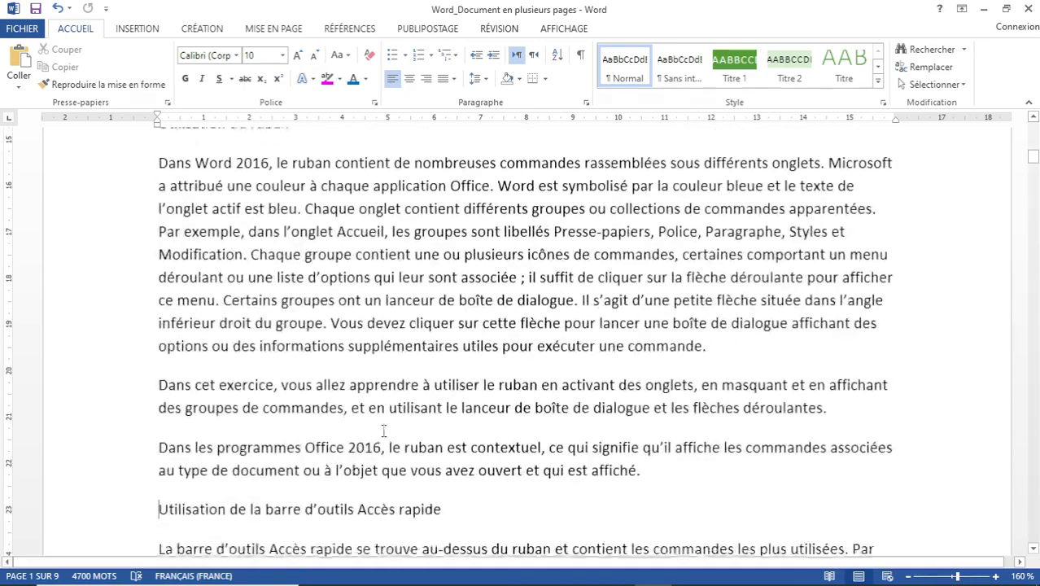
{"action": "key", "text": "Page_Down"}
{"action": "key", "text": "Page_Down"}
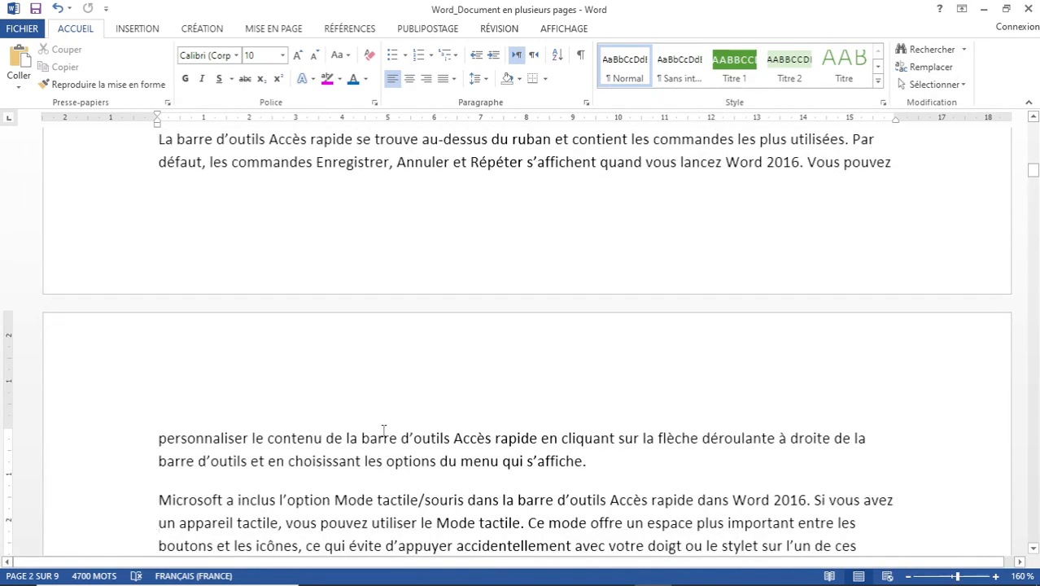
{"action": "key", "text": "Page_Down"}
{"action": "key", "text": "Page_Down"}
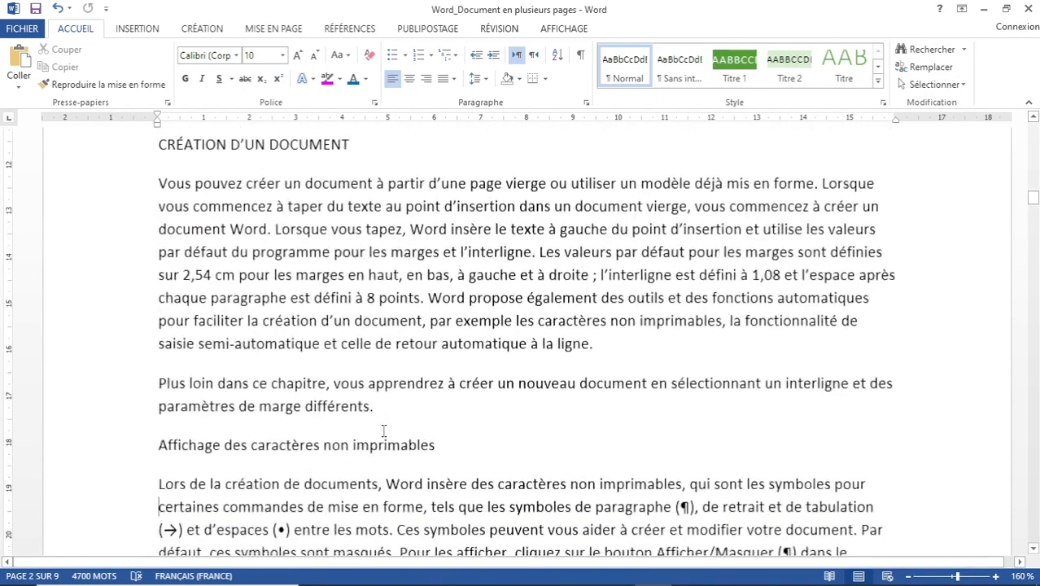
{"action": "key", "text": "Page_Down"}
{"action": "key", "text": "Page_Down"}
{"action": "key", "text": "Page_Down"}
{"action": "key", "text": "Page_Down"}
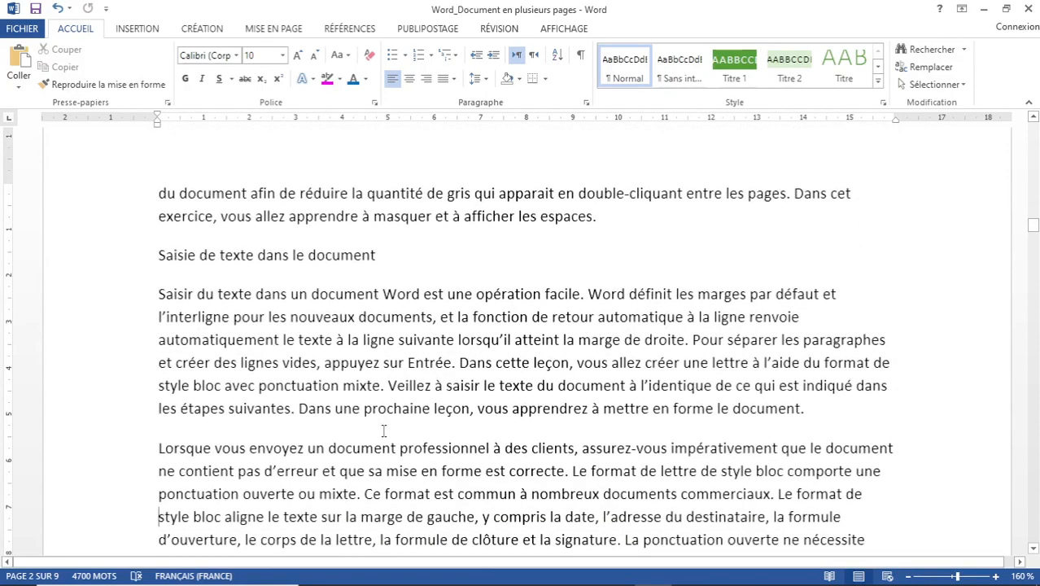
{"action": "key", "text": "Page_Down"}
{"action": "key", "text": "Page_Down"}
{"action": "key", "text": "Page_Down"}
{"action": "key", "text": "Page_Down"}
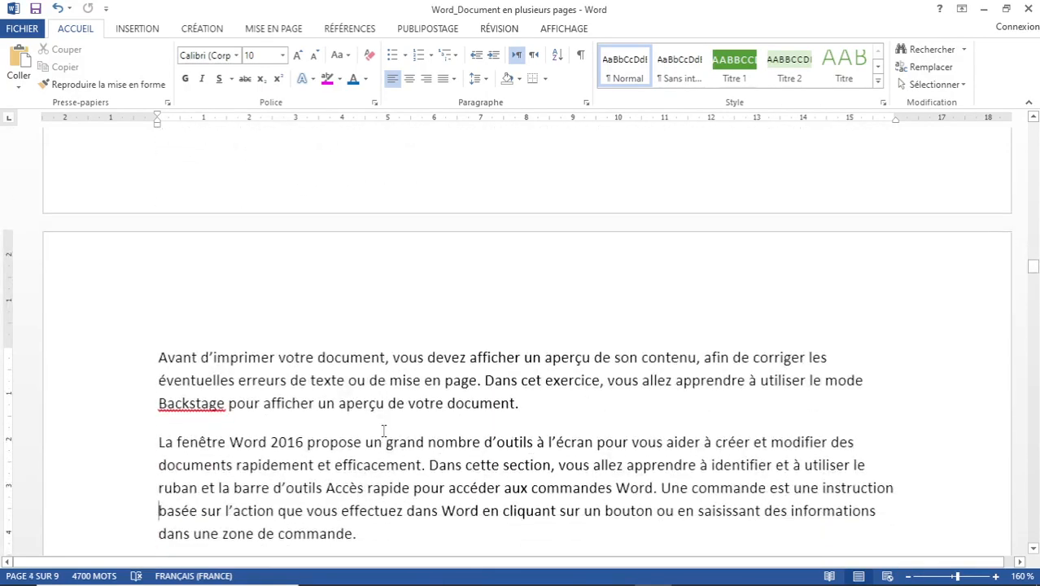
{"action": "key", "text": "Page_Down"}
{"action": "key", "text": "Page_Down"}
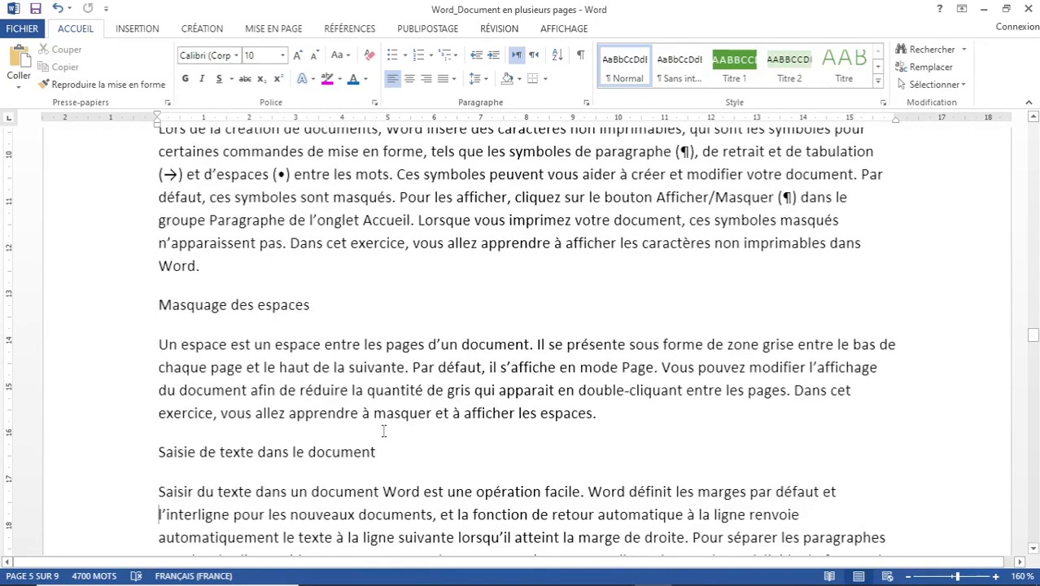
{"action": "key", "text": "Page_Down"}
{"action": "key", "text": "Page_Down"}
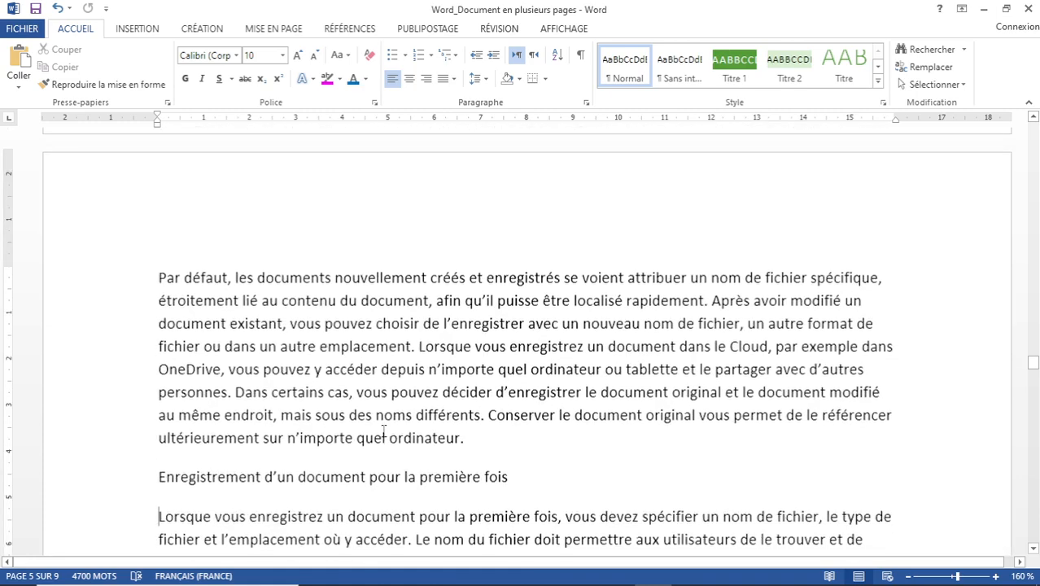
{"action": "key", "text": "Page_Down"}
{"action": "key", "text": "Page_Down"}
{"action": "key", "text": "Page_Down"}
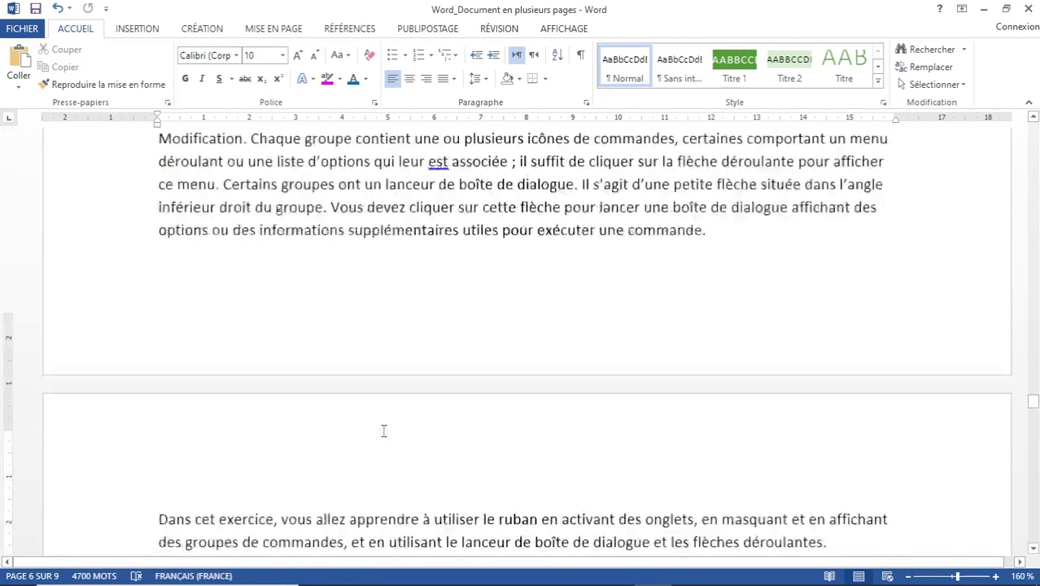
{"action": "key", "text": "Page_Down"}
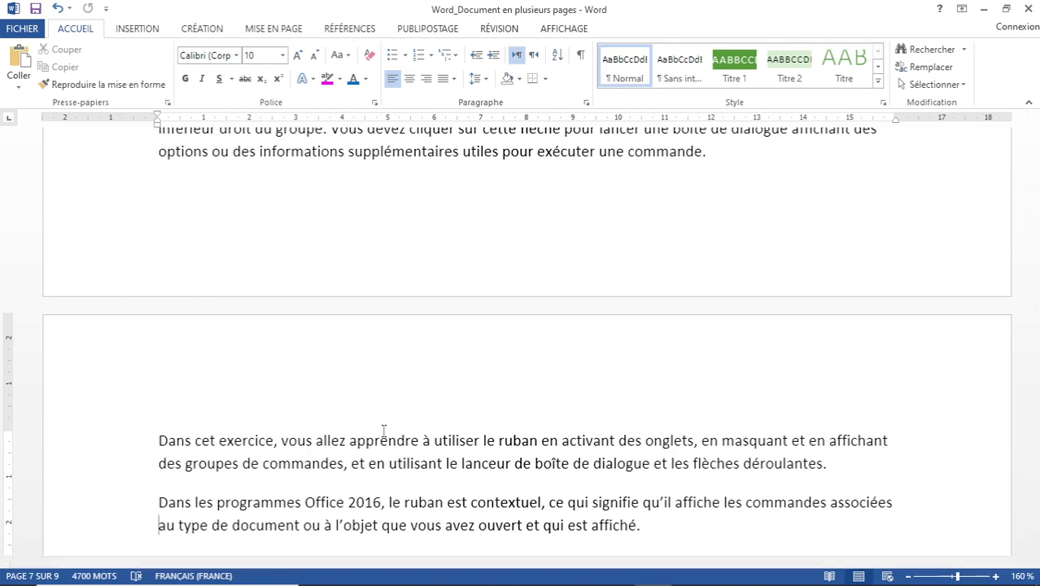
{"action": "key", "text": "Page_Down"}
{"action": "key", "text": "Page_Down"}
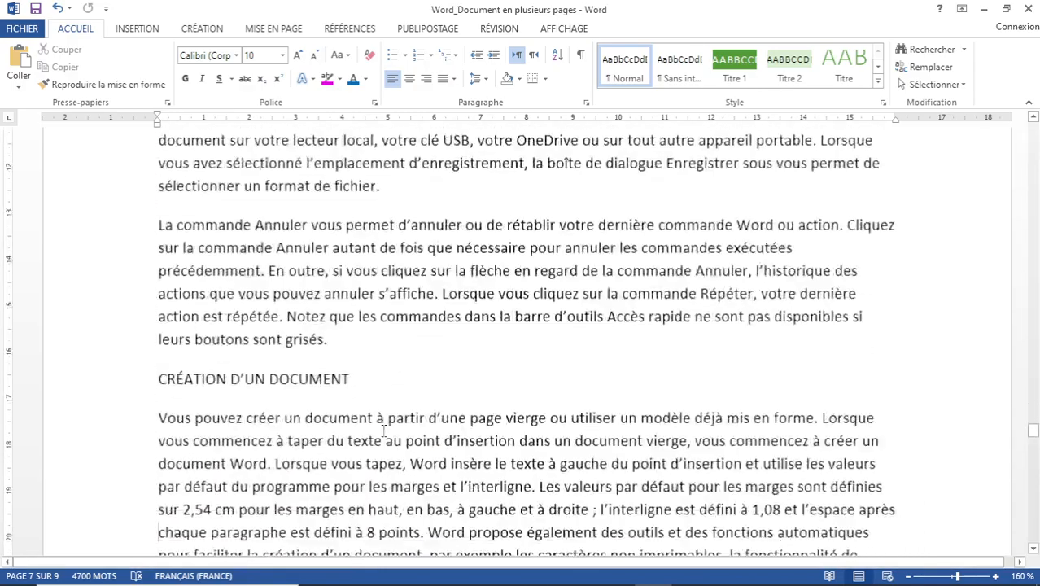
{"action": "key", "text": "Page_Down"}
{"action": "key", "text": "Page_Down"}
{"action": "key", "text": "Page_Down"}
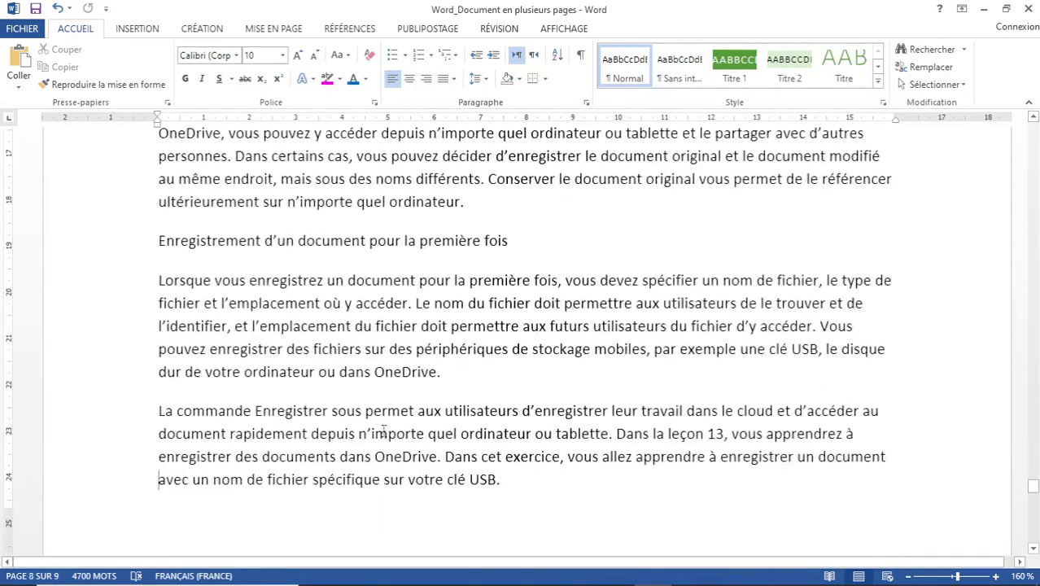
Reach the last page, step back to page 7, and select the entire text.
{"action": "key", "text": "Page_Down"}
{"action": "key", "text": "Page_Down"}
{"action": "key", "text": "Page_Down"}
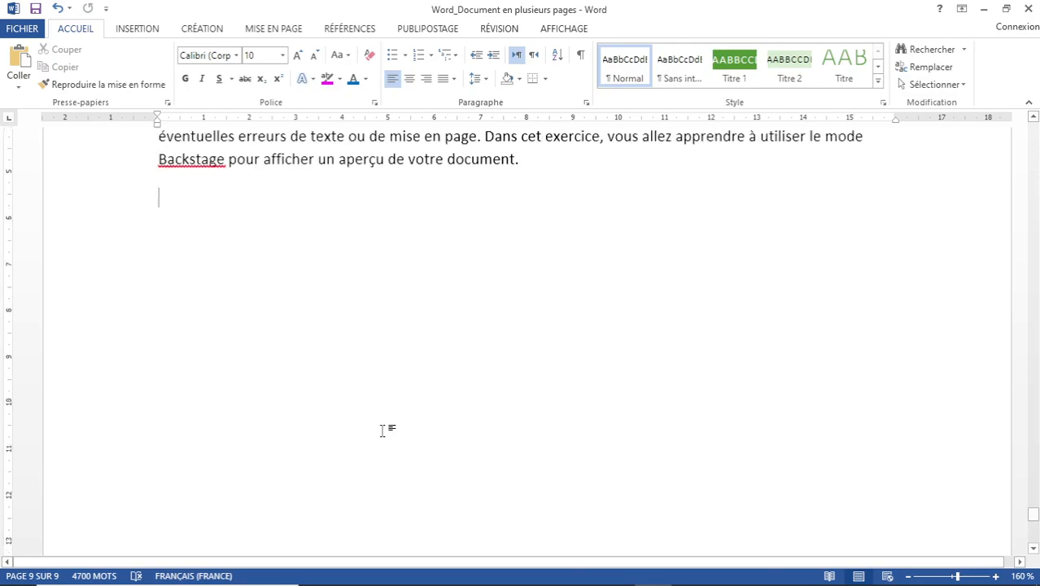
{"action": "key", "text": "Page_Up"}
{"action": "key", "text": "Page_Up"}
{"action": "key", "text": "Page_Up"}
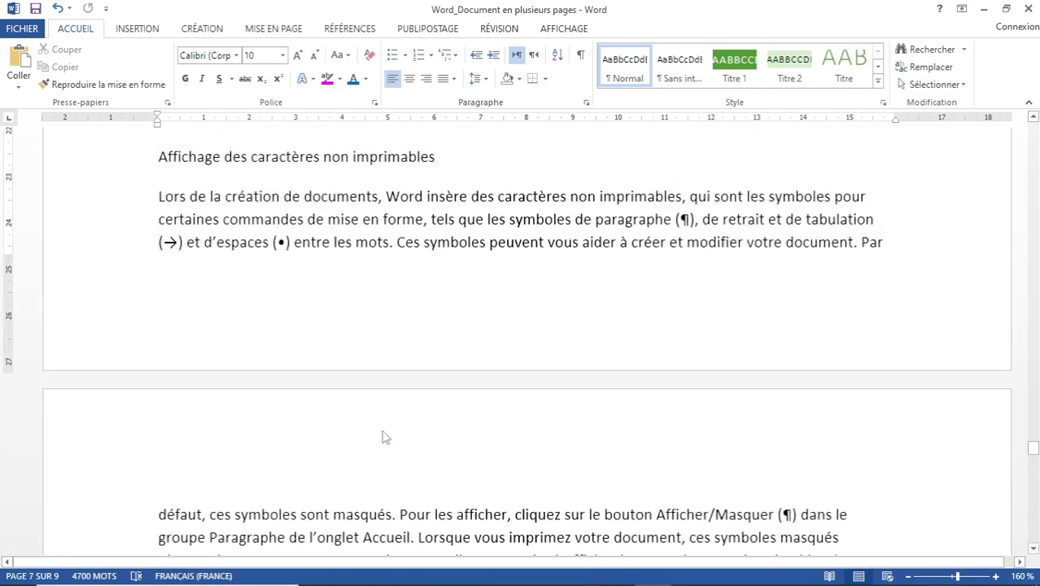
{"action": "key", "text": "ctrl+a"}
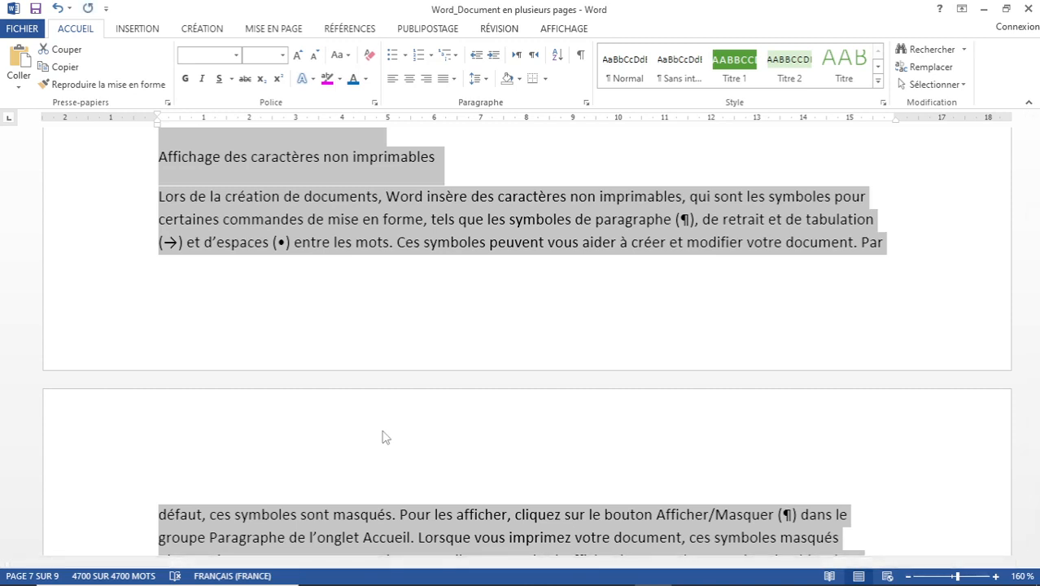
Paste a copy of the whole text at the document's end, then return to the top.
{"action": "key", "text": "ctrl+End"}
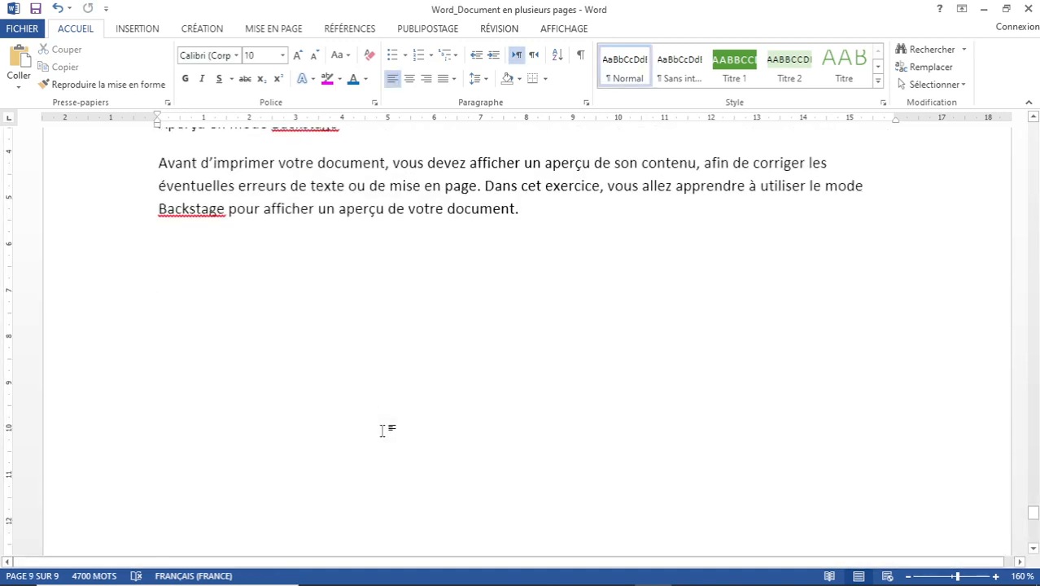
{"action": "key", "text": "ctrl+v"}
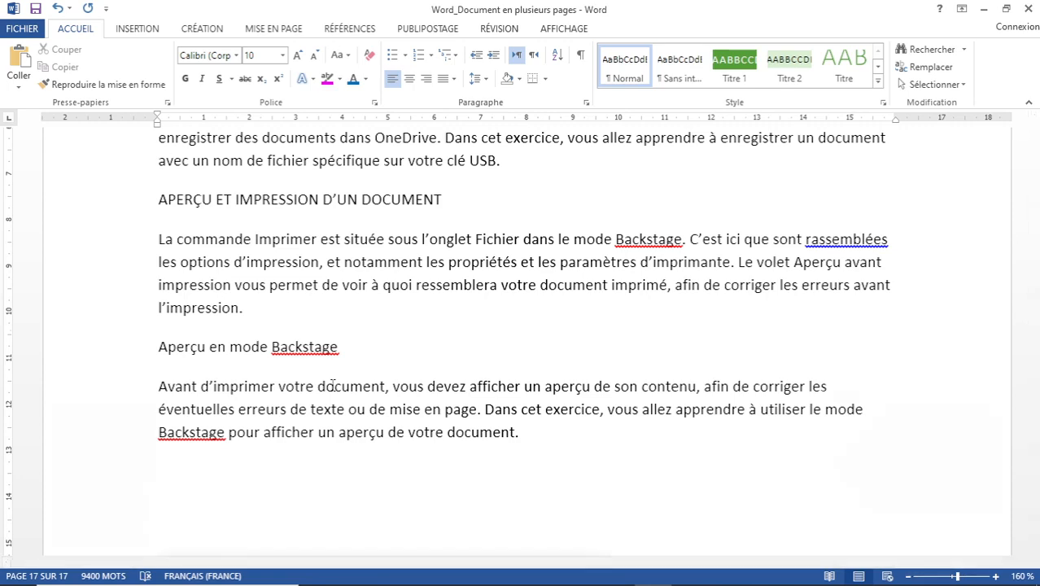
{"action": "key", "text": "ctrl+Home"}
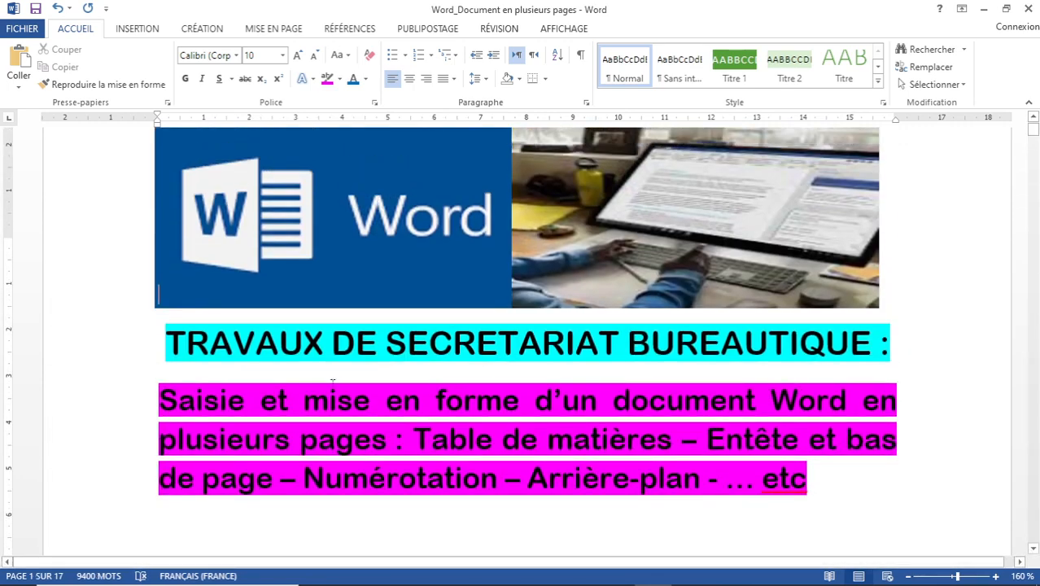
{"action": "scroll", "coordinate": [332, 380], "scroll_direction": "down", "scroll_amount": 5}
{"action": "scroll", "coordinate": [333, 385], "scroll_direction": "down", "scroll_amount": 3}
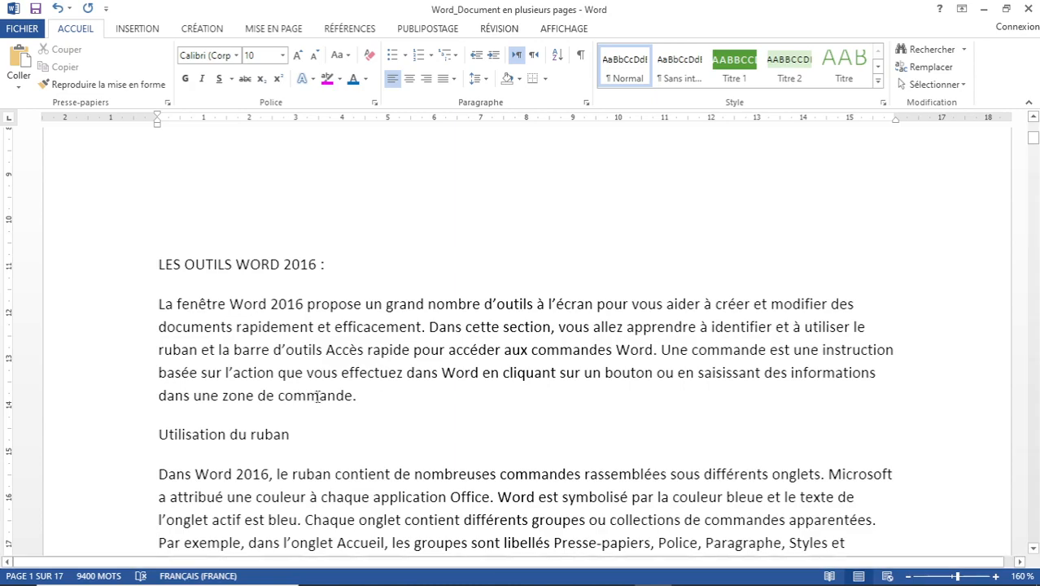
{"action": "scroll", "coordinate": [368, 342], "scroll_direction": "down", "scroll_amount": 4}
{"action": "scroll", "coordinate": [370, 341], "scroll_direction": "down", "scroll_amount": 4}
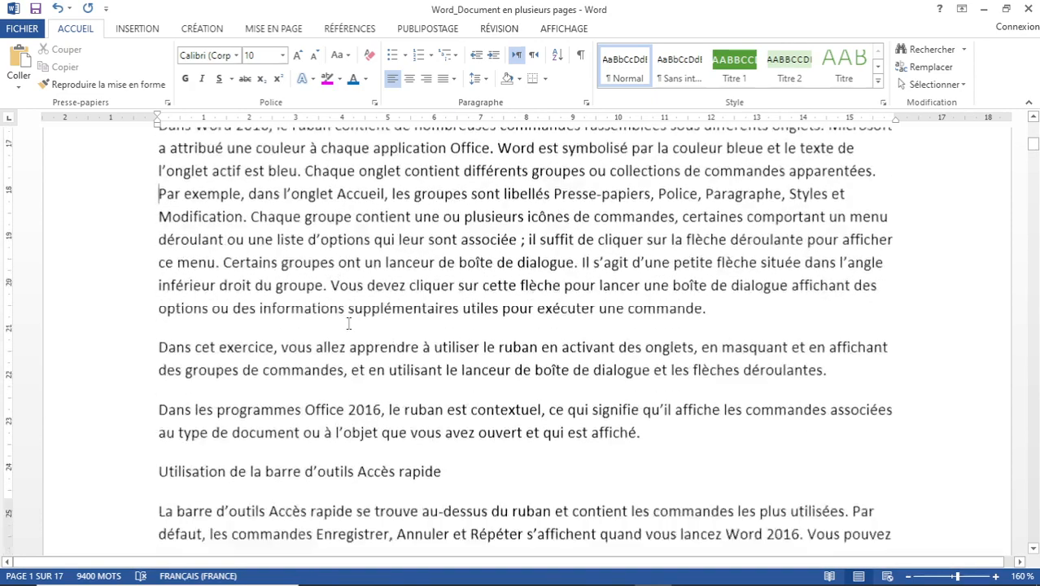
{"action": "scroll", "coordinate": [358, 294], "scroll_direction": "down", "scroll_amount": 3}
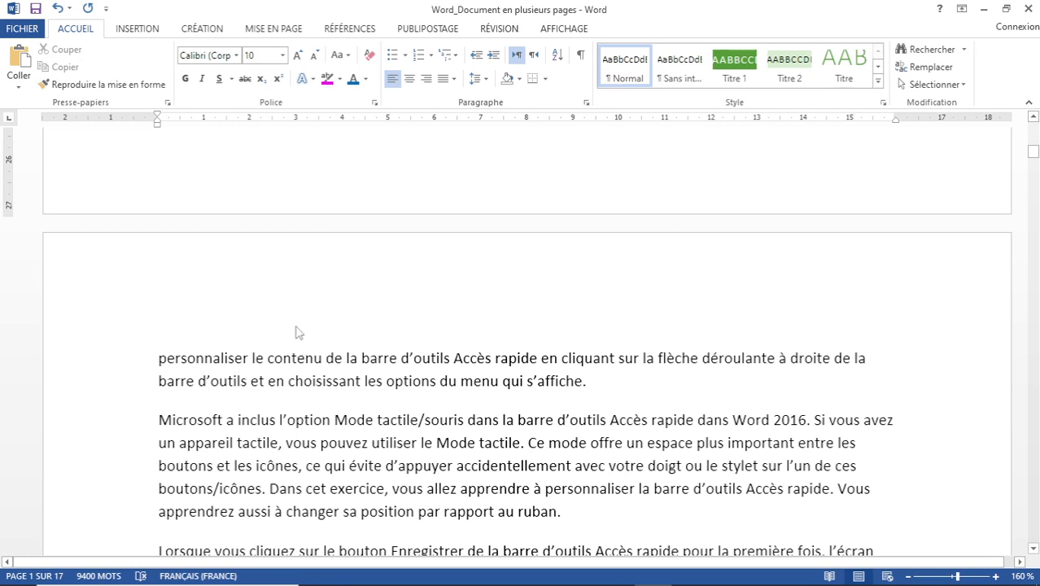
{"action": "scroll", "coordinate": [298, 333], "scroll_direction": "down", "scroll_amount": 2}
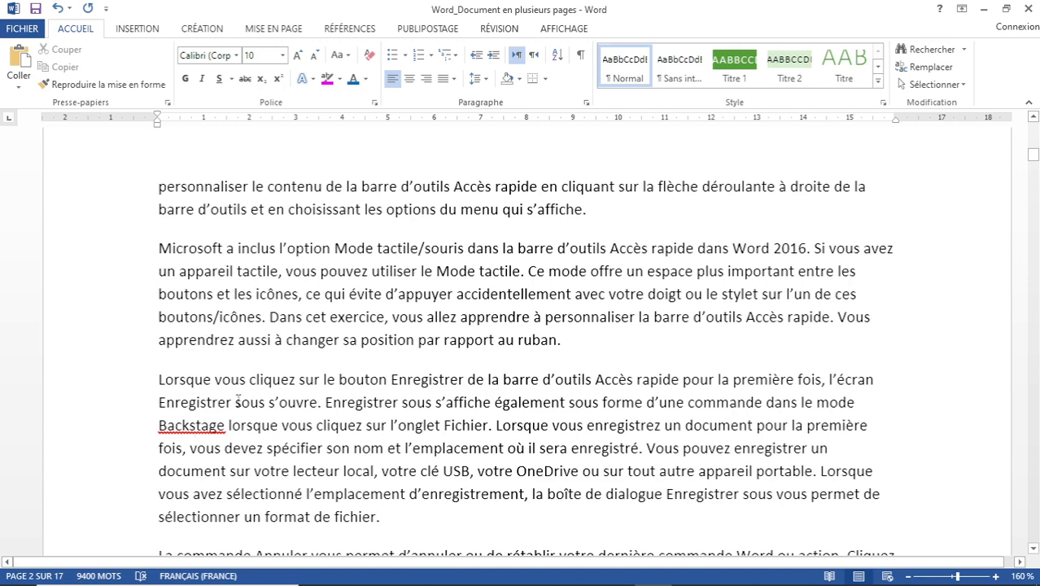
{"action": "scroll", "coordinate": [237, 401], "scroll_direction": "down", "scroll_amount": 1}
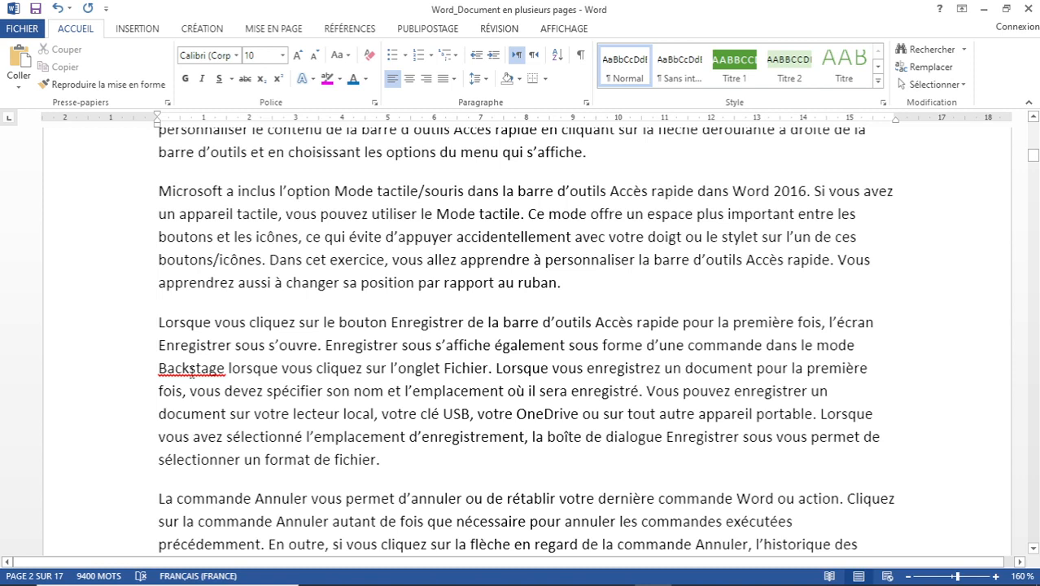
Ignore the spelling flag on the word 'Backstage' throughout the document.
{"action": "right_click", "coordinate": [191, 371]}
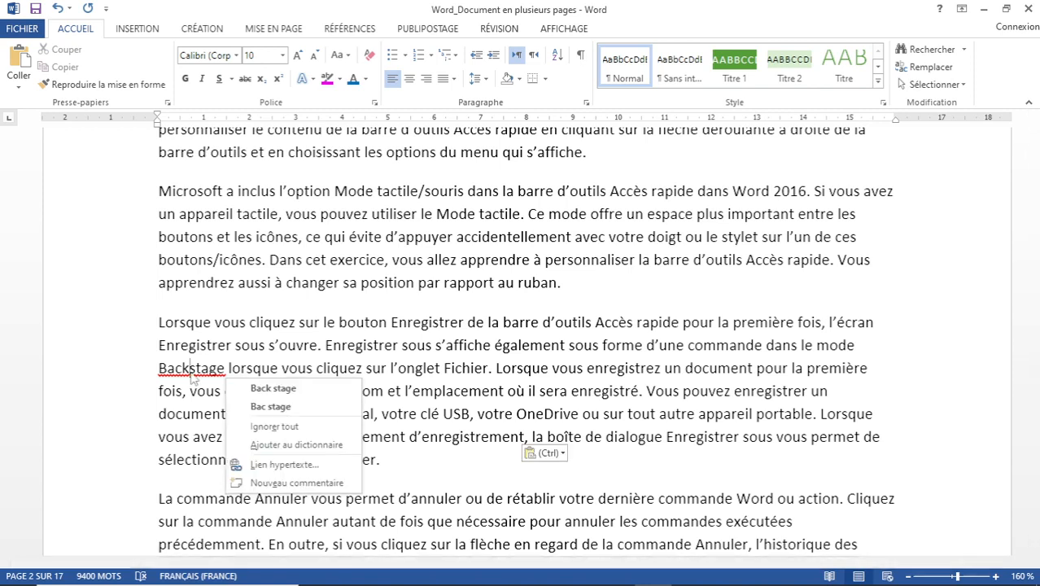
{"action": "left_click", "coordinate": [268, 426]}
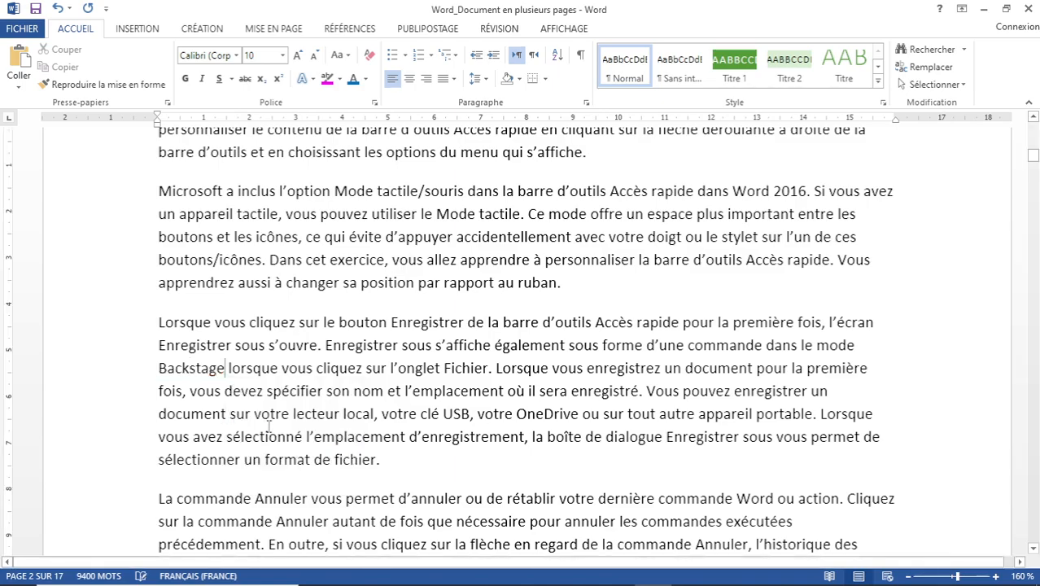
{"action": "scroll", "coordinate": [415, 322], "scroll_direction": "down", "scroll_amount": 6}
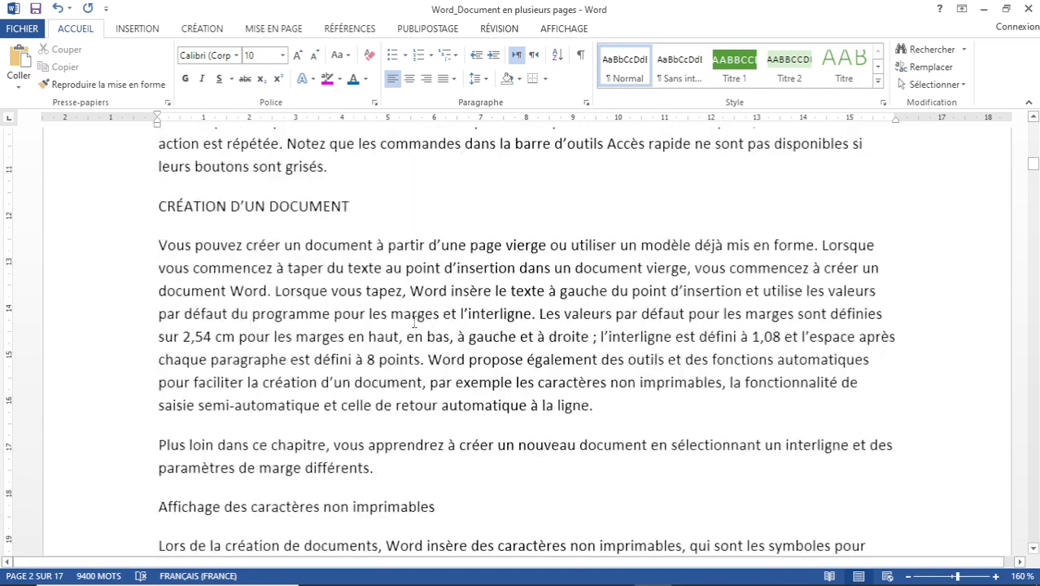
{"action": "scroll", "coordinate": [414, 322], "scroll_direction": "down", "scroll_amount": 6}
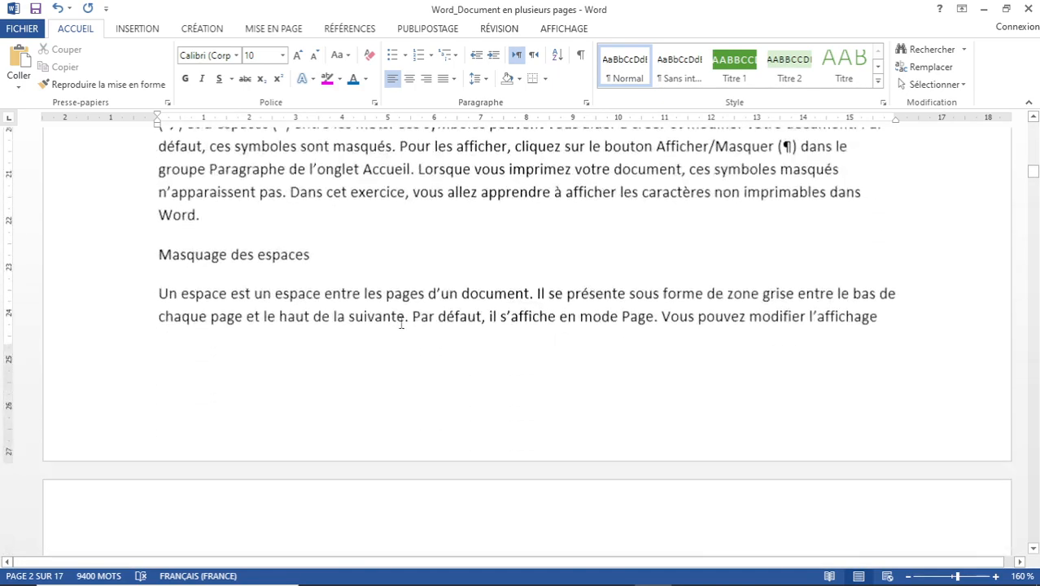
{"action": "scroll", "coordinate": [401, 324], "scroll_direction": "down", "scroll_amount": 12}
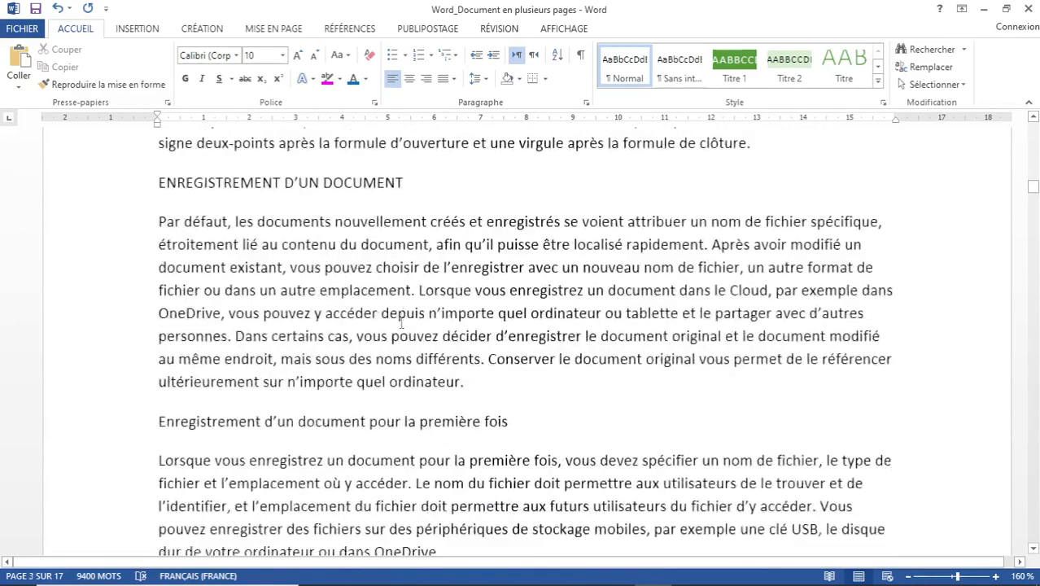
{"action": "scroll", "coordinate": [401, 324], "scroll_direction": "down", "scroll_amount": 5}
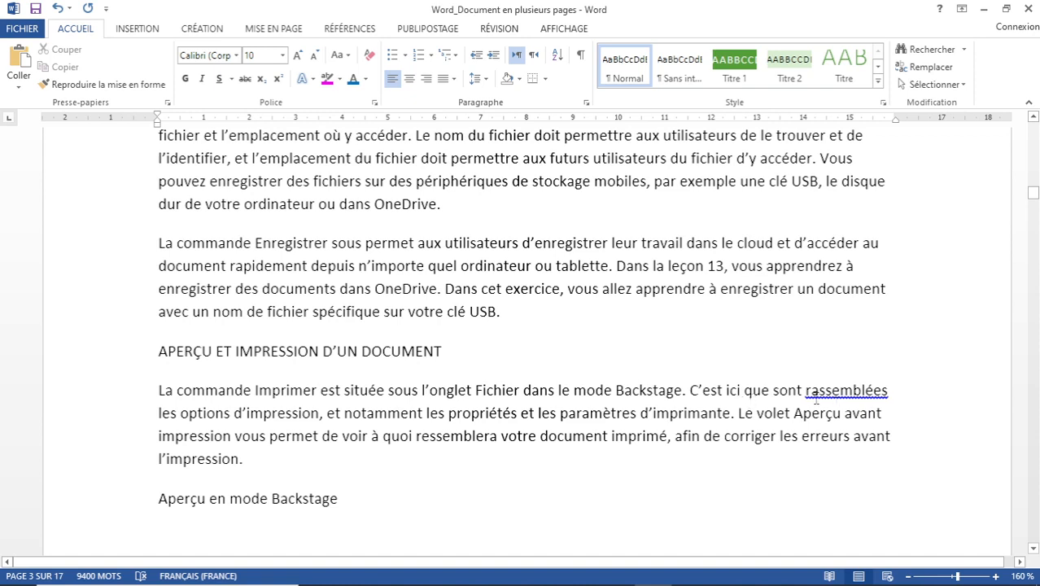
Ignore the spelling flag on the word 'rassemblées'.
{"action": "right_click", "coordinate": [848, 396]}
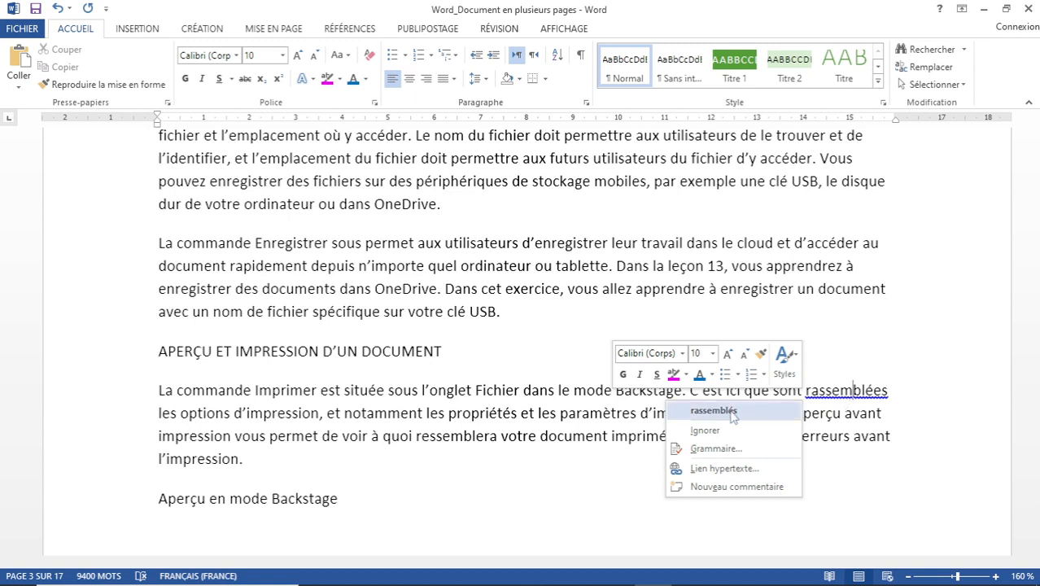
{"action": "left_click", "coordinate": [208, 420]}
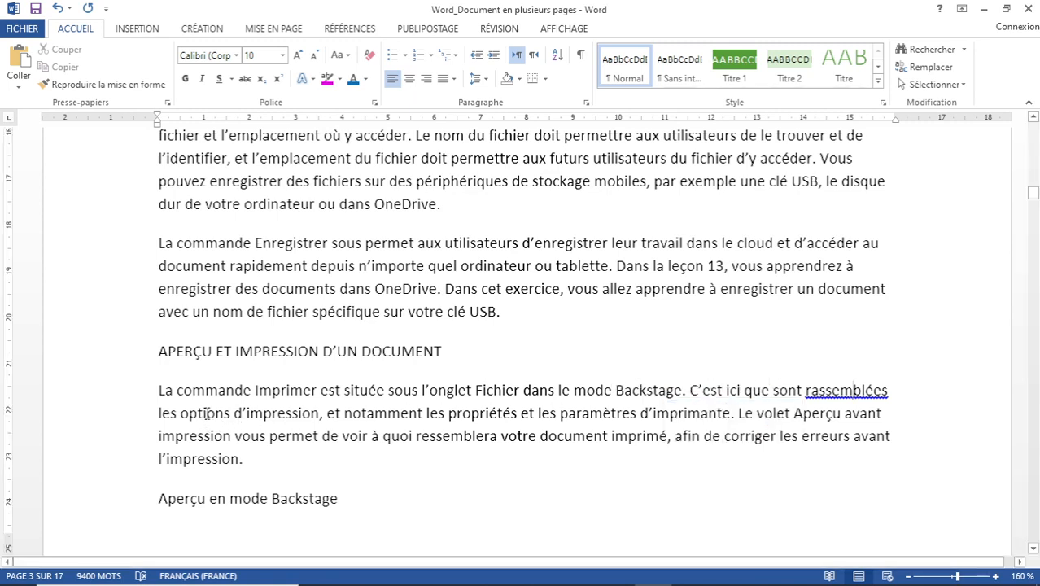
{"action": "left_click", "coordinate": [206, 412]}
{"action": "right_click", "coordinate": [851, 394]}
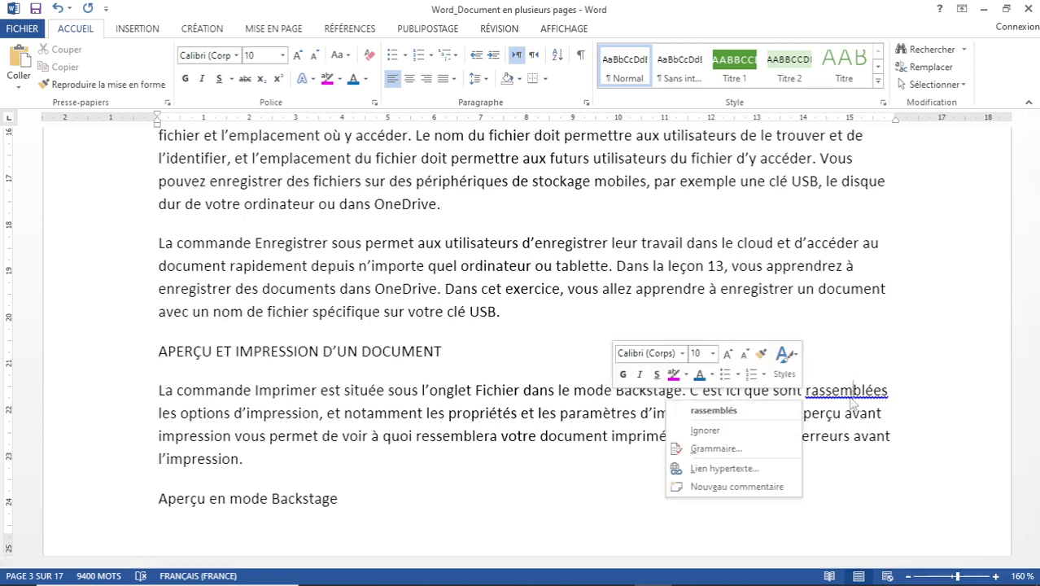
{"action": "left_click", "coordinate": [706, 431]}
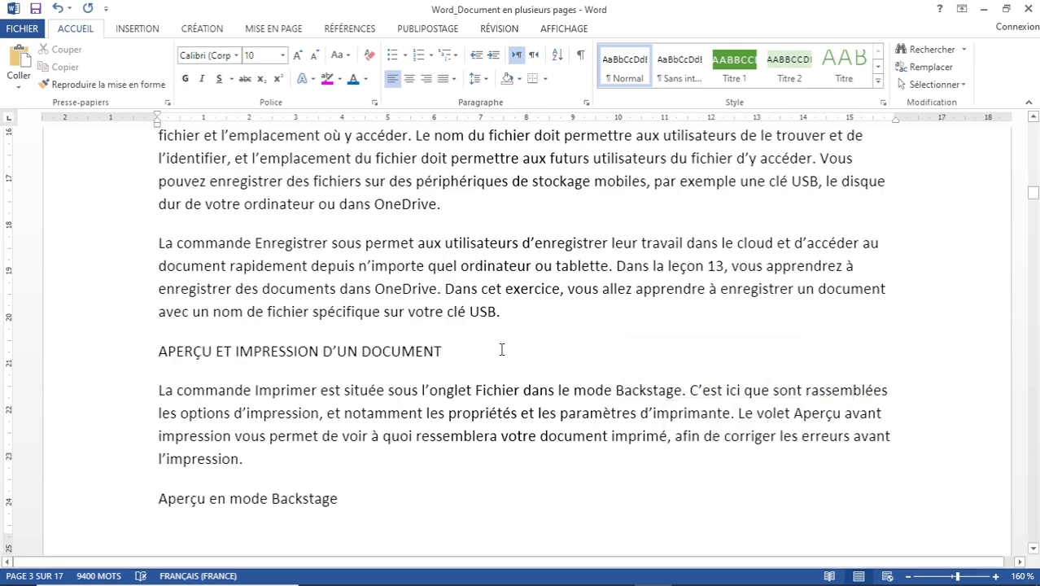
{"action": "scroll", "coordinate": [529, 366], "scroll_direction": "down", "scroll_amount": 5}
{"action": "scroll", "coordinate": [566, 358], "scroll_direction": "down", "scroll_amount": 8}
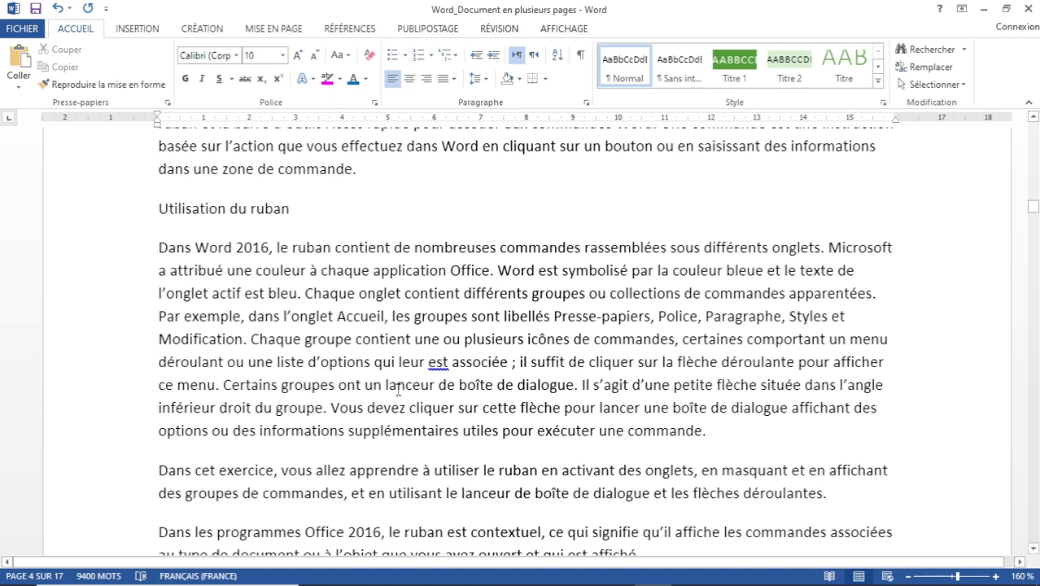
Ignore the spelling flag on the word 'est'.
{"action": "right_click", "coordinate": [437, 364]}
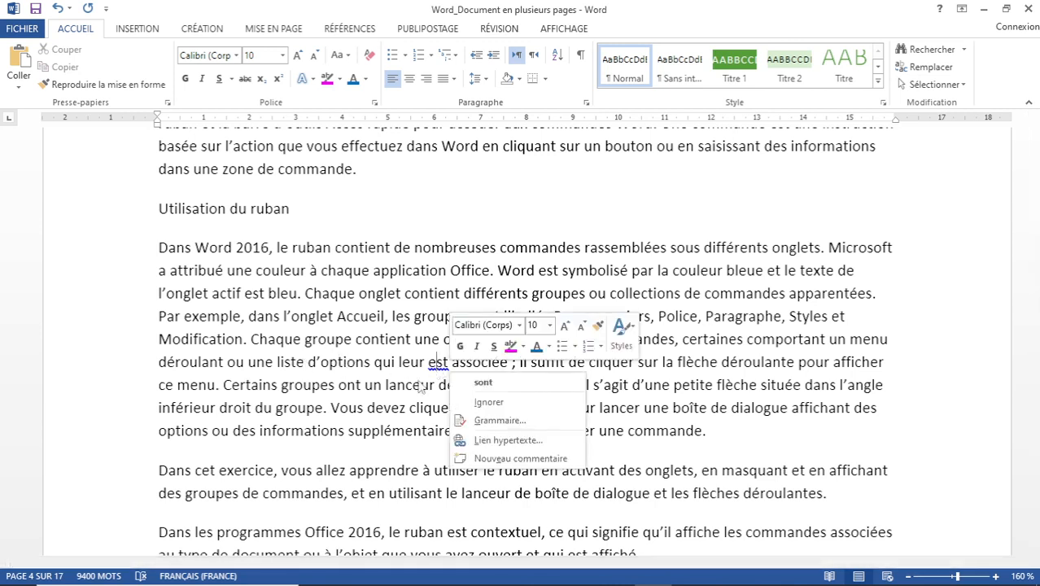
{"action": "left_click", "coordinate": [497, 407]}
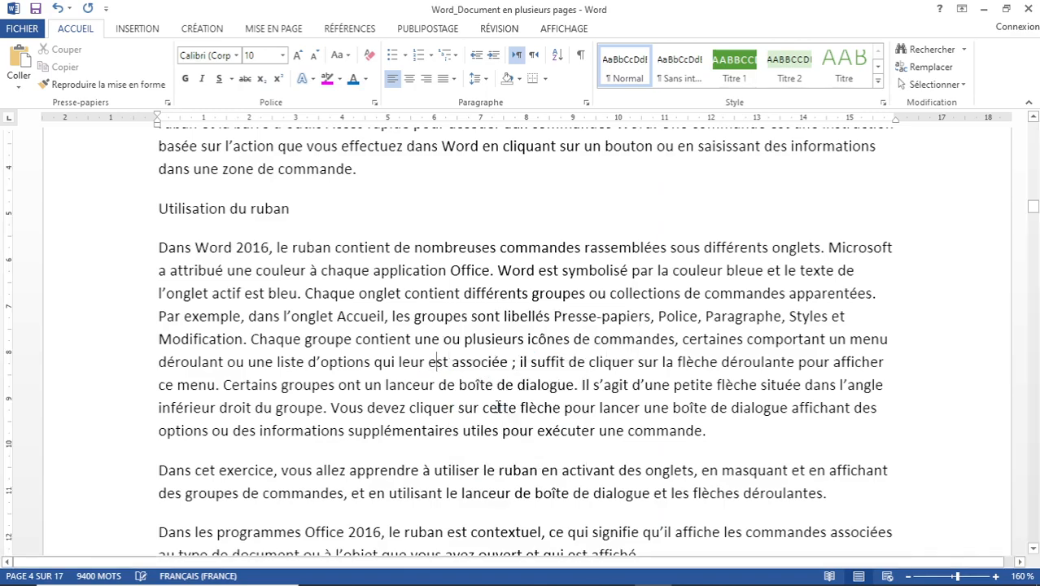
{"action": "scroll", "coordinate": [429, 342], "scroll_direction": "down", "scroll_amount": 8}
{"action": "scroll", "coordinate": [429, 342], "scroll_direction": "down", "scroll_amount": 4}
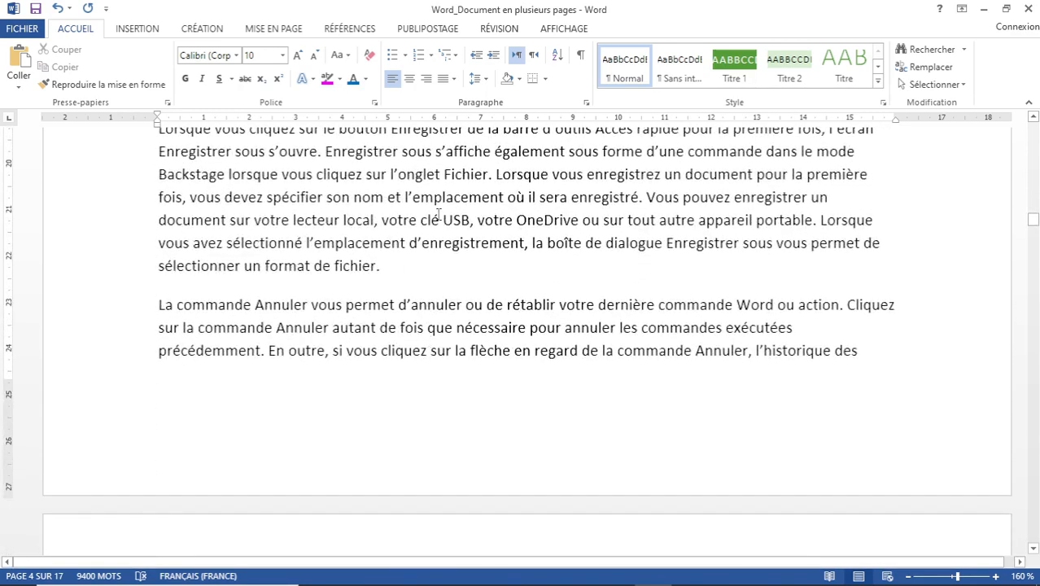
{"action": "scroll", "coordinate": [416, 210], "scroll_direction": "up", "scroll_amount": 7}
Return to page 1 and place the cursor in the first paragraph under LES OUTILS WORD 2016.
{"action": "scroll", "coordinate": [416, 210], "scroll_direction": "up", "scroll_amount": 10}
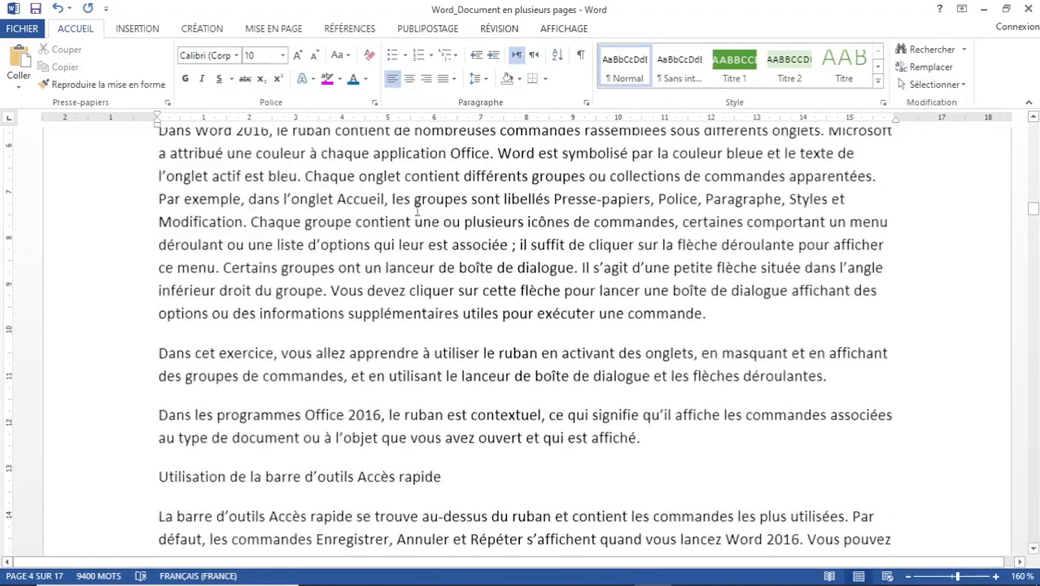
{"action": "scroll", "coordinate": [416, 212], "scroll_direction": "up", "scroll_amount": 15}
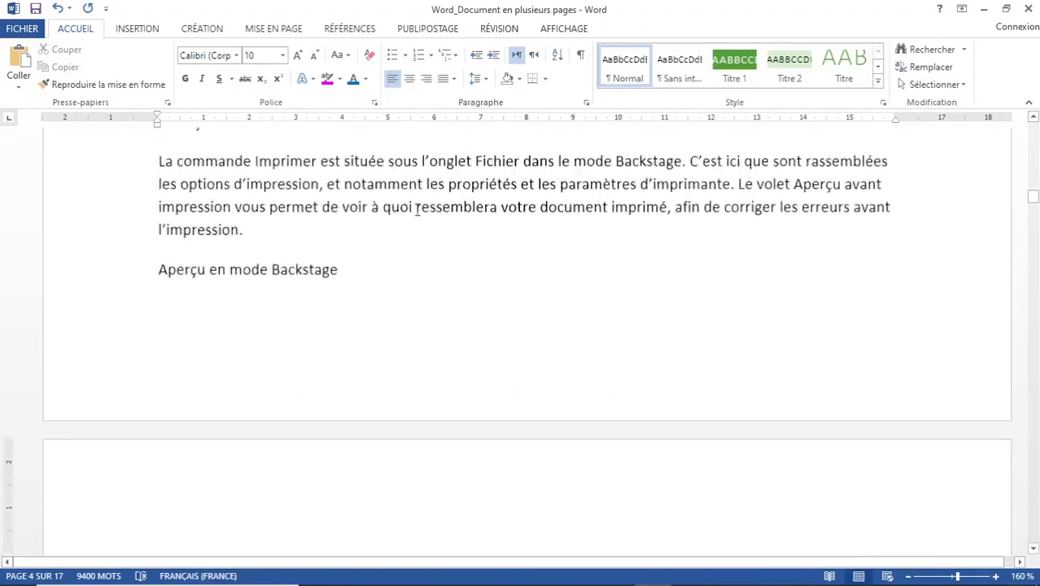
{"action": "scroll", "coordinate": [416, 210], "scroll_direction": "up", "scroll_amount": 15}
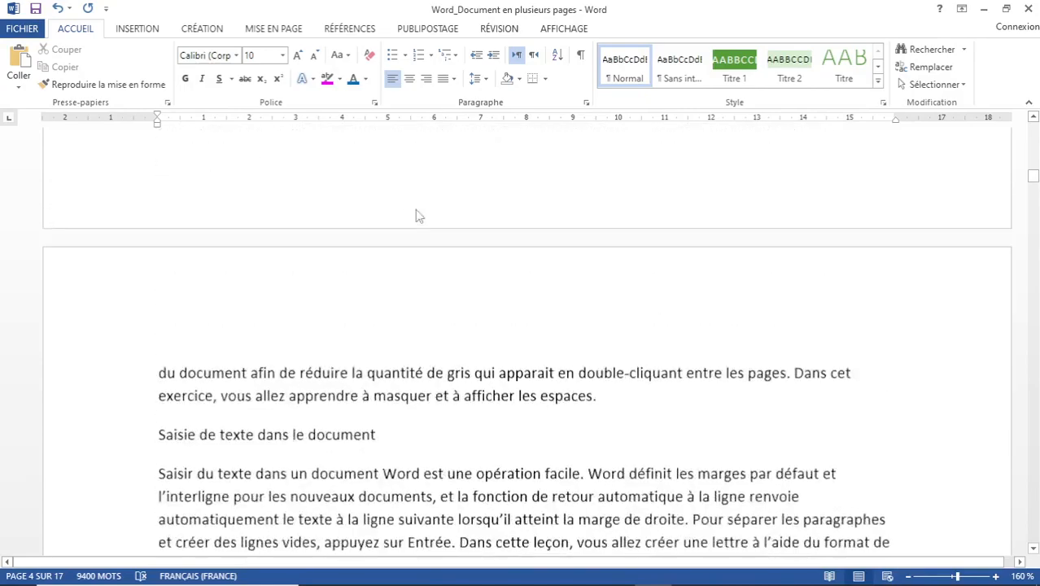
{"action": "scroll", "coordinate": [418, 210], "scroll_direction": "up", "scroll_amount": 12}
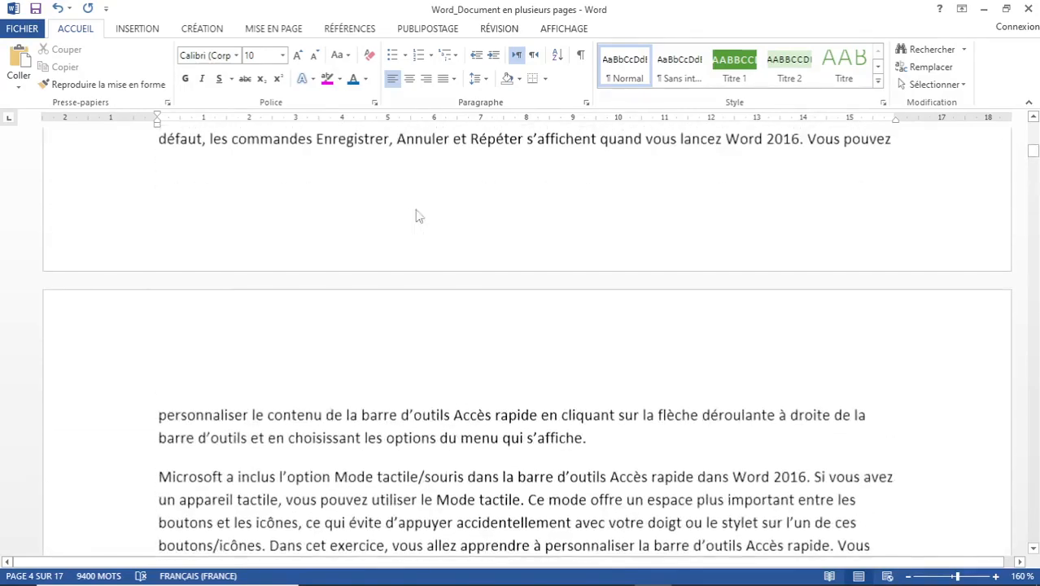
{"action": "scroll", "coordinate": [418, 209], "scroll_direction": "up", "scroll_amount": 4}
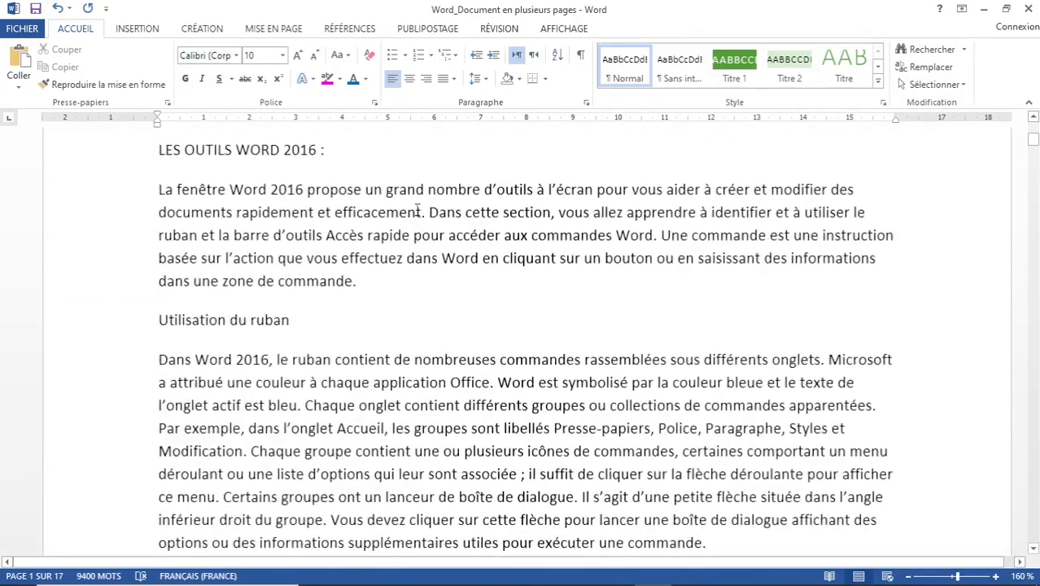
{"action": "scroll", "coordinate": [417, 210], "scroll_direction": "up", "scroll_amount": 4}
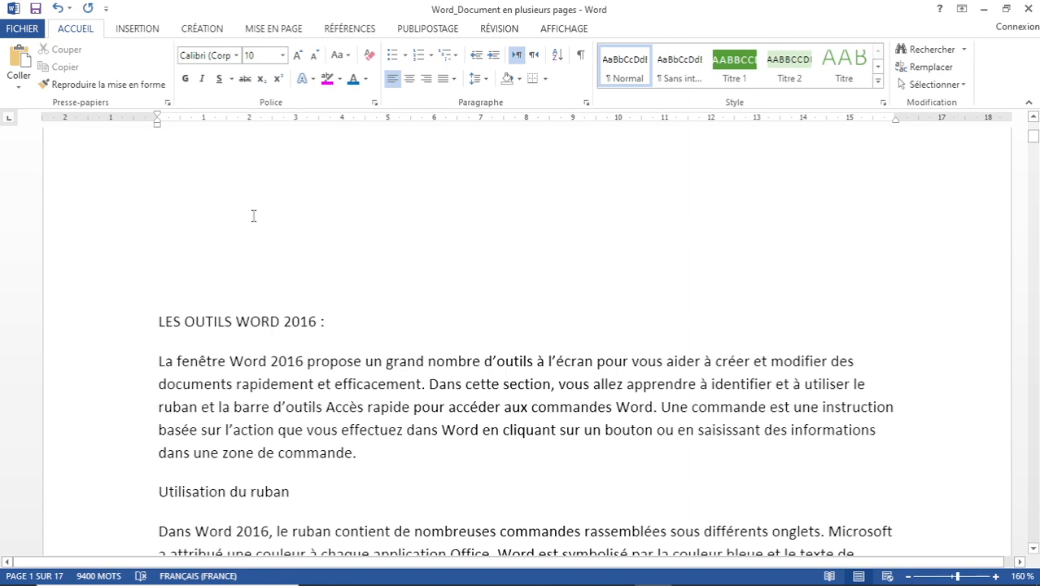
{"action": "scroll", "coordinate": [390, 253], "scroll_direction": "down", "scroll_amount": 1}
{"action": "scroll", "coordinate": [387, 246], "scroll_direction": "down", "scroll_amount": 1}
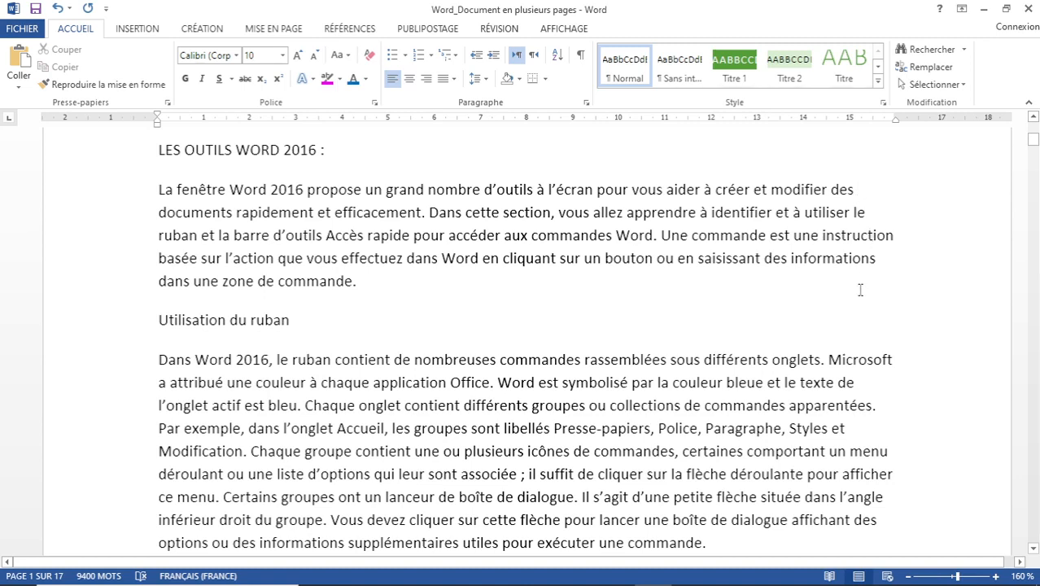
{"action": "left_click", "coordinate": [280, 190]}
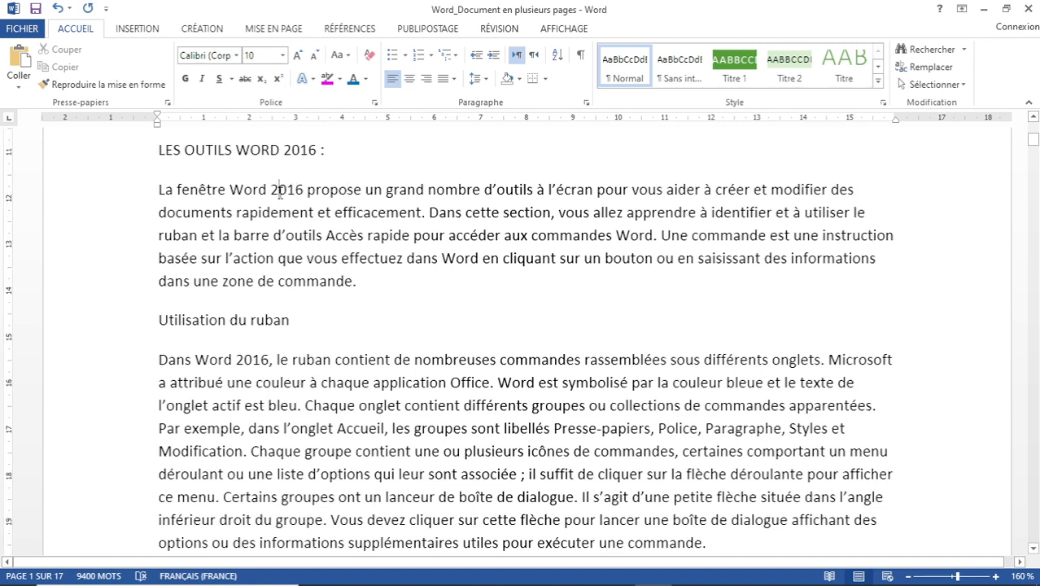
Select all text and apply Justifier alignment with 1,5 line spacing.
{"action": "key", "text": "ctrl+a"}
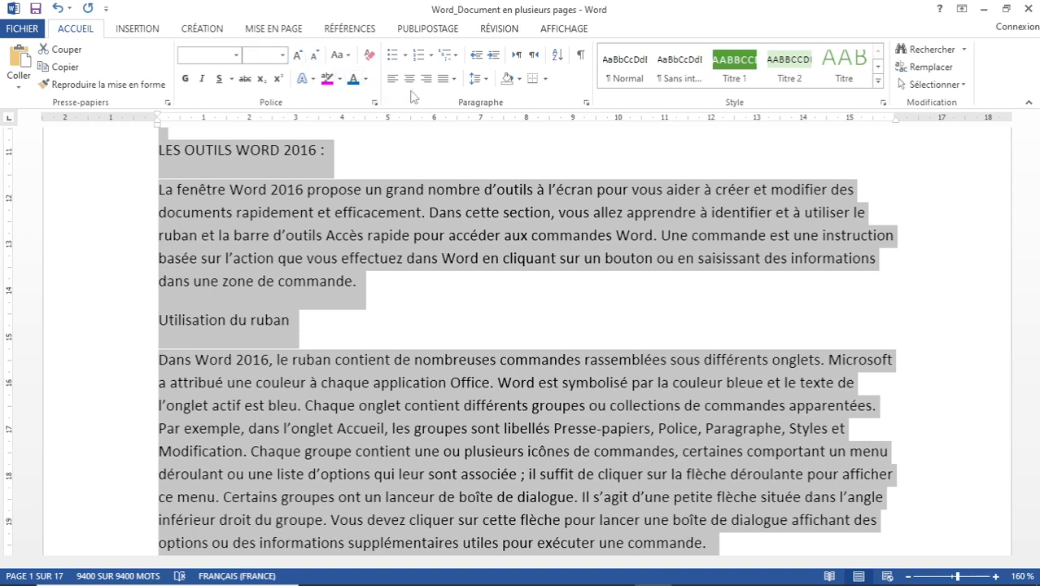
{"action": "left_click", "coordinate": [455, 79]}
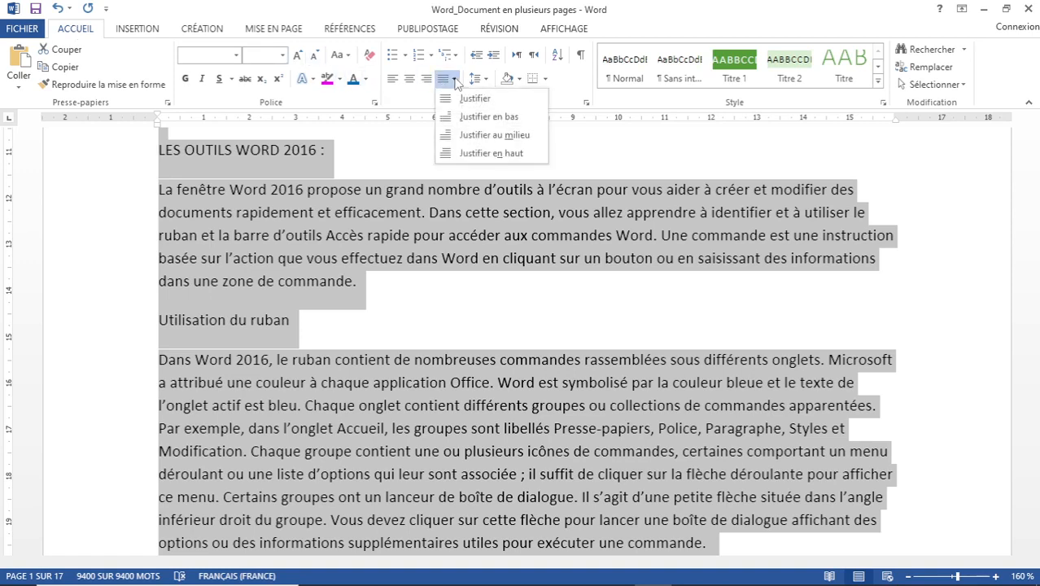
{"action": "left_click", "coordinate": [471, 101]}
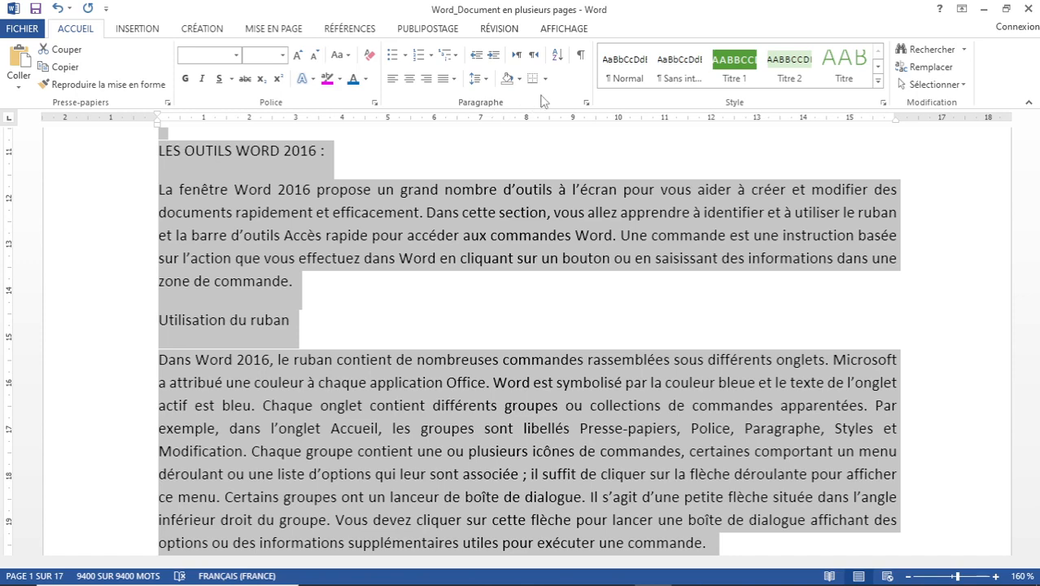
{"action": "left_click", "coordinate": [486, 82]}
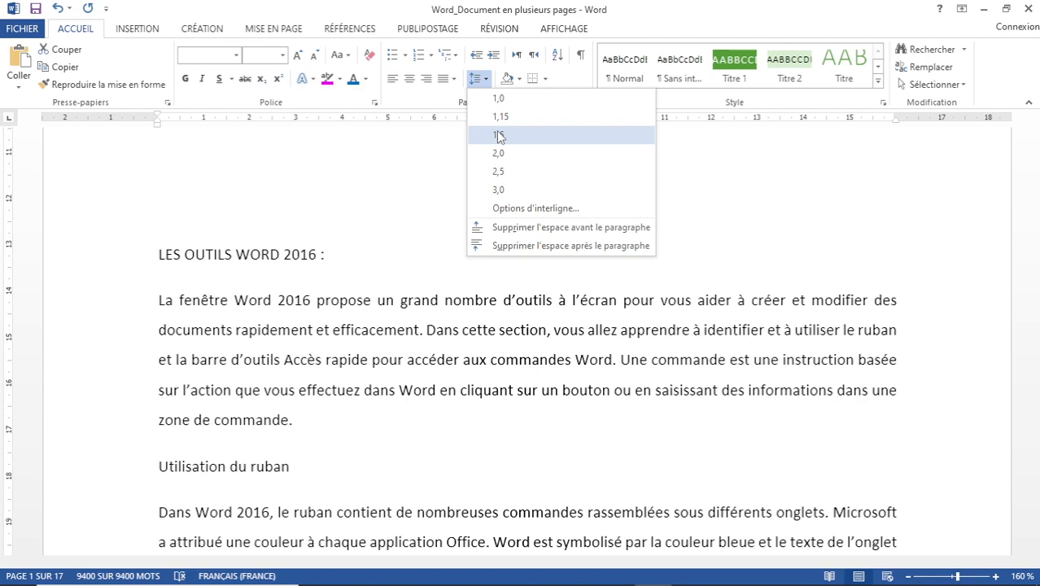
{"action": "left_click", "coordinate": [499, 135]}
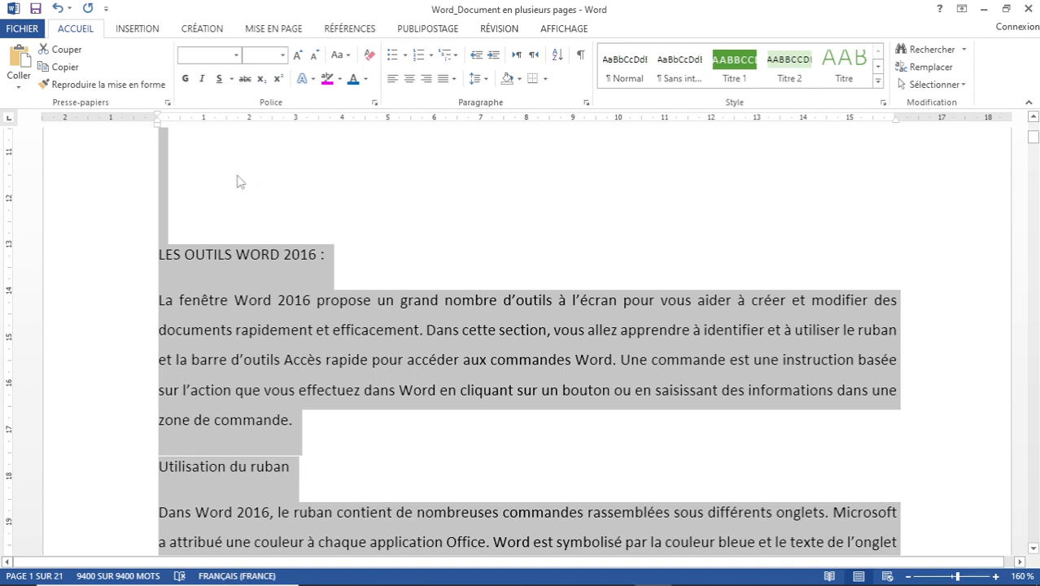
Apply Times New Roman to the whole document, then reselect all text via Sélectionner tout.
{"action": "left_click", "coordinate": [236, 55]}
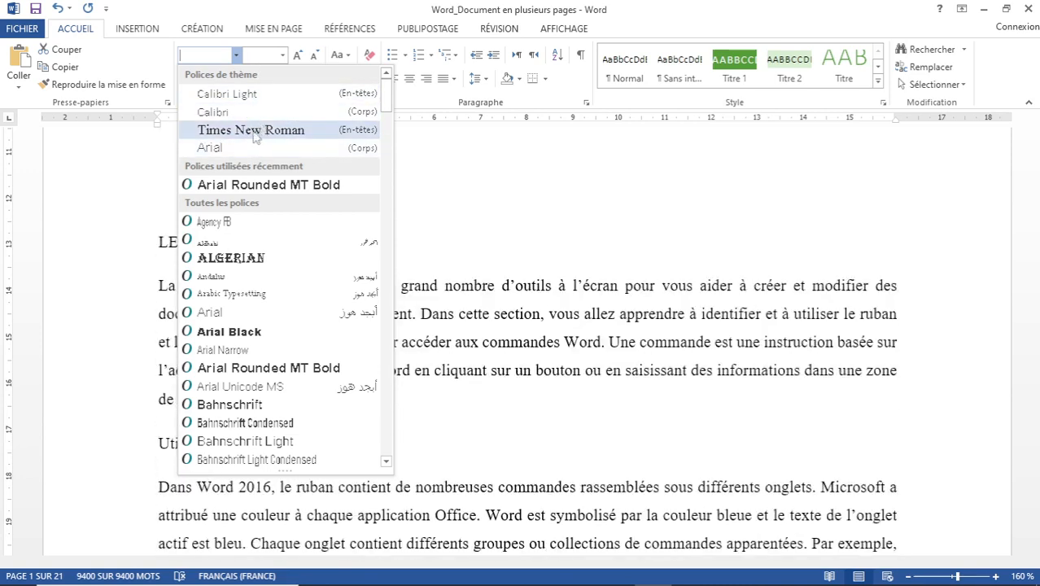
{"action": "left_click", "coordinate": [254, 132]}
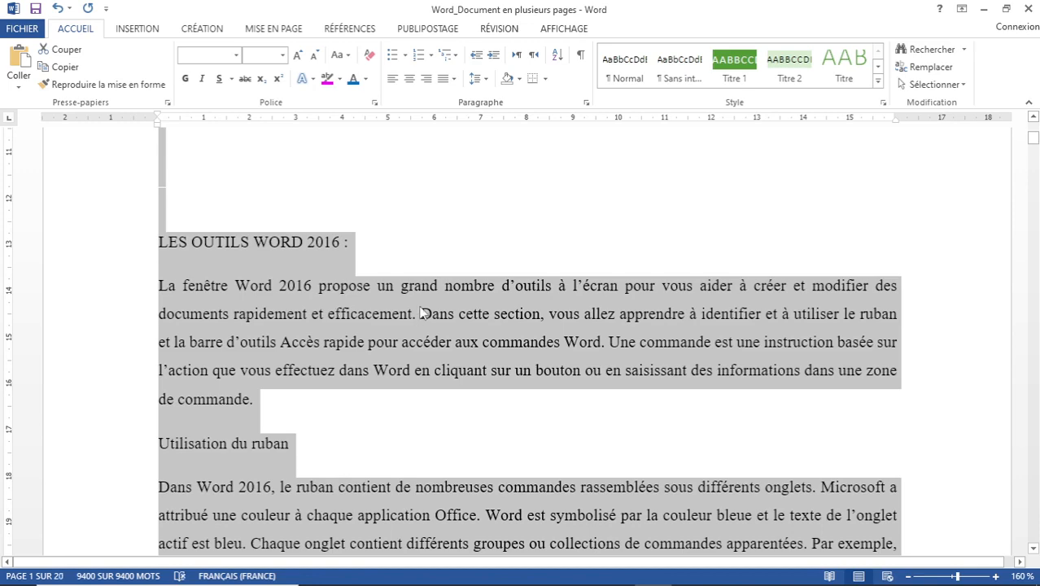
{"action": "left_click", "coordinate": [342, 286]}
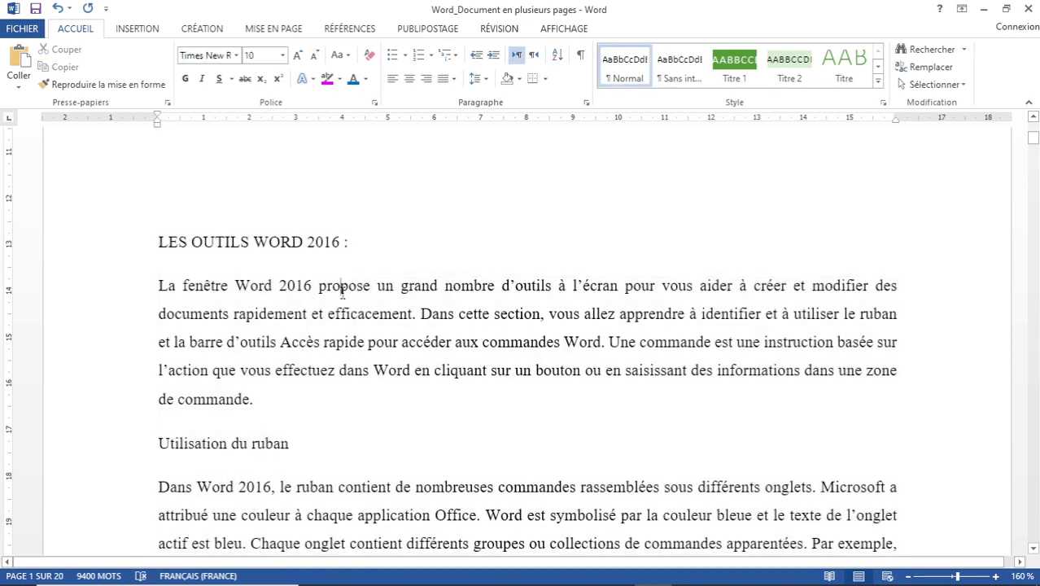
{"action": "key", "text": "ctrl+a"}
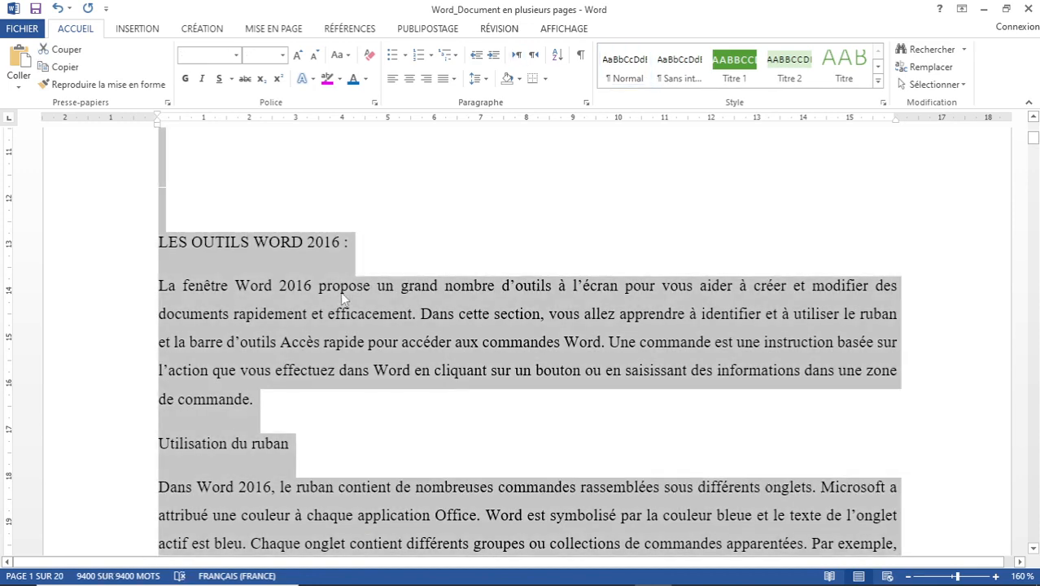
{"action": "left_click", "coordinate": [345, 267]}
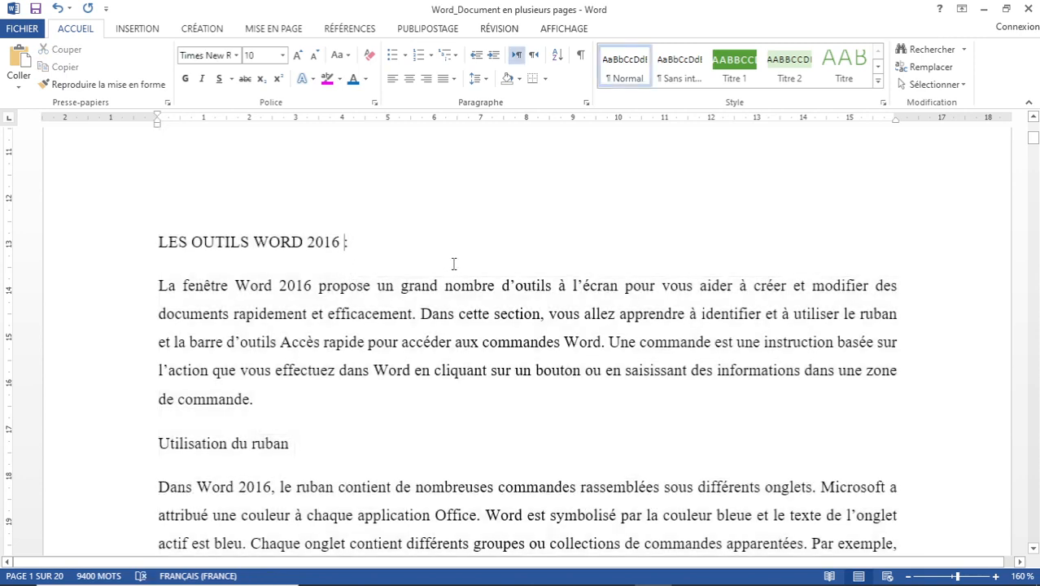
{"action": "left_click", "coordinate": [964, 86]}
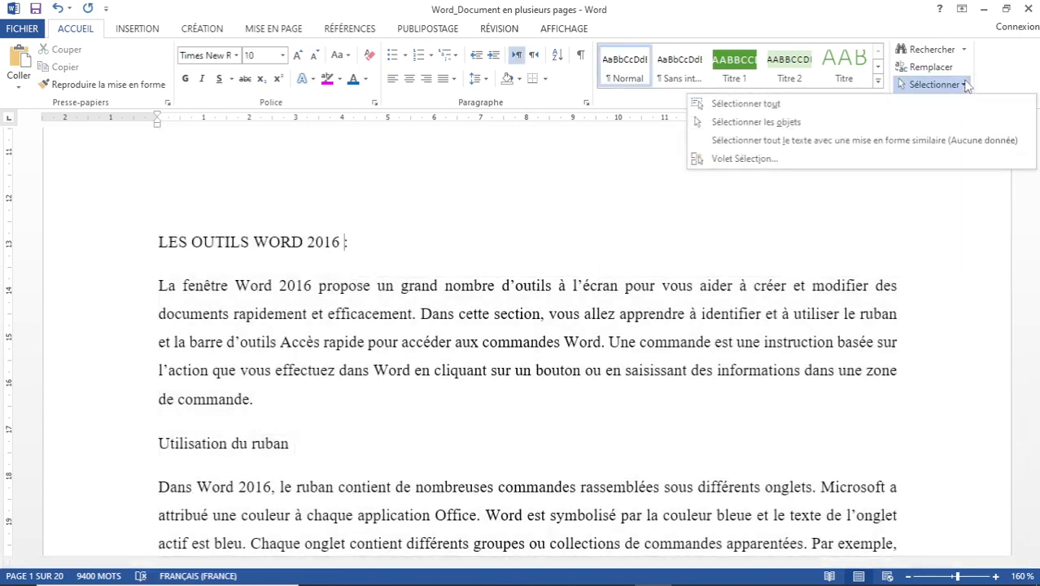
{"action": "left_click", "coordinate": [745, 105]}
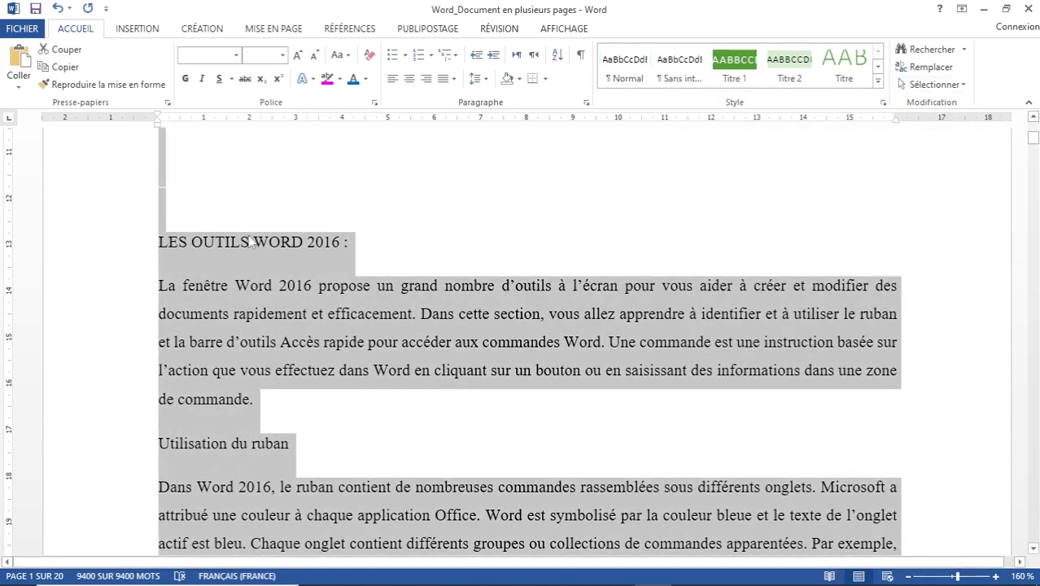
Format all selected text as Arial, size 12, bold.
{"action": "left_click", "coordinate": [238, 54]}
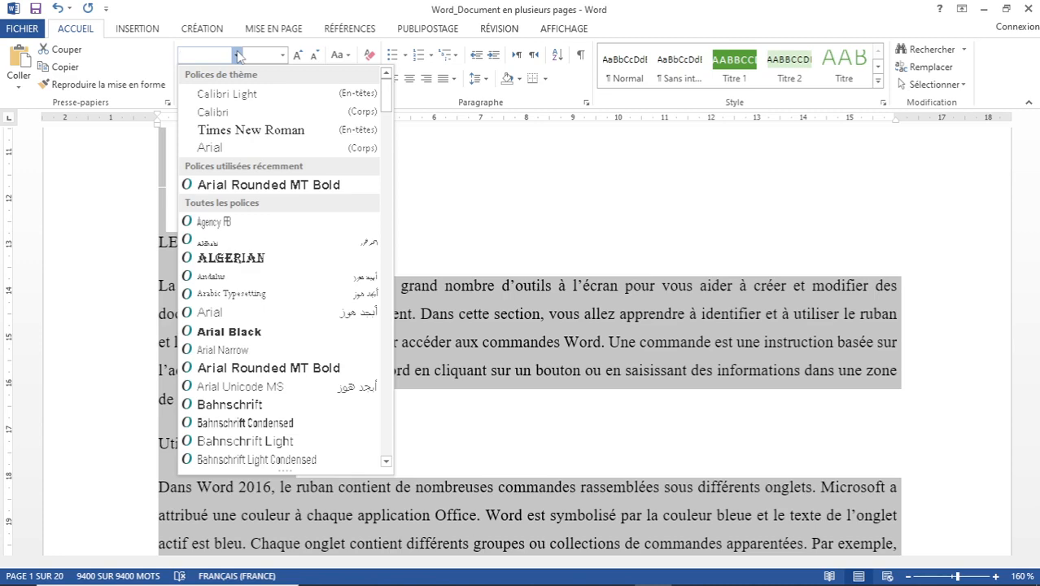
{"action": "left_click", "coordinate": [219, 148]}
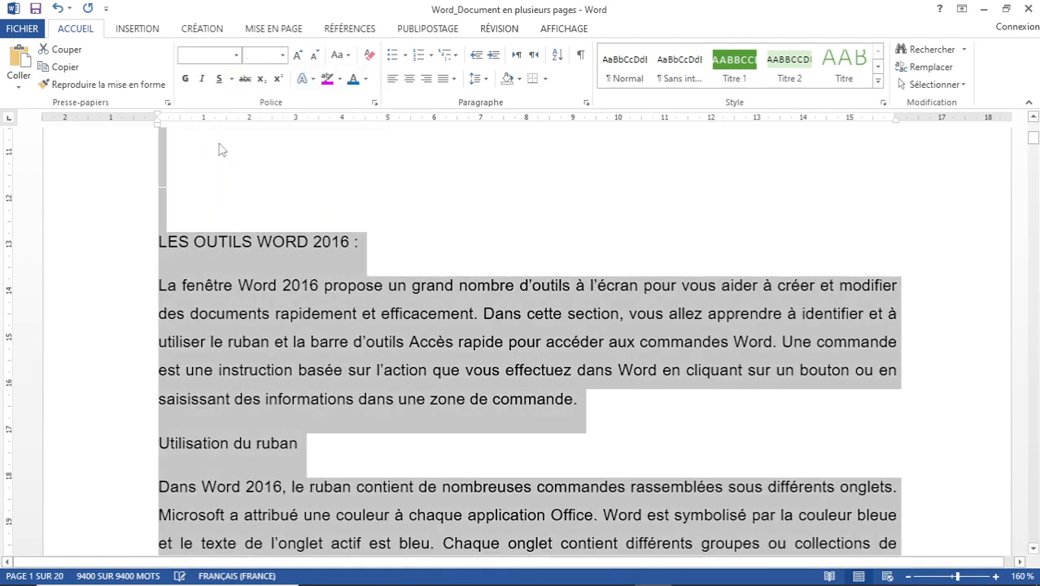
{"action": "left_click", "coordinate": [282, 55]}
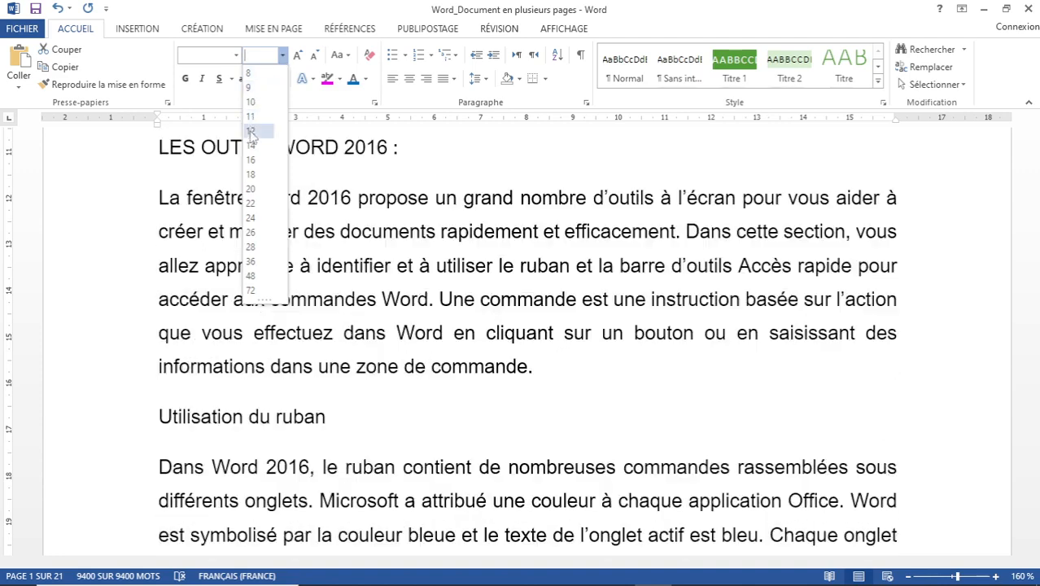
{"action": "left_click", "coordinate": [251, 132]}
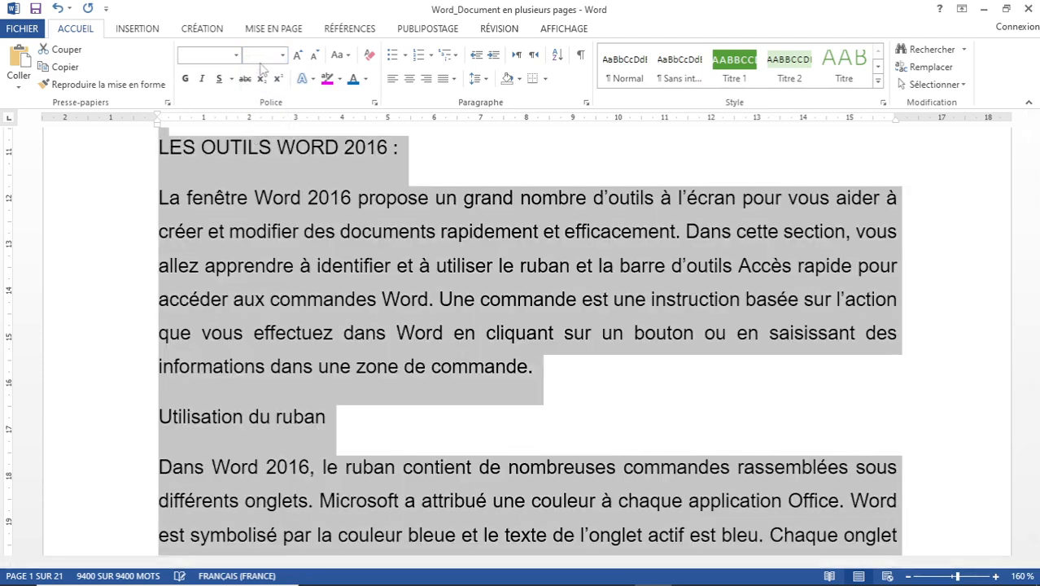
{"action": "left_click", "coordinate": [186, 81]}
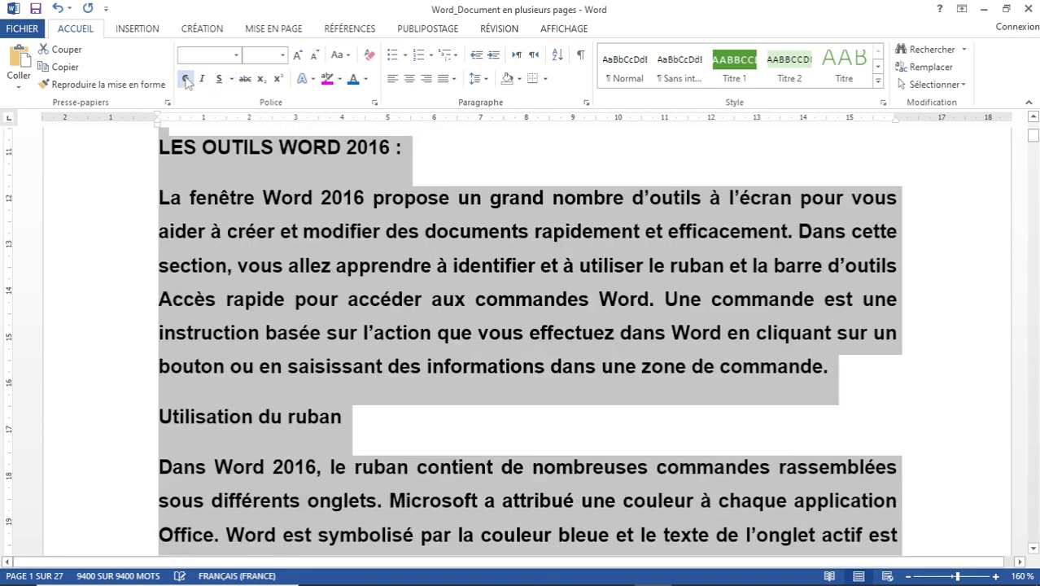
{"action": "left_click", "coordinate": [186, 79]}
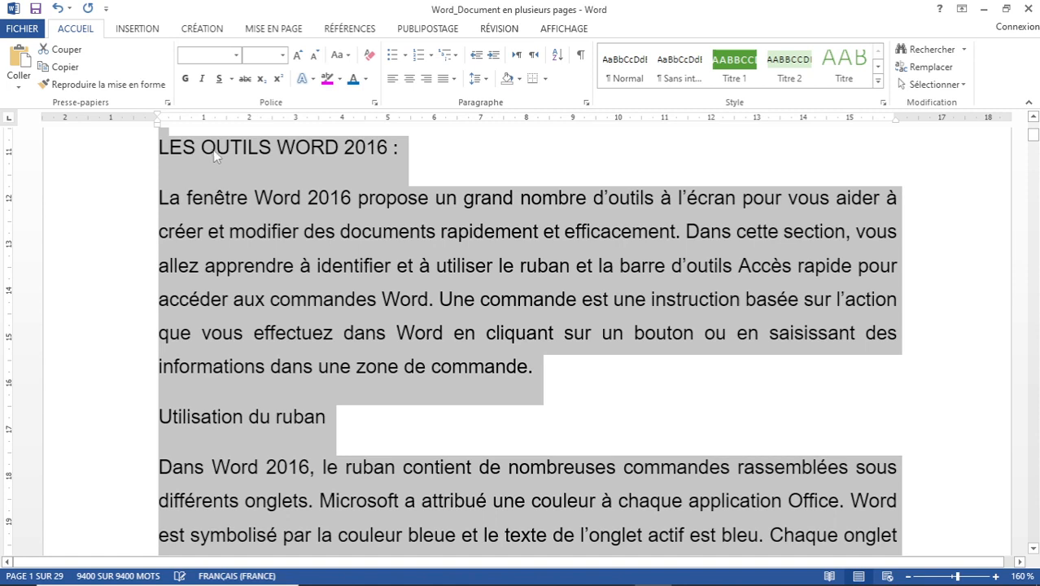
{"action": "left_click", "coordinate": [220, 82]}
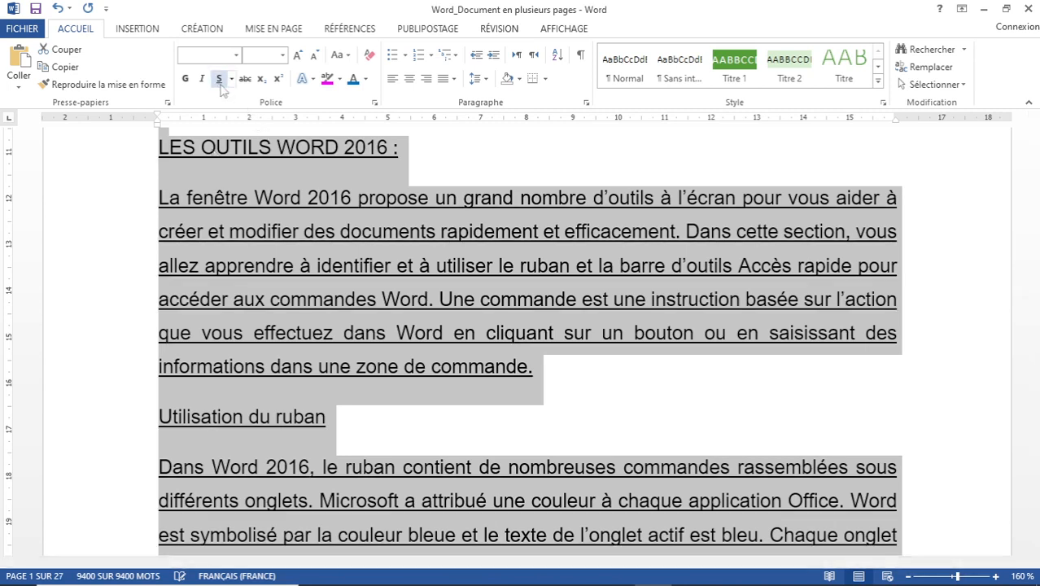
{"action": "left_click", "coordinate": [220, 81]}
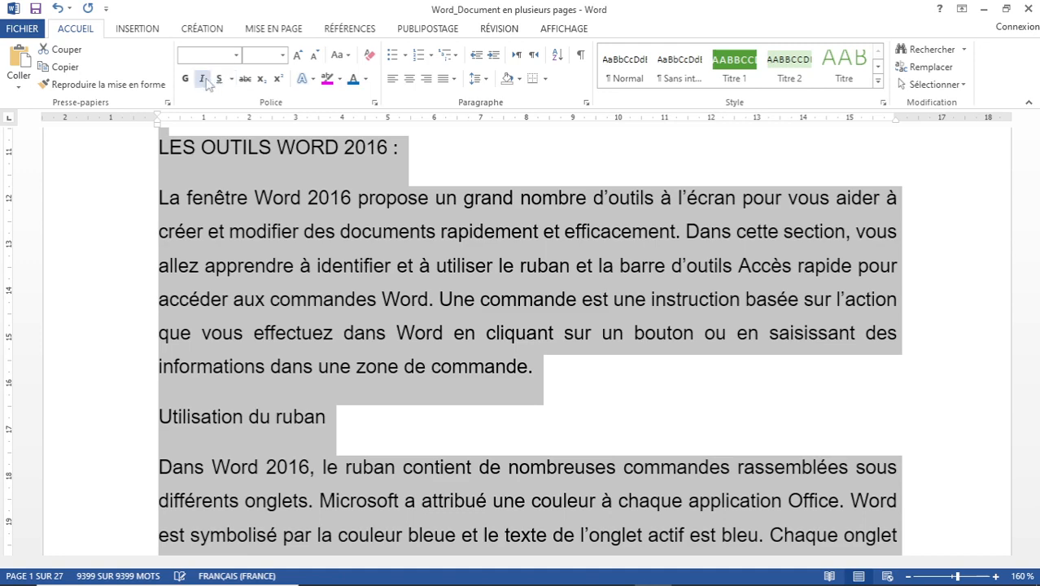
{"action": "left_click", "coordinate": [203, 79]}
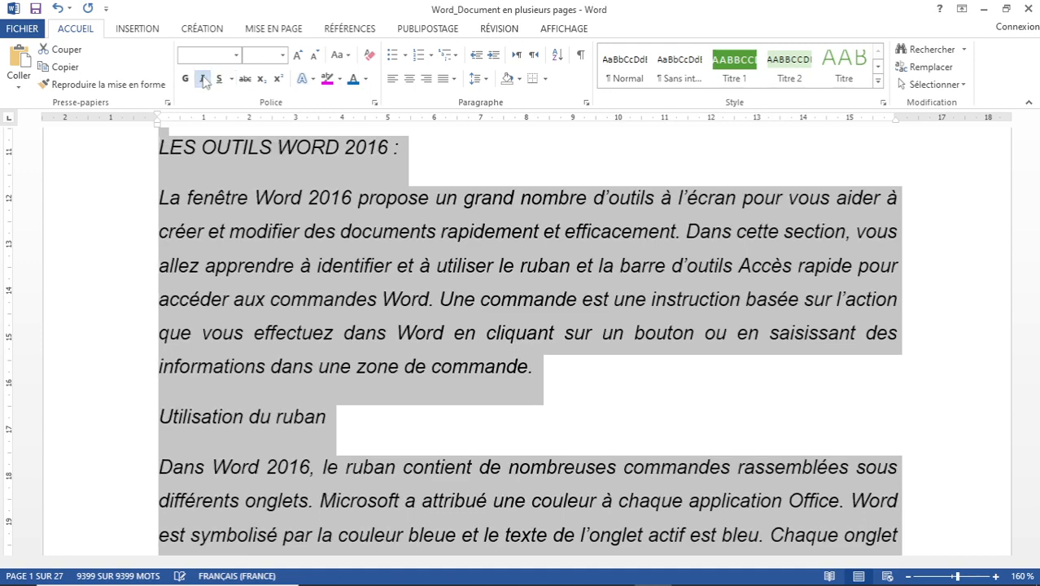
{"action": "left_click", "coordinate": [203, 79]}
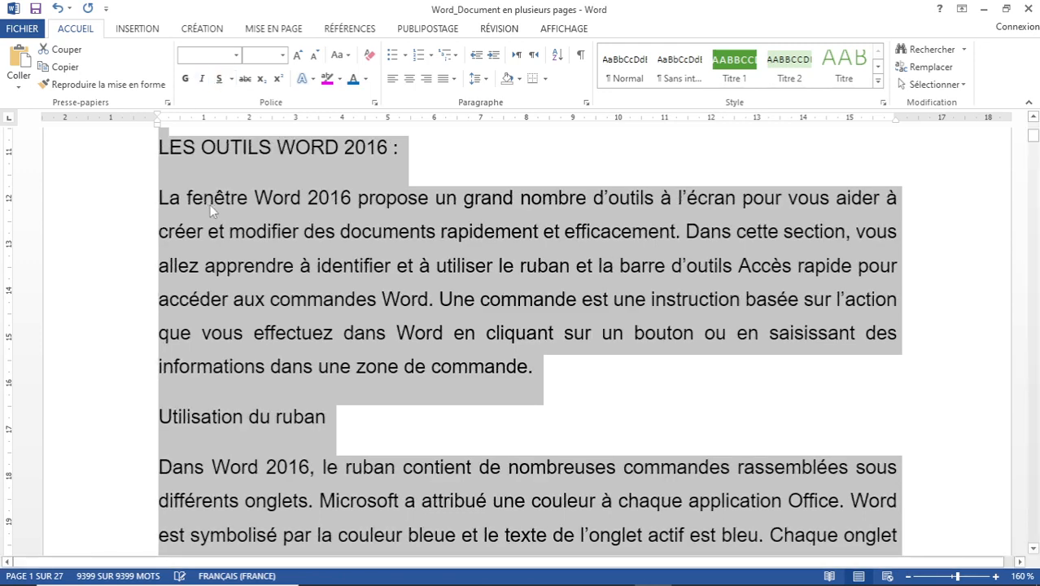
{"action": "left_click", "coordinate": [366, 80]}
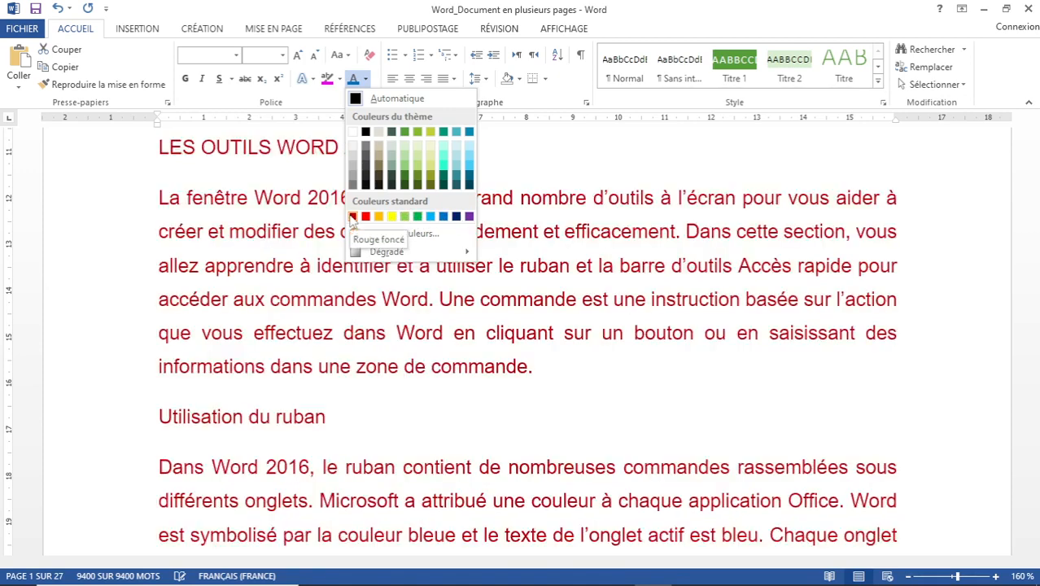
{"action": "left_click", "coordinate": [397, 99]}
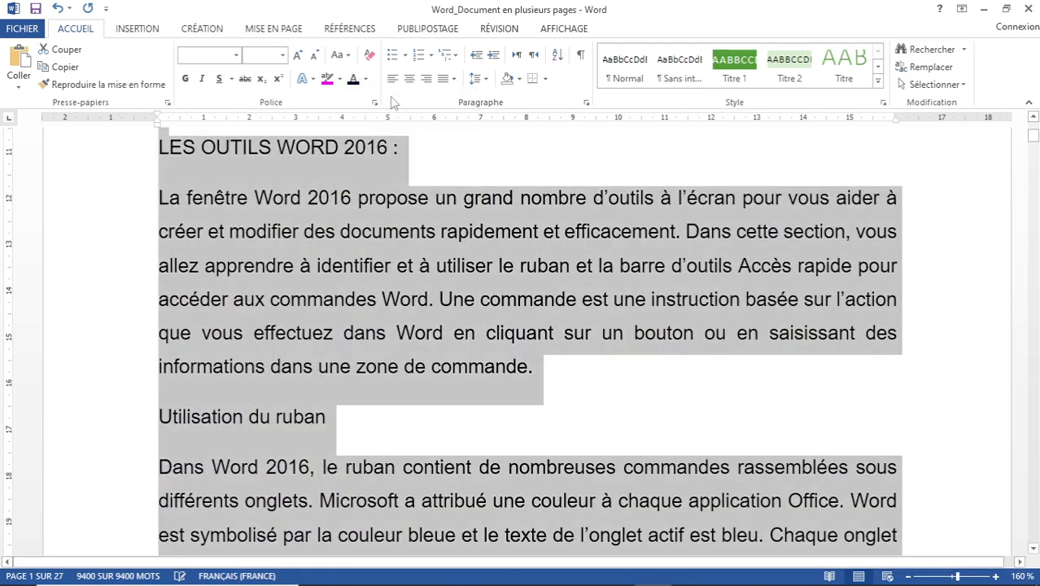
{"action": "left_click", "coordinate": [339, 80]}
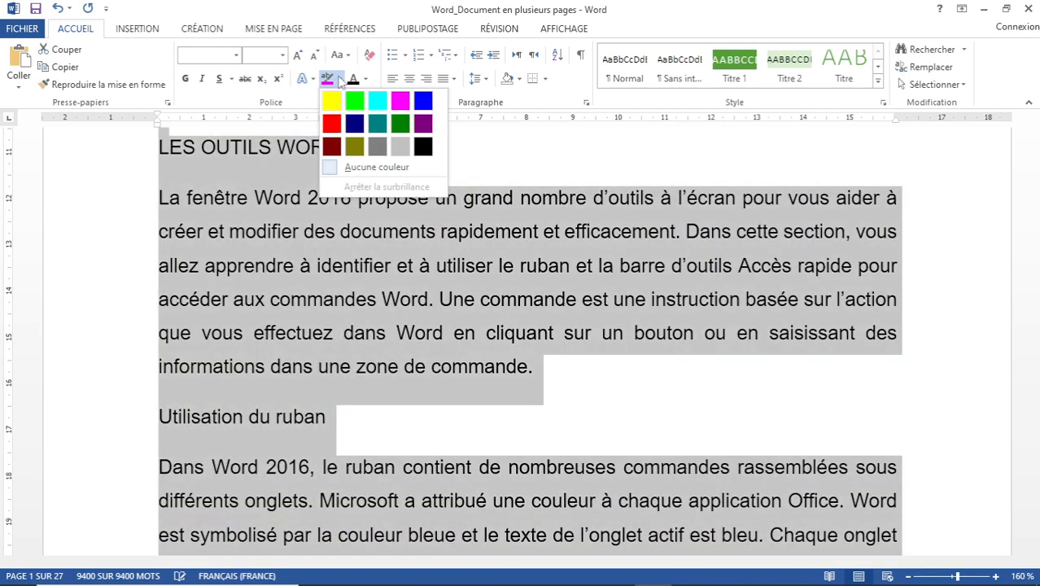
{"action": "left_click", "coordinate": [340, 79]}
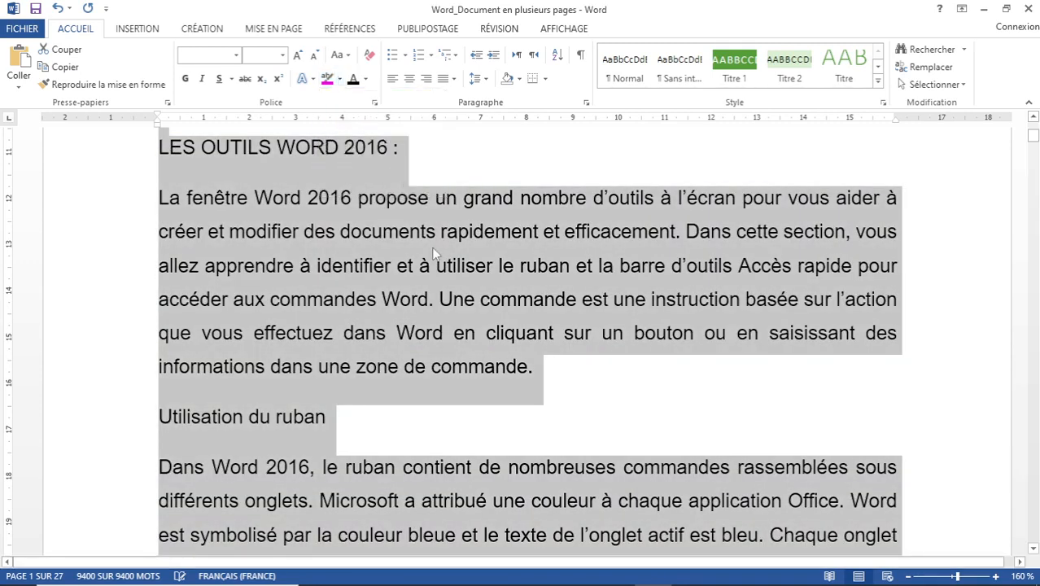
{"action": "left_click", "coordinate": [400, 178]}
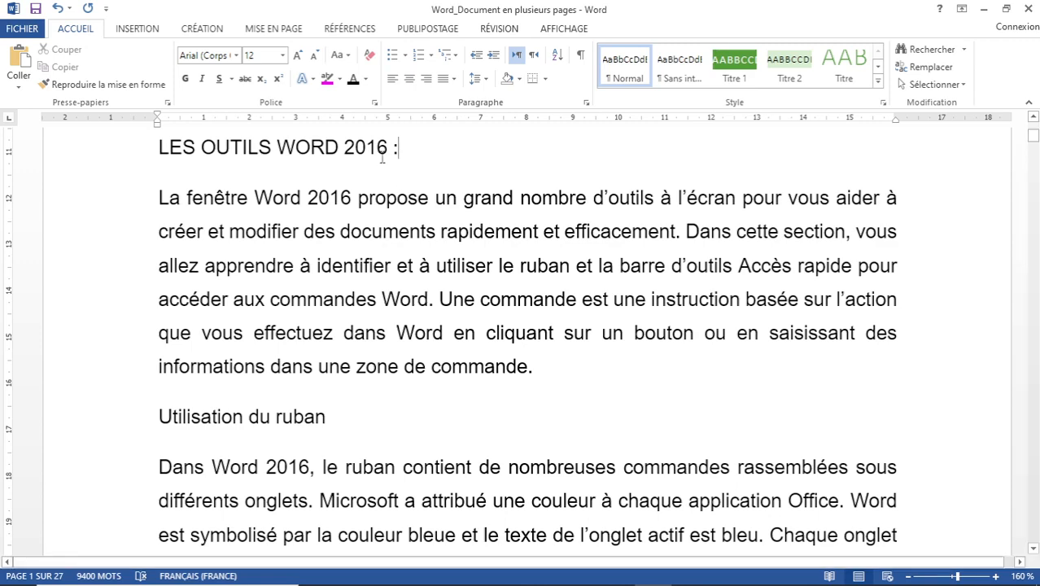
Scroll over the formatted first page, then switch to the Insertion ribbon.
{"action": "scroll", "coordinate": [543, 273], "scroll_direction": "down", "scroll_amount": 3}
{"action": "scroll", "coordinate": [544, 272], "scroll_direction": "down", "scroll_amount": 5}
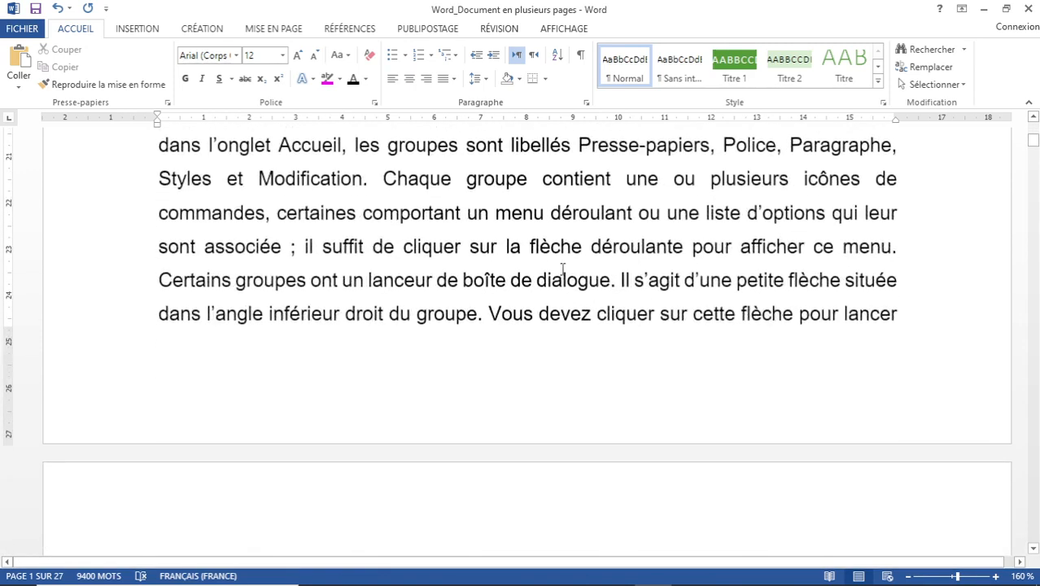
{"action": "scroll", "coordinate": [375, 180], "scroll_direction": "up", "scroll_amount": 9}
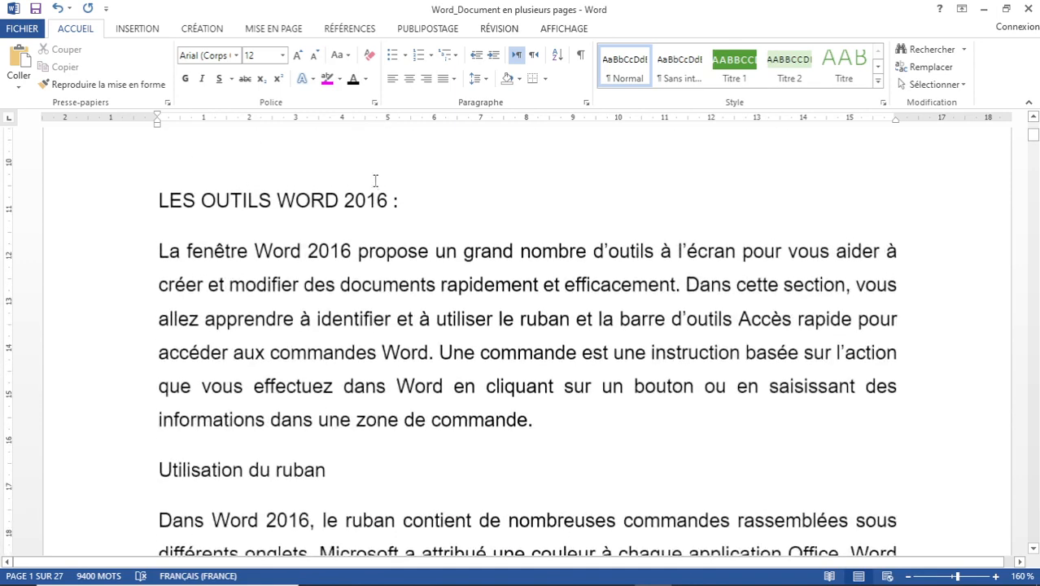
{"action": "left_click", "coordinate": [136, 33]}
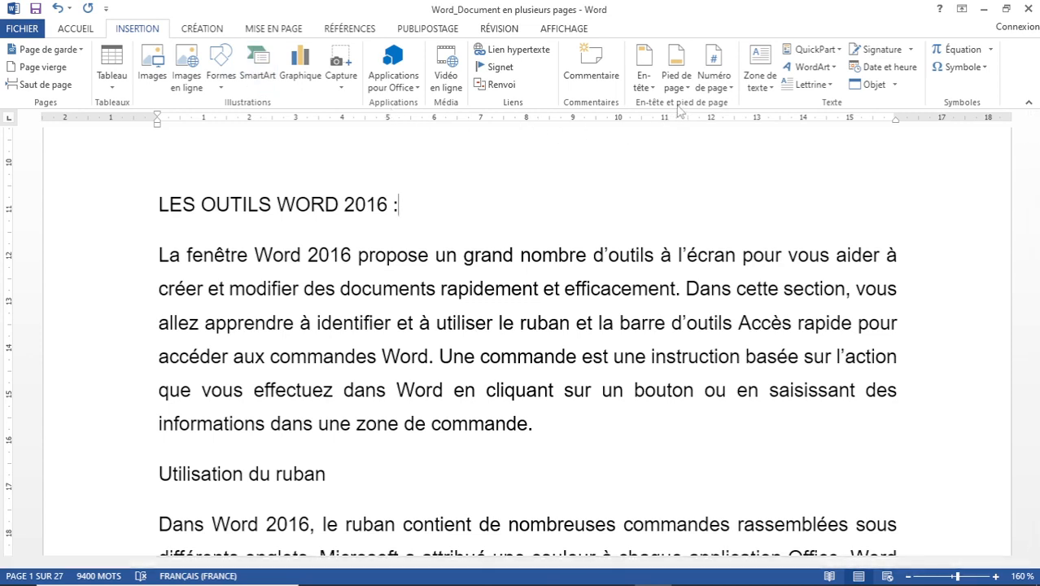
Show the Numéro de page > Bas de page gallery of bottom-of-page number styles.
{"action": "left_click", "coordinate": [728, 91]}
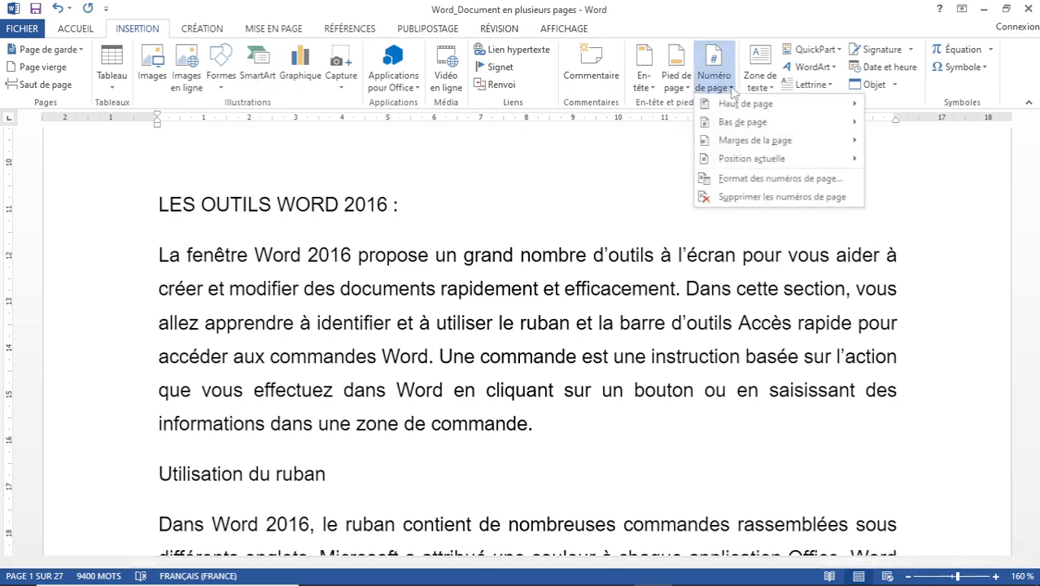
{"action": "mouse_move", "coordinate": [755, 129]}
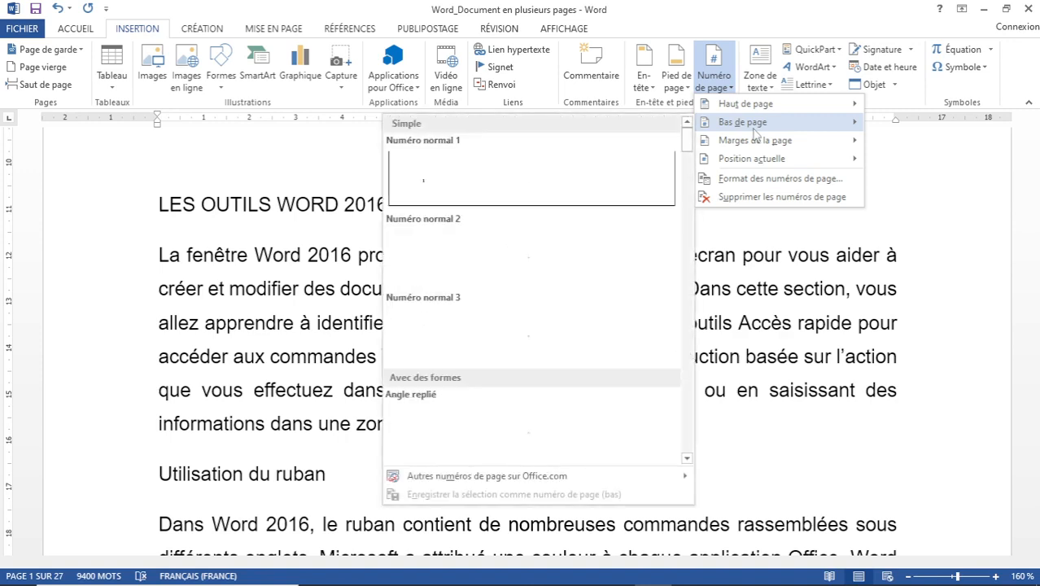
{"action": "mouse_move", "coordinate": [724, 104]}
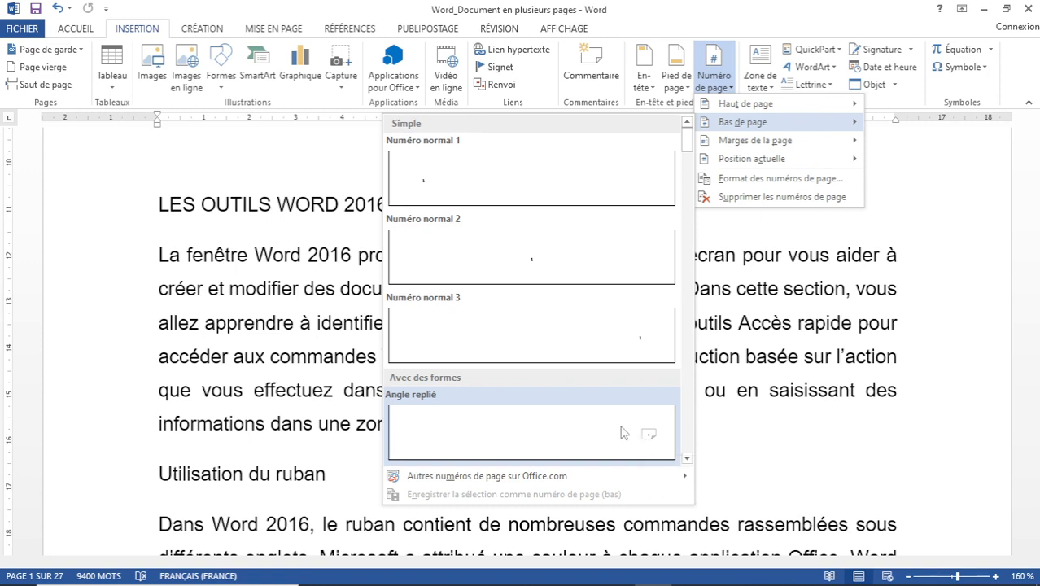
Scroll the gallery down to the Crochets bracketed designs.
{"action": "left_click", "coordinate": [687, 458]}
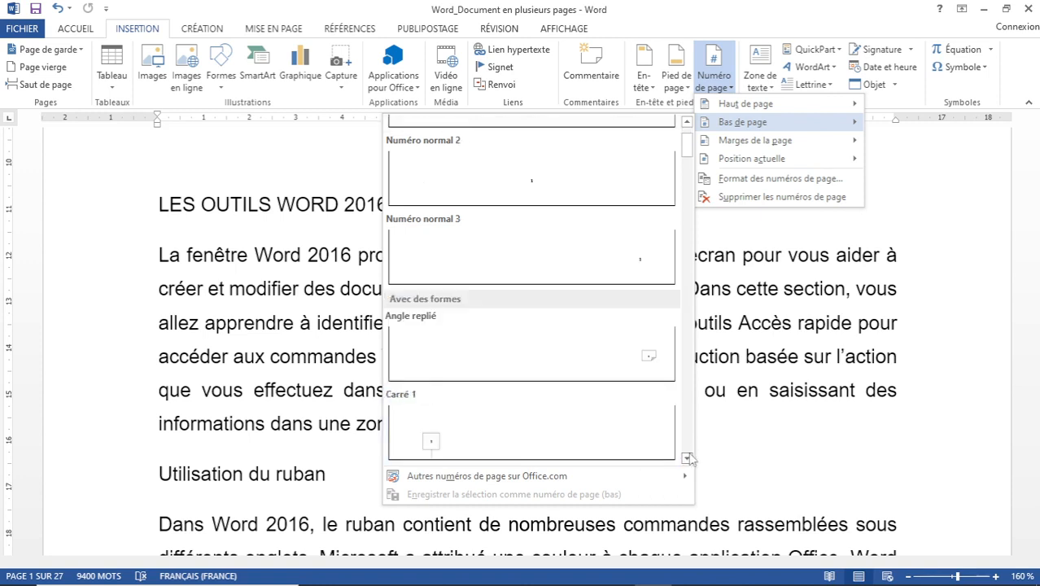
{"action": "left_click", "coordinate": [687, 458]}
{"action": "left_click", "coordinate": [687, 458]}
{"action": "left_click", "coordinate": [686, 458]}
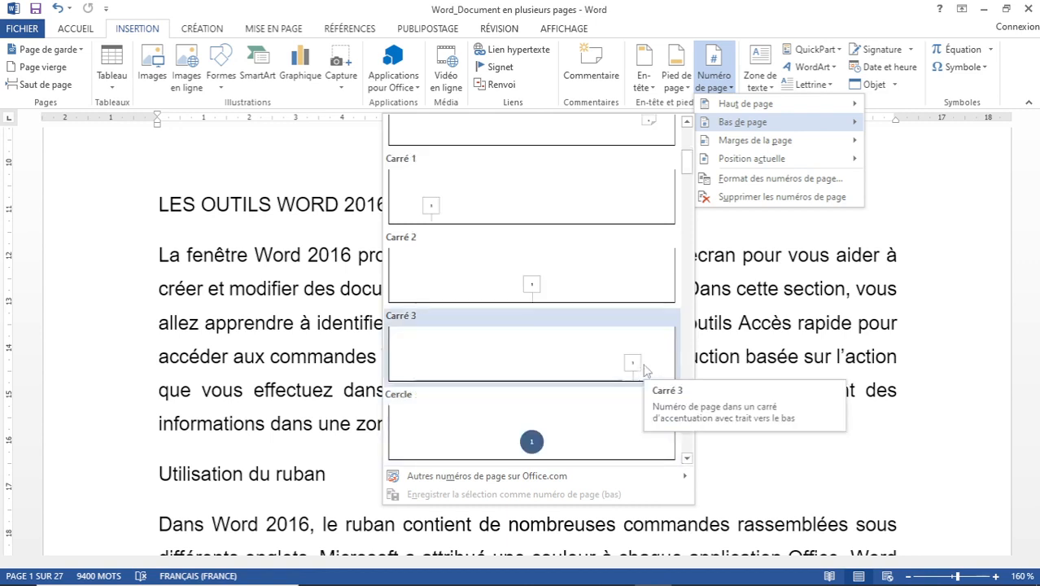
{"action": "left_click", "coordinate": [687, 458]}
{"action": "left_click", "coordinate": [687, 459]}
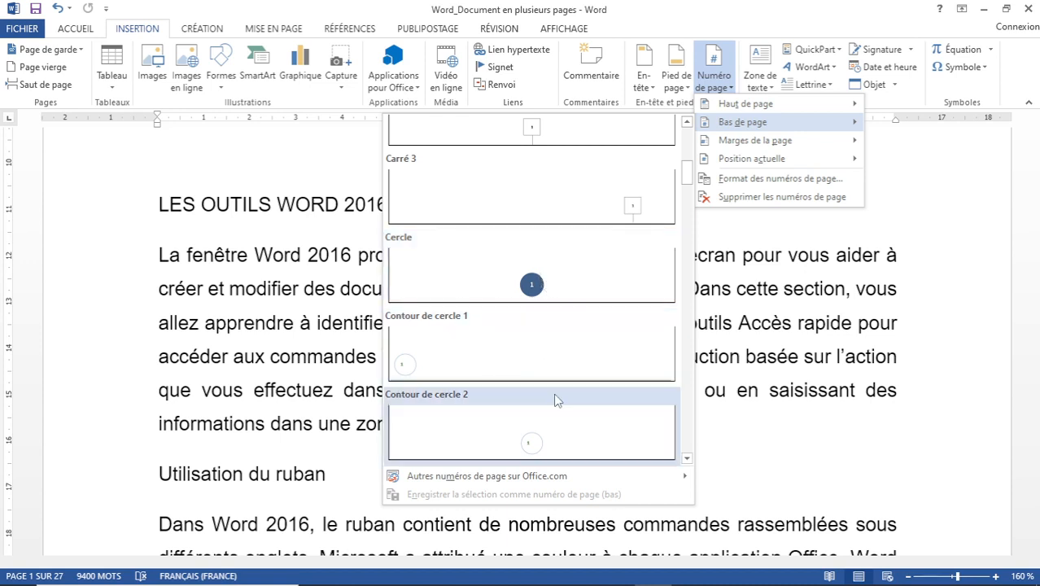
{"action": "left_click", "coordinate": [687, 458]}
{"action": "left_click", "coordinate": [687, 458]}
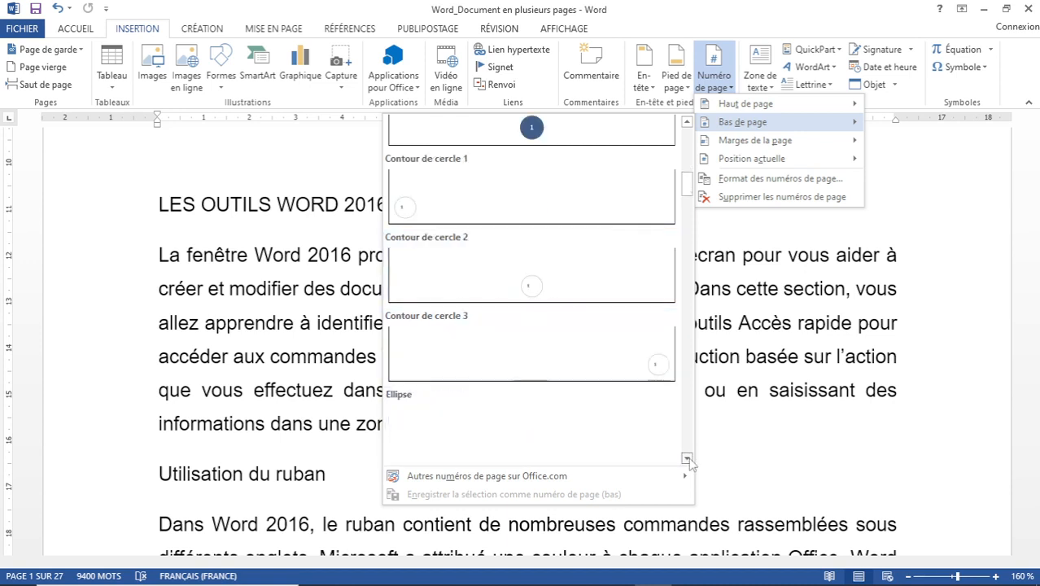
{"action": "left_click", "coordinate": [687, 458]}
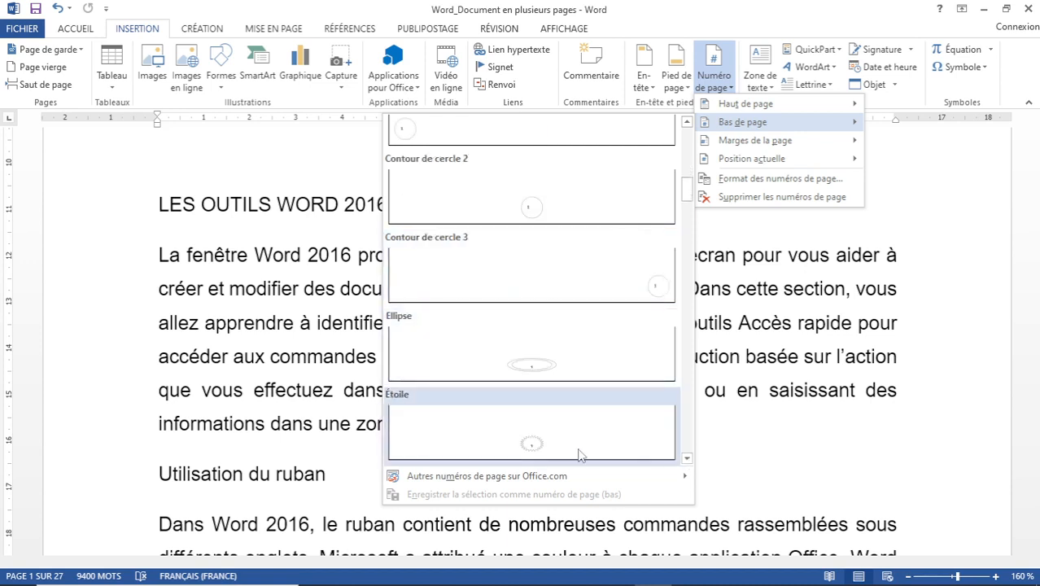
{"action": "left_click", "coordinate": [687, 458]}
{"action": "left_click", "coordinate": [687, 458]}
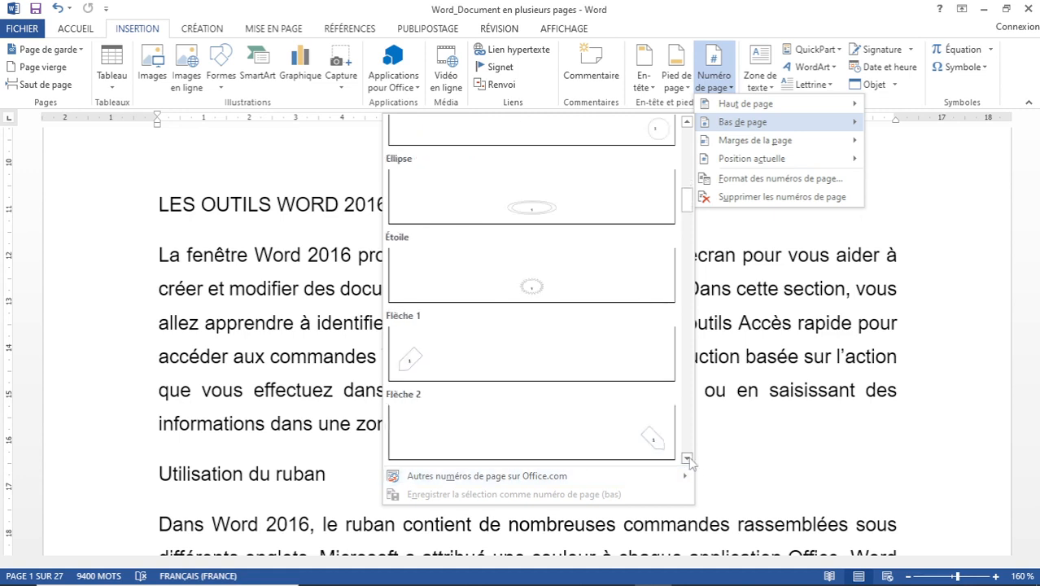
{"action": "left_click", "coordinate": [687, 458]}
{"action": "left_click", "coordinate": [687, 458]}
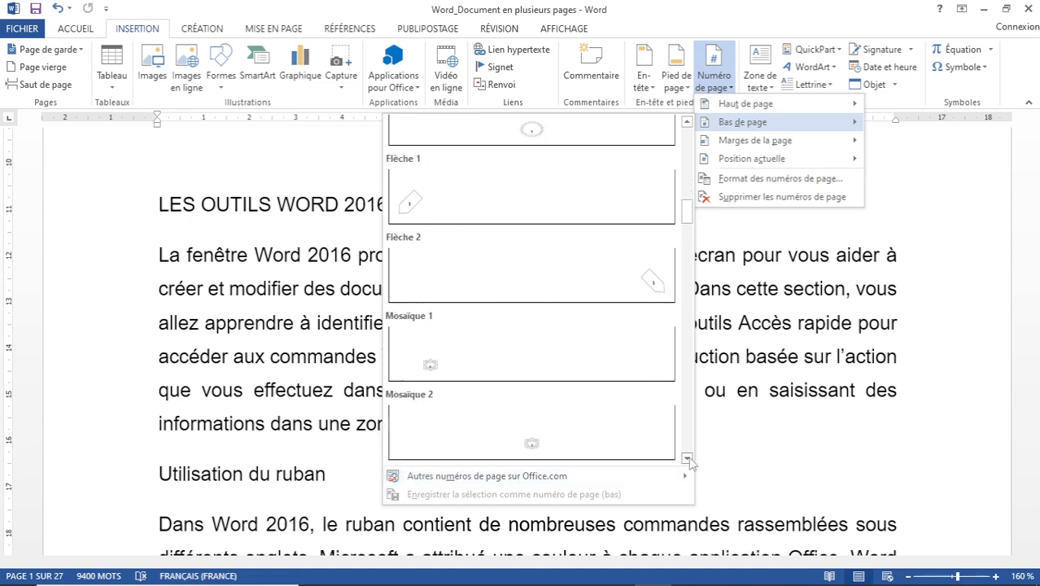
{"action": "left_click", "coordinate": [686, 458]}
{"action": "left_click", "coordinate": [687, 458]}
{"action": "left_click", "coordinate": [687, 458]}
{"action": "left_click", "coordinate": [687, 458]}
{"action": "left_click", "coordinate": [687, 458]}
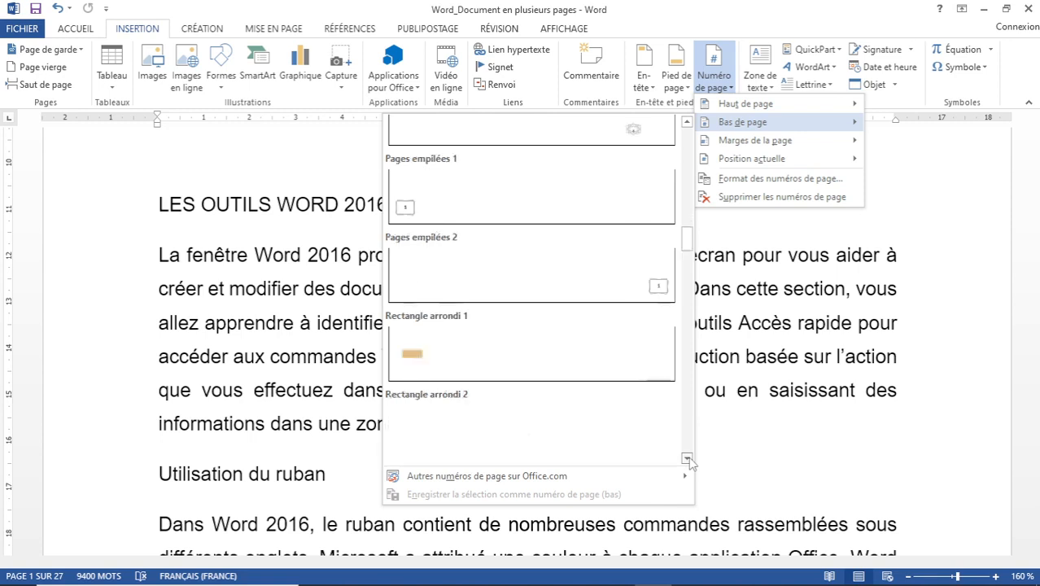
{"action": "left_click", "coordinate": [687, 458]}
{"action": "left_click", "coordinate": [687, 458]}
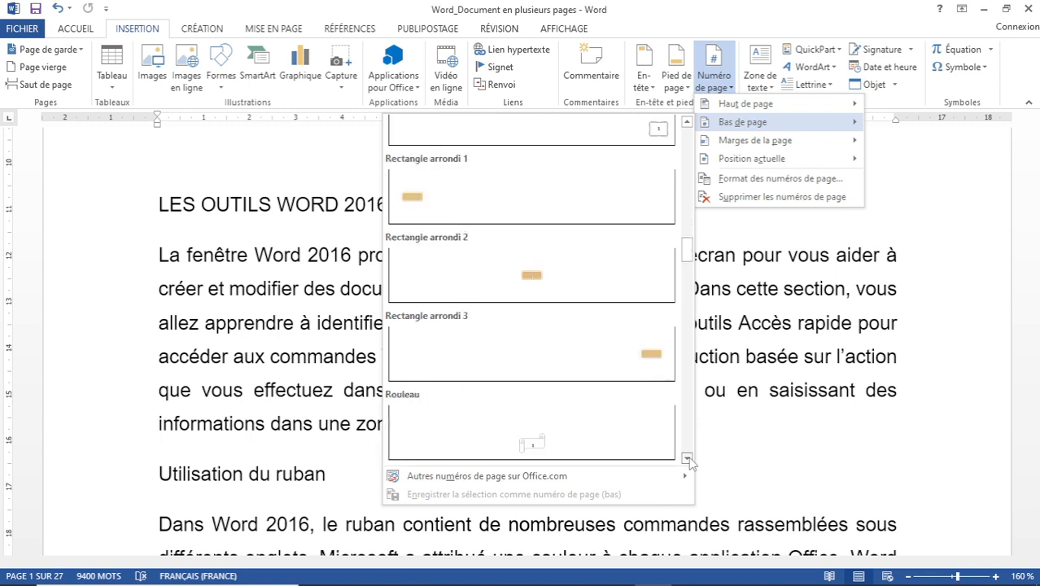
{"action": "left_click", "coordinate": [687, 458]}
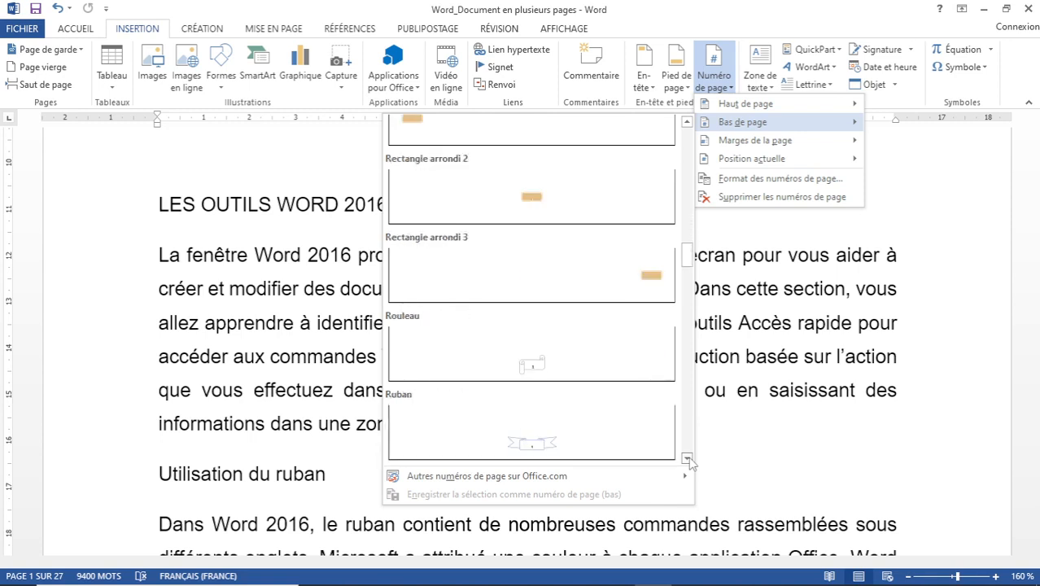
{"action": "left_click", "coordinate": [687, 458]}
{"action": "left_click", "coordinate": [687, 458]}
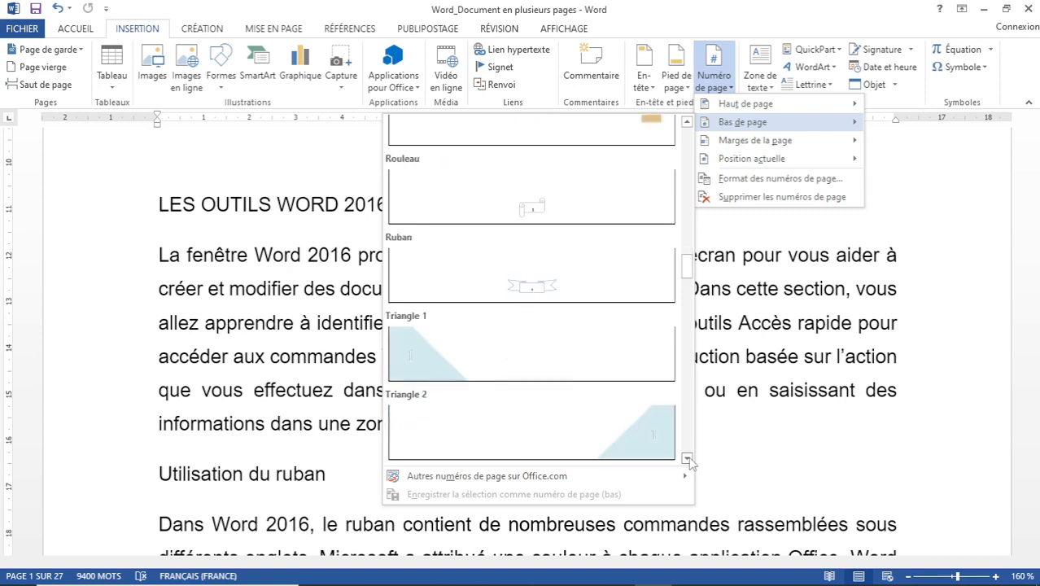
{"action": "left_click", "coordinate": [686, 458]}
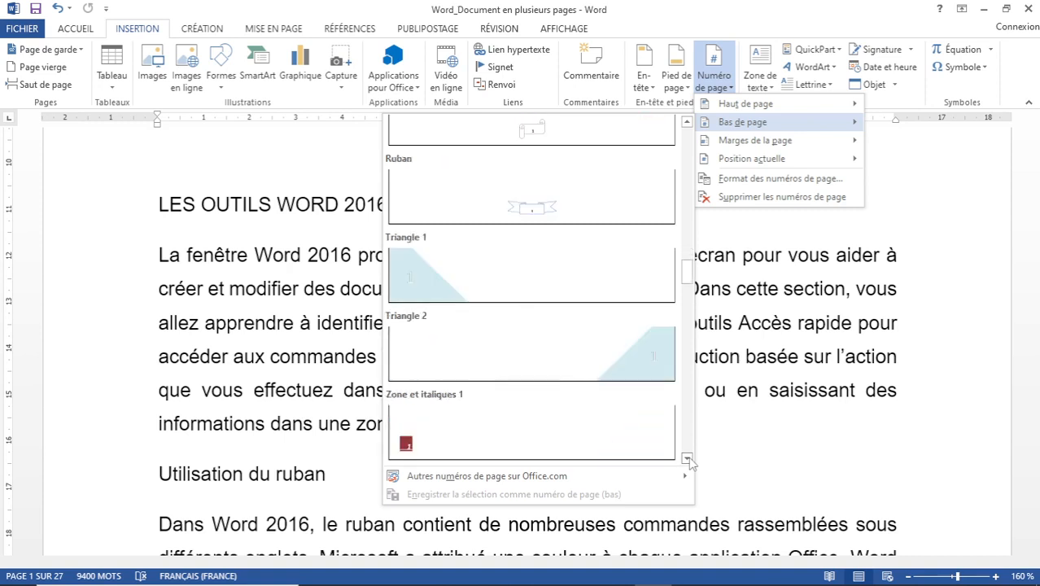
{"action": "left_click", "coordinate": [687, 458]}
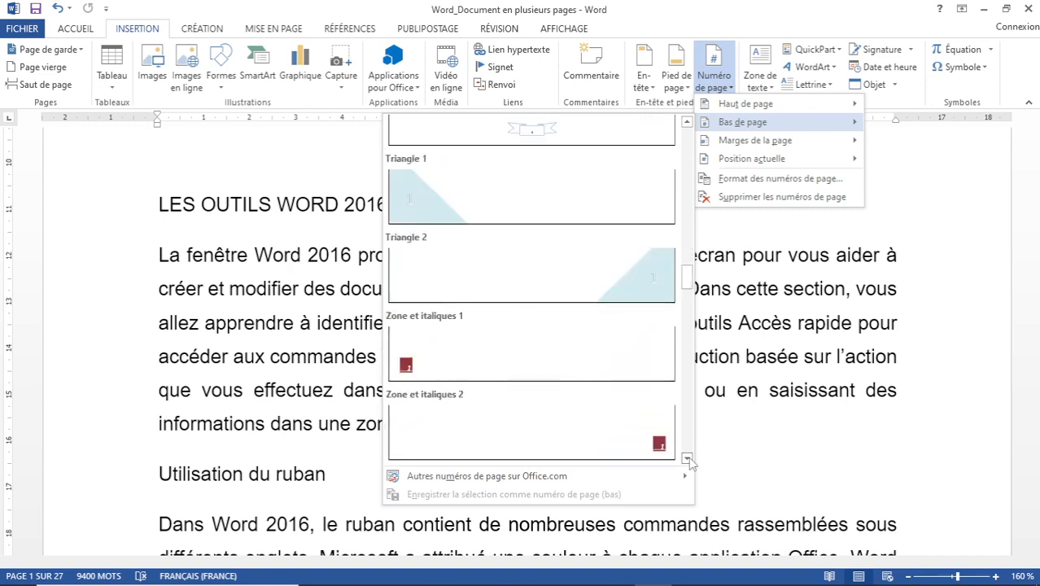
{"action": "left_click", "coordinate": [687, 458]}
{"action": "left_click", "coordinate": [686, 459]}
{"action": "left_click", "coordinate": [687, 458]}
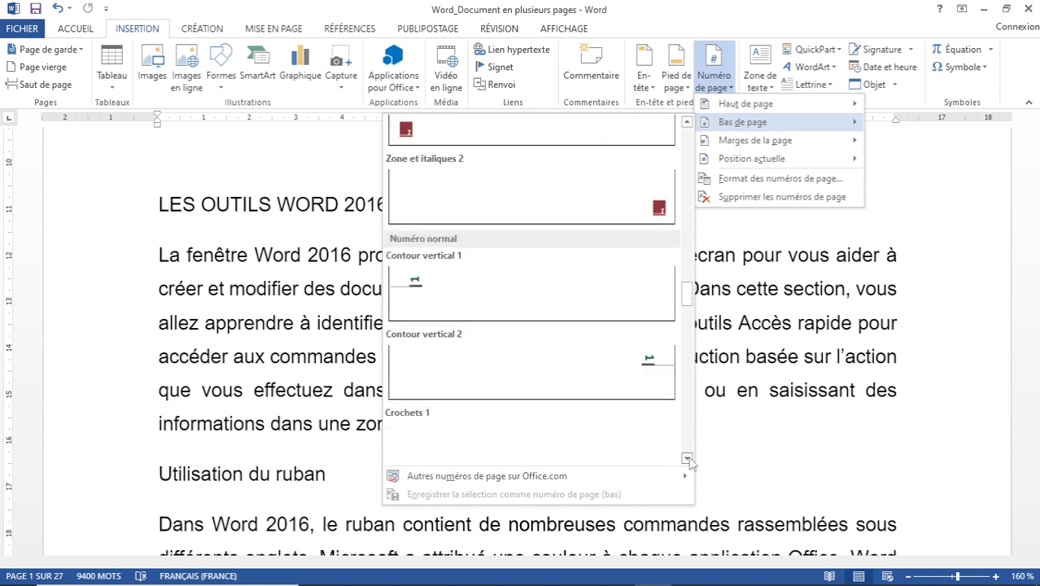
{"action": "left_click", "coordinate": [686, 459]}
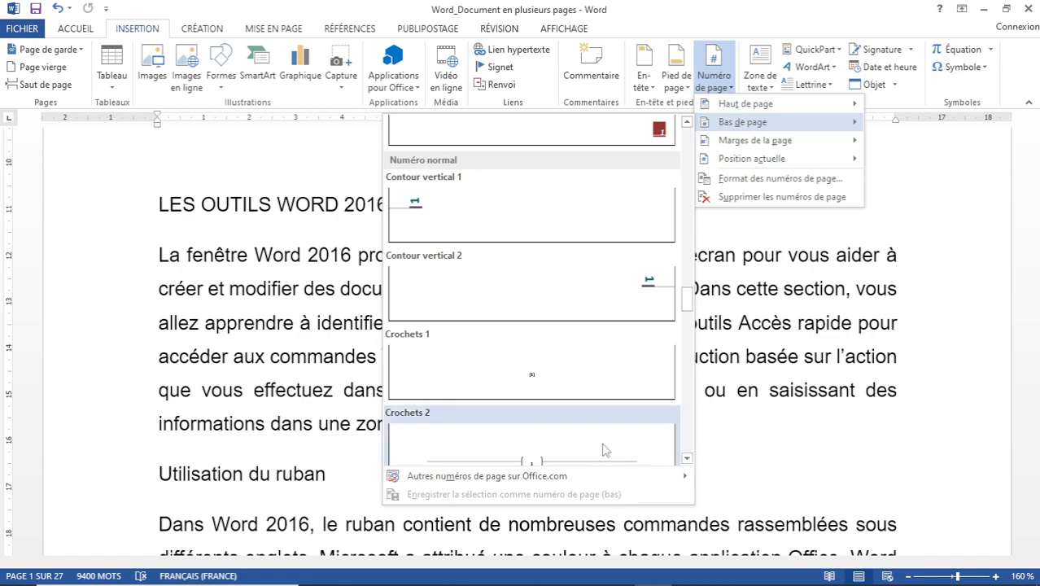
Insert the Crochets 2 page number in the footer and return to the body text.
{"action": "left_click", "coordinate": [562, 449]}
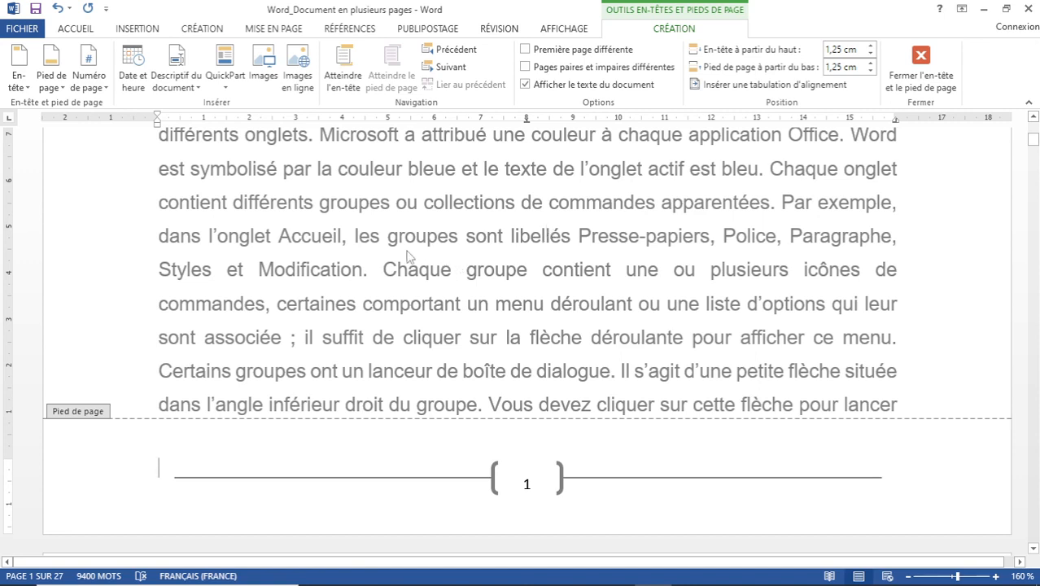
{"action": "double_click", "coordinate": [497, 204]}
{"action": "scroll", "coordinate": [652, 241], "scroll_direction": "down", "scroll_amount": 5}
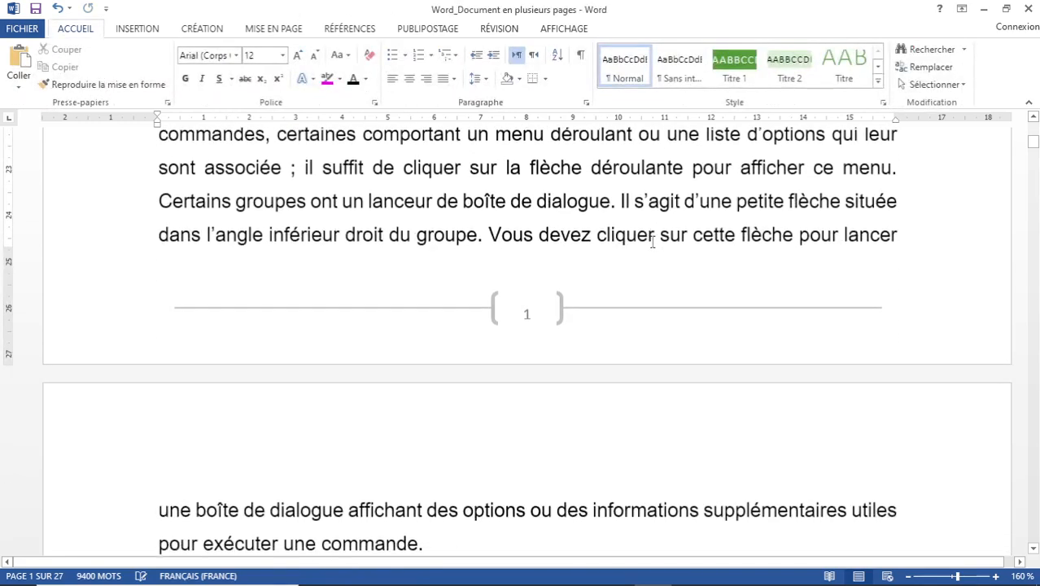
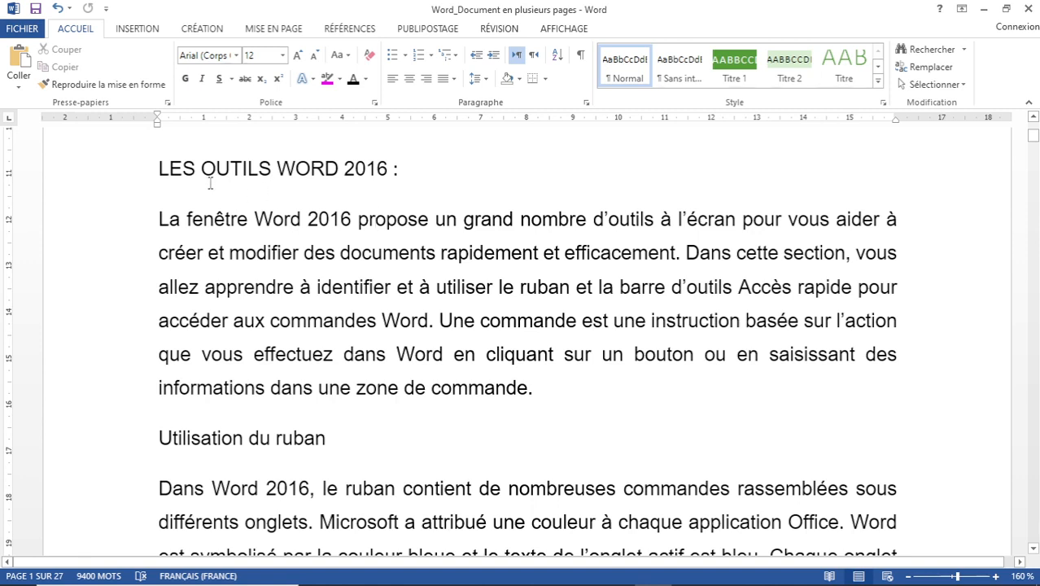
Insert the blank three-column header (Vide, 3 colonnes) and scroll down to the page 2 header.
{"action": "left_click", "coordinate": [142, 28]}
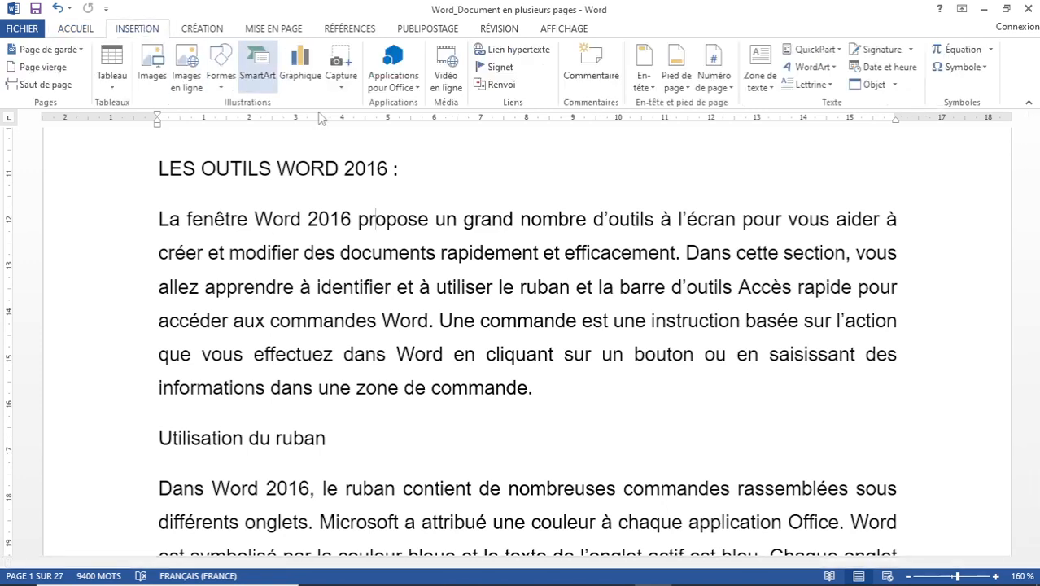
{"action": "left_click", "coordinate": [652, 87]}
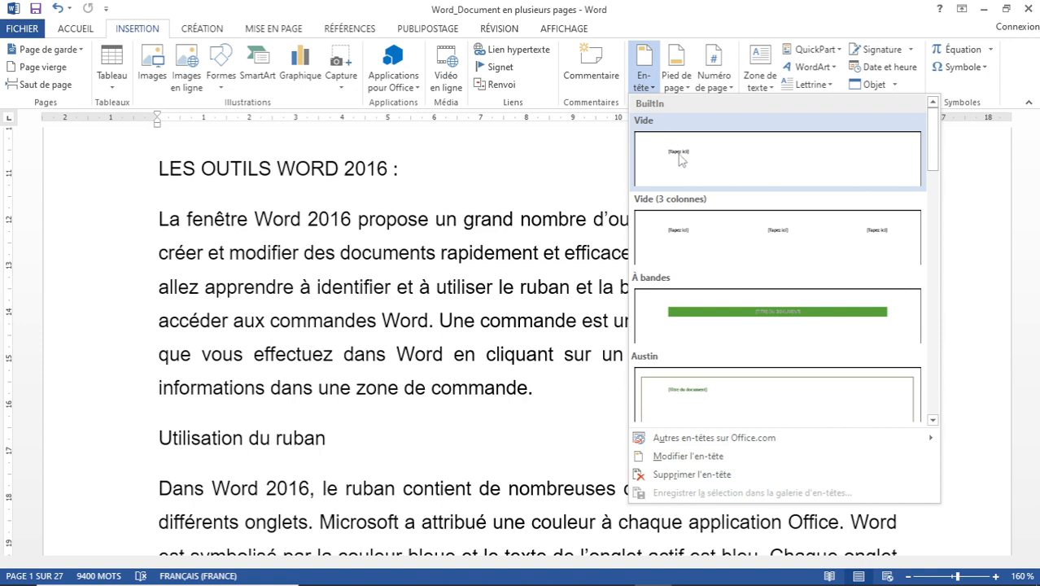
{"action": "left_click", "coordinate": [696, 235]}
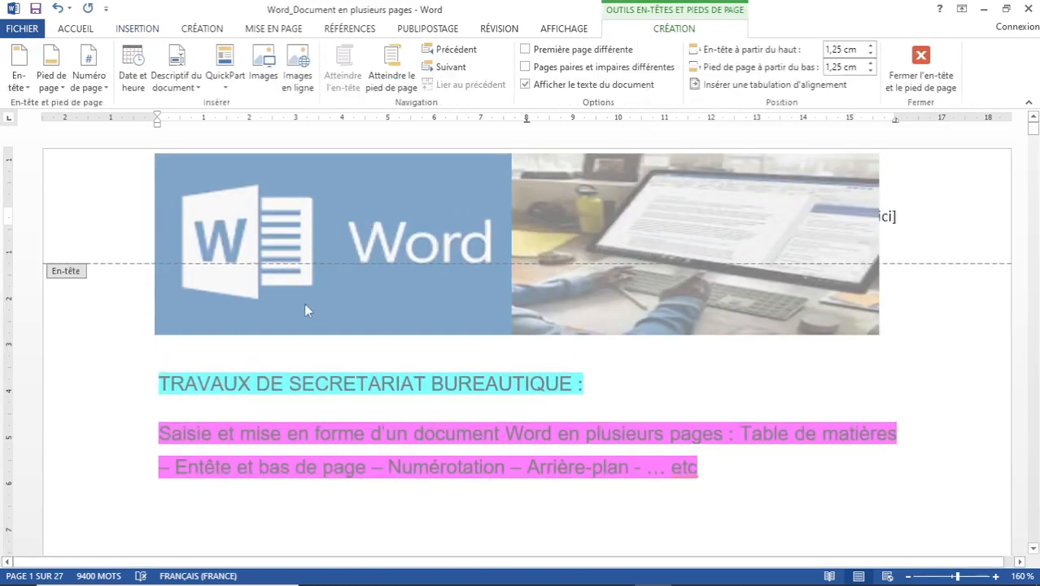
{"action": "scroll", "coordinate": [325, 294], "scroll_direction": "down", "scroll_amount": 10}
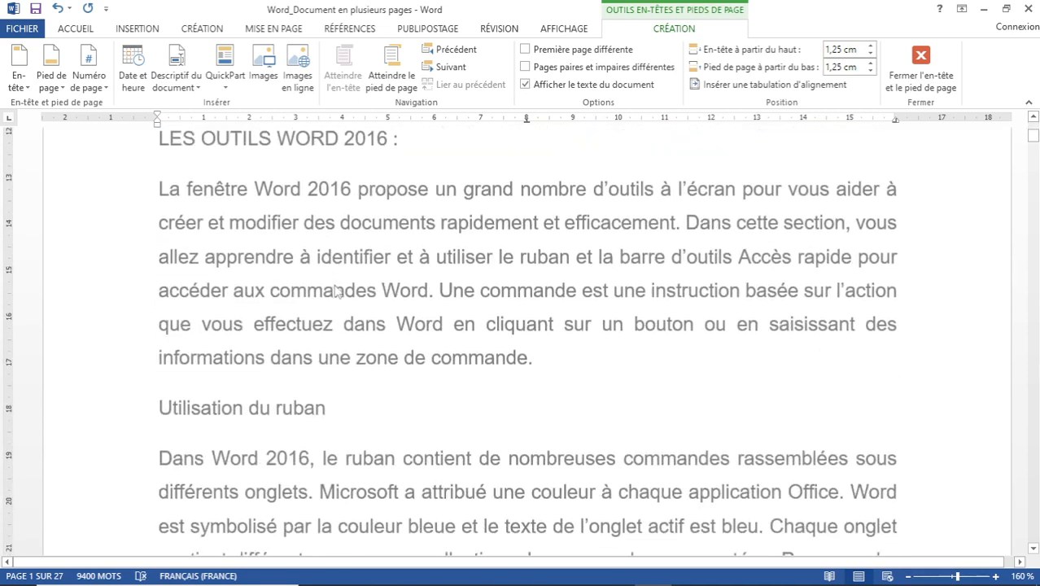
{"action": "scroll", "coordinate": [337, 291], "scroll_direction": "down", "scroll_amount": 10}
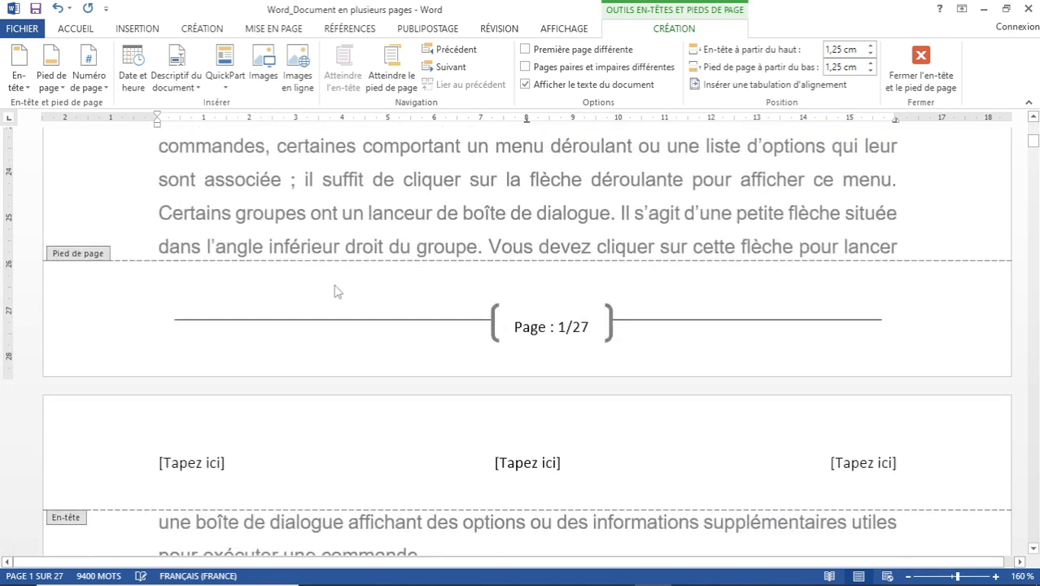
{"action": "scroll", "coordinate": [337, 291], "scroll_direction": "down", "scroll_amount": 5}
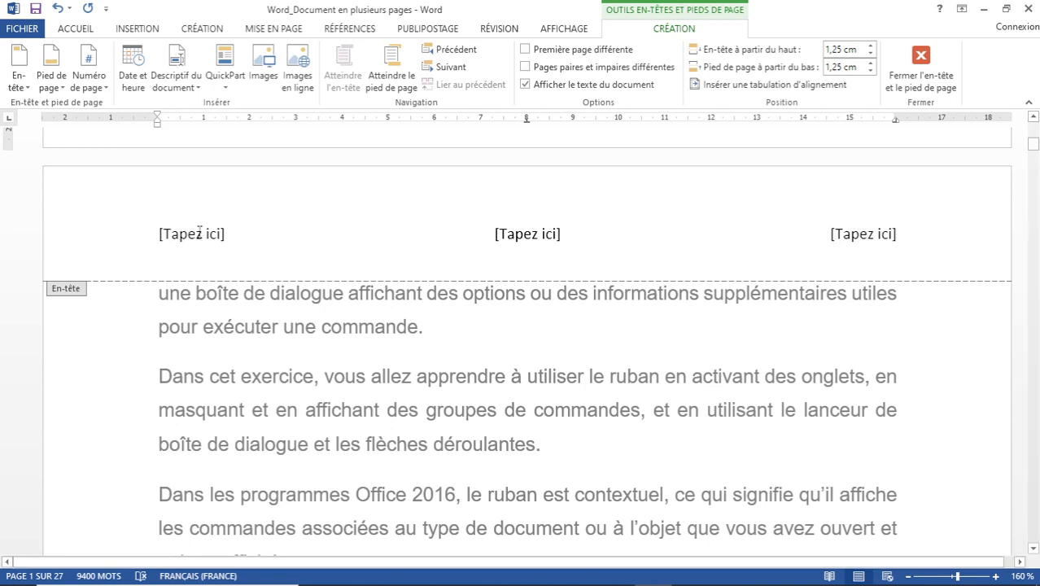
Type 'Rapport de stage', 'Effectué au sein de l'Entreprise Alpha' and 'version 1.0' into the three header placeholders.
{"action": "left_click", "coordinate": [200, 233]}
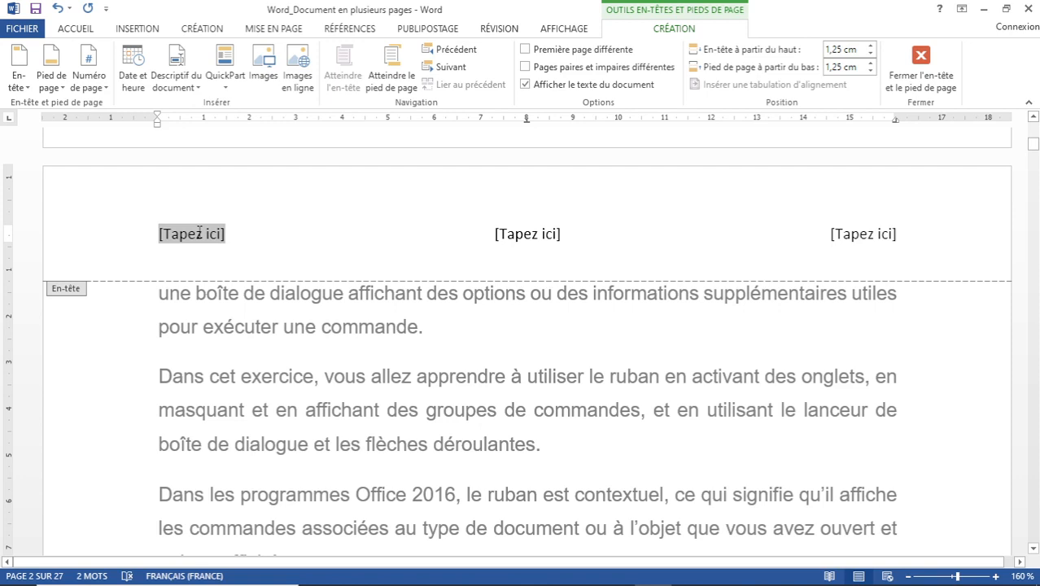
{"action": "type", "text": "Rapport"}
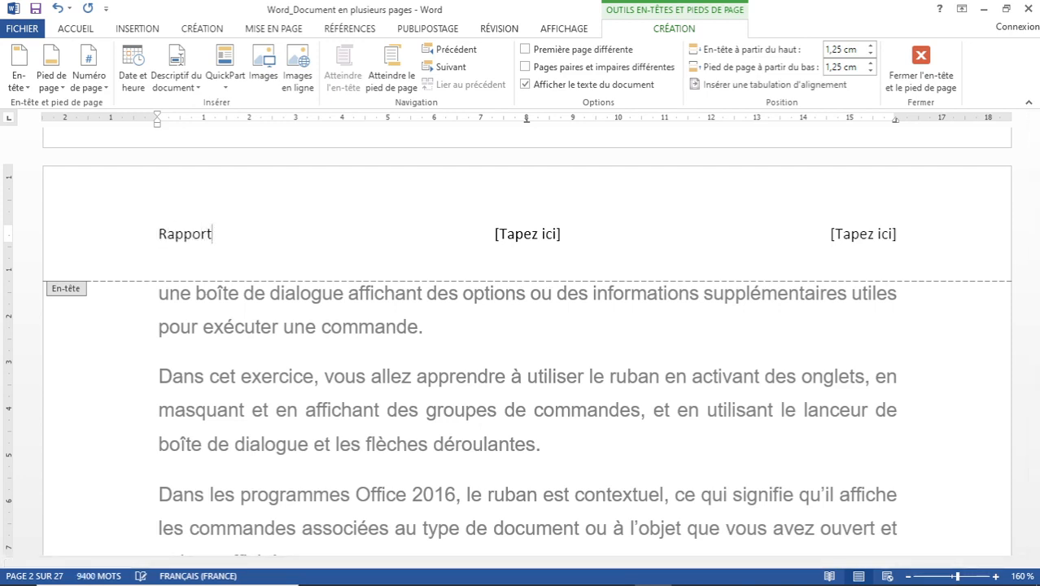
{"action": "type", "text": " de stage"}
{"action": "left_click", "coordinate": [512, 236]}
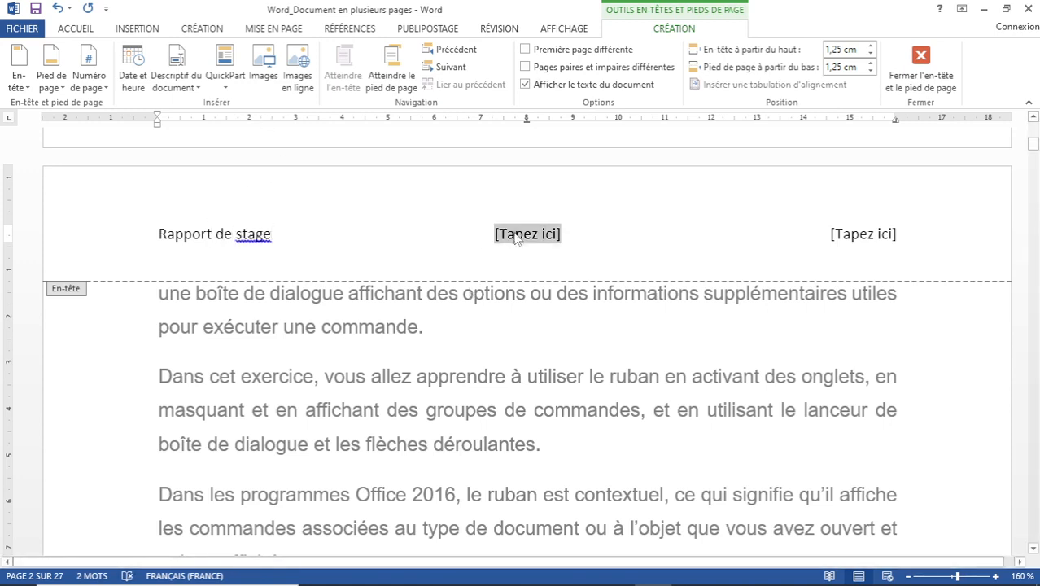
{"action": "type", "text": "E"}
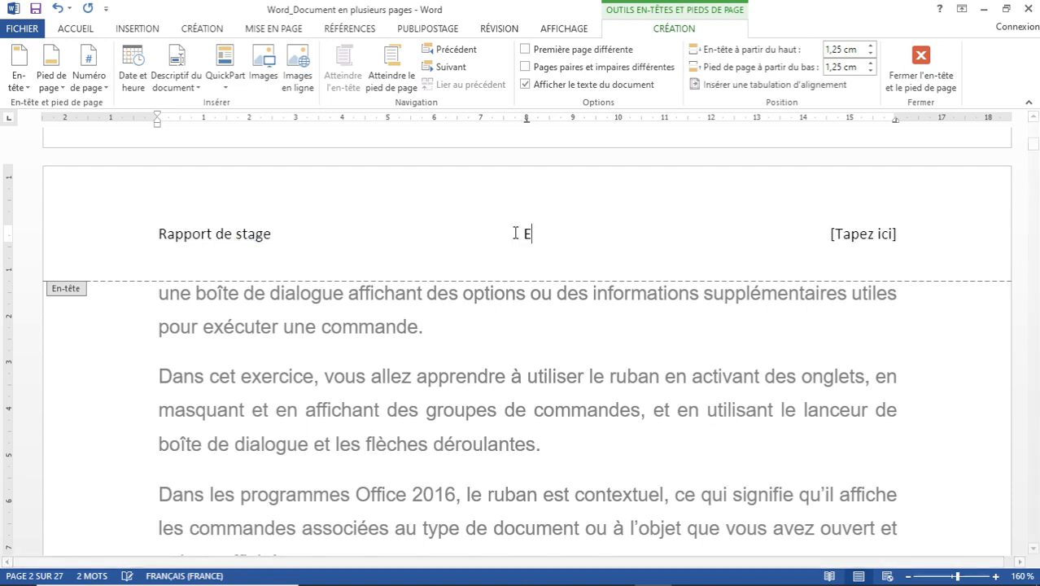
{"action": "type", "text": "ffectué"}
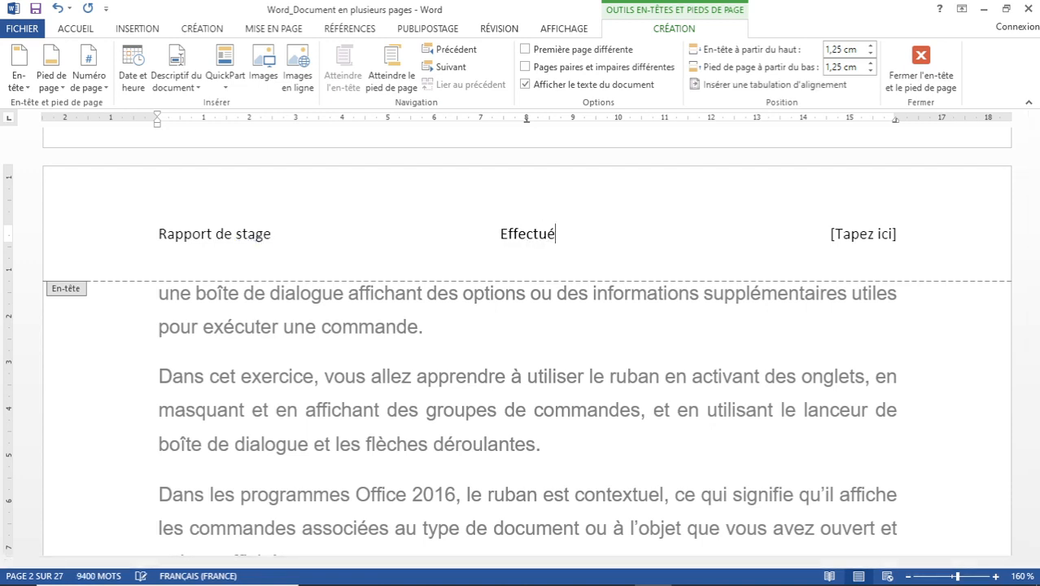
{"action": "type", "text": " a"}
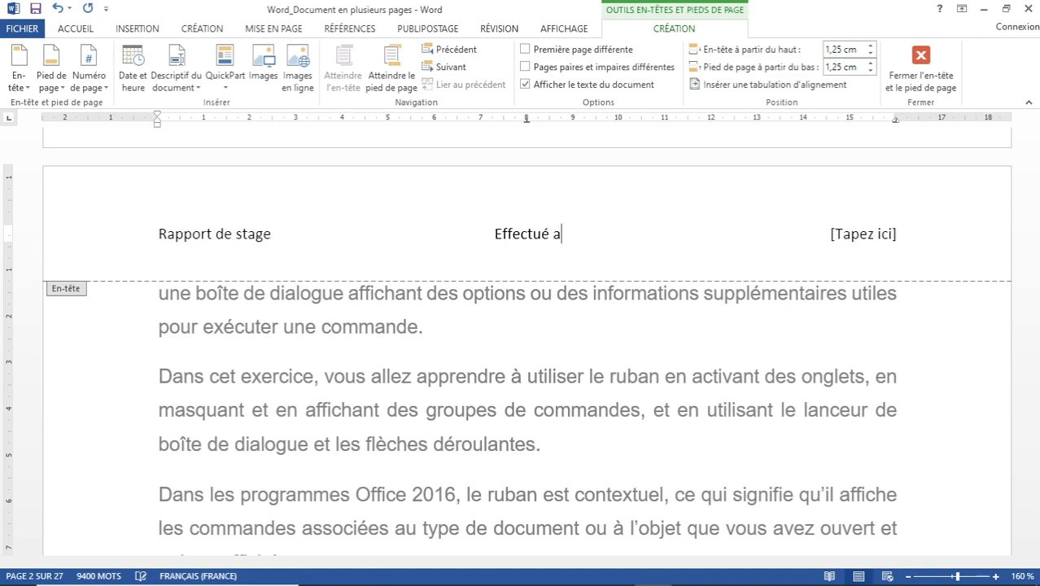
{"action": "type", "text": "u sein de"}
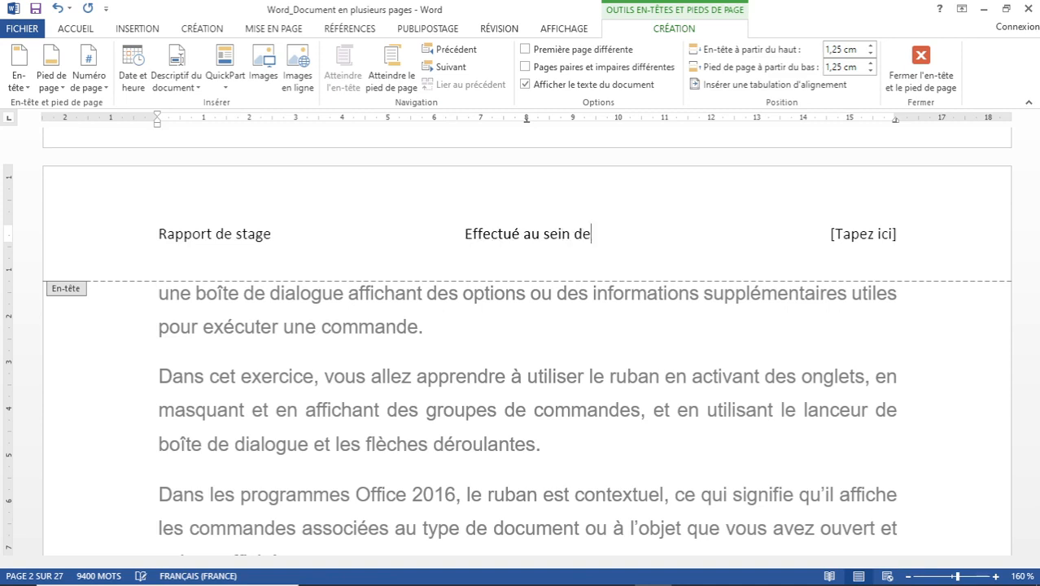
{"action": "type", "text": " l'E"}
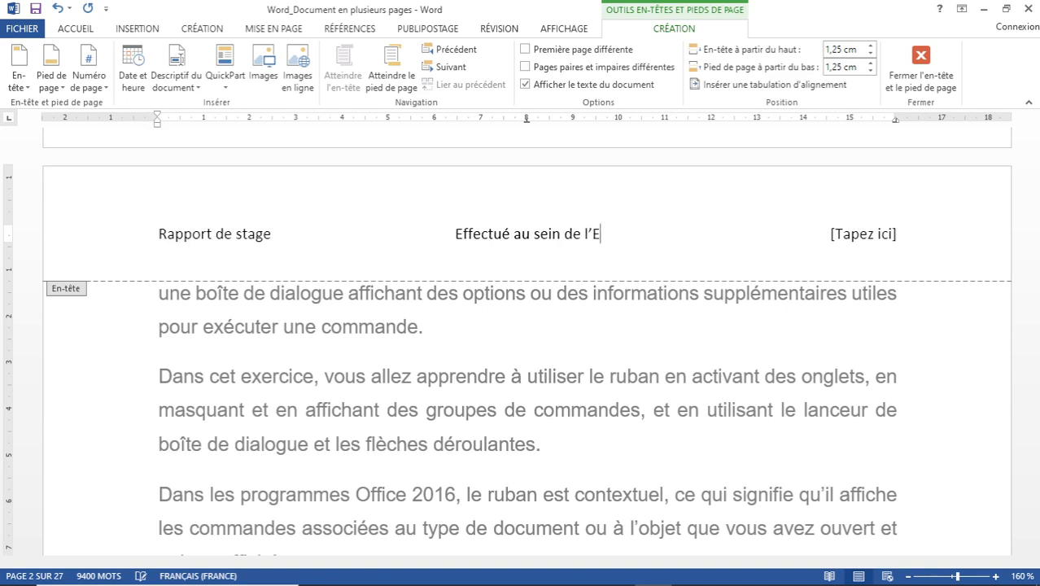
{"action": "type", "text": "ntreprise"}
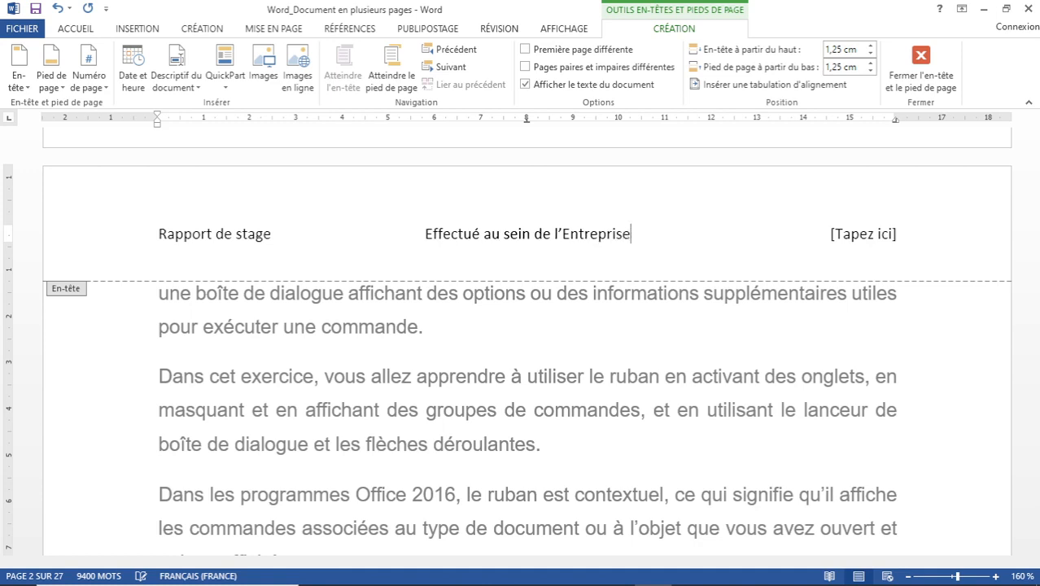
{"action": "type", "text": " Ap"}
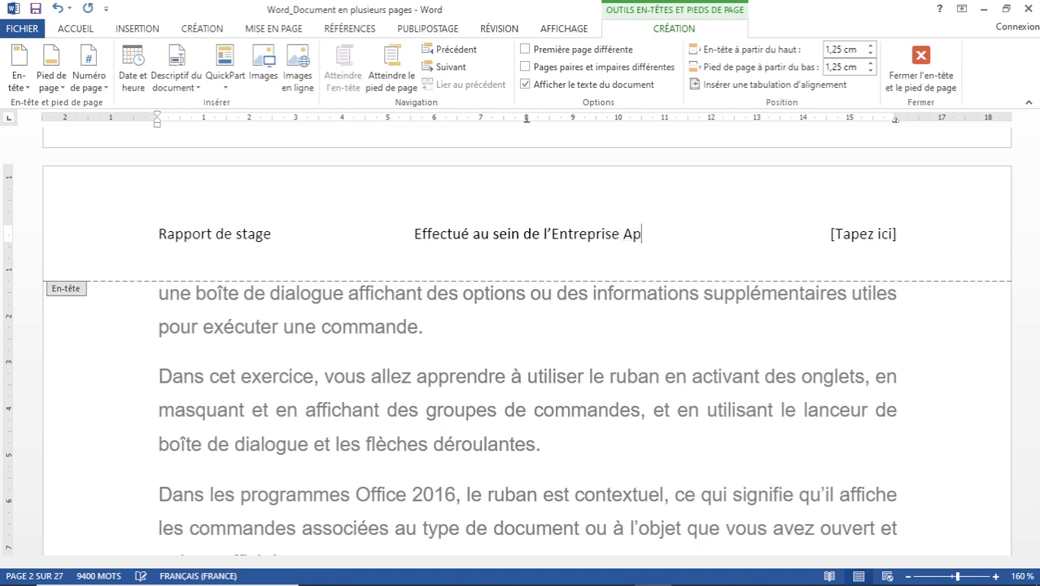
{"action": "key", "text": "BackSpace"}
{"action": "type", "text": "lpha"}
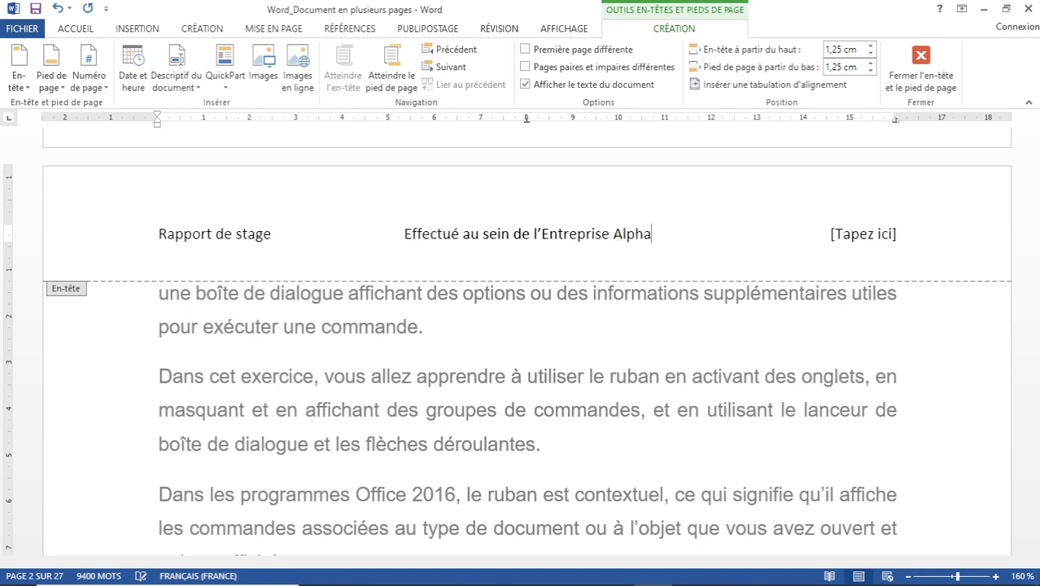
{"action": "left_click", "coordinate": [869, 235]}
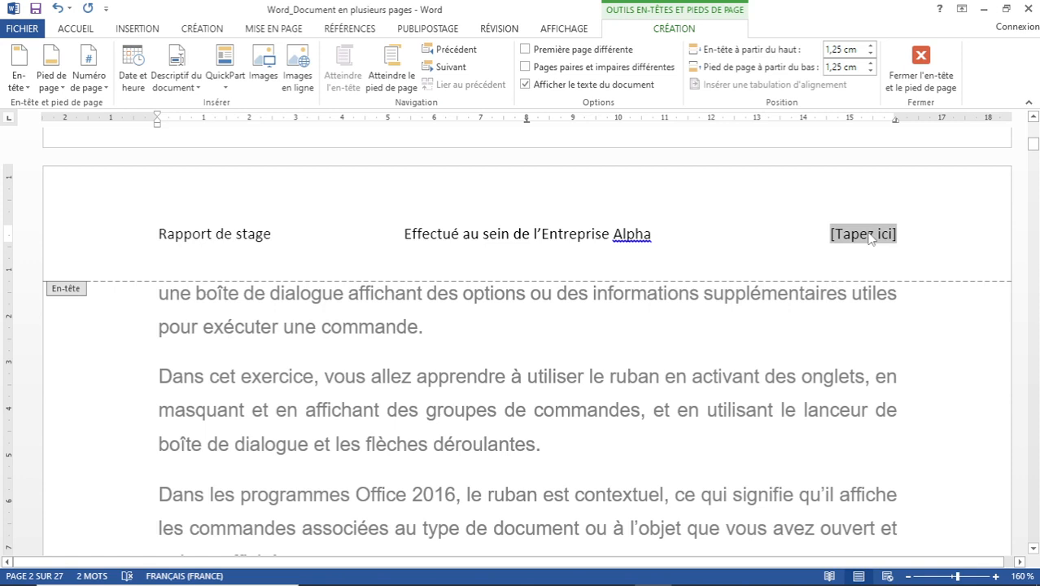
{"action": "type", "text": "vers"}
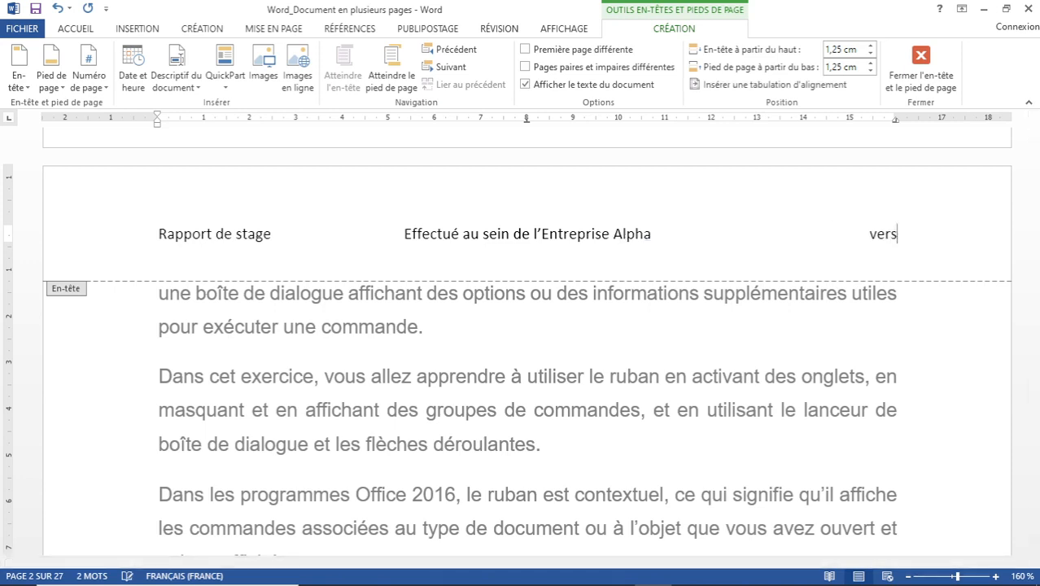
{"action": "type", "text": "ion"}
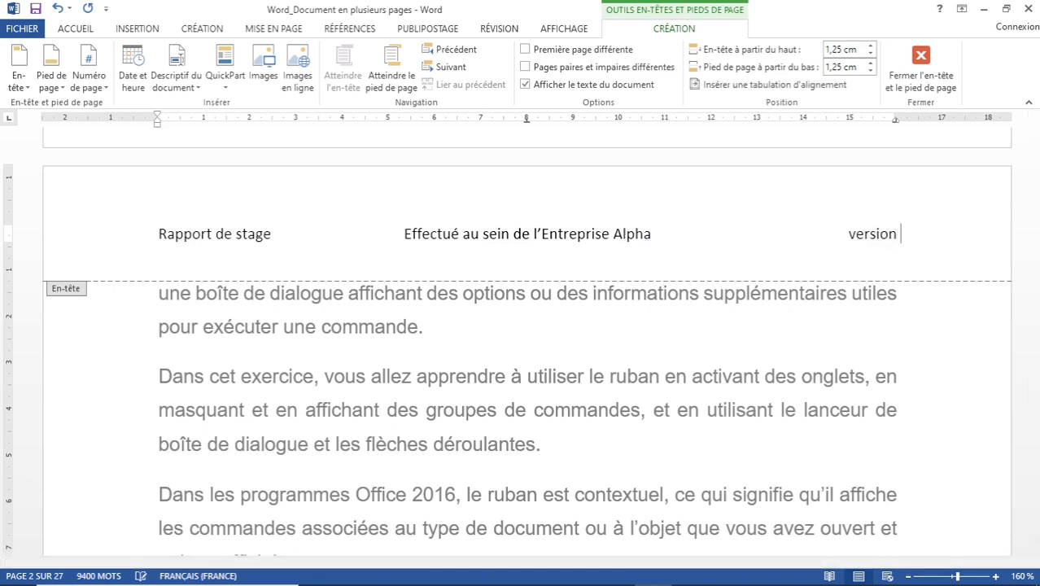
{"action": "type", "text": " 1."}
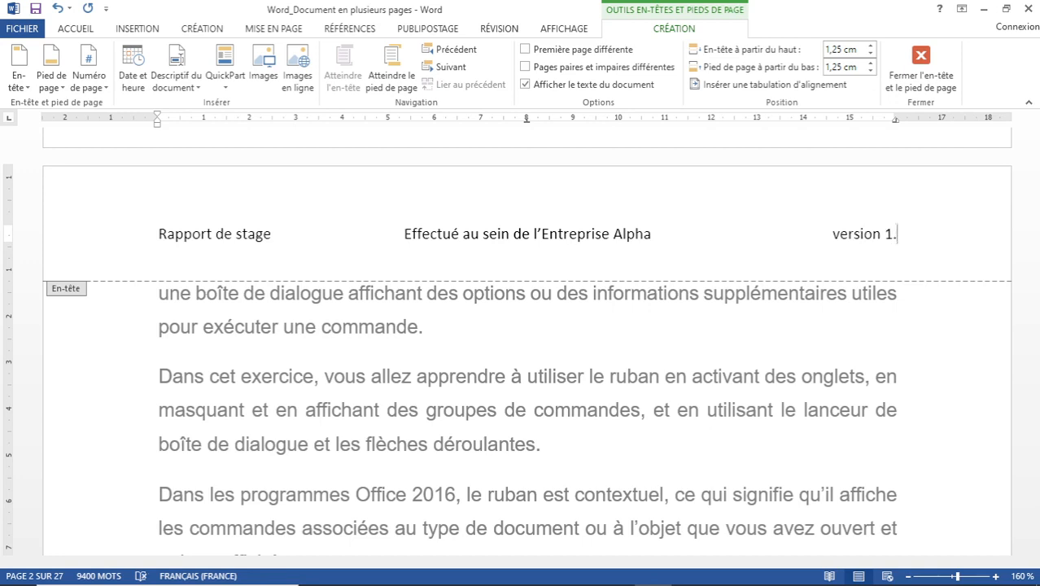
{"action": "type", "text": "0"}
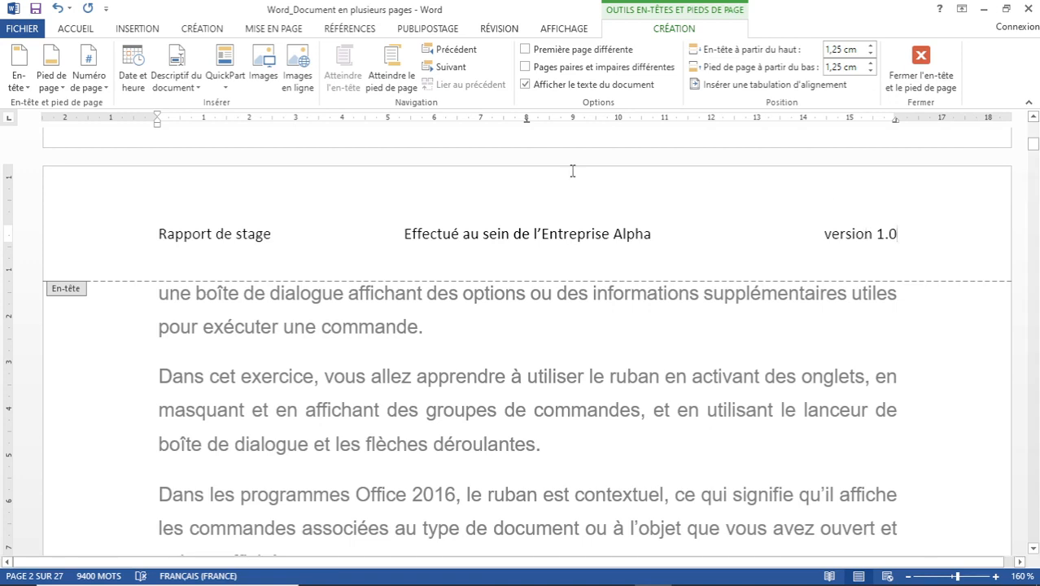
{"action": "left_click", "coordinate": [405, 233]}
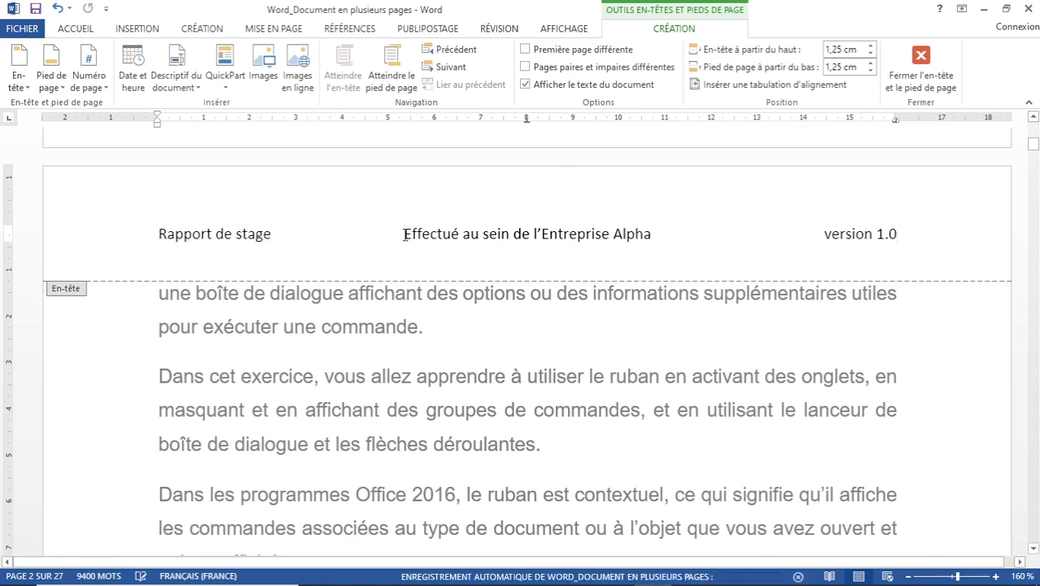
Make 'Rapport de stage' bold and one size larger, at 11 pt.
{"action": "left_click_drag", "start_coordinate": [405, 233], "coordinate": [909, 252]}
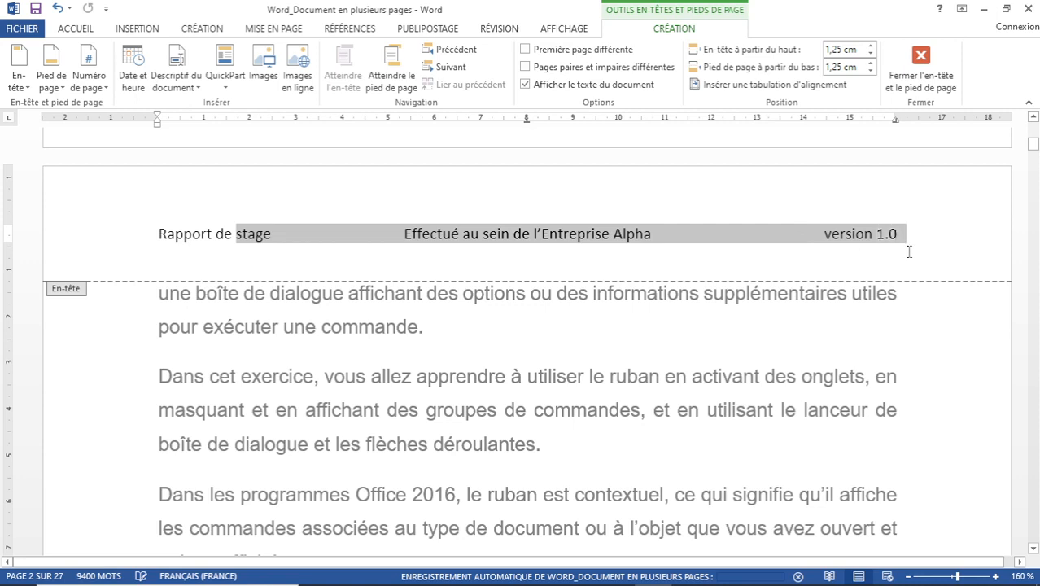
{"action": "left_click", "coordinate": [157, 237]}
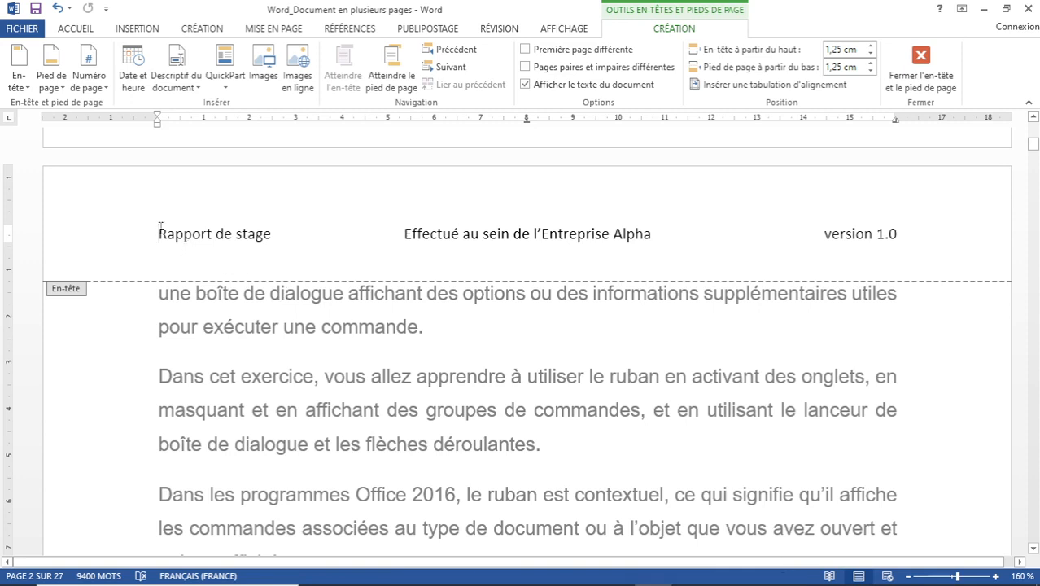
{"action": "left_click_drag", "start_coordinate": [158, 234], "coordinate": [274, 231]}
{"action": "left_click", "coordinate": [88, 29]}
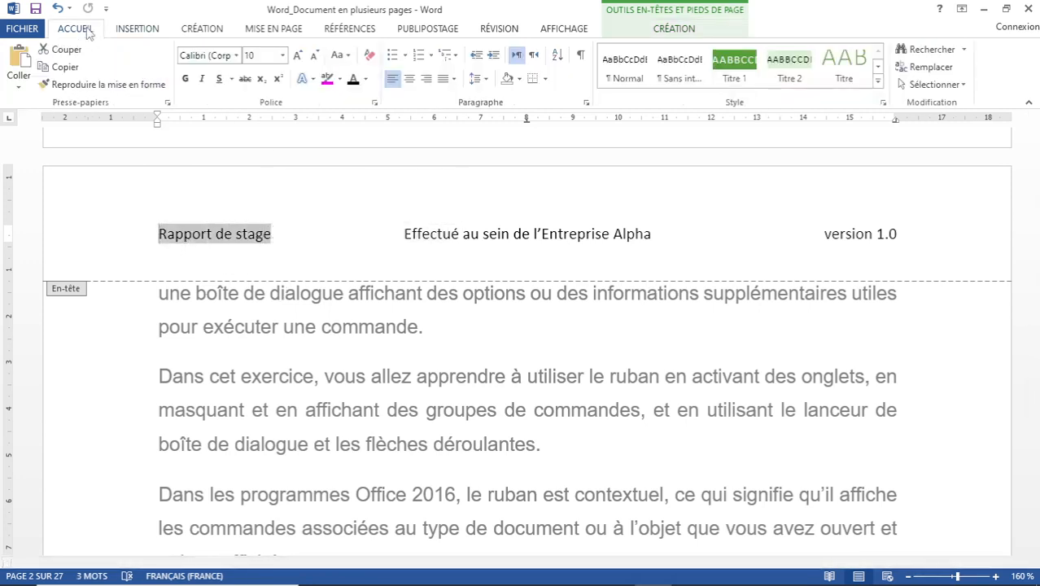
{"action": "left_click", "coordinate": [367, 80]}
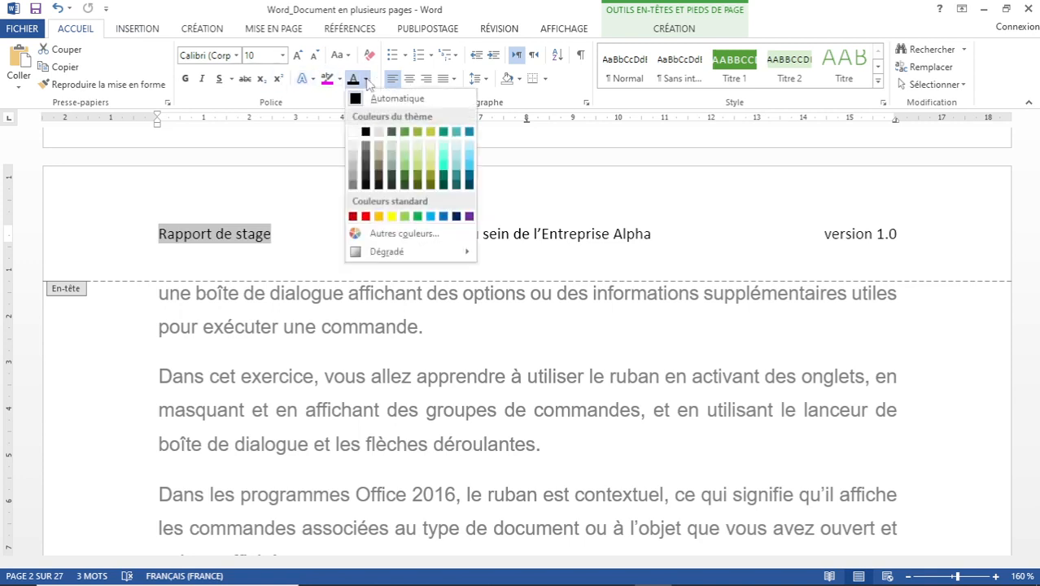
{"action": "left_click", "coordinate": [456, 216]}
{"action": "key", "text": "ctrl+z"}
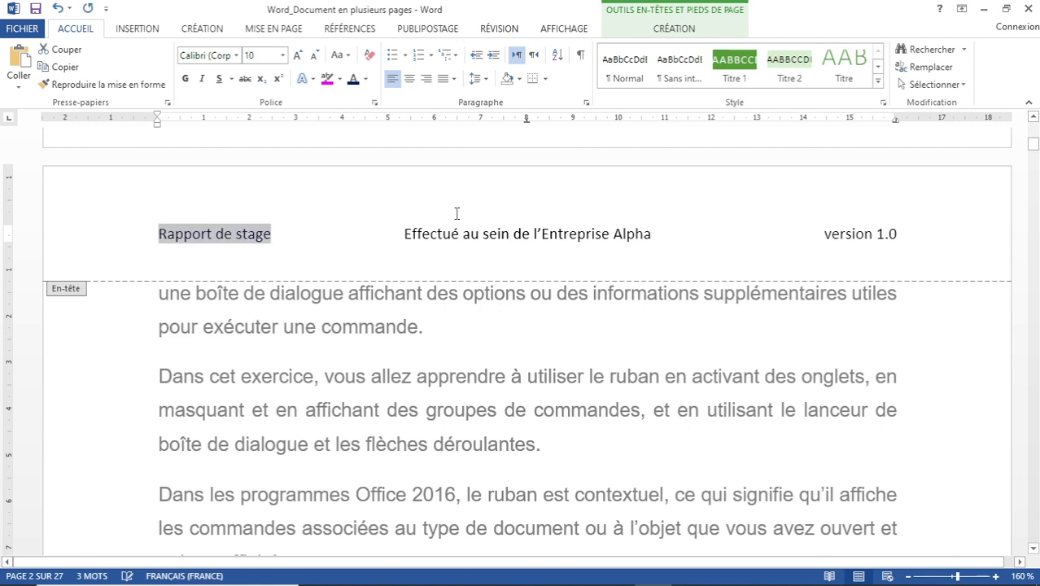
{"action": "left_click", "coordinate": [185, 79]}
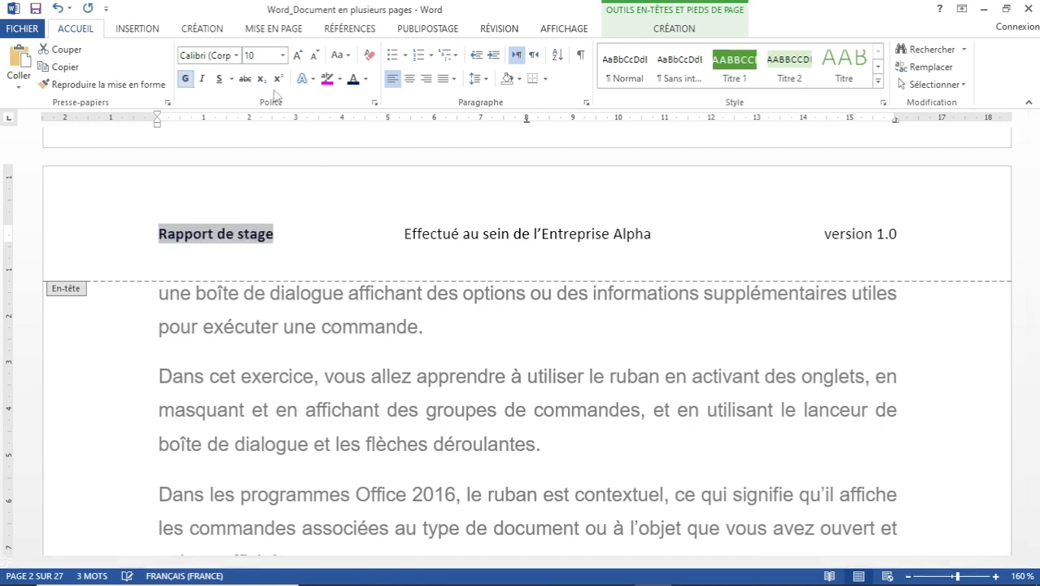
{"action": "left_click", "coordinate": [297, 55]}
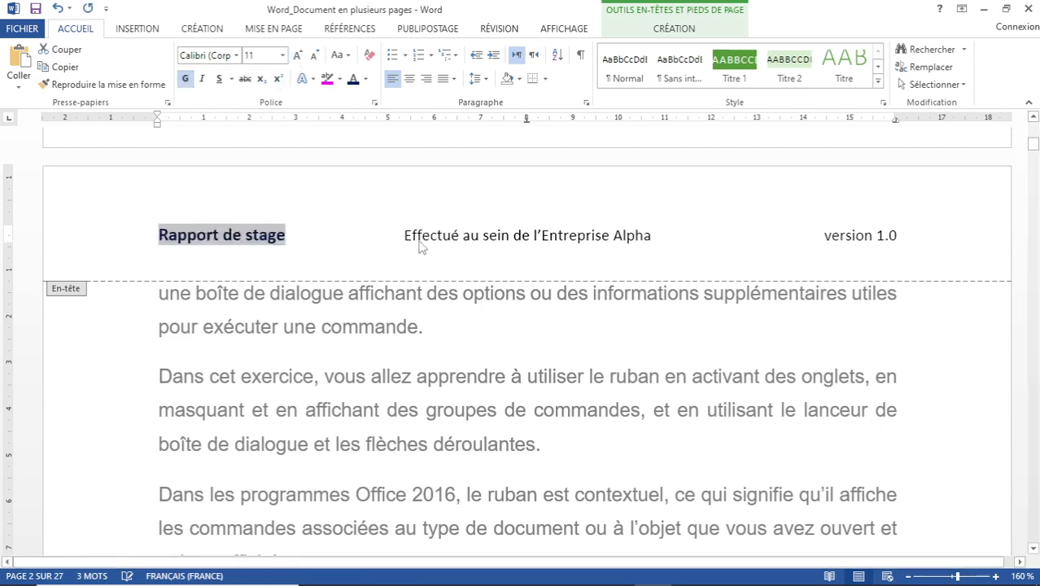
Reselect the remaining header text and place the caret before 'Effectué'.
{"action": "left_click_drag", "start_coordinate": [265, 234], "coordinate": [601, 232]}
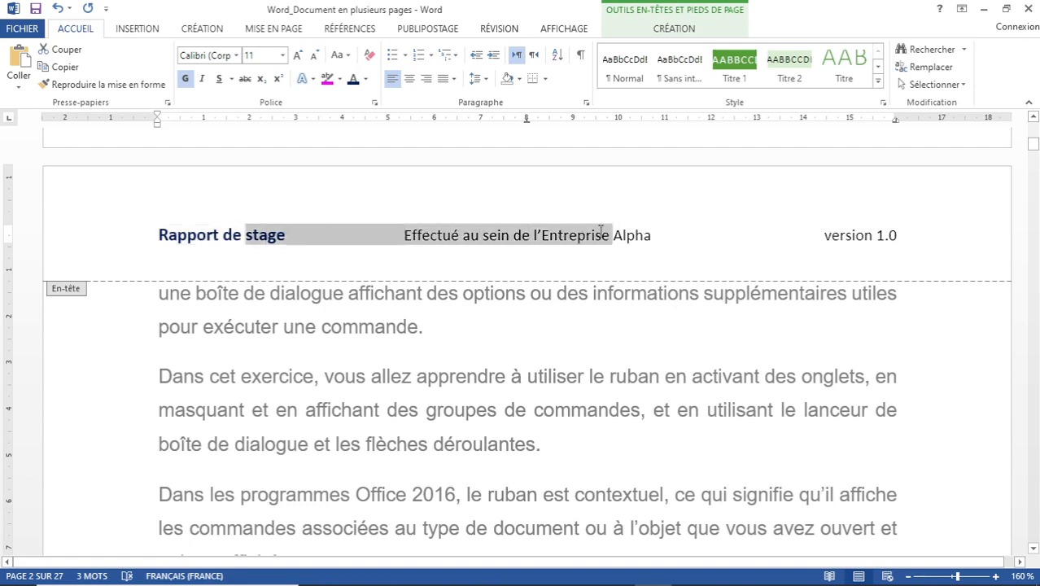
{"action": "double_click", "coordinate": [441, 235]}
{"action": "left_click", "coordinate": [495, 235]}
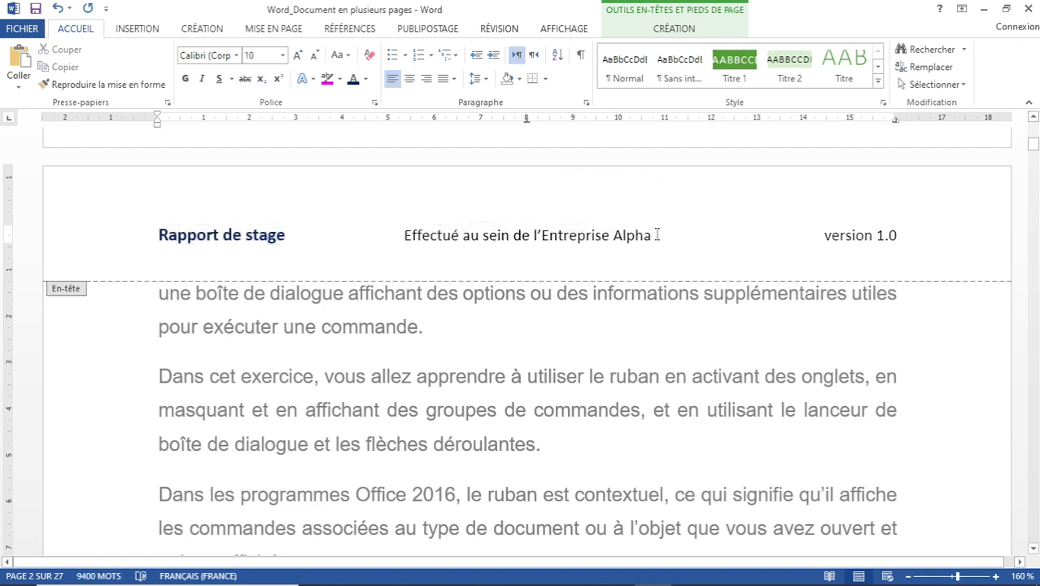
{"action": "left_click_drag", "start_coordinate": [652, 235], "coordinate": [245, 235]}
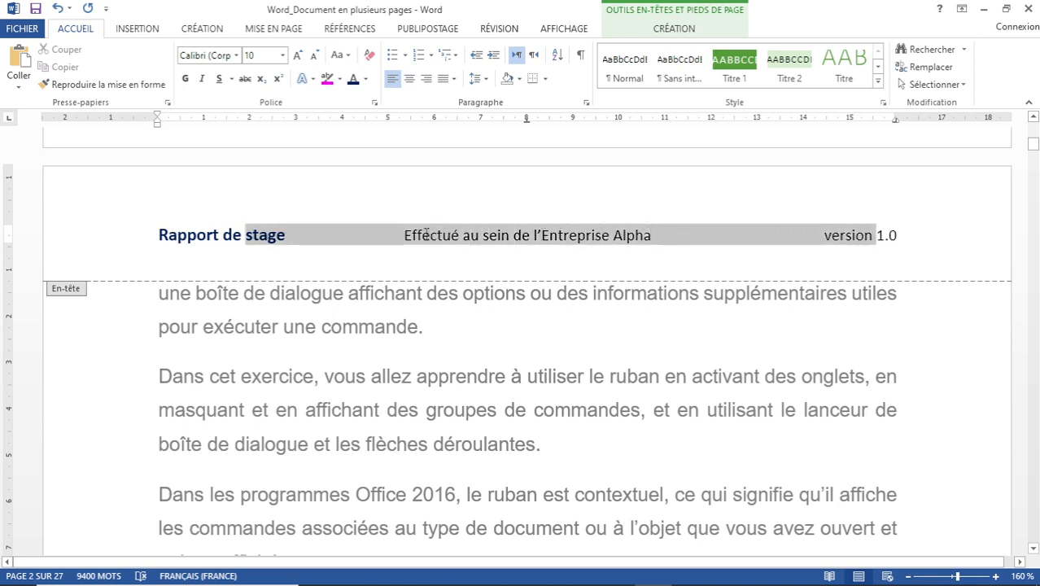
{"action": "left_click", "coordinate": [422, 235]}
{"action": "left_click_drag", "start_coordinate": [408, 236], "coordinate": [630, 241]}
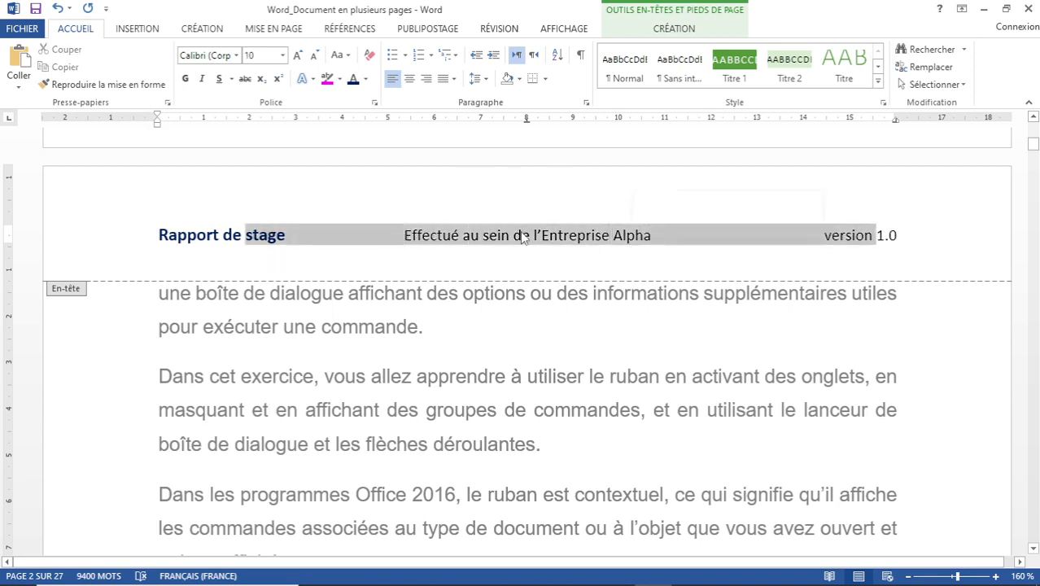
{"action": "left_click", "coordinate": [405, 235]}
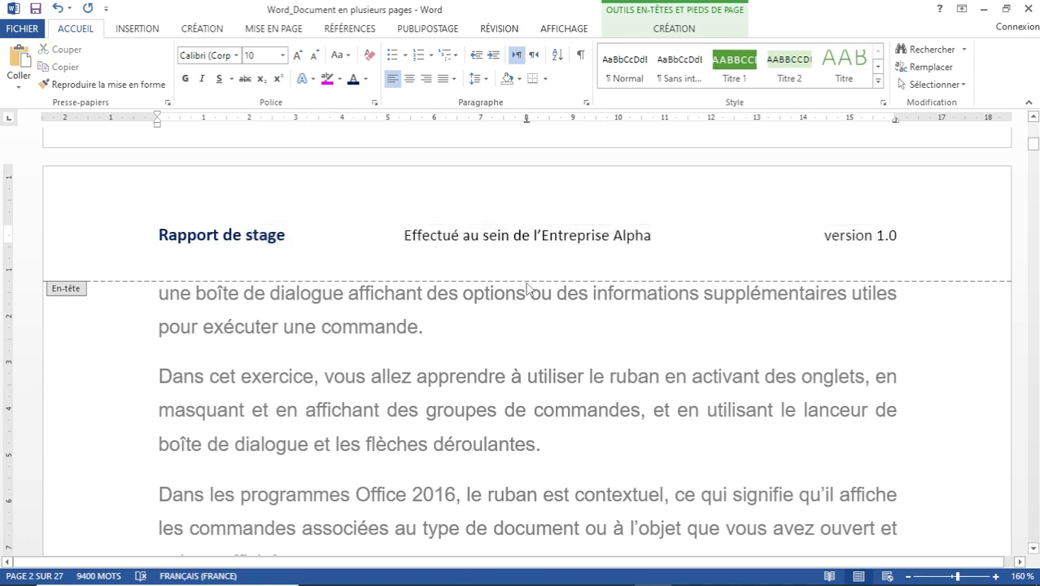
Underline 'Effectué au sein de l'Entreprise Alpha' and colour it green.
{"action": "key", "text": "shift+Right"}
{"action": "key", "text": "shift+Right"}
{"action": "key", "text": "shift+Right"}
{"action": "key", "text": "shift+Right"}
{"action": "key", "text": "shift+Right"}
{"action": "key", "text": "shift+Right"}
{"action": "key", "text": "shift+Right"}
{"action": "key", "text": "shift+Right"}
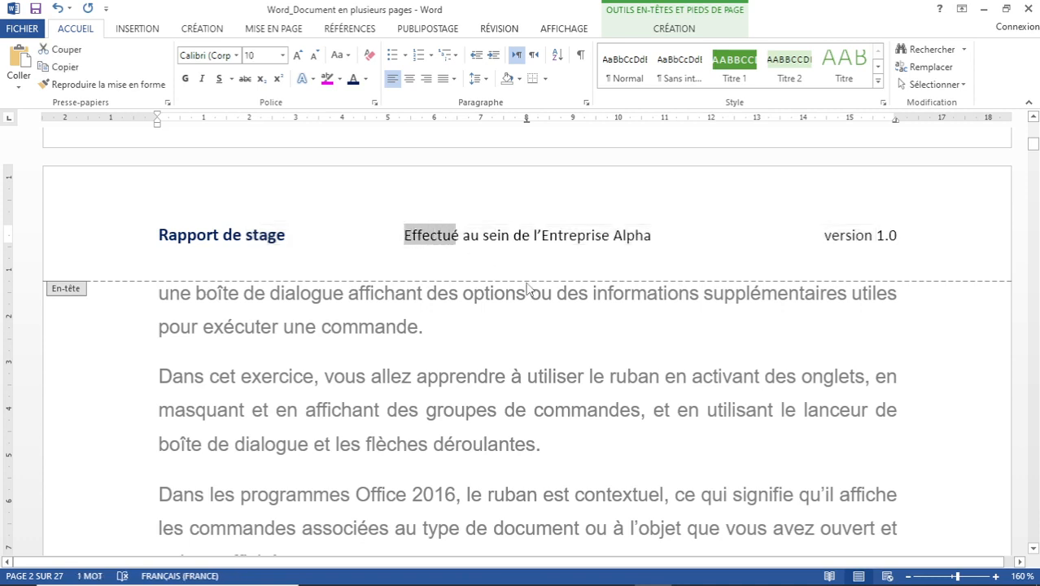
{"action": "key", "text": "shift+Right"}
{"action": "key", "text": "shift+Right"}
{"action": "key", "text": "shift+Right"}
{"action": "key", "text": "shift+Right"}
{"action": "key", "text": "shift+Right"}
{"action": "key", "text": "shift+Right"}
{"action": "key", "text": "shift+Right"}
{"action": "key", "text": "shift+Right"}
{"action": "key", "text": "shift+Right"}
{"action": "key", "text": "shift+Right"}
{"action": "key", "text": "shift+Right"}
{"action": "key", "text": "shift+Right"}
{"action": "key", "text": "shift+Right"}
{"action": "key", "text": "shift+Right"}
{"action": "key", "text": "shift+Right"}
{"action": "key", "text": "shift+Right"}
{"action": "key", "text": "shift+Right"}
{"action": "key", "text": "shift+Right"}
{"action": "key", "text": "shift+Right"}
{"action": "key", "text": "shift+Right"}
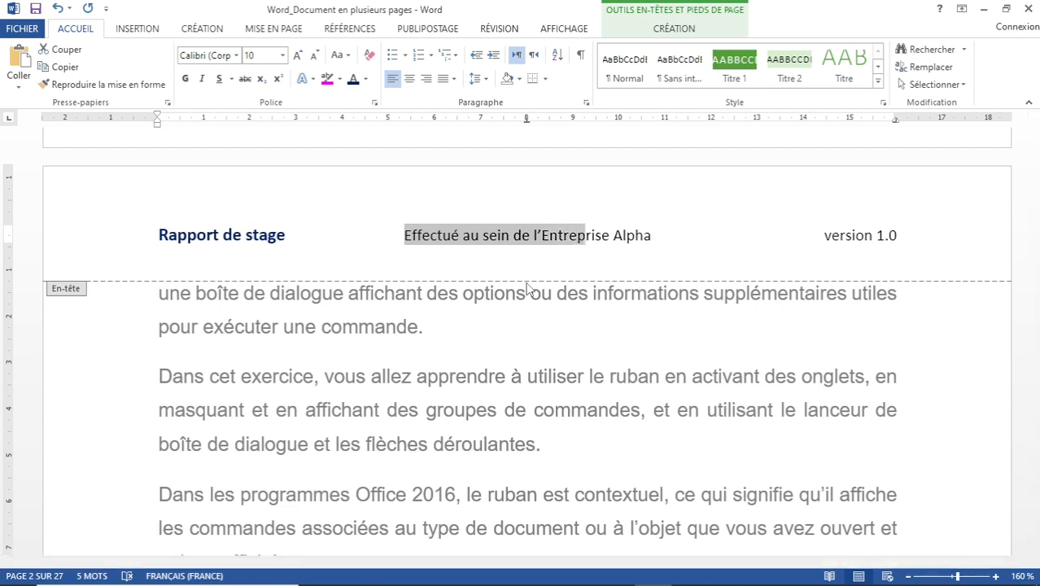
{"action": "key", "text": "shift+Right"}
{"action": "key", "text": "shift+Right"}
{"action": "key", "text": "shift+Right"}
{"action": "key", "text": "shift+Right"}
{"action": "key", "text": "shift+Right"}
{"action": "key", "text": "shift+Right"}
{"action": "key", "text": "shift+Right"}
{"action": "key", "text": "shift+Right"}
{"action": "key", "text": "shift+Right"}
{"action": "key", "text": "shift+Right"}
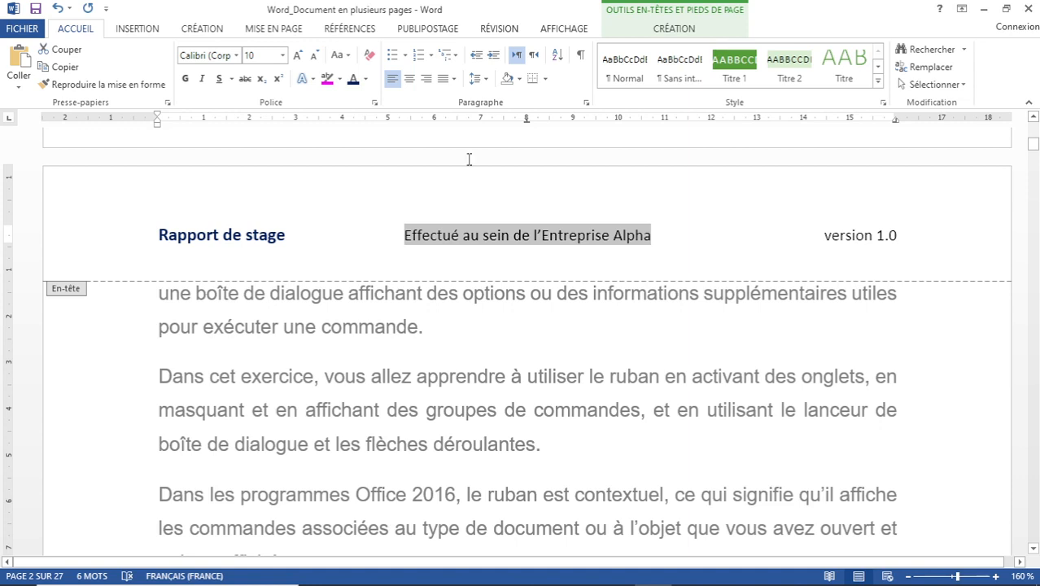
{"action": "left_click", "coordinate": [221, 81]}
{"action": "left_click", "coordinate": [365, 79]}
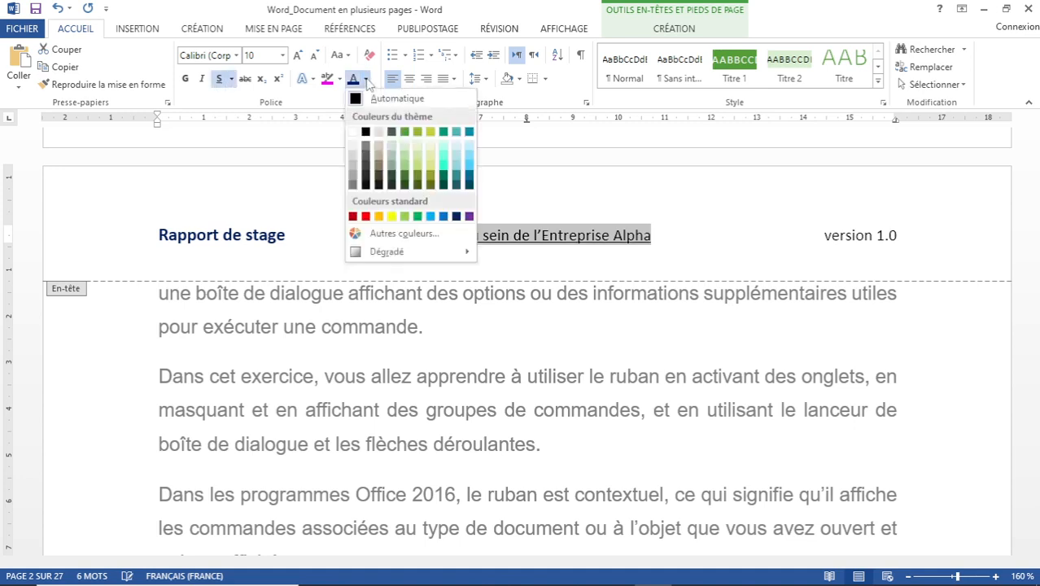
{"action": "left_click", "coordinate": [418, 216]}
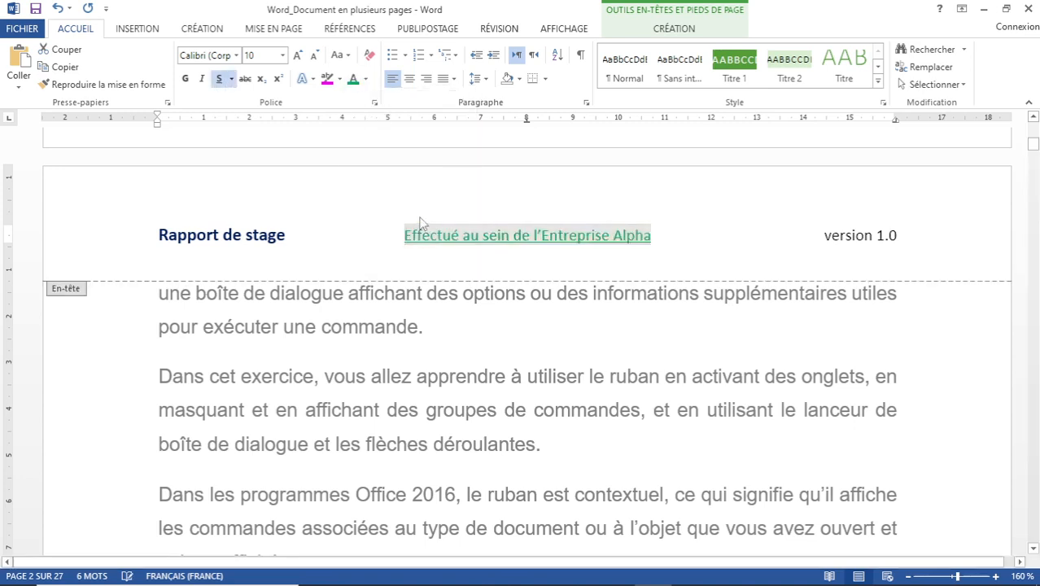
Make 'version 1.0' bold italic at 9 pt.
{"action": "left_click_drag", "start_coordinate": [825, 235], "coordinate": [884, 235]}
{"action": "left_click", "coordinate": [824, 235]}
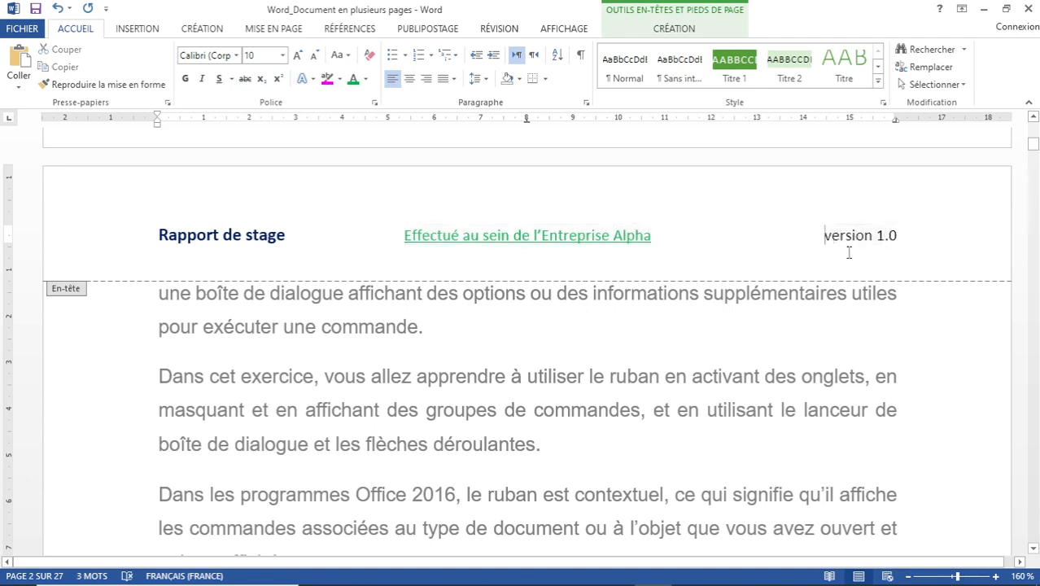
{"action": "key", "text": "shift+Right"}
{"action": "key", "text": "shift+Right"}
{"action": "key", "text": "shift+Right"}
{"action": "key", "text": "shift+Right"}
{"action": "key", "text": "shift+Right"}
{"action": "key", "text": "shift+Right"}
{"action": "key", "text": "shift+Right"}
{"action": "key", "text": "shift+Right"}
{"action": "key", "text": "shift+Right"}
{"action": "key", "text": "shift+Right"}
{"action": "key", "text": "shift+Right"}
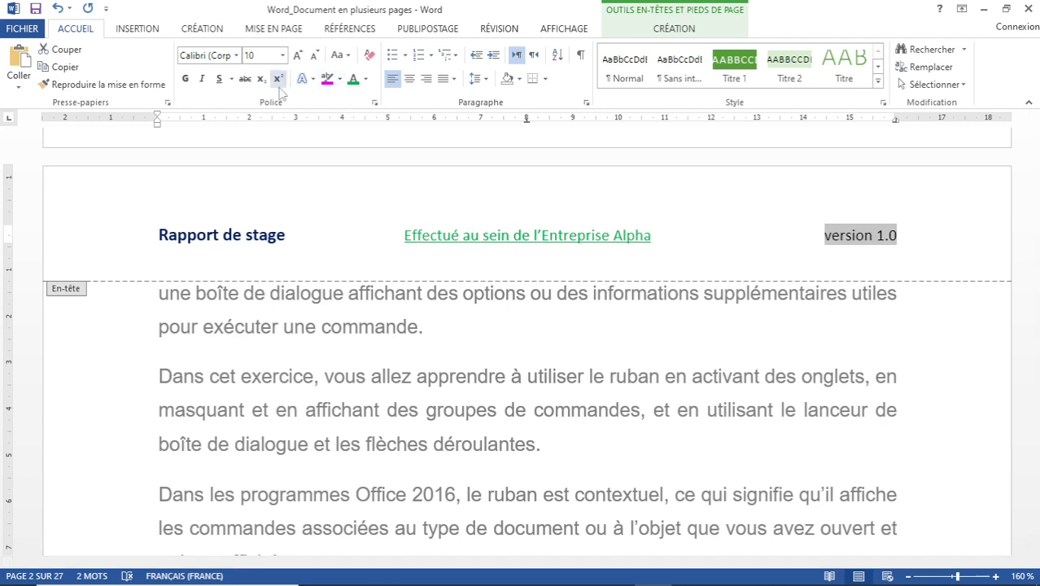
{"action": "left_click", "coordinate": [208, 85]}
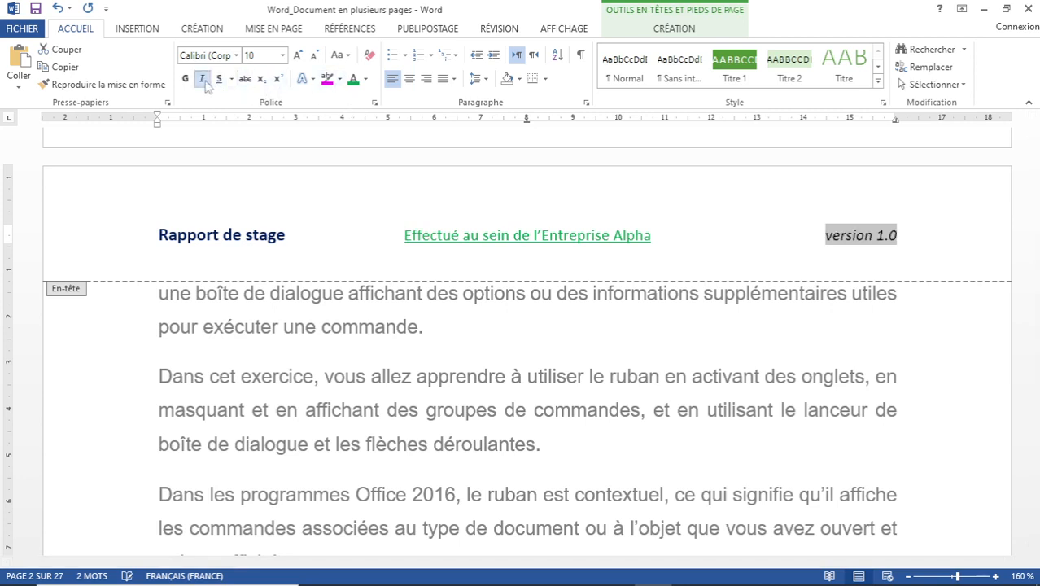
{"action": "left_click", "coordinate": [314, 55]}
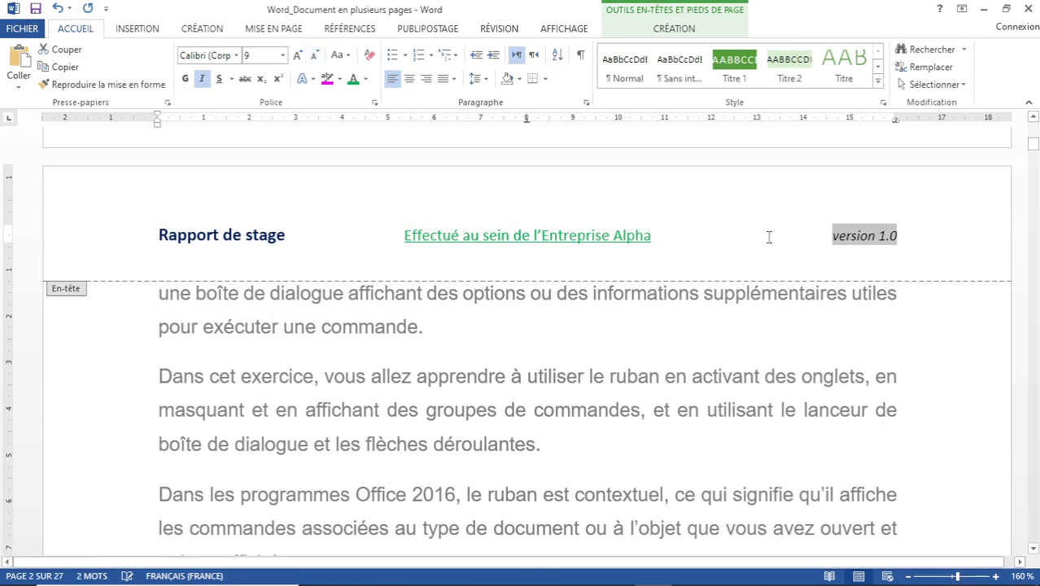
{"action": "left_click", "coordinate": [185, 78]}
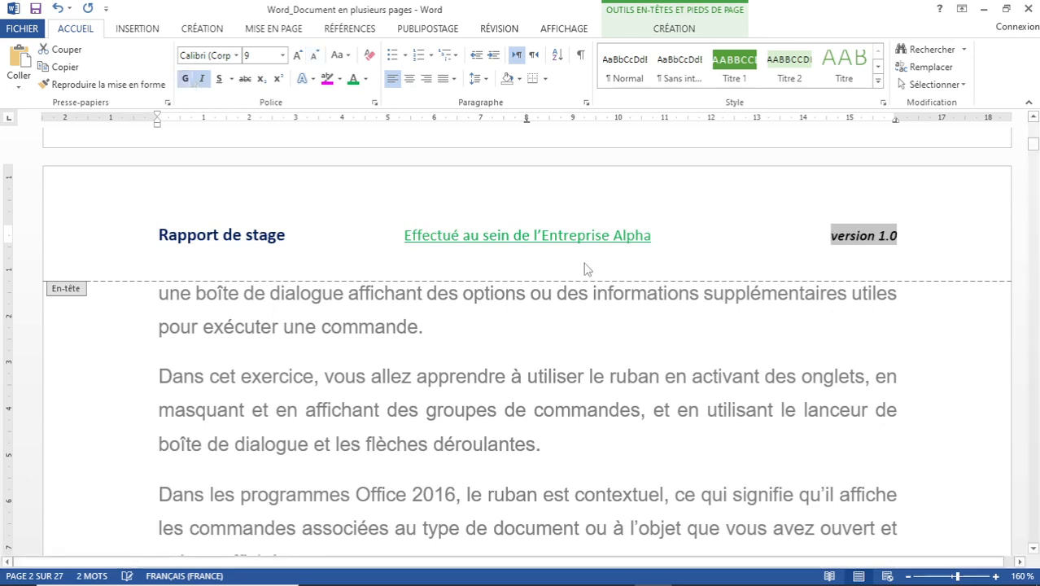
Close the header and reposition the Word logo and desk photo at the top of page 1.
{"action": "double_click", "coordinate": [461, 370]}
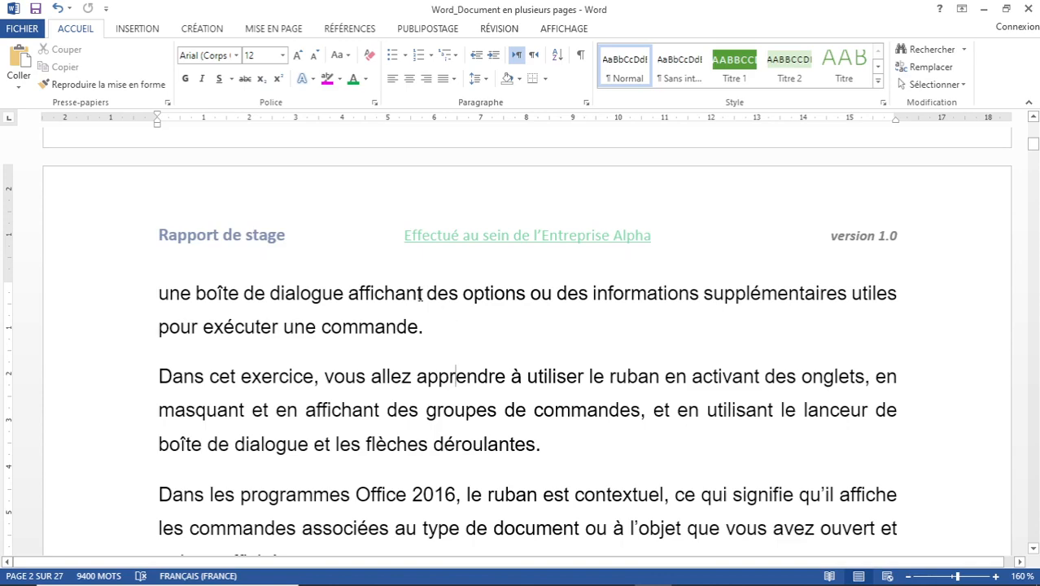
{"action": "scroll", "coordinate": [429, 281], "scroll_direction": "up", "scroll_amount": 15}
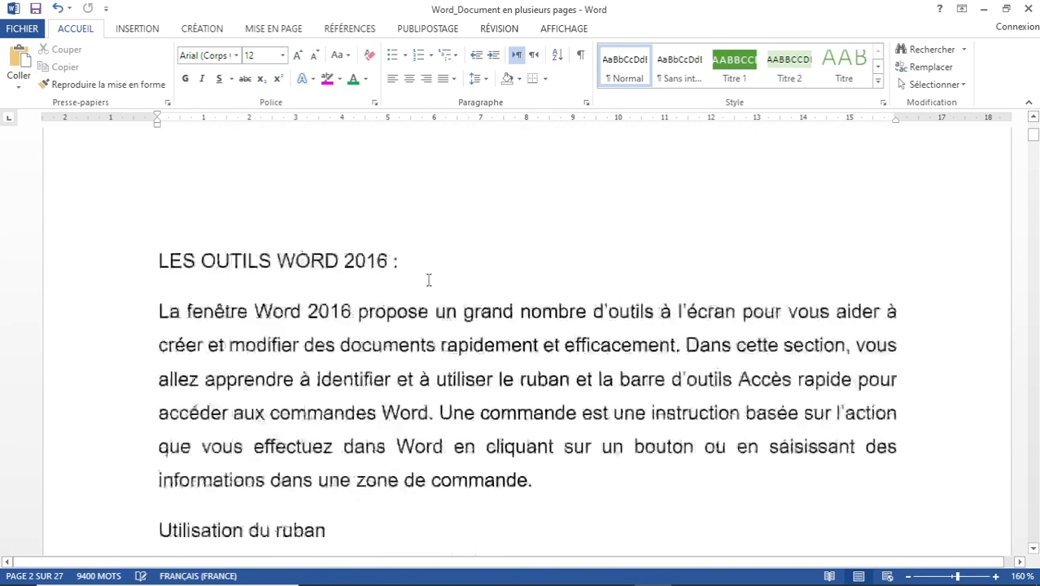
{"action": "scroll", "coordinate": [427, 281], "scroll_direction": "up", "scroll_amount": 3}
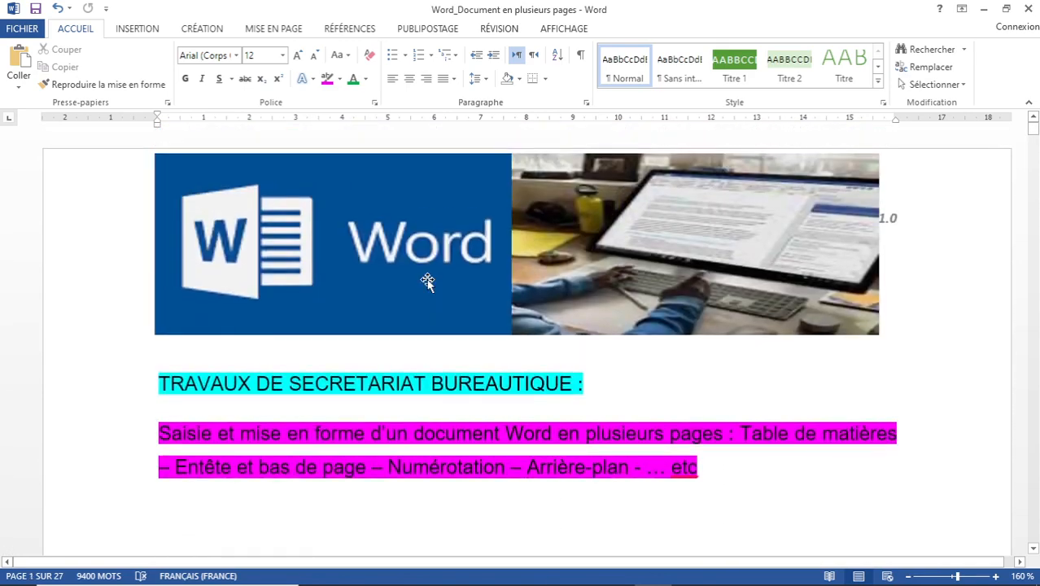
{"action": "left_click_drag", "start_coordinate": [420, 251], "coordinate": [432, 464]}
{"action": "left_click", "coordinate": [678, 242]}
{"action": "left_click_drag", "start_coordinate": [677, 242], "coordinate": [678, 419]}
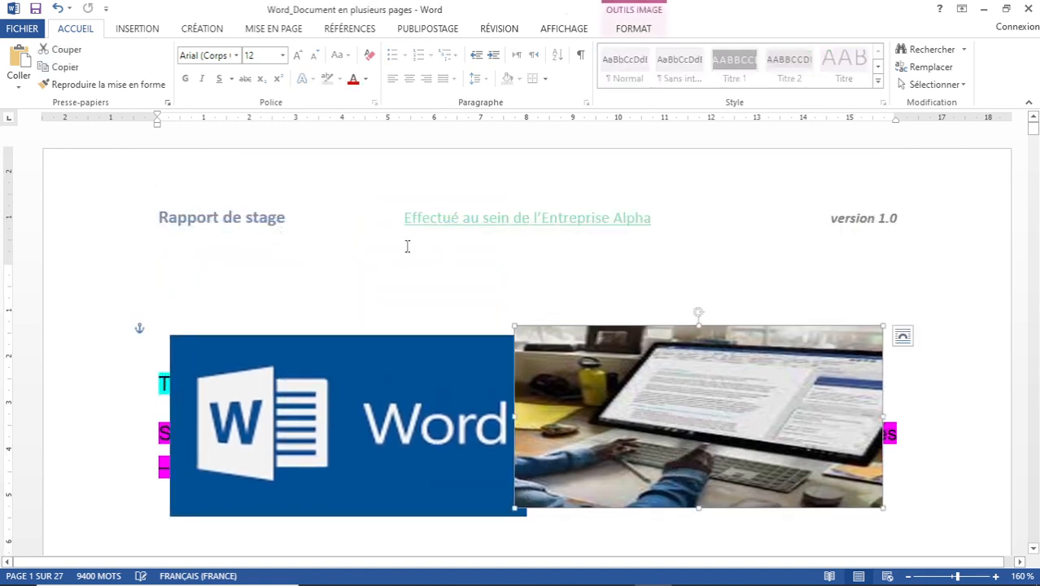
{"action": "left_click_drag", "start_coordinate": [360, 379], "coordinate": [347, 206]}
{"action": "left_click_drag", "start_coordinate": [624, 409], "coordinate": [642, 236]}
Scroll through to the last page to check the header on every page.
{"action": "scroll", "coordinate": [564, 315], "scroll_direction": "down", "scroll_amount": 15}
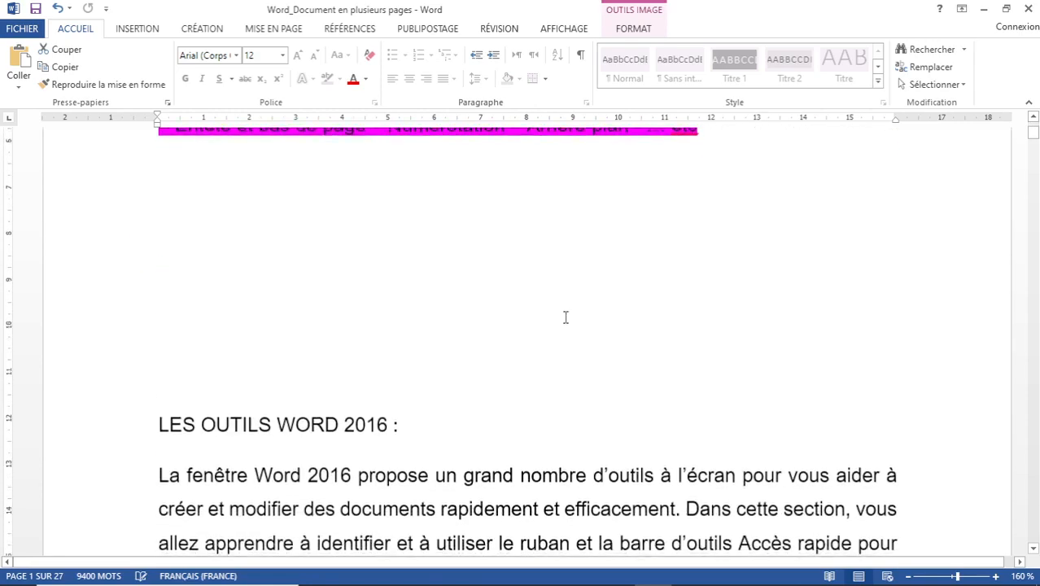
{"action": "scroll", "coordinate": [567, 324], "scroll_direction": "down", "scroll_amount": 5}
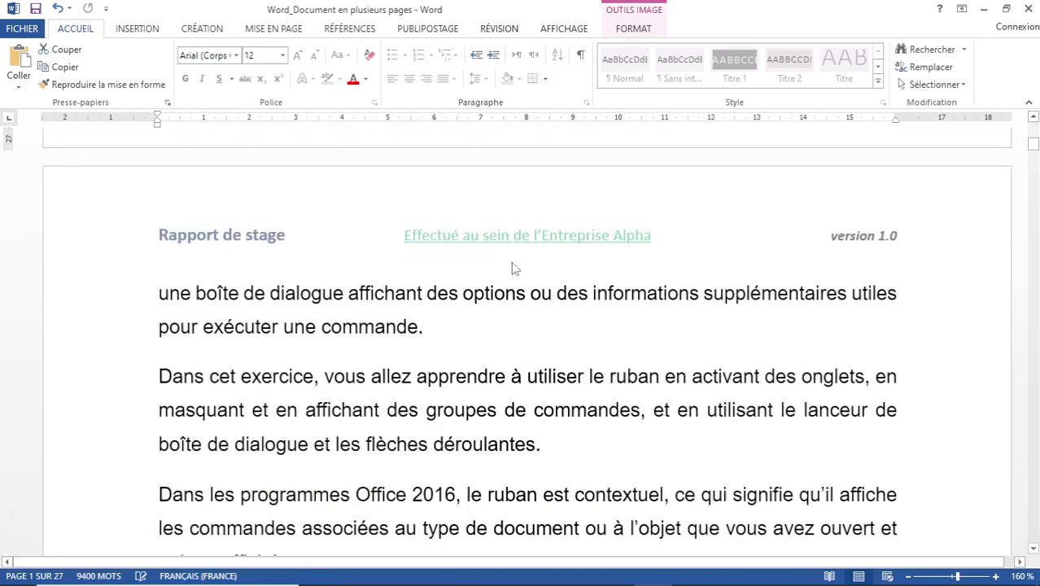
{"action": "scroll", "coordinate": [513, 269], "scroll_direction": "down", "scroll_amount": 20}
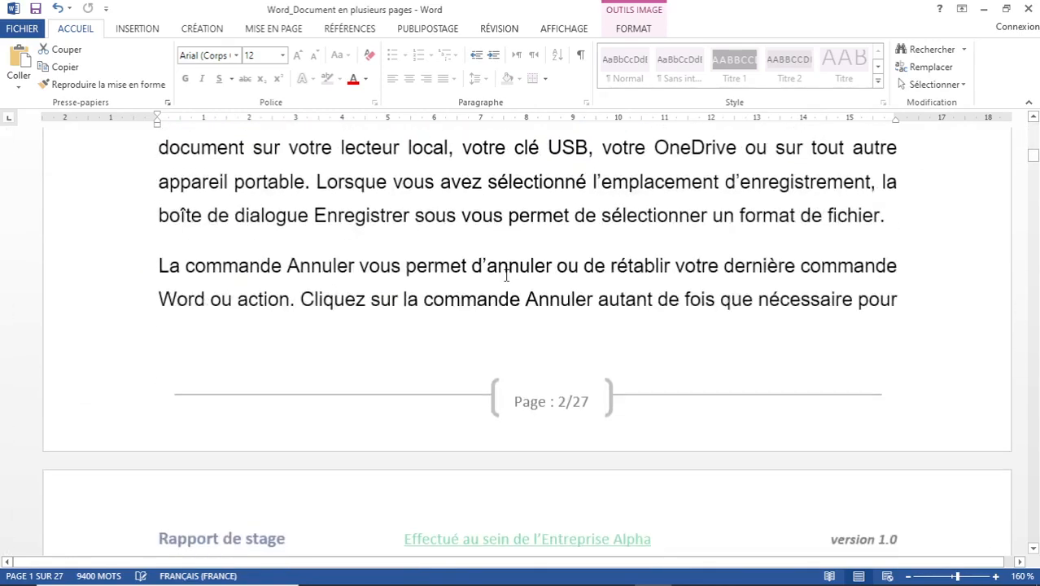
{"action": "scroll", "coordinate": [554, 356], "scroll_direction": "down", "scroll_amount": 3}
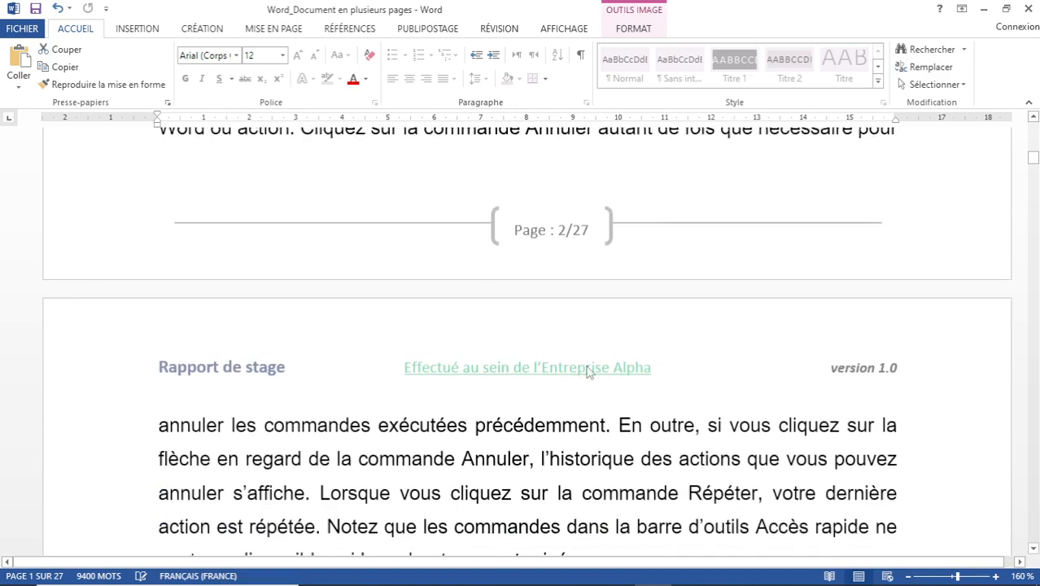
{"action": "scroll", "coordinate": [586, 373], "scroll_direction": "down", "scroll_amount": 12}
{"action": "scroll", "coordinate": [581, 382], "scroll_direction": "down", "scroll_amount": 3}
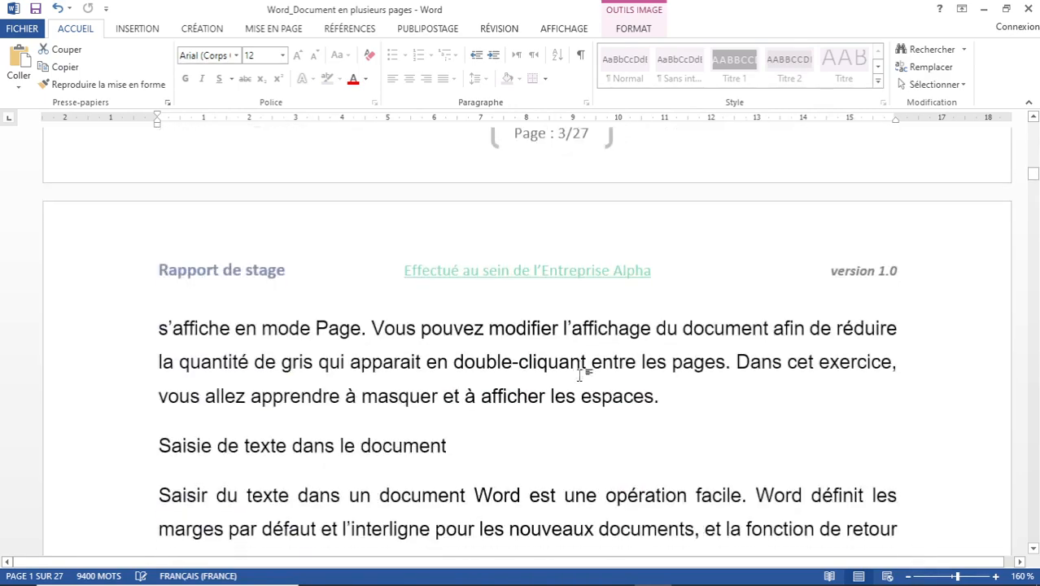
{"action": "key", "text": "ctrl+End"}
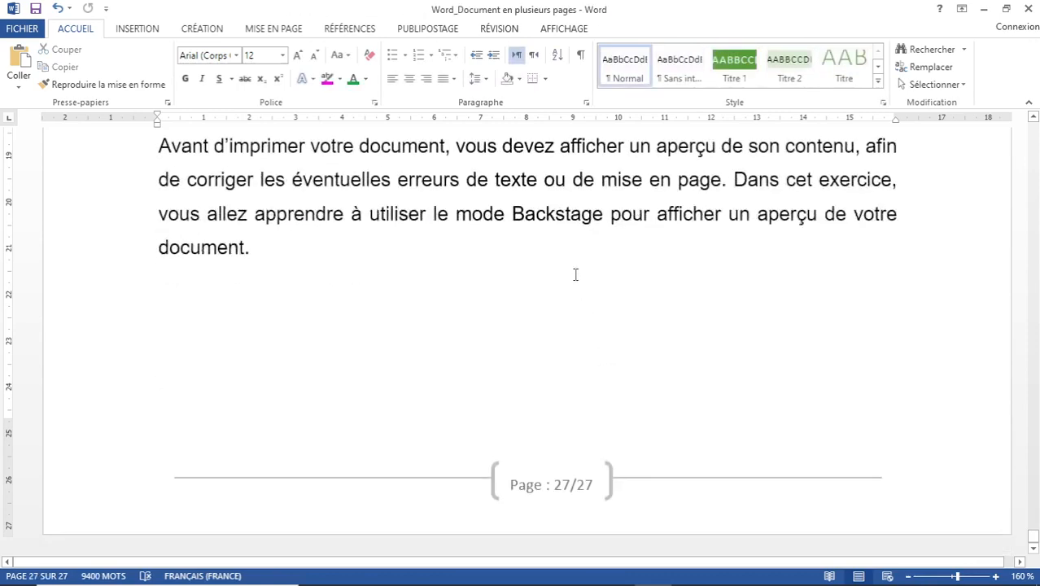
{"action": "scroll", "coordinate": [575, 274], "scroll_direction": "up", "scroll_amount": 15}
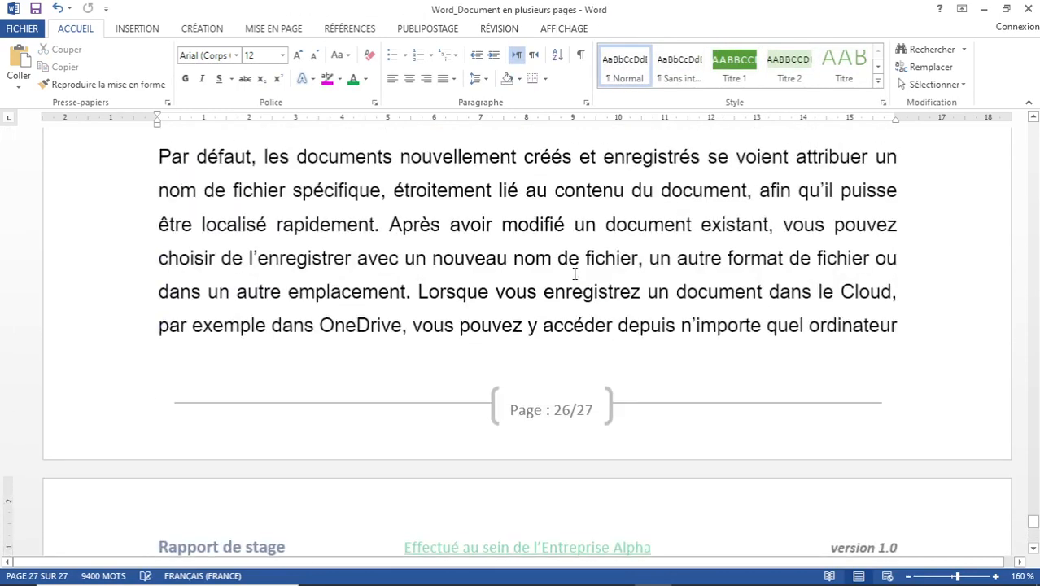
{"action": "scroll", "coordinate": [574, 280], "scroll_direction": "down", "scroll_amount": 3}
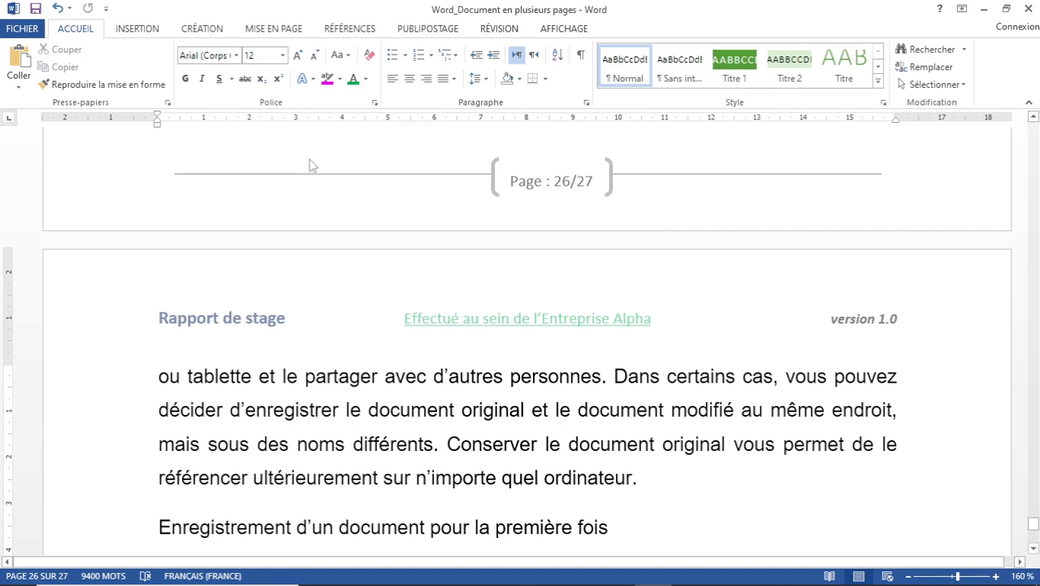
Insert the AffichageMaître (horizontal) footer from the Pied de page gallery.
{"action": "left_click", "coordinate": [139, 31]}
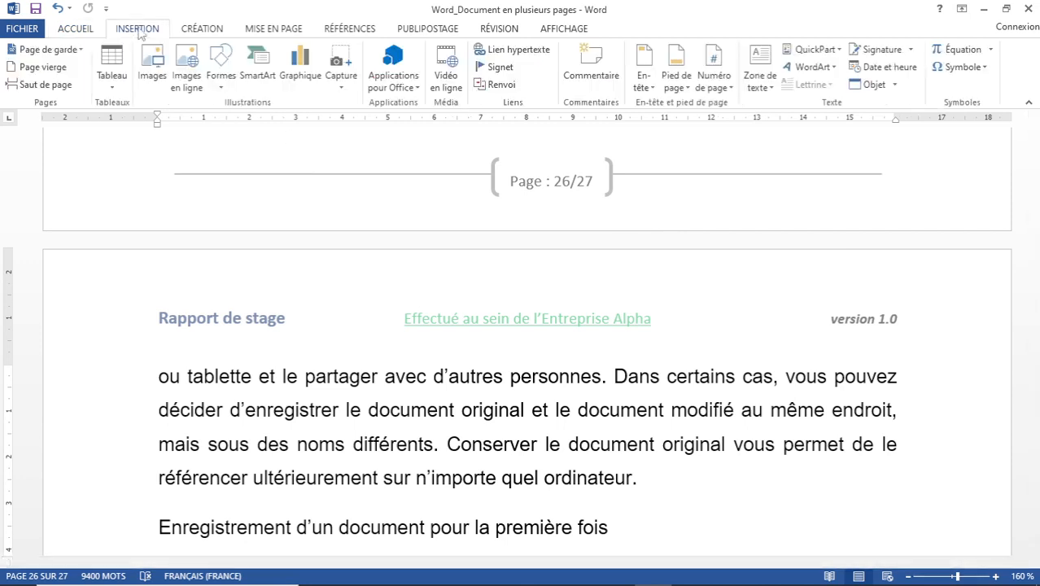
{"action": "left_click", "coordinate": [690, 92]}
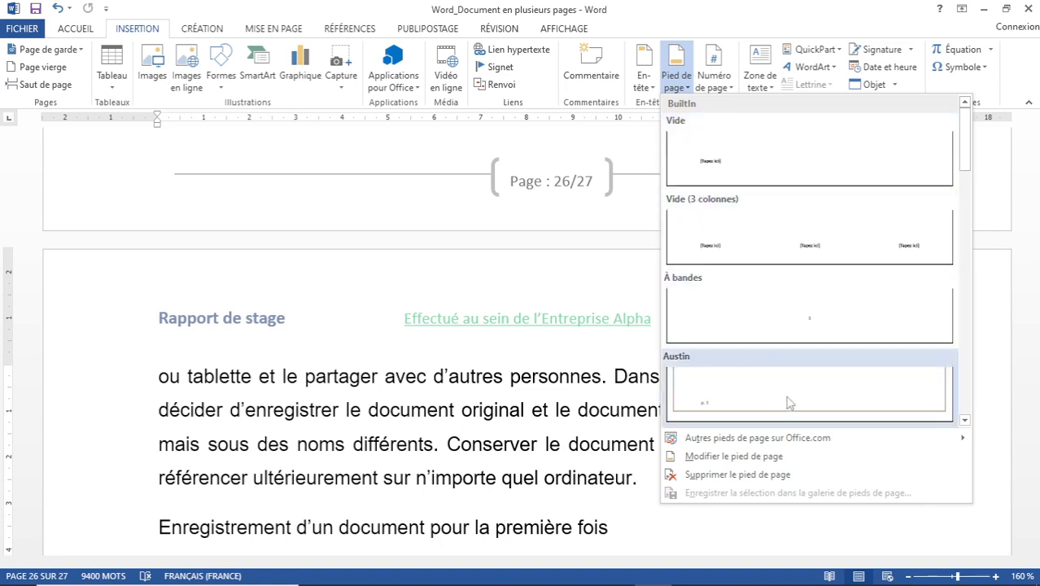
{"action": "left_click", "coordinate": [964, 421]}
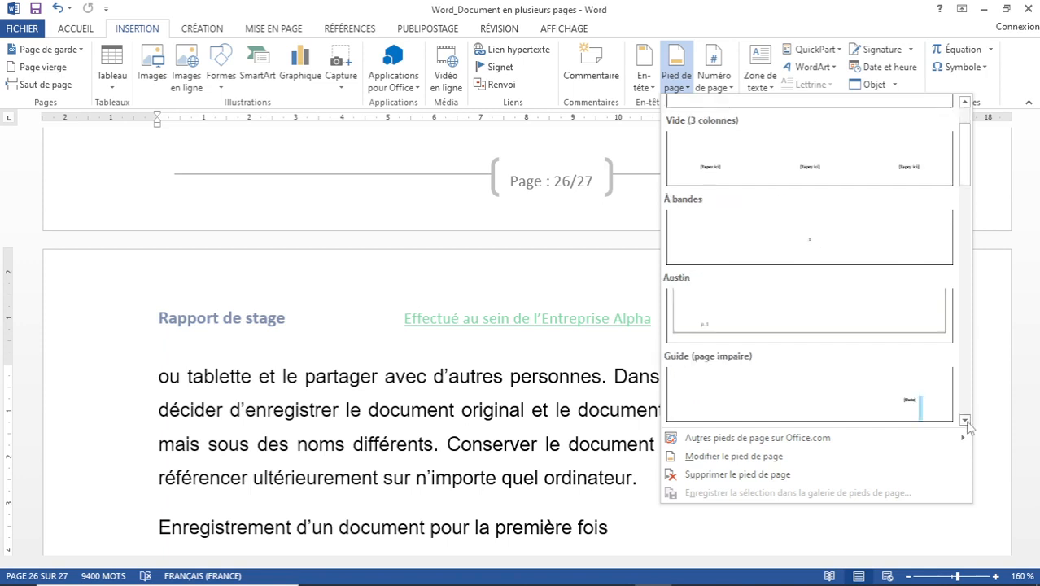
{"action": "left_click", "coordinate": [964, 421]}
{"action": "left_click", "coordinate": [964, 420]}
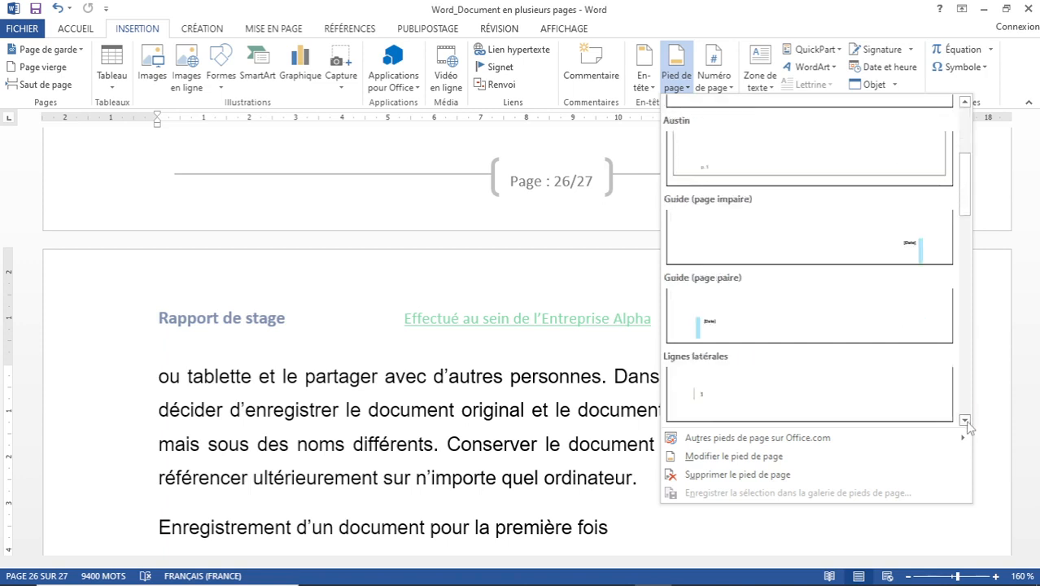
{"action": "left_click", "coordinate": [965, 421]}
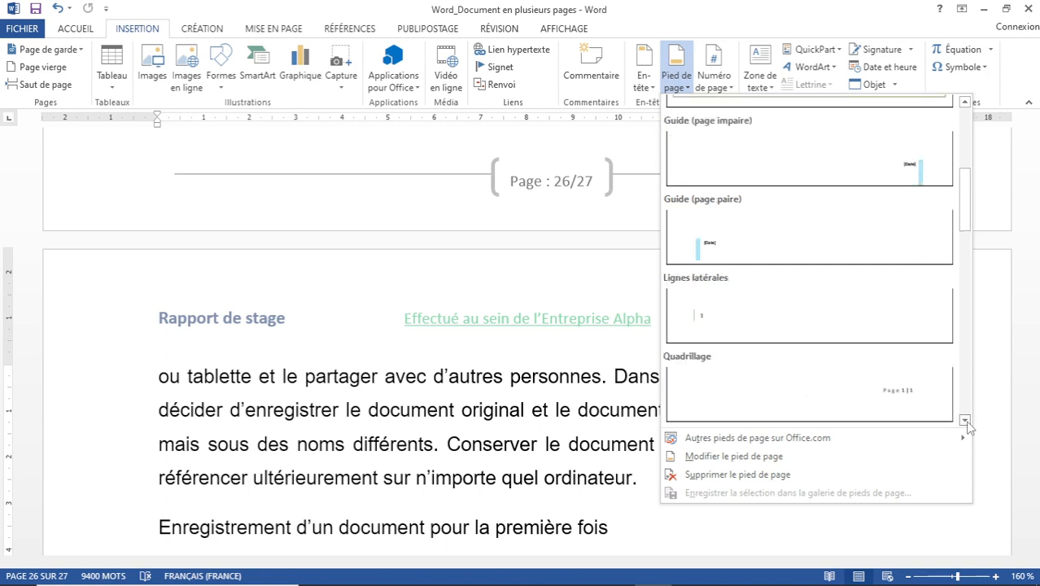
{"action": "left_click", "coordinate": [964, 421]}
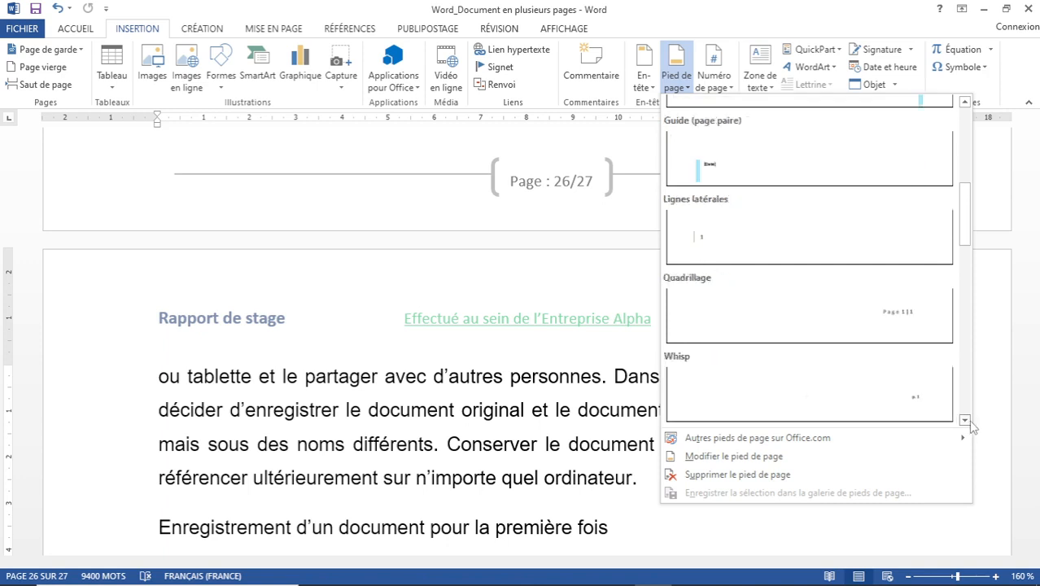
{"action": "left_click", "coordinate": [964, 421]}
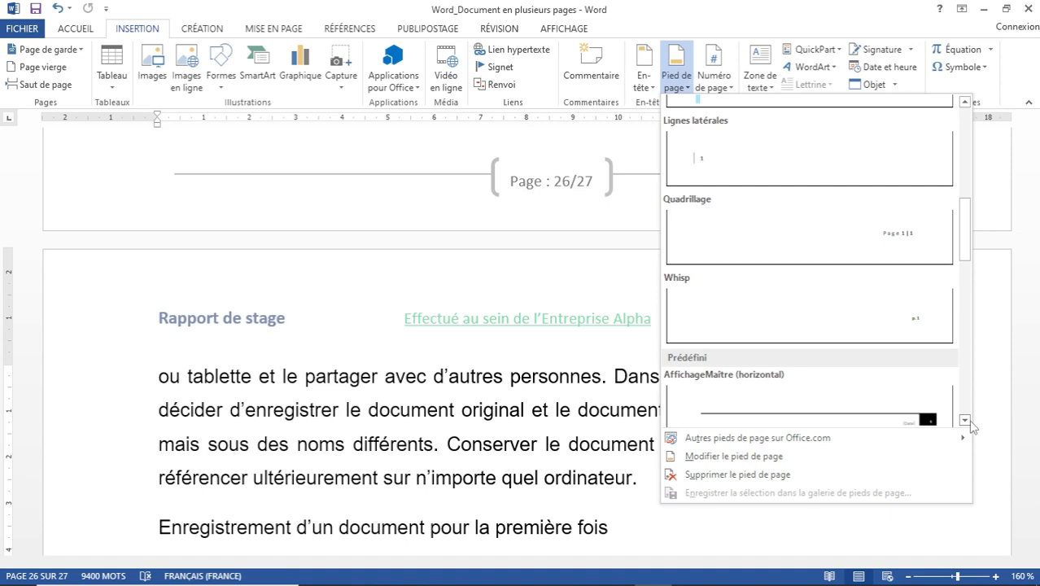
{"action": "left_click", "coordinate": [964, 421]}
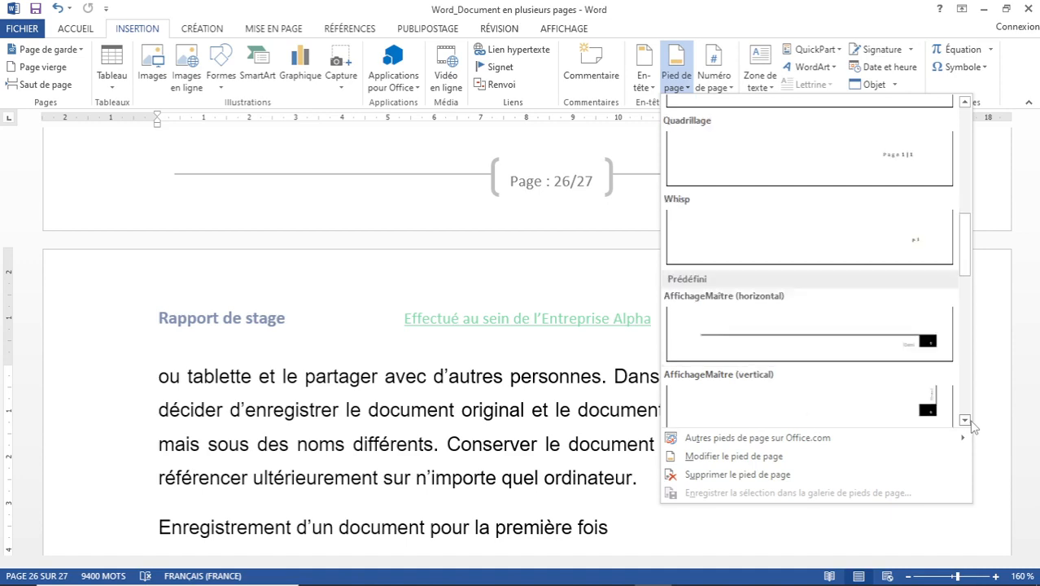
{"action": "left_click", "coordinate": [813, 329]}
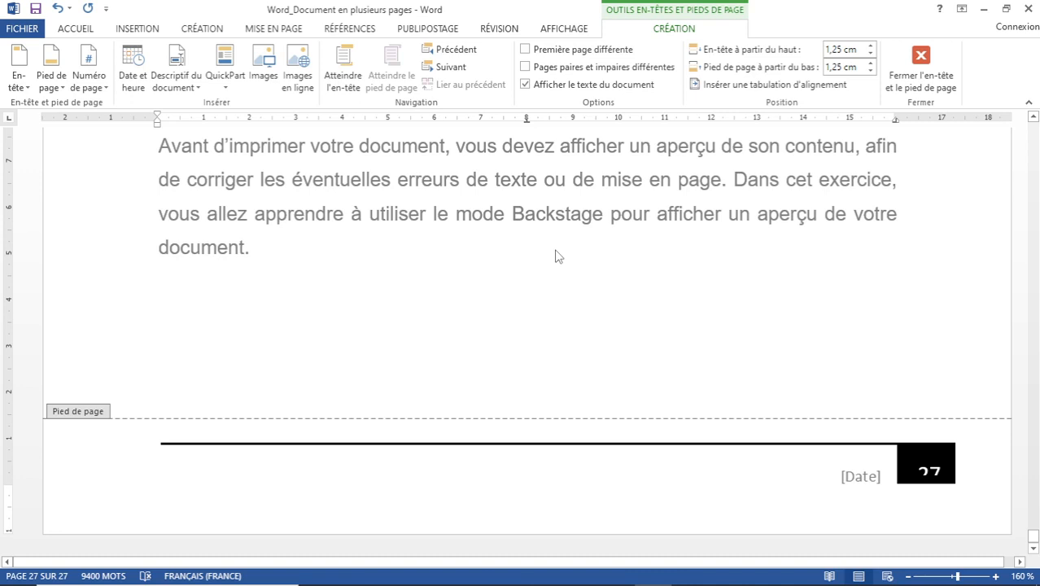
Undo the new footer design and type 'Préparé par :' with the author's name at the footer's left.
{"action": "left_click", "coordinate": [55, 8]}
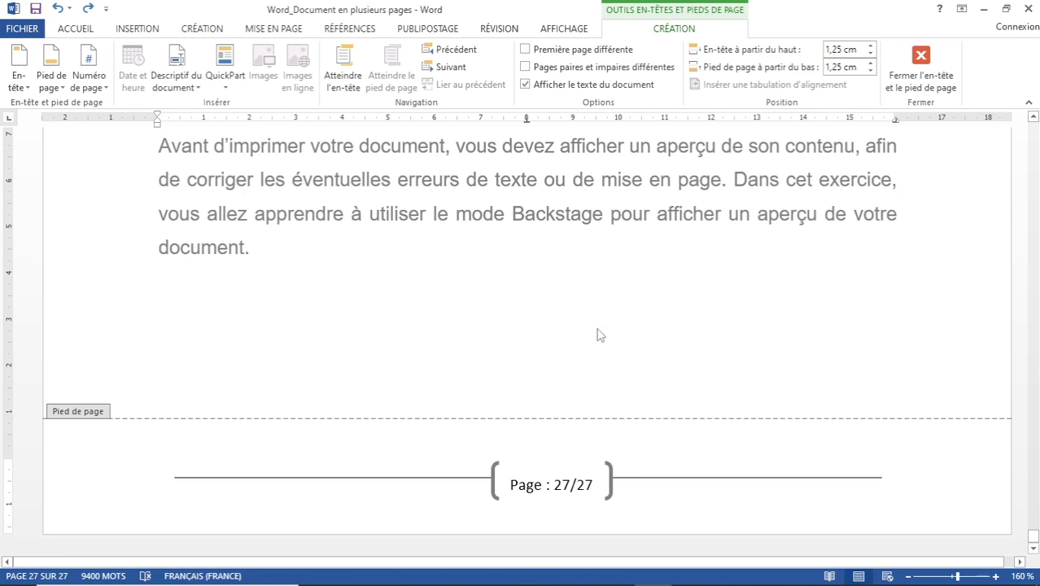
{"action": "type", "text": "Pr"}
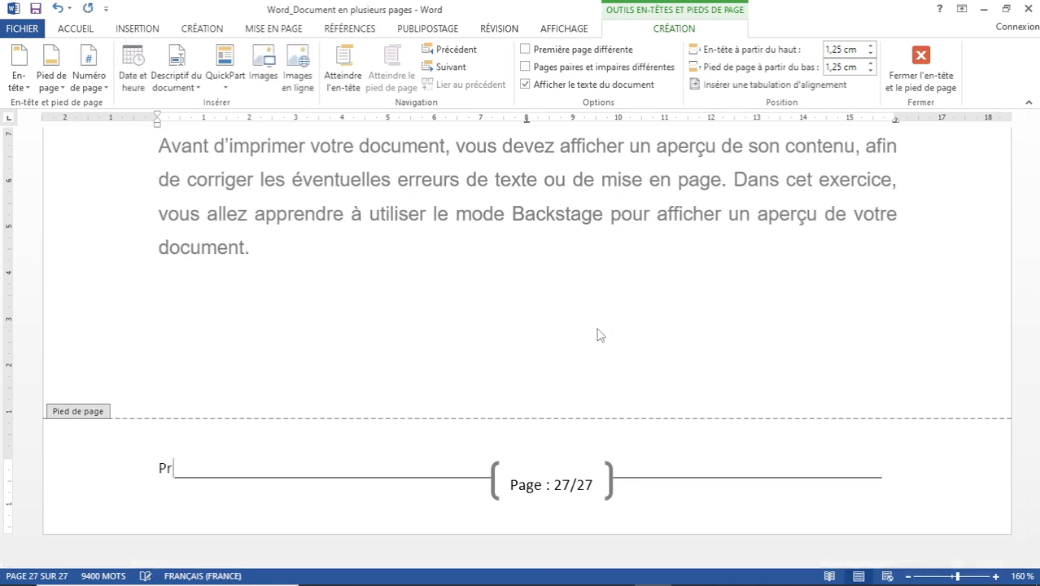
{"action": "type", "text": "éparé par :"}
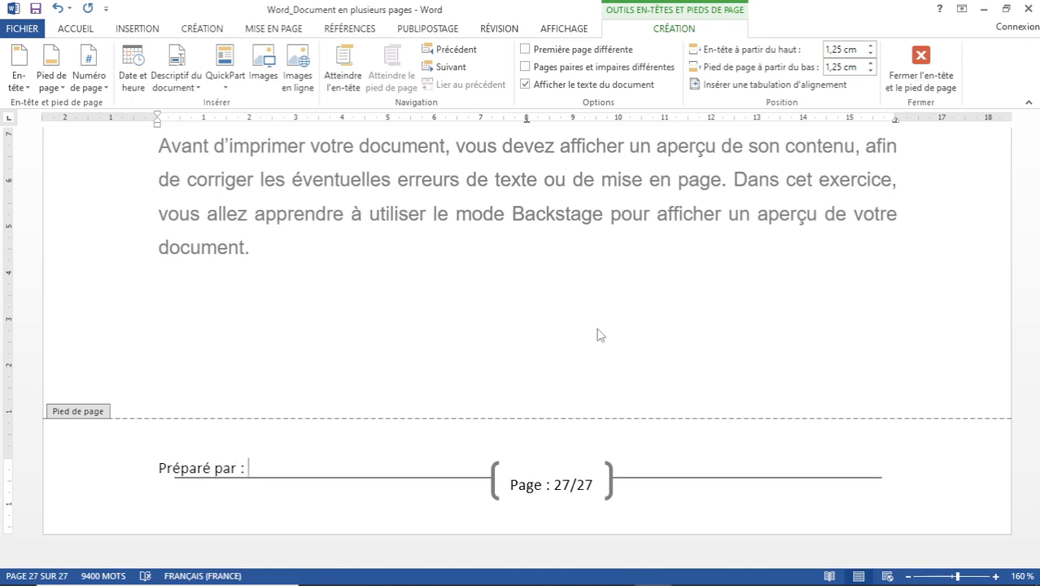
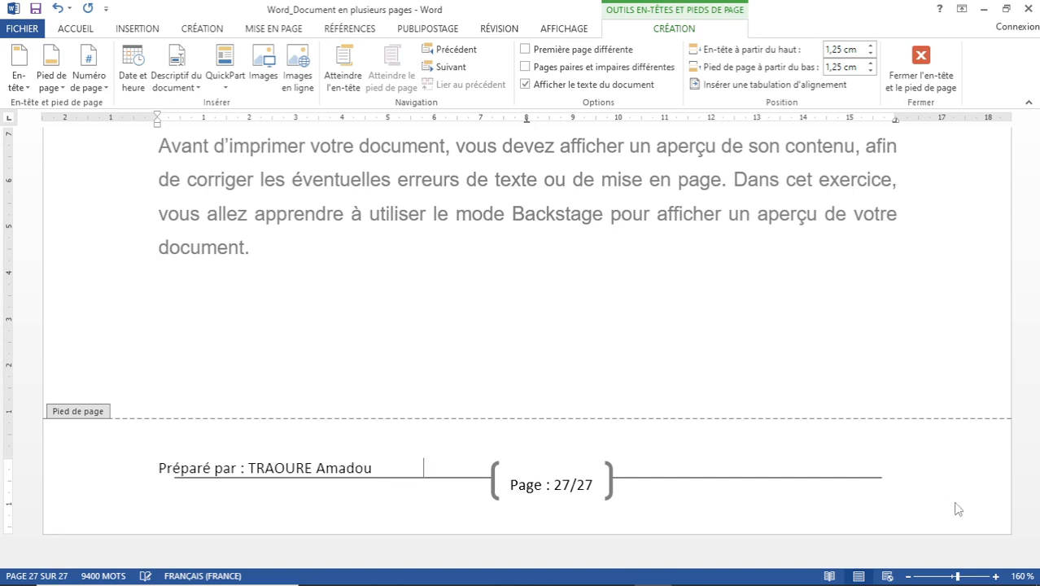
Tab to the right tab stop and type 'Année académique : 2021/2022.'.
{"action": "key", "text": "Tab"}
{"action": "key", "text": "Tab"}
{"action": "type", "text": "Année académique"}
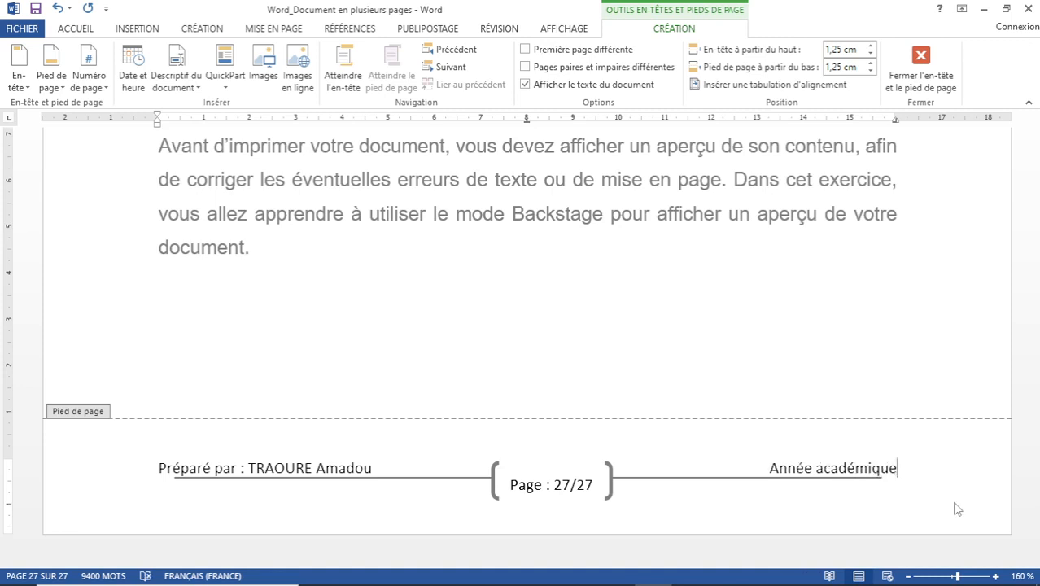
{"action": "type", "text": " :"}
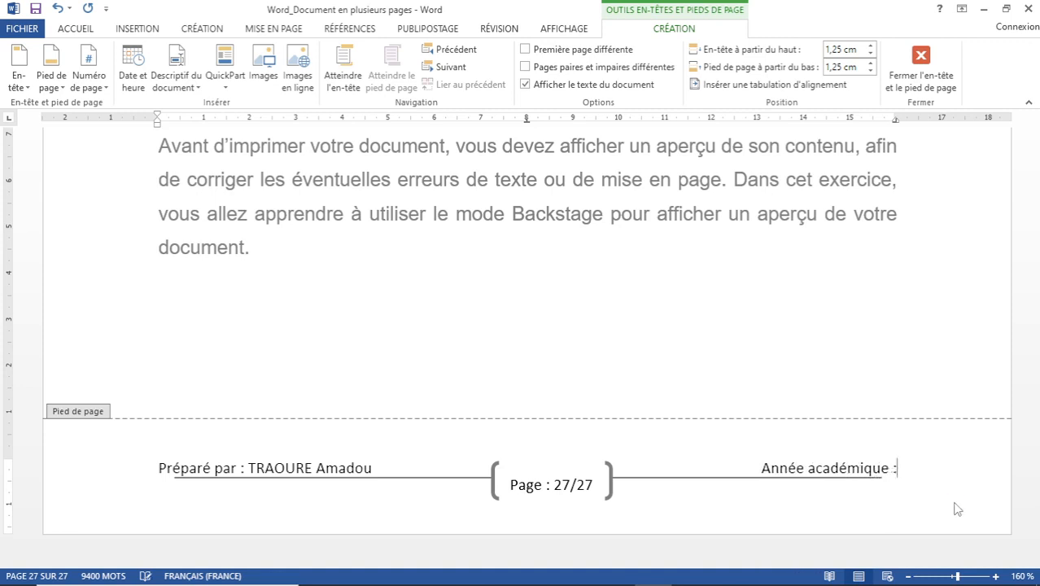
{"action": "type", "text": " 2021"}
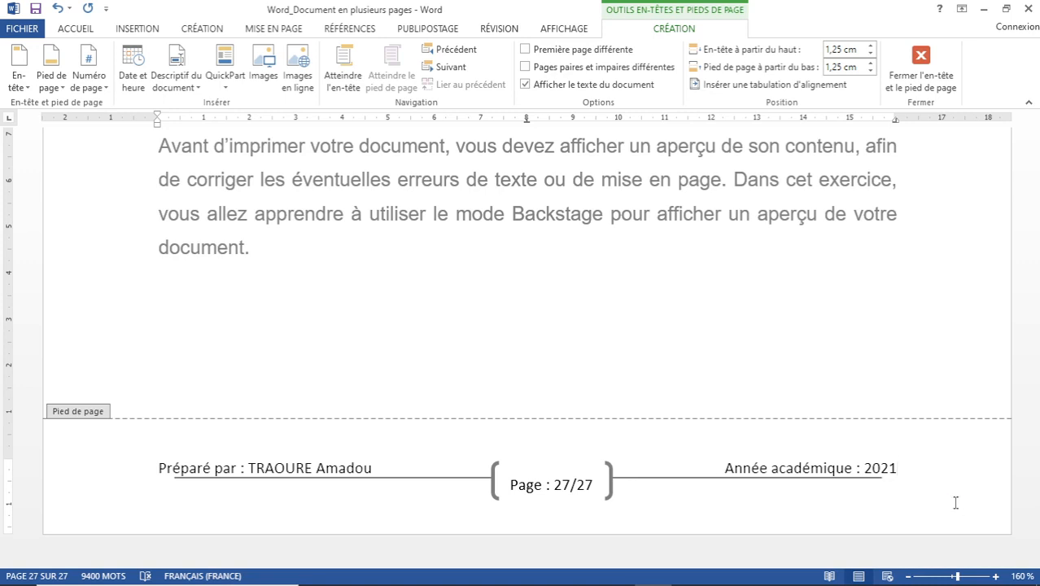
{"action": "type", "text": "/"}
{"action": "type", "text": "20"}
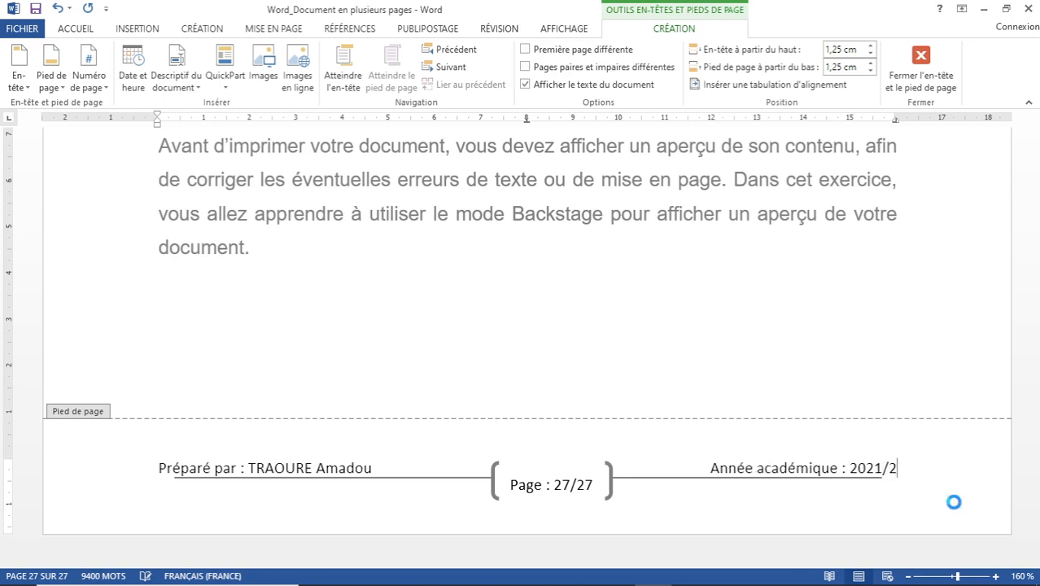
{"action": "type", "text": "22"}
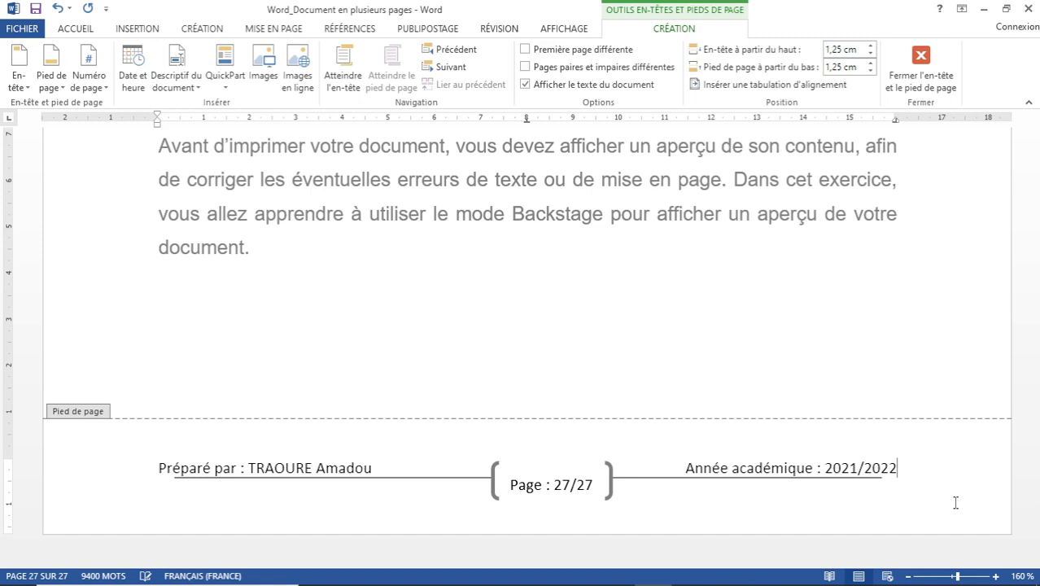
{"action": "type", "text": "."}
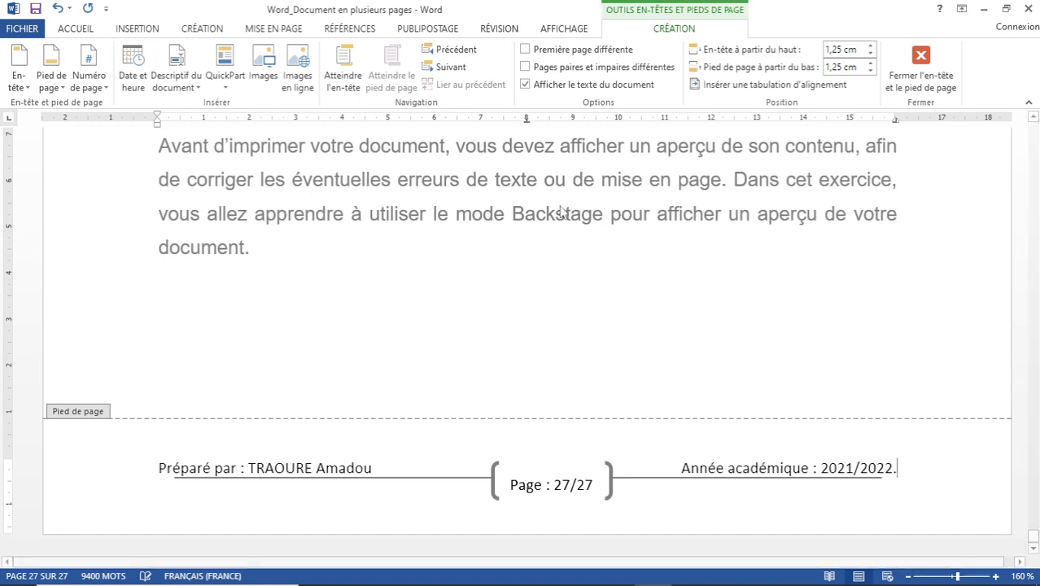
Close the footer and scroll from the document start through the pages to check it.
{"action": "double_click", "coordinate": [521, 207]}
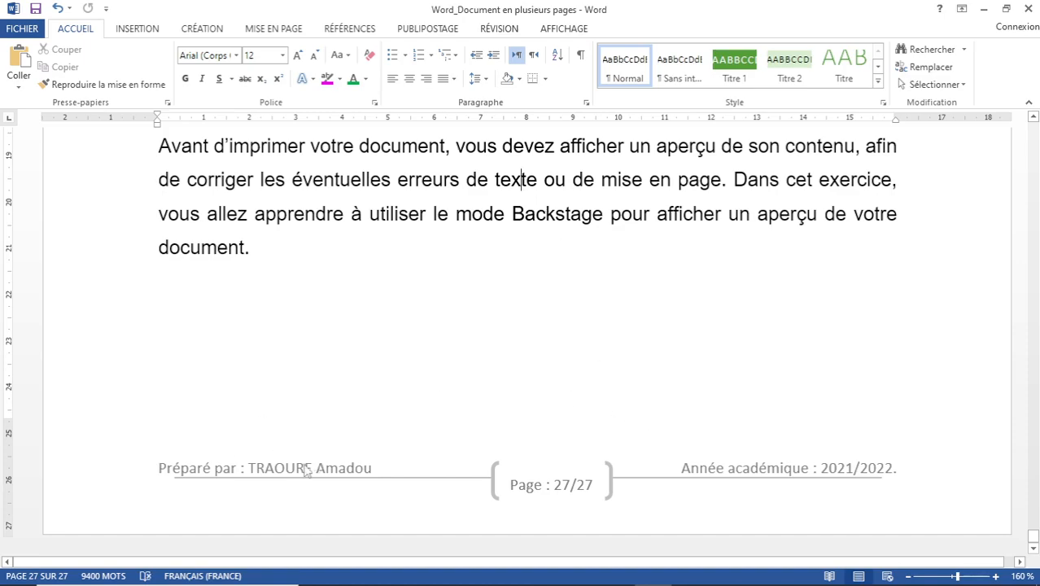
{"action": "scroll", "coordinate": [385, 418], "scroll_direction": "up", "scroll_amount": 10}
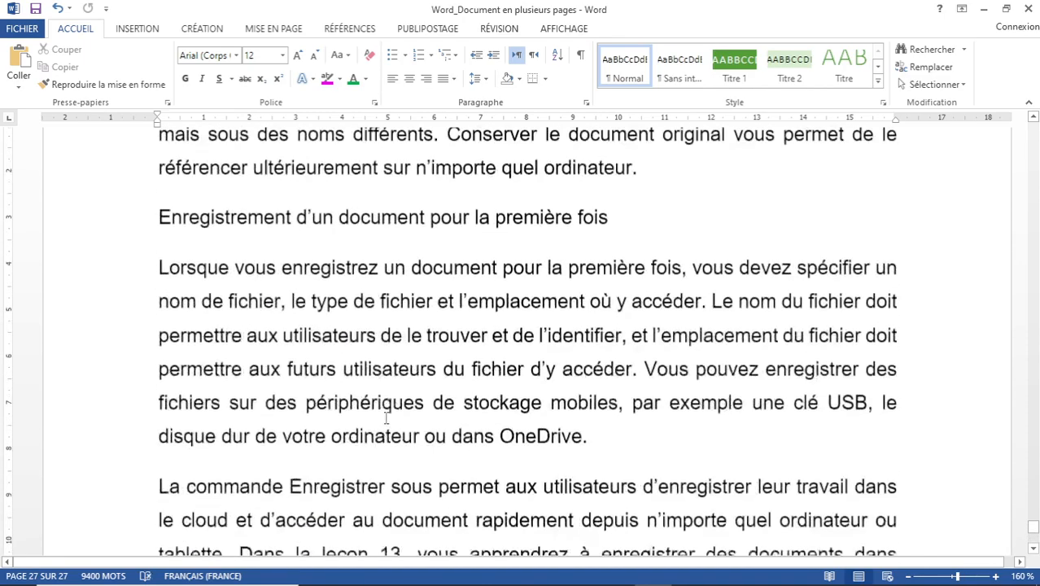
{"action": "scroll", "coordinate": [386, 418], "scroll_direction": "up", "scroll_amount": 3}
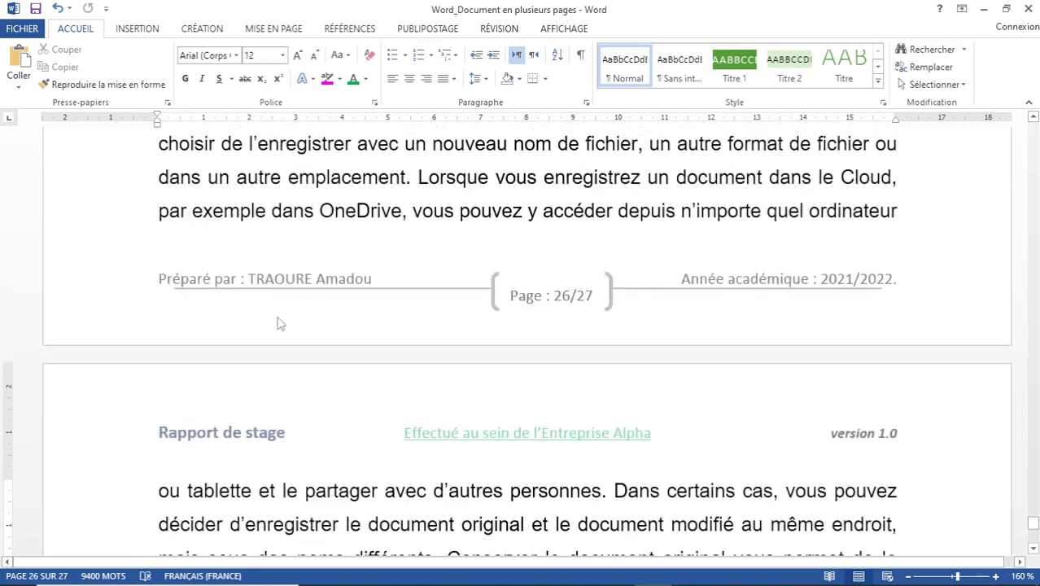
{"action": "scroll", "coordinate": [536, 302], "scroll_direction": "up", "scroll_amount": 15}
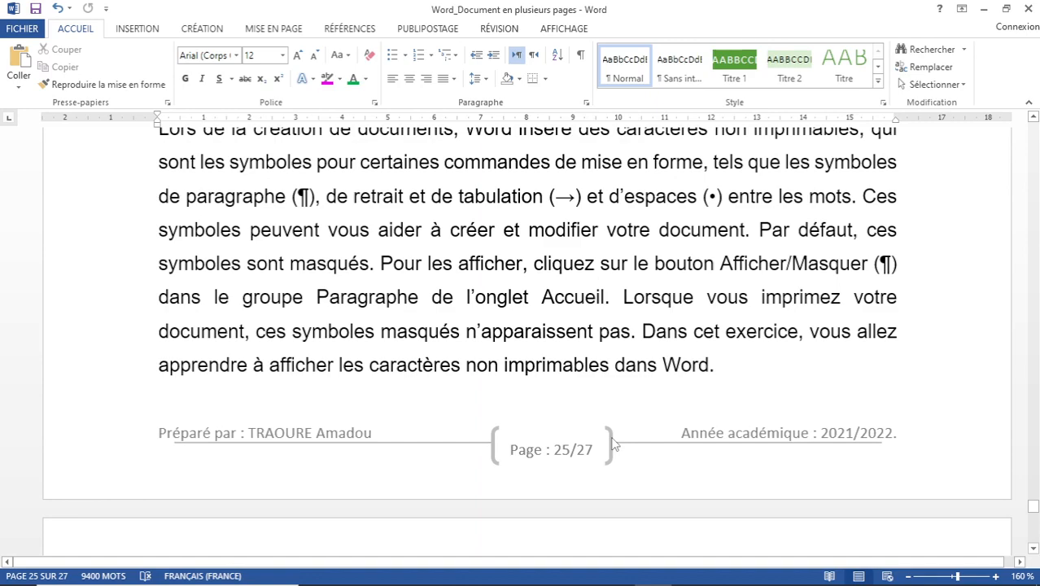
{"action": "key", "text": "ctrl+Home"}
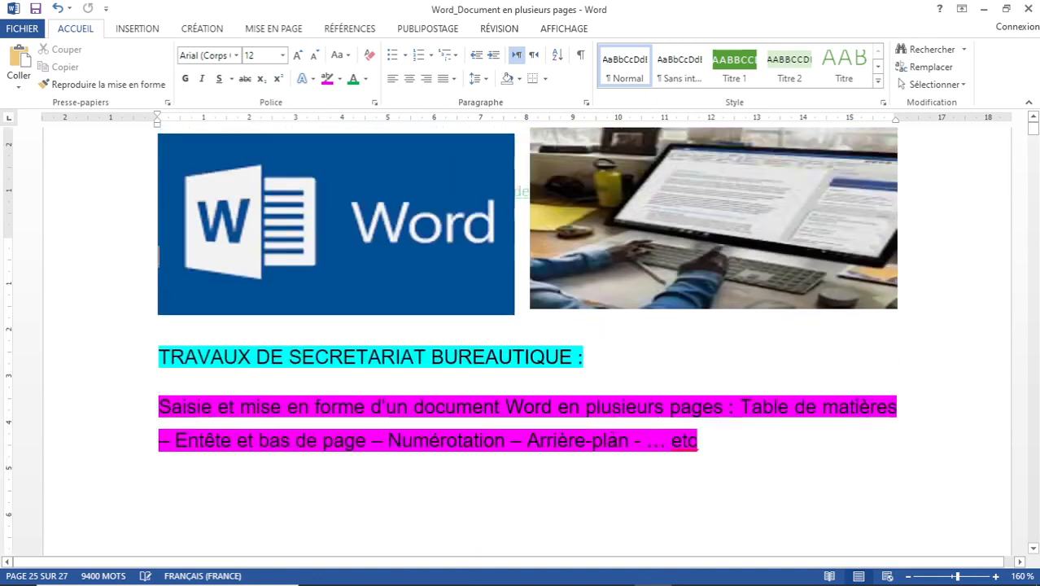
{"action": "scroll", "coordinate": [471, 368], "scroll_direction": "down", "scroll_amount": 3}
{"action": "scroll", "coordinate": [470, 369], "scroll_direction": "down", "scroll_amount": 12}
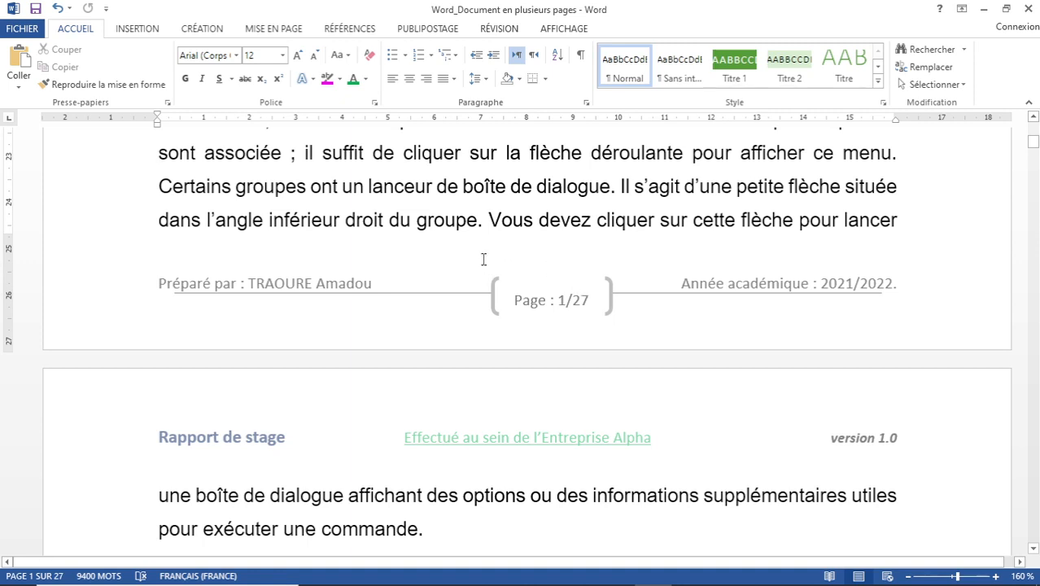
{"action": "scroll", "coordinate": [329, 368], "scroll_direction": "down", "scroll_amount": 3}
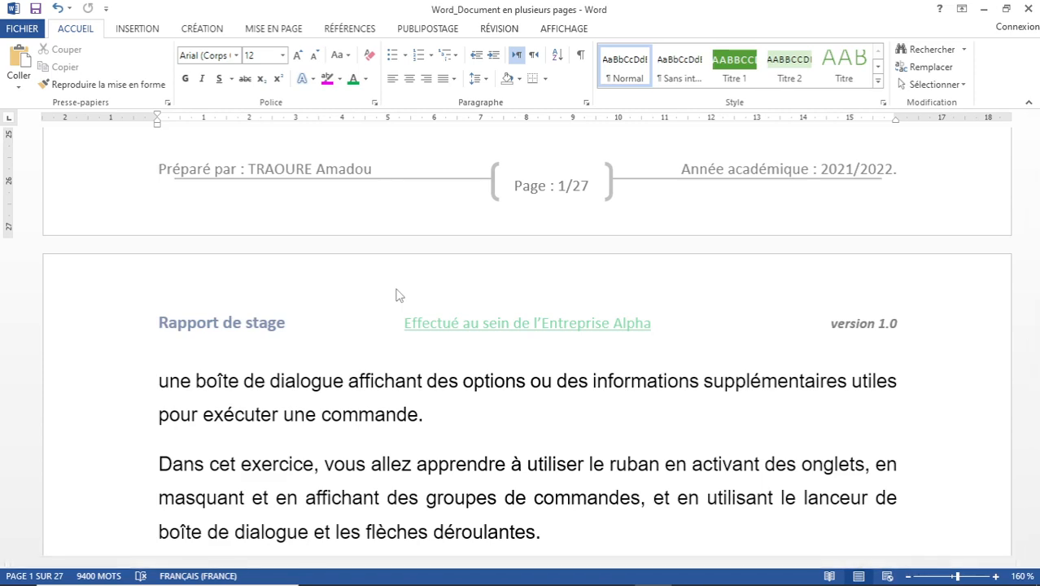
{"action": "scroll", "coordinate": [399, 294], "scroll_direction": "up", "scroll_amount": 12}
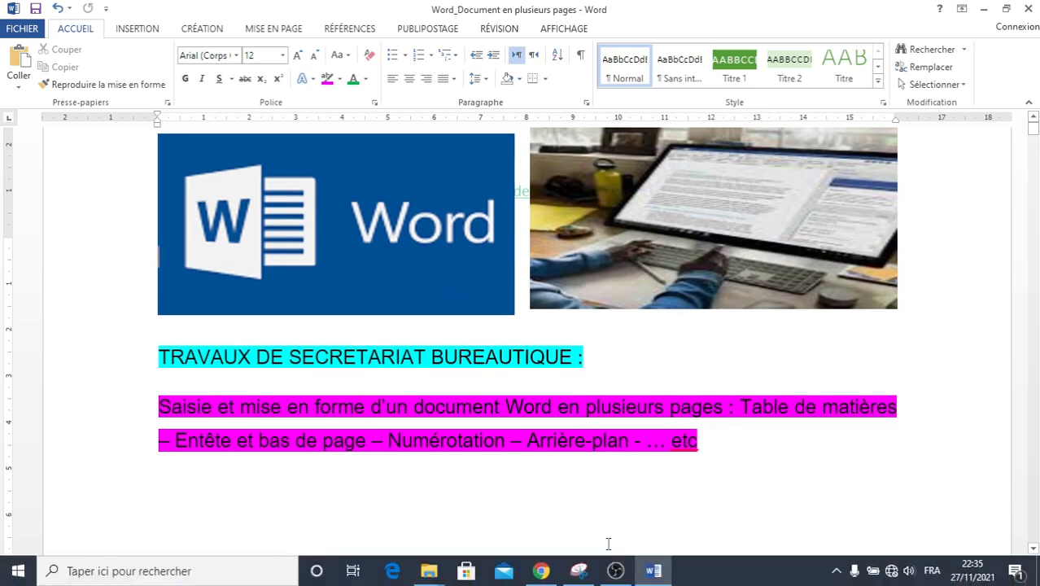
{"action": "scroll", "coordinate": [353, 374], "scroll_direction": "down", "scroll_amount": 8}
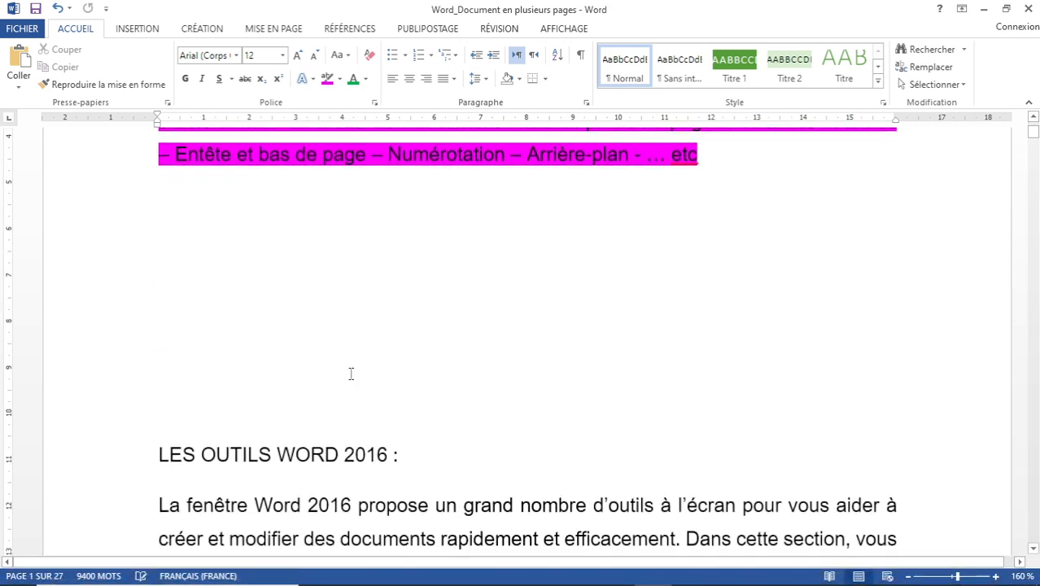
{"action": "scroll", "coordinate": [345, 365], "scroll_direction": "down", "scroll_amount": 3}
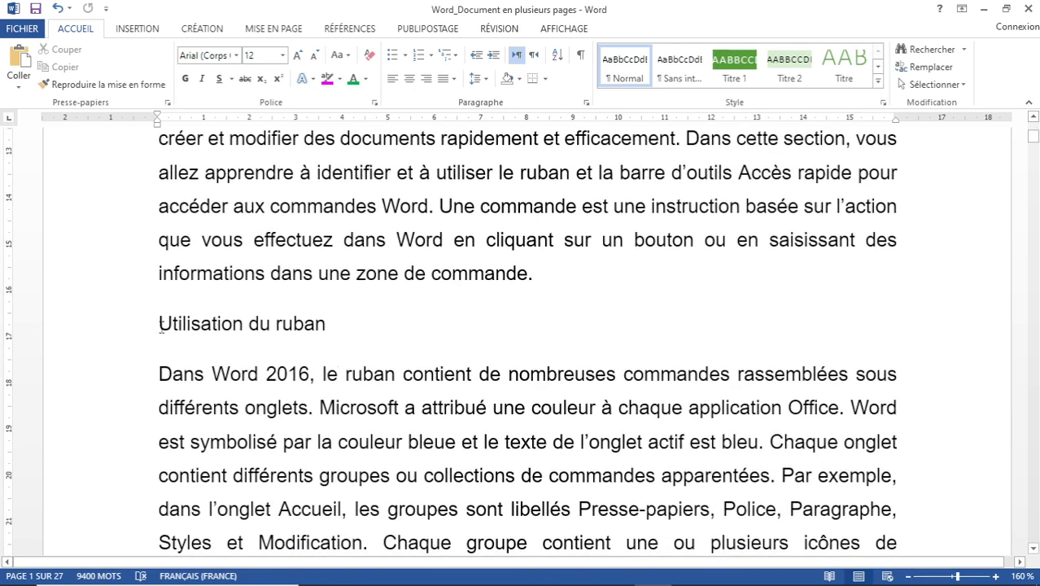
Style 'Utilisation du ruban' as Titre 1 and the Accès rapide toolbar heading as Titre 2.
{"action": "left_click_drag", "start_coordinate": [160, 322], "coordinate": [360, 325]}
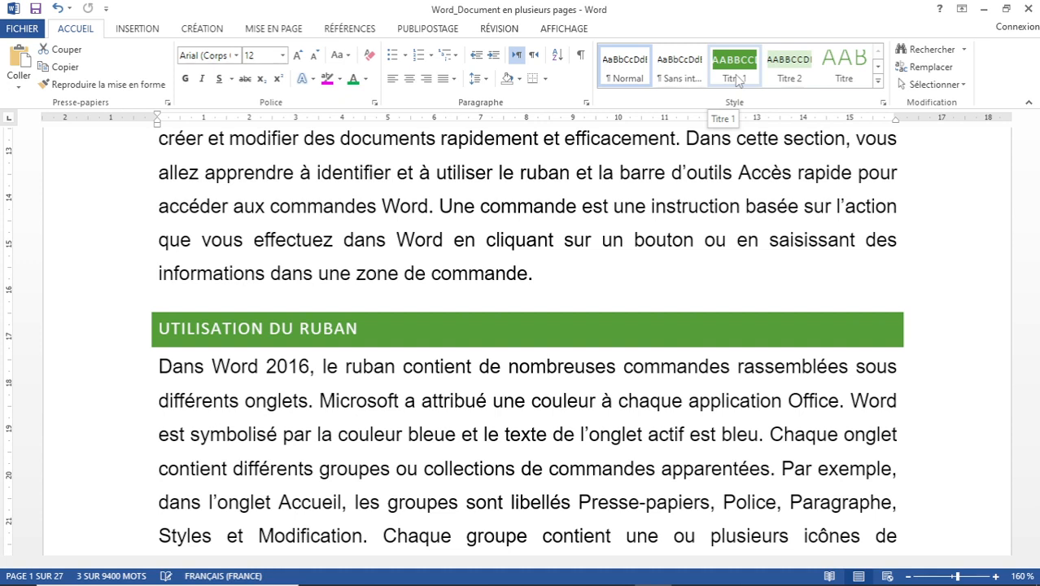
{"action": "left_click", "coordinate": [735, 69]}
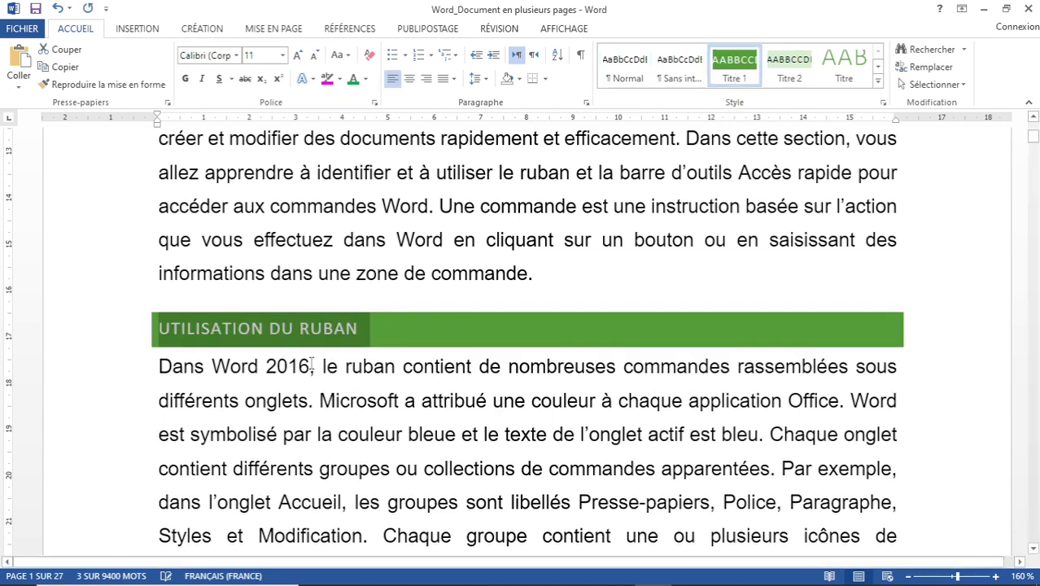
{"action": "scroll", "coordinate": [322, 364], "scroll_direction": "down", "scroll_amount": 2}
{"action": "scroll", "coordinate": [321, 365], "scroll_direction": "down", "scroll_amount": 2}
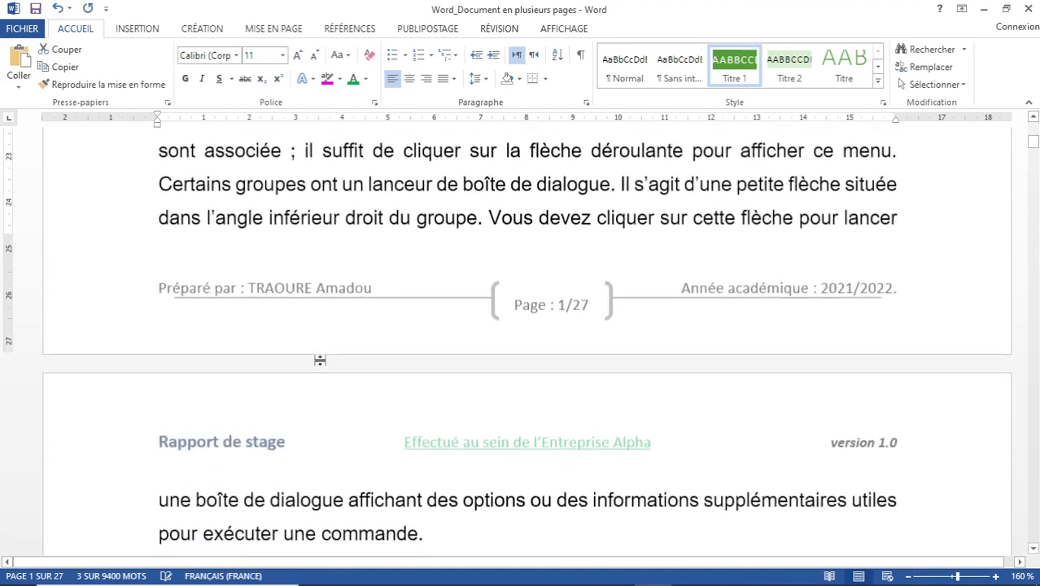
{"action": "scroll", "coordinate": [322, 366], "scroll_direction": "down", "scroll_amount": 2}
{"action": "scroll", "coordinate": [322, 364], "scroll_direction": "down", "scroll_amount": 3}
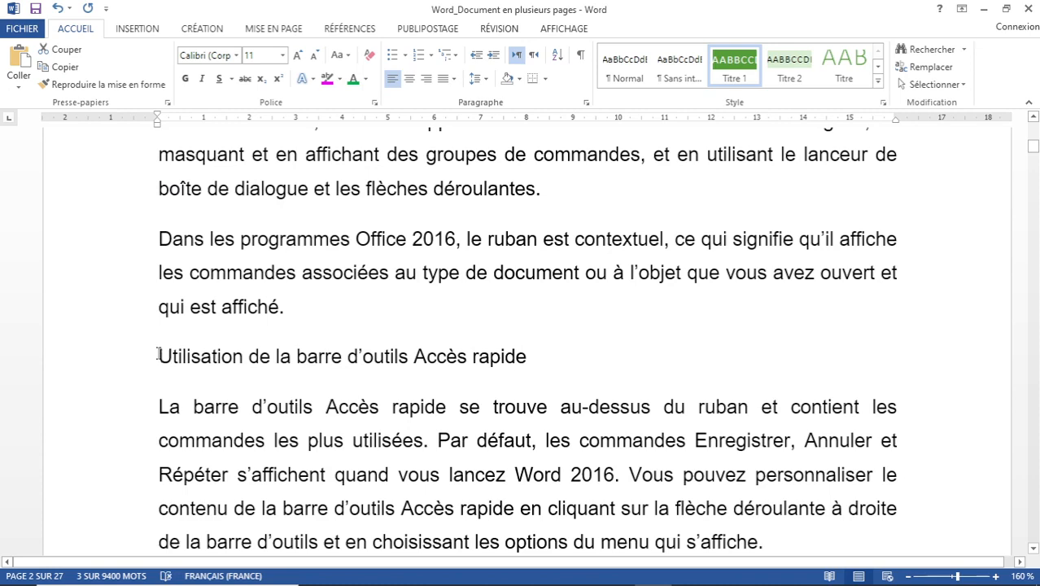
{"action": "left_click_drag", "start_coordinate": [159, 356], "coordinate": [527, 358]}
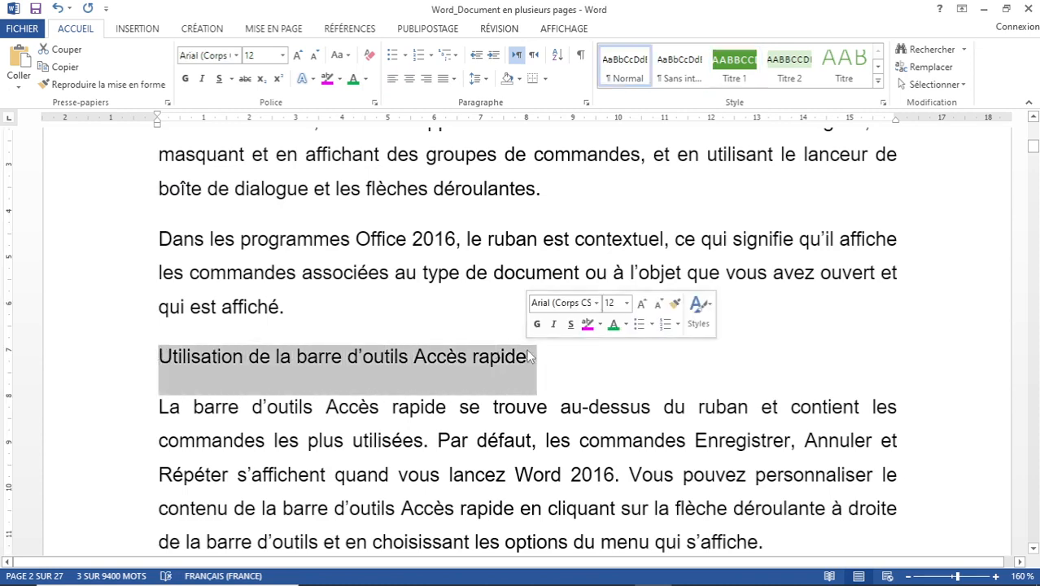
{"action": "left_click", "coordinate": [789, 70]}
Make CRÉATION D'UN DOCUMENT Titre 1 and 'Affichage des caractères non imprimables' Titre 2.
{"action": "scroll", "coordinate": [372, 341], "scroll_direction": "down", "scroll_amount": 3}
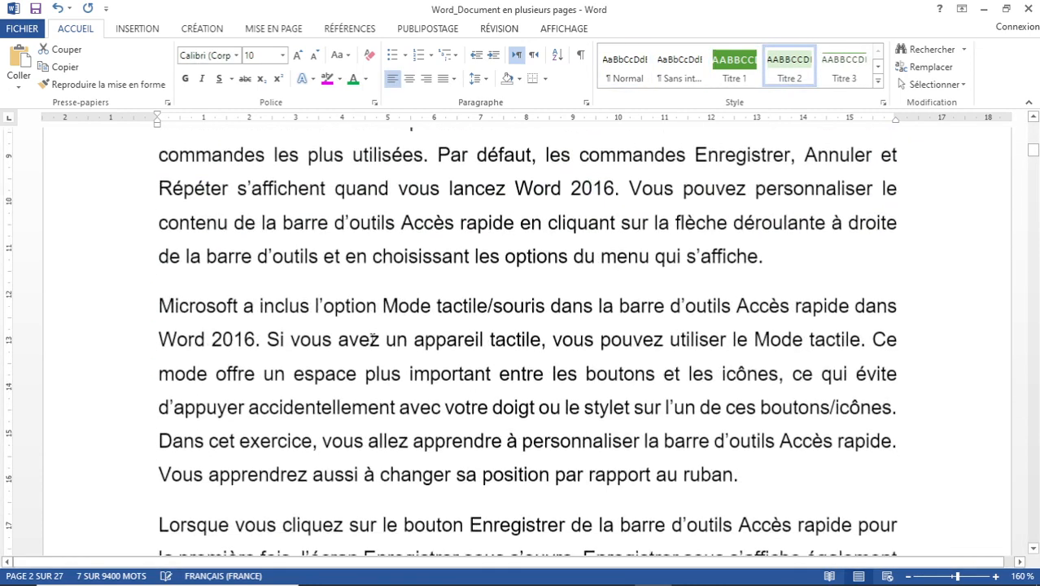
{"action": "scroll", "coordinate": [372, 340], "scroll_direction": "down", "scroll_amount": 5}
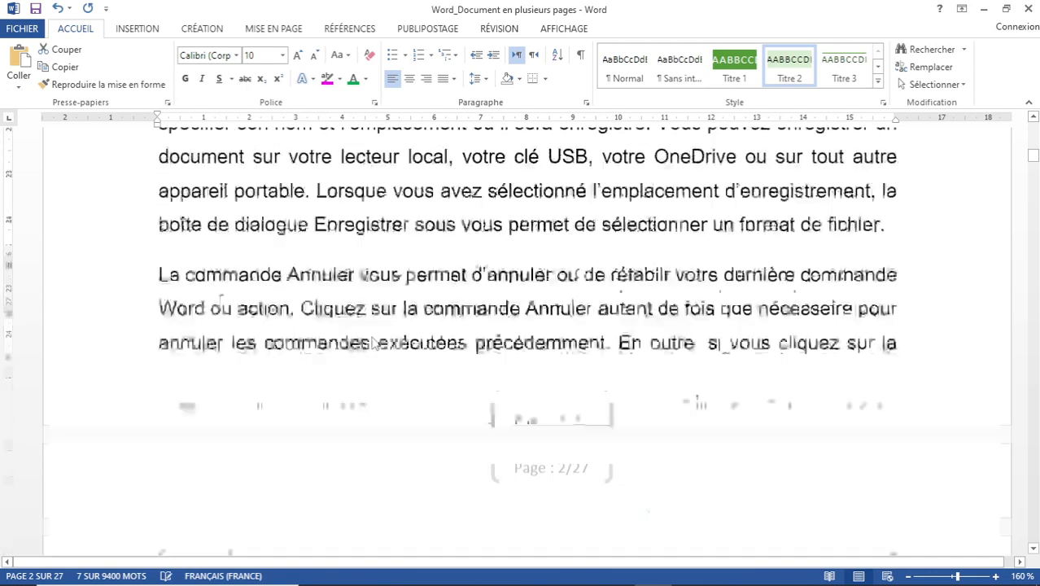
{"action": "scroll", "coordinate": [373, 342], "scroll_direction": "down", "scroll_amount": 5}
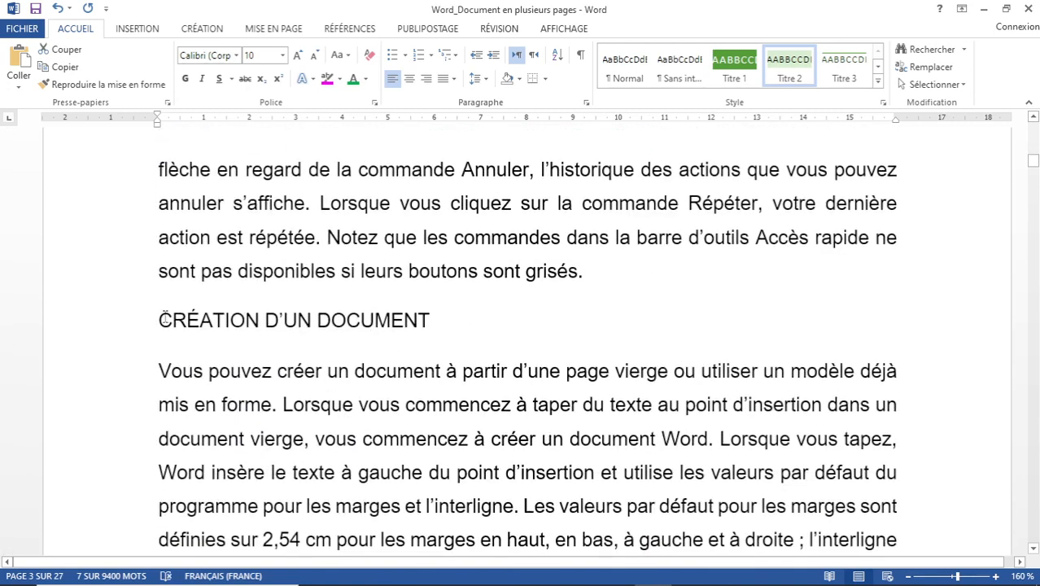
{"action": "left_click_drag", "start_coordinate": [158, 320], "coordinate": [423, 321]}
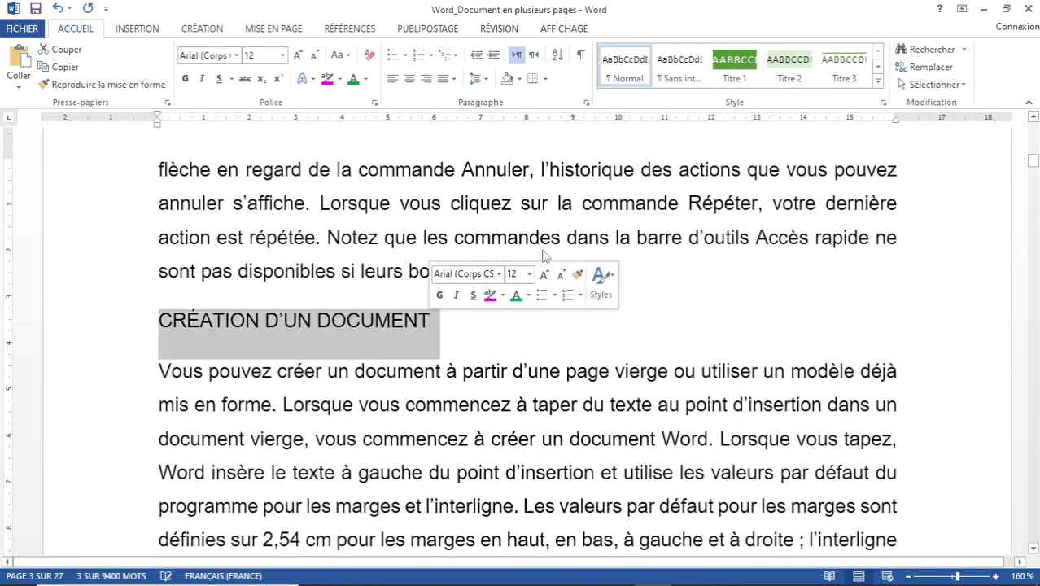
{"action": "left_click", "coordinate": [742, 66]}
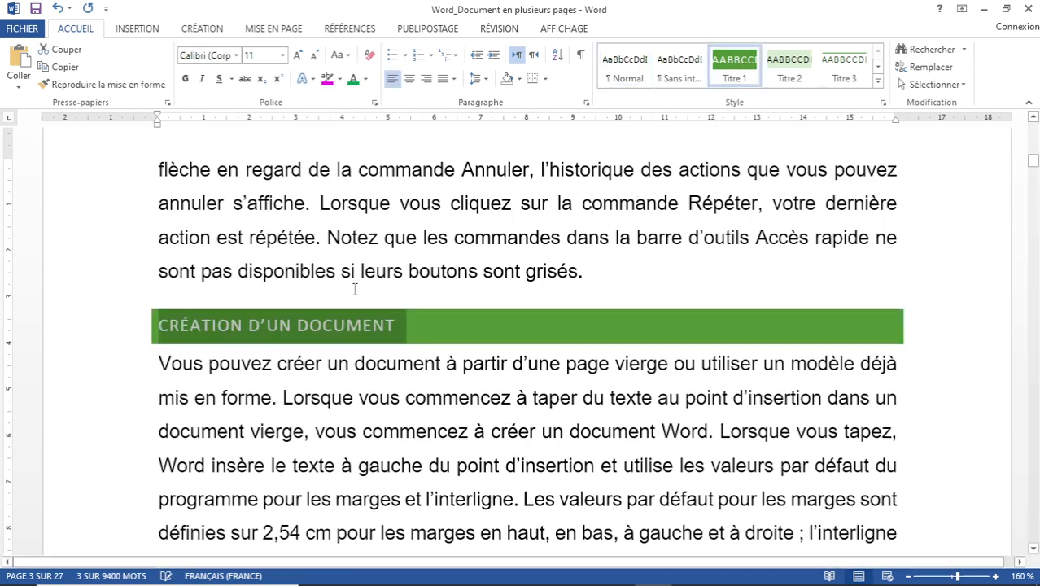
{"action": "scroll", "coordinate": [362, 289], "scroll_direction": "down", "scroll_amount": 5}
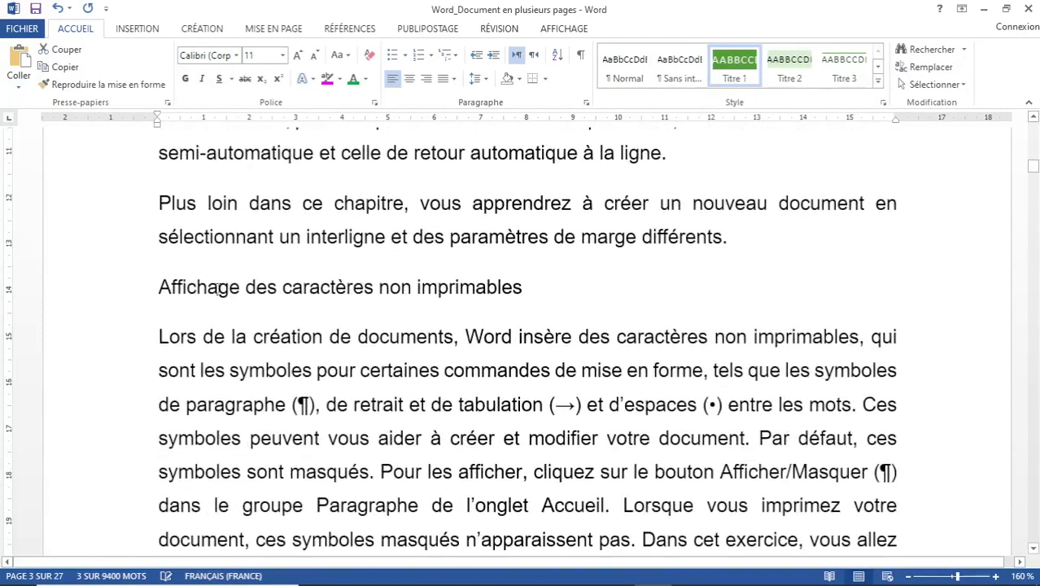
{"action": "left_click_drag", "start_coordinate": [158, 287], "coordinate": [525, 286]}
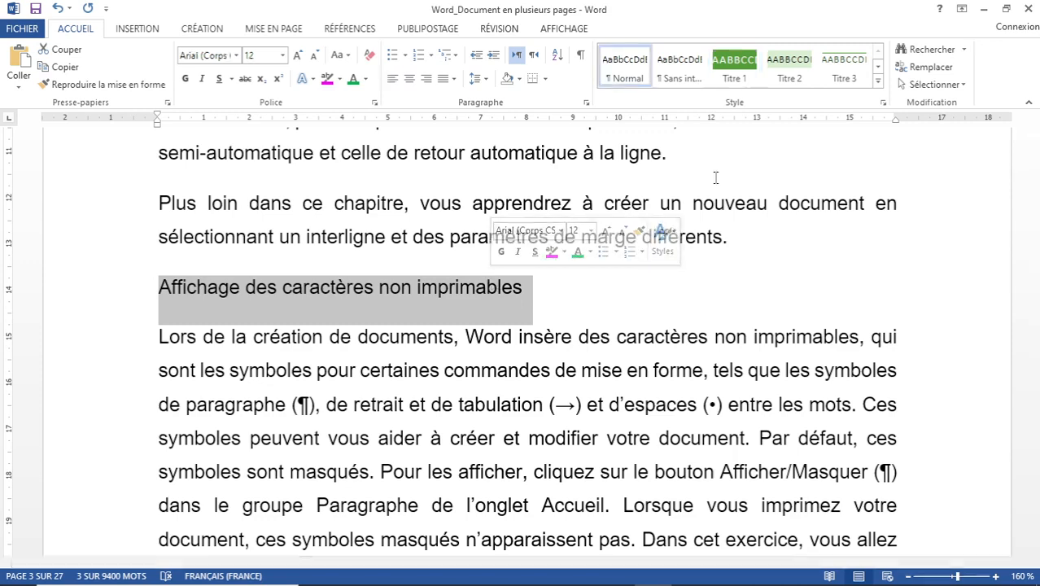
{"action": "left_click", "coordinate": [789, 67]}
Apply Titre 3 to 'Masquage des espaces' and 'Saisie de texte dans le document'.
{"action": "scroll", "coordinate": [437, 304], "scroll_direction": "down", "scroll_amount": 3}
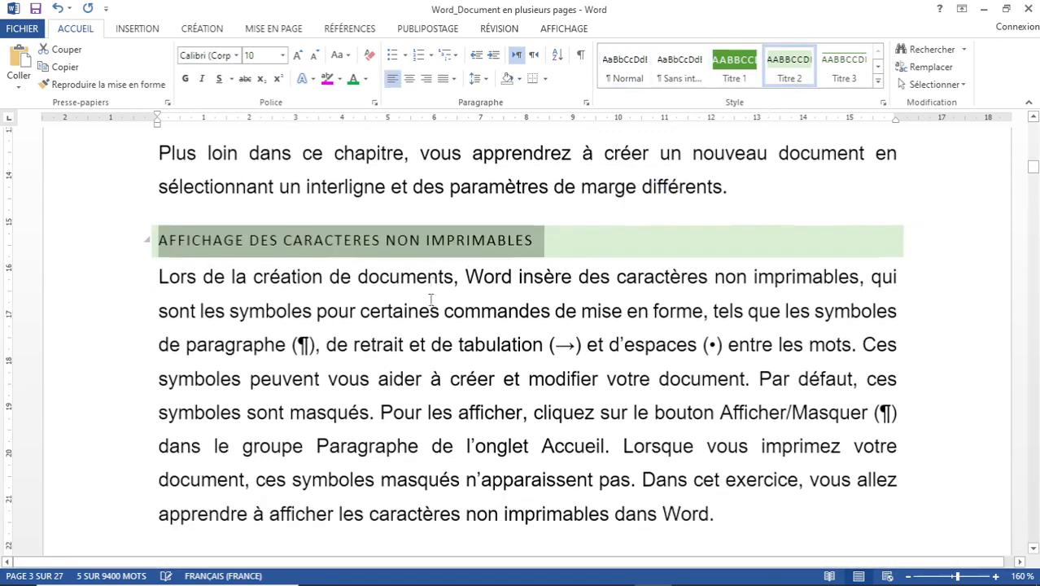
{"action": "scroll", "coordinate": [431, 301], "scroll_direction": "down", "scroll_amount": 1}
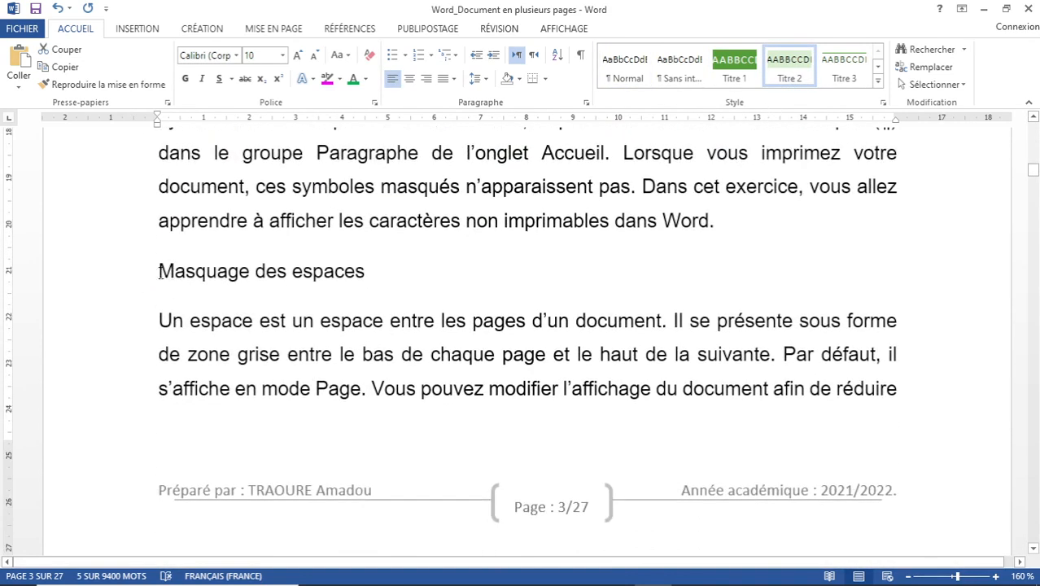
{"action": "left_click_drag", "start_coordinate": [159, 271], "coordinate": [381, 276]}
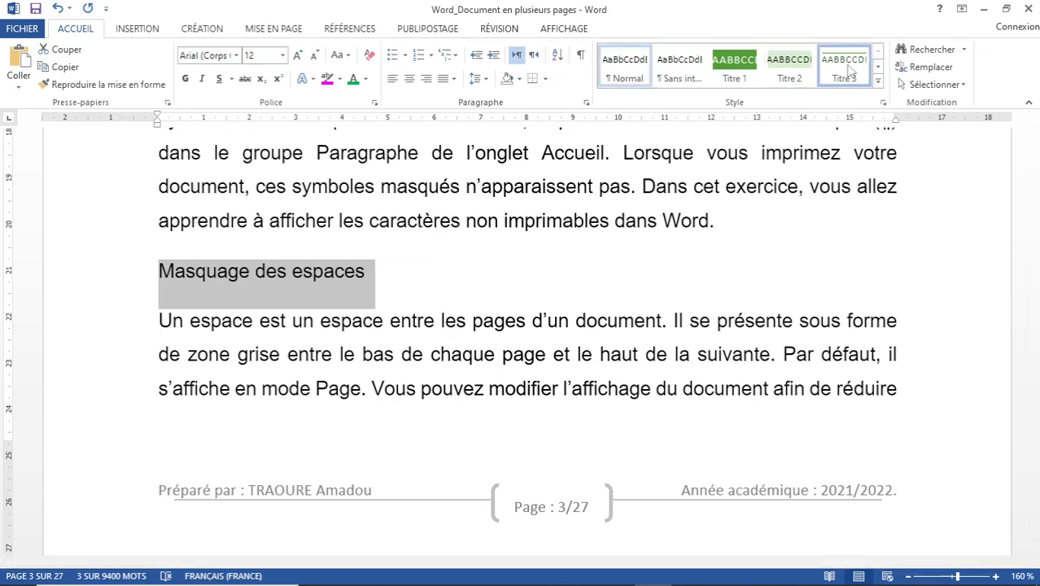
{"action": "left_click", "coordinate": [848, 72]}
{"action": "scroll", "coordinate": [422, 283], "scroll_direction": "down", "scroll_amount": 4}
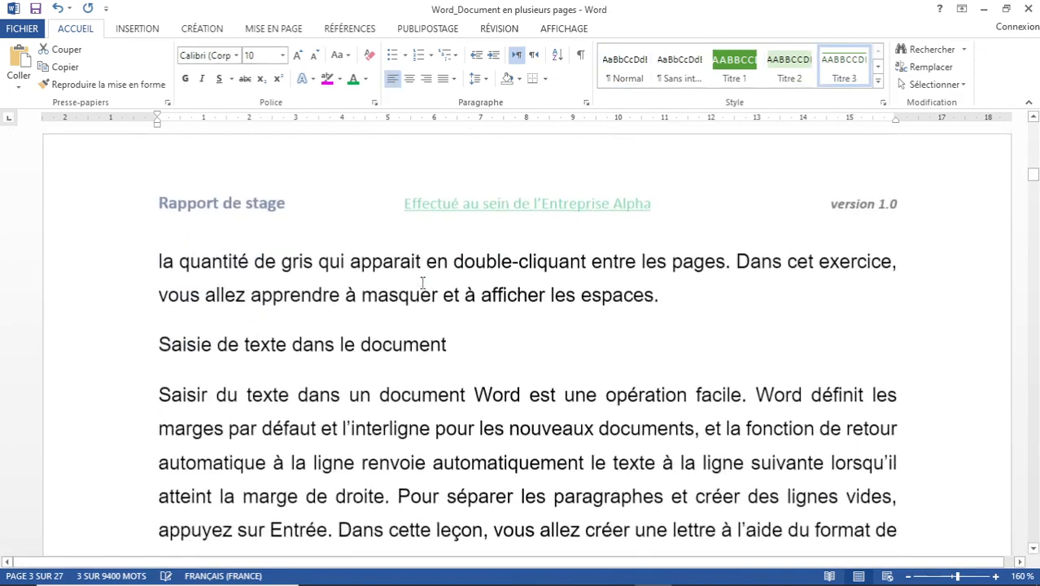
{"action": "left_click_drag", "start_coordinate": [160, 327], "coordinate": [442, 328]}
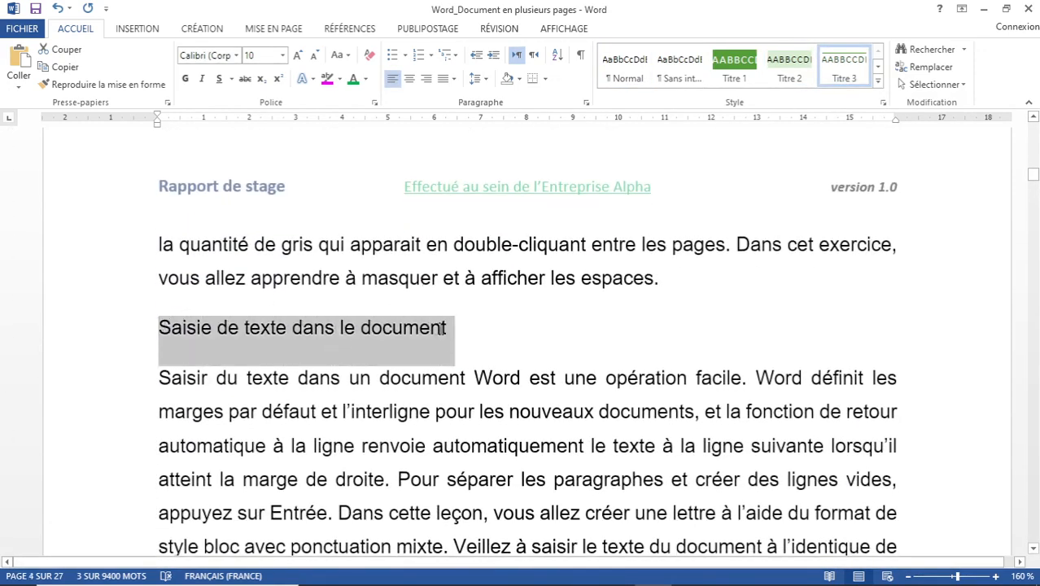
{"action": "left_click", "coordinate": [845, 72]}
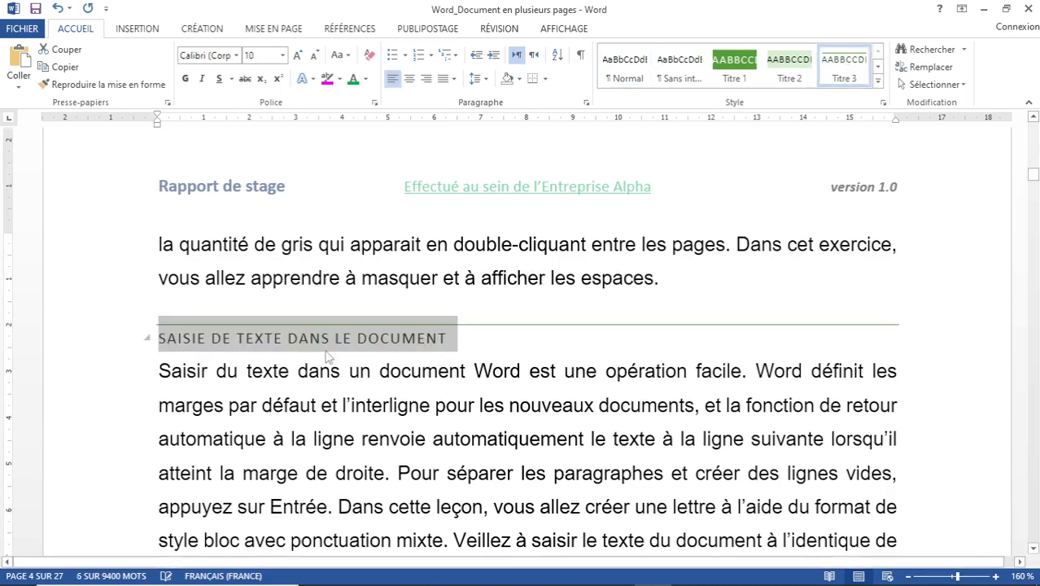
Make ENREGISTREMENT D'UN DOCUMENT Titre 1 and select the next heading about first-time saving.
{"action": "scroll", "coordinate": [328, 351], "scroll_direction": "down", "scroll_amount": 3}
{"action": "scroll", "coordinate": [328, 352], "scroll_direction": "down", "scroll_amount": 5}
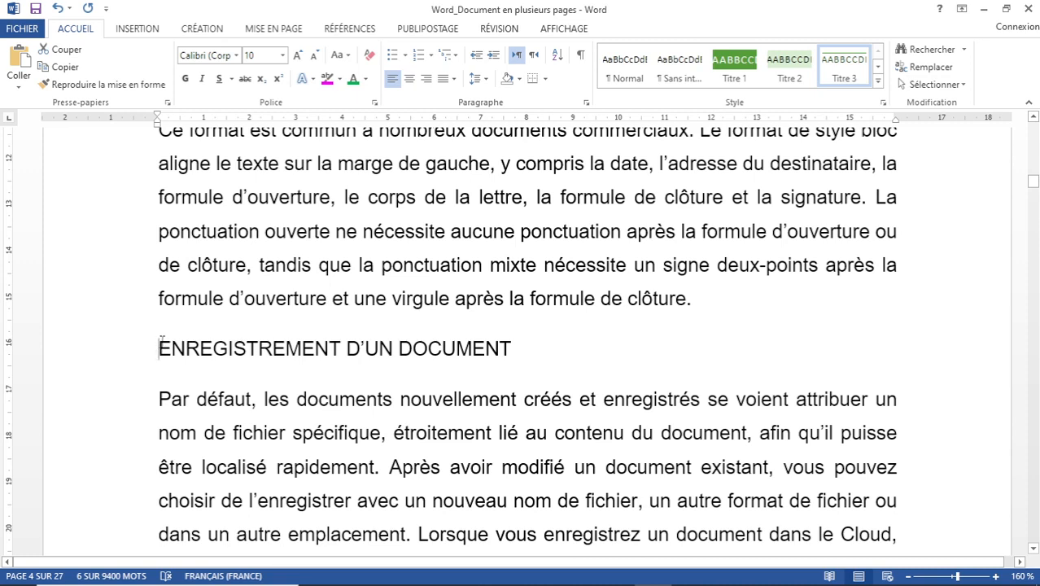
{"action": "left_click_drag", "start_coordinate": [161, 342], "coordinate": [472, 343]}
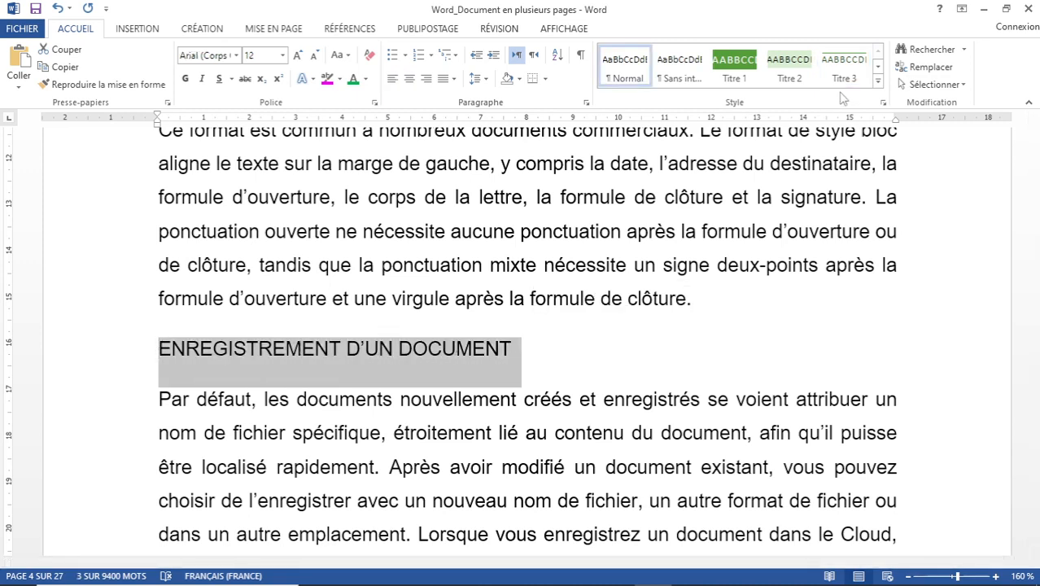
{"action": "left_click", "coordinate": [734, 66]}
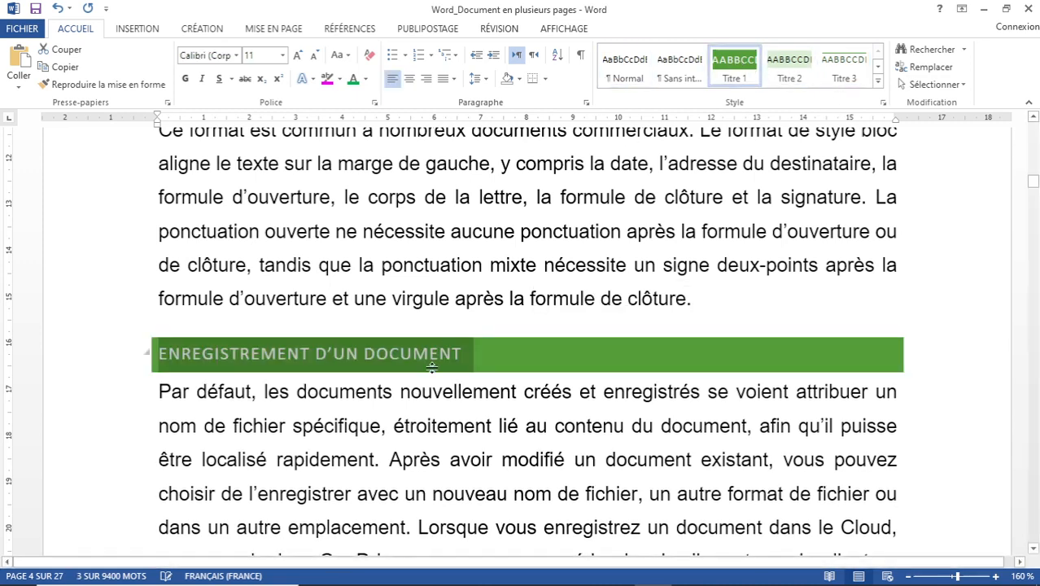
{"action": "scroll", "coordinate": [429, 336], "scroll_direction": "down", "scroll_amount": 3}
{"action": "scroll", "coordinate": [429, 336], "scroll_direction": "down", "scroll_amount": 5}
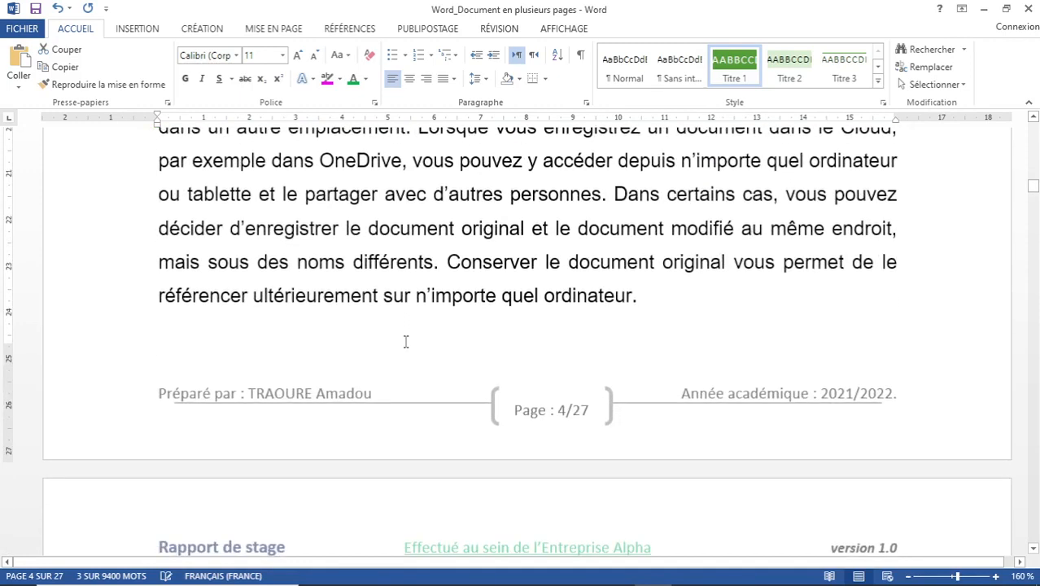
{"action": "scroll", "coordinate": [345, 321], "scroll_direction": "down", "scroll_amount": 1}
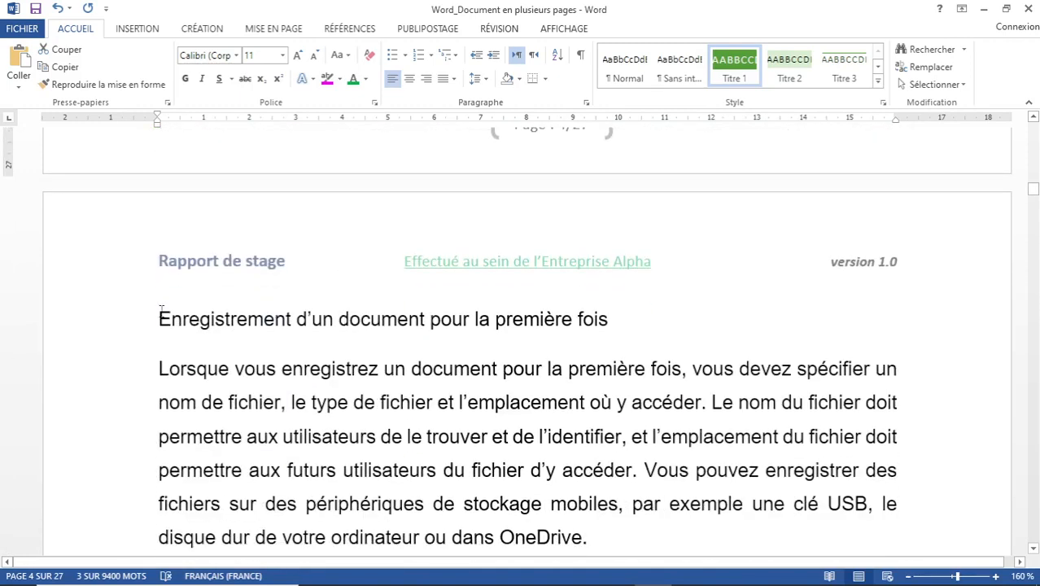
{"action": "left_click_drag", "start_coordinate": [159, 319], "coordinate": [600, 329]}
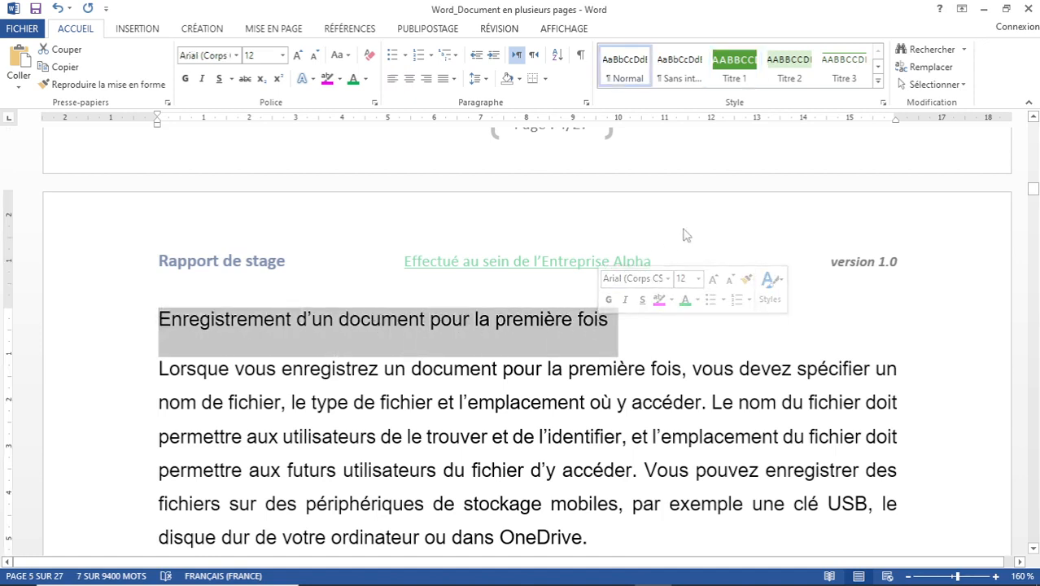
Apply Titre 2 to the selected heading and make APERÇU ET IMPRESSION D'UN DOCUMENT a Titre 1 heading.
{"action": "left_click", "coordinate": [789, 65]}
{"action": "scroll", "coordinate": [480, 259], "scroll_direction": "down", "scroll_amount": 4}
{"action": "scroll", "coordinate": [480, 259], "scroll_direction": "down", "scroll_amount": 3}
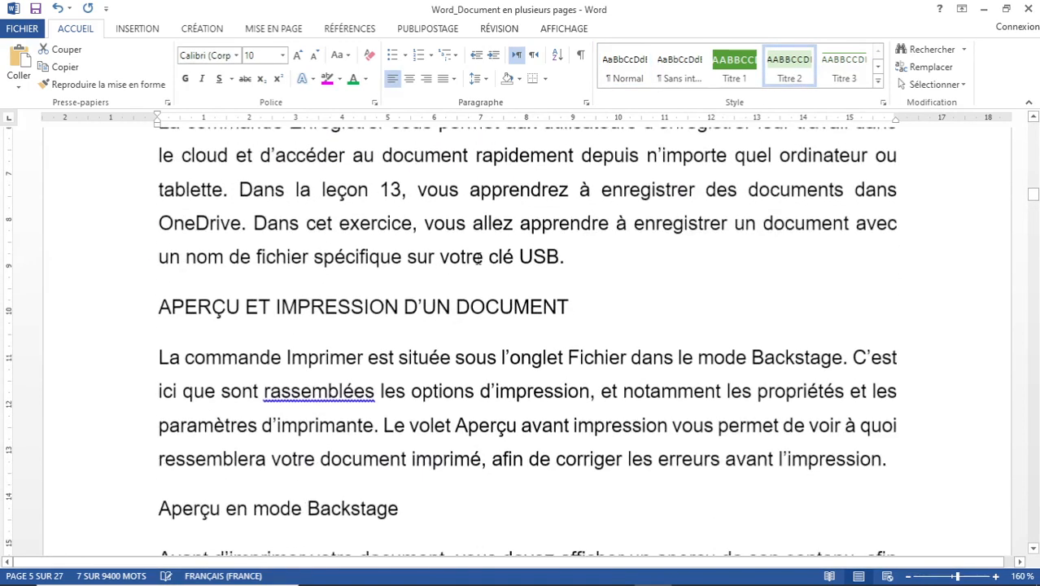
{"action": "left_click_drag", "start_coordinate": [160, 305], "coordinate": [610, 309]}
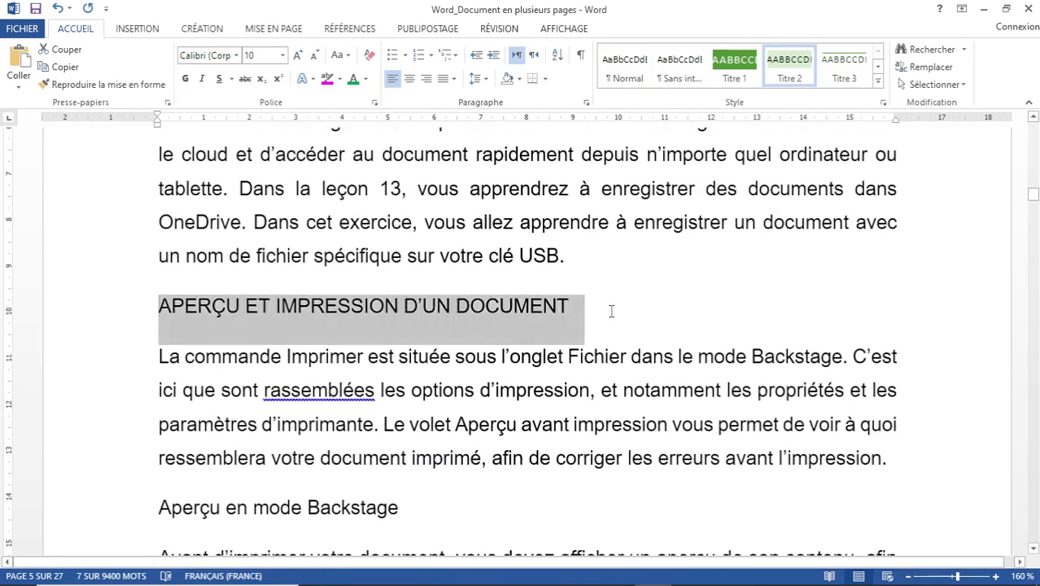
{"action": "left_click", "coordinate": [734, 65]}
Style 'Aperçu en mode Backstage' and 'Utilisation du ruban' as Titre 2 headings.
{"action": "scroll", "coordinate": [552, 250], "scroll_direction": "down", "scroll_amount": 4}
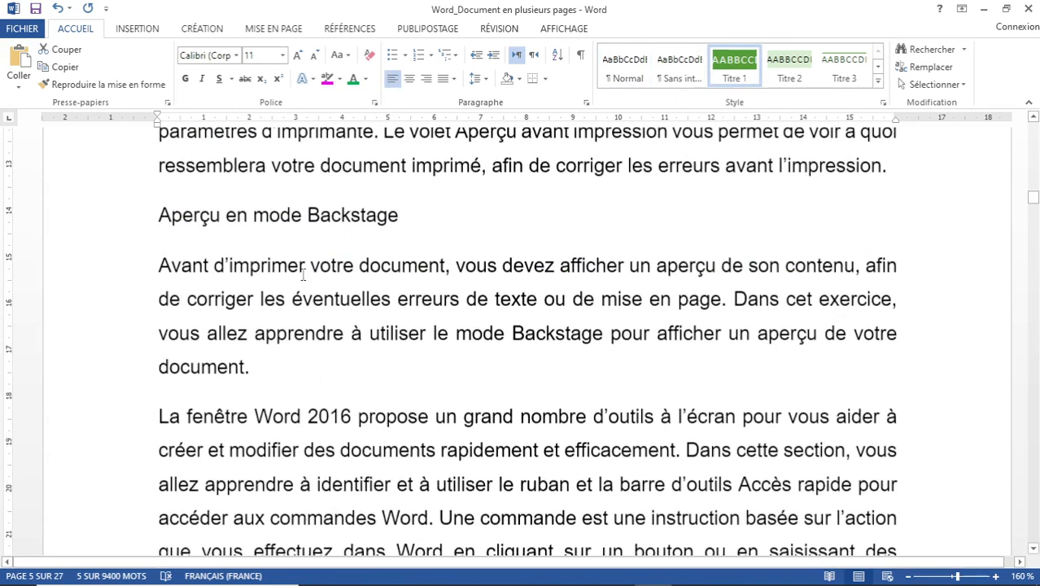
{"action": "left_click_drag", "start_coordinate": [158, 213], "coordinate": [411, 215]}
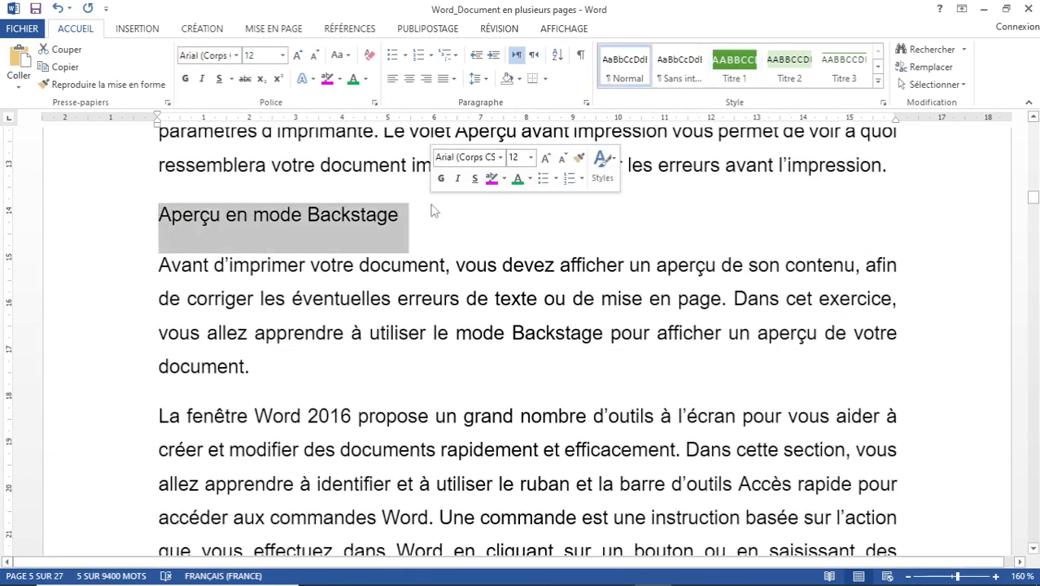
{"action": "left_click", "coordinate": [801, 70]}
{"action": "scroll", "coordinate": [367, 325], "scroll_direction": "down", "scroll_amount": 4}
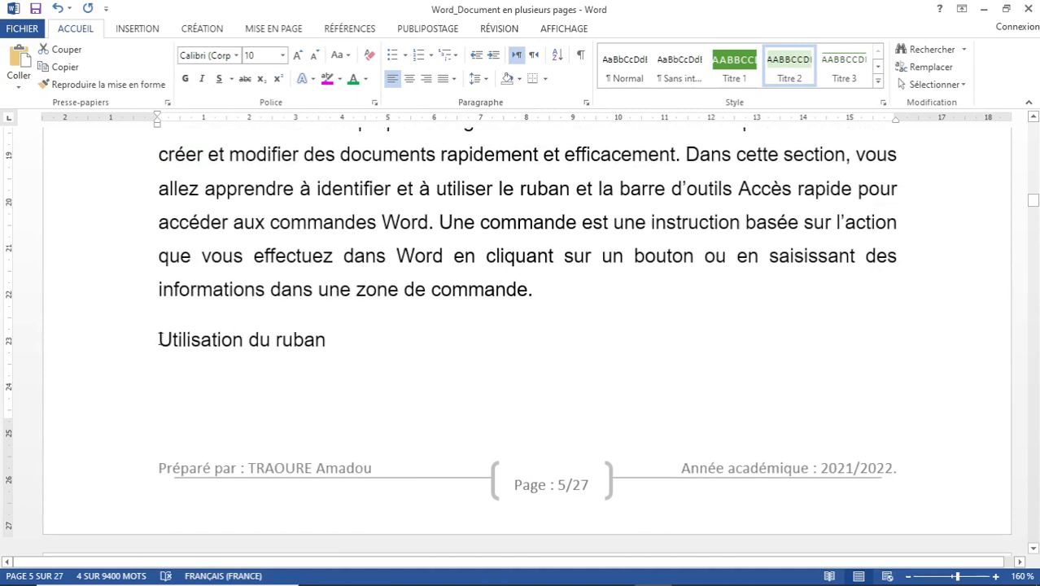
{"action": "left_click_drag", "start_coordinate": [158, 339], "coordinate": [336, 350]}
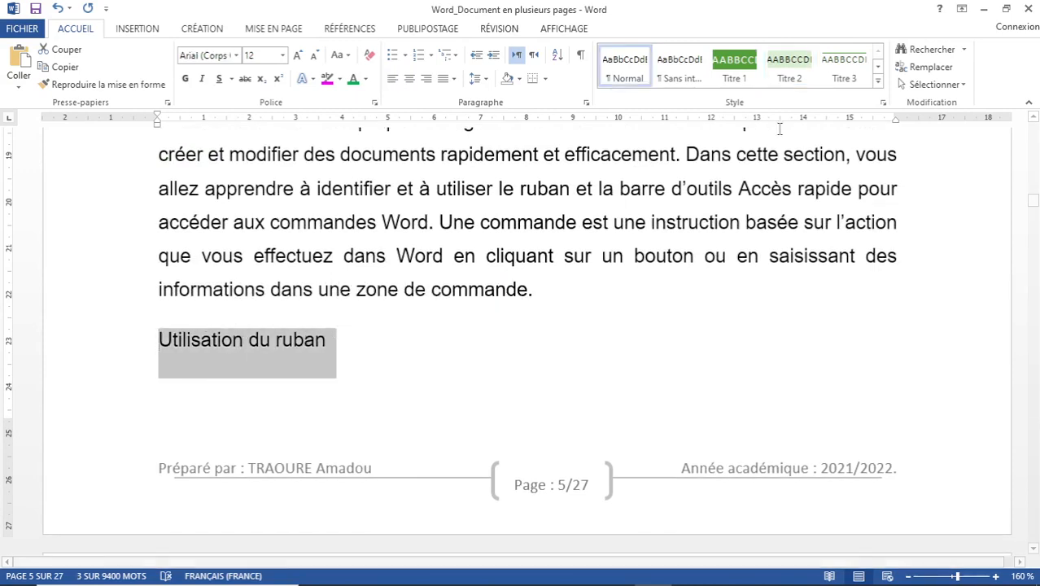
{"action": "left_click", "coordinate": [788, 70]}
{"action": "scroll", "coordinate": [366, 295], "scroll_direction": "down", "scroll_amount": 4}
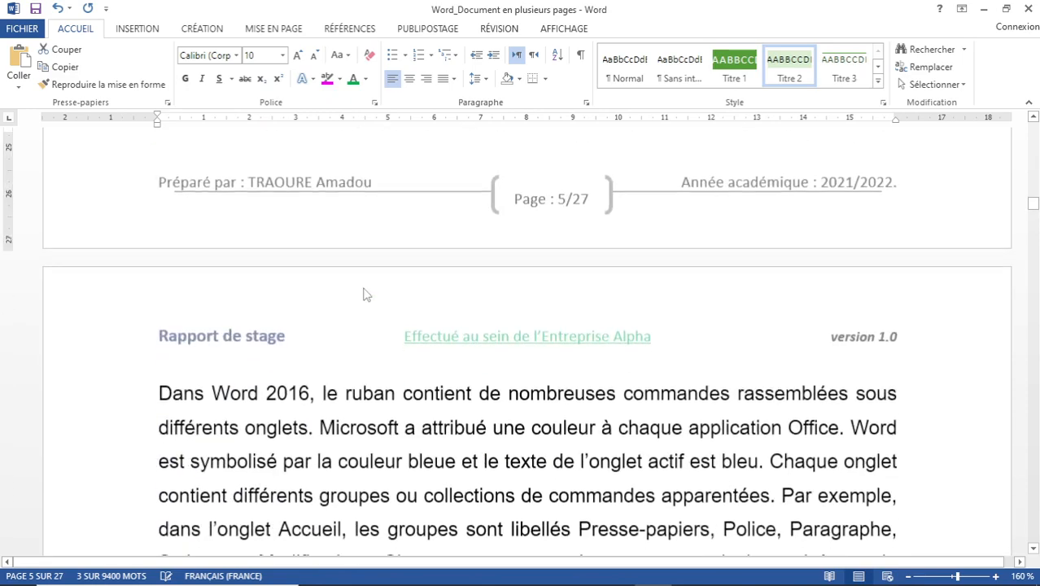
{"action": "scroll", "coordinate": [366, 295], "scroll_direction": "down", "scroll_amount": 4}
{"action": "scroll", "coordinate": [309, 338], "scroll_direction": "down", "scroll_amount": 1}
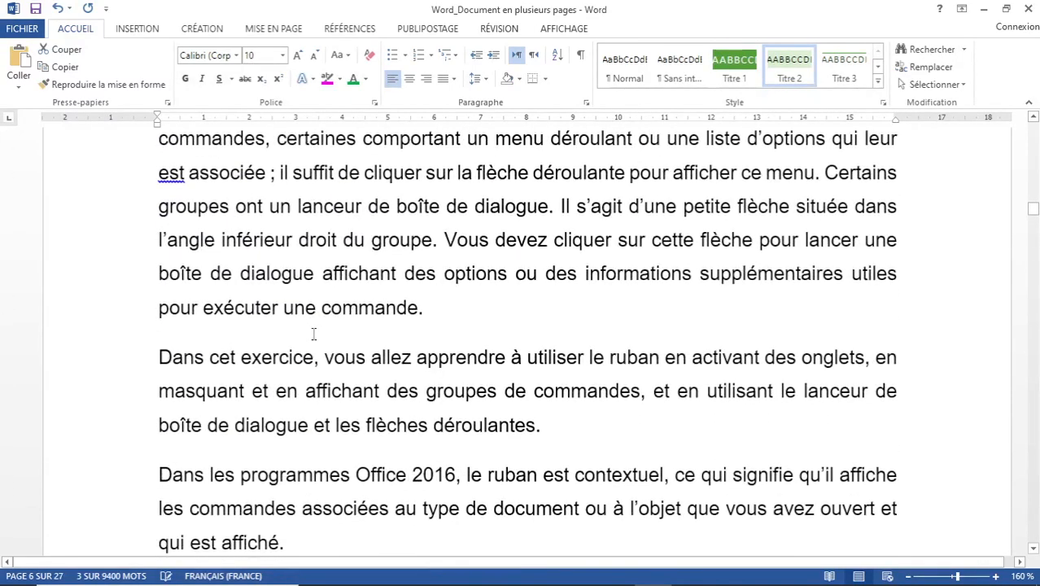
{"action": "scroll", "coordinate": [313, 334], "scroll_direction": "down", "scroll_amount": 3}
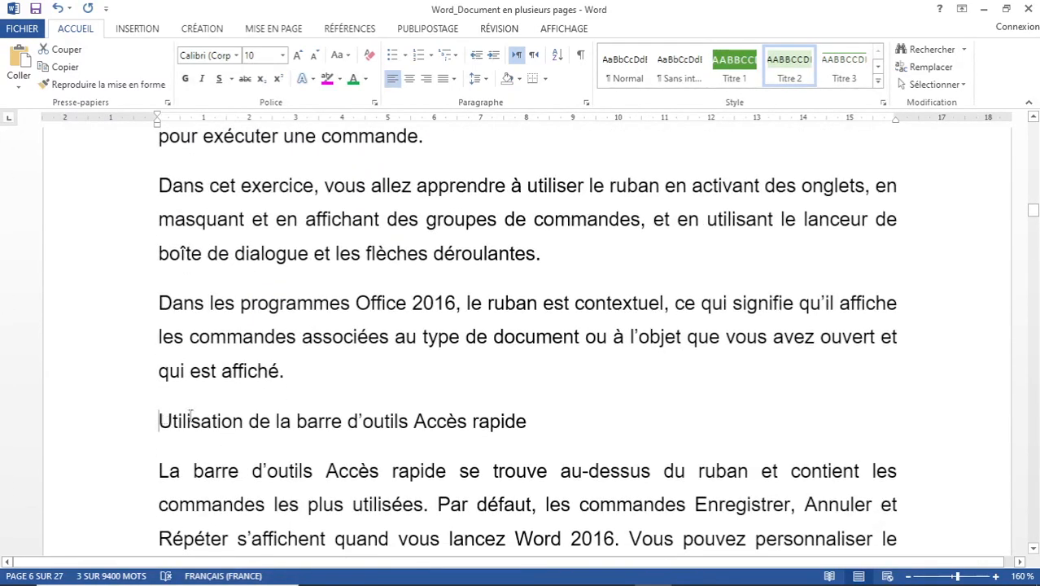
Apply Titre 2 to the page 6 heading about the Accès rapide toolbar.
{"action": "left_click_drag", "start_coordinate": [190, 416], "coordinate": [504, 414]}
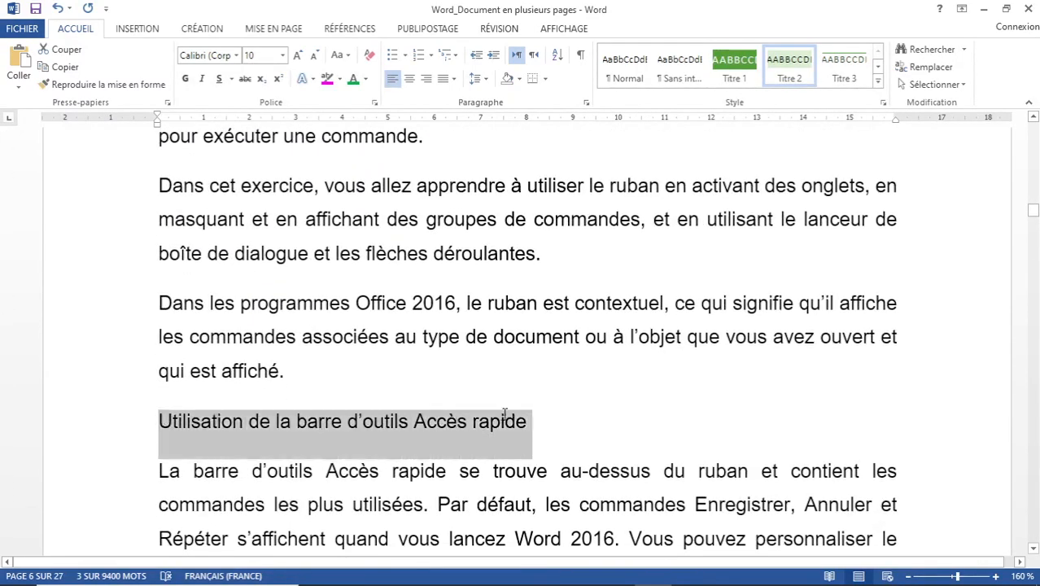
{"action": "left_click", "coordinate": [789, 65]}
{"action": "scroll", "coordinate": [560, 292], "scroll_direction": "down", "scroll_amount": 8}
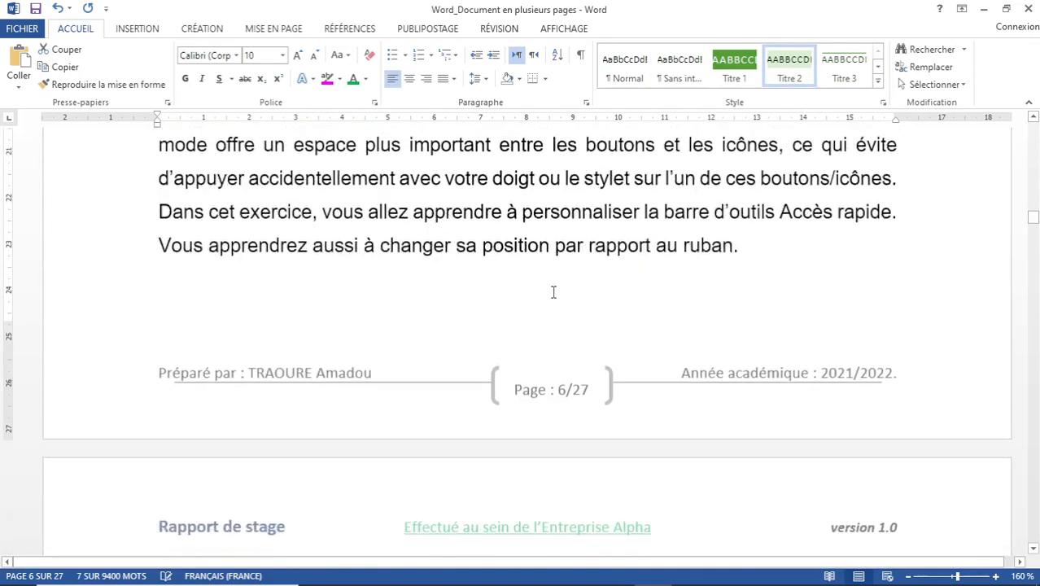
{"action": "scroll", "coordinate": [297, 320], "scroll_direction": "down", "scroll_amount": 4}
{"action": "scroll", "coordinate": [317, 302], "scroll_direction": "down", "scroll_amount": 5}
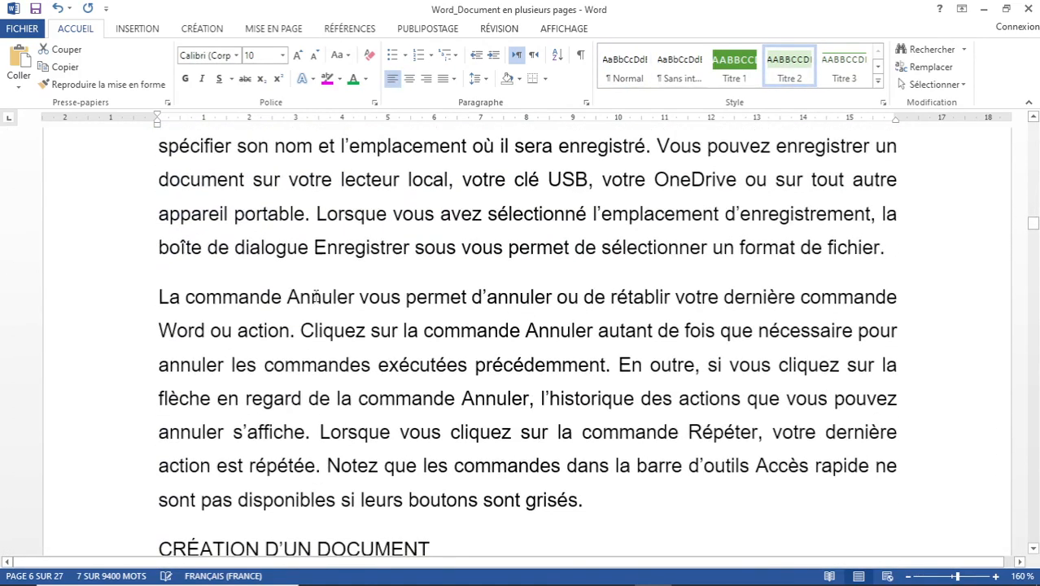
Make CRÉATION D'UN DOCUMENT a Titre 1 heading.
{"action": "left_click_drag", "start_coordinate": [153, 376], "coordinate": [396, 378]}
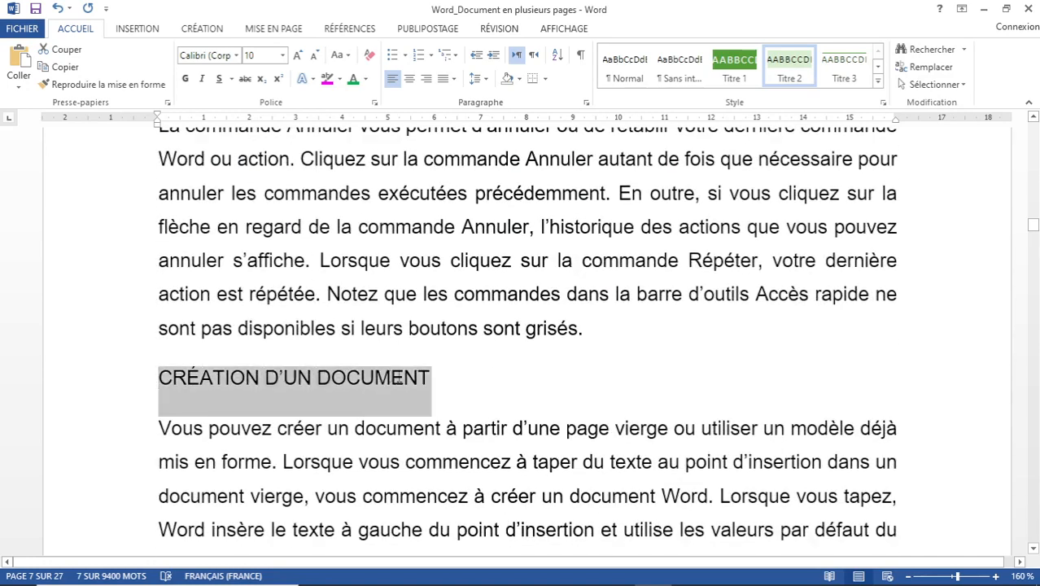
{"action": "left_click", "coordinate": [734, 64]}
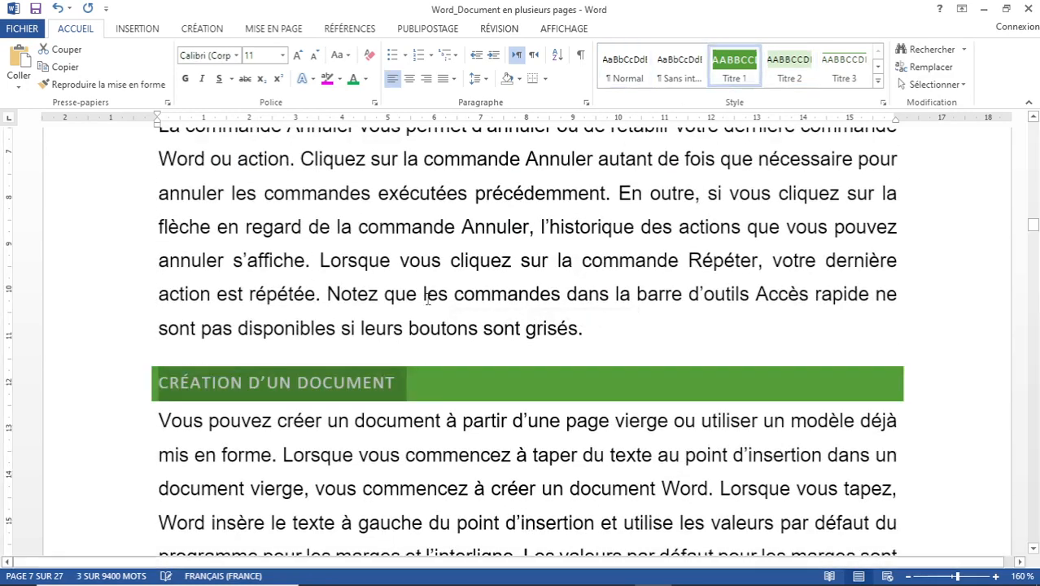
{"action": "scroll", "coordinate": [408, 305], "scroll_direction": "down", "scroll_amount": 3}
{"action": "scroll", "coordinate": [408, 308], "scroll_direction": "down", "scroll_amount": 3}
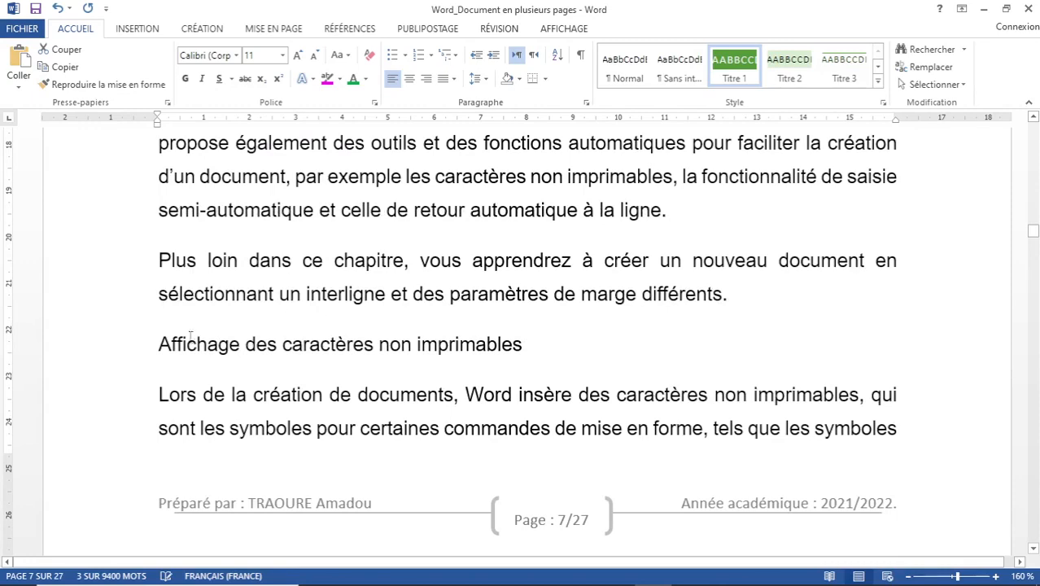
Make 'Affichage des caractères non imprimables' Titre 2, and 'Masquage des espaces' and 'Saisie de texte dans le document' Titre 3.
{"action": "left_click_drag", "start_coordinate": [153, 345], "coordinate": [551, 356]}
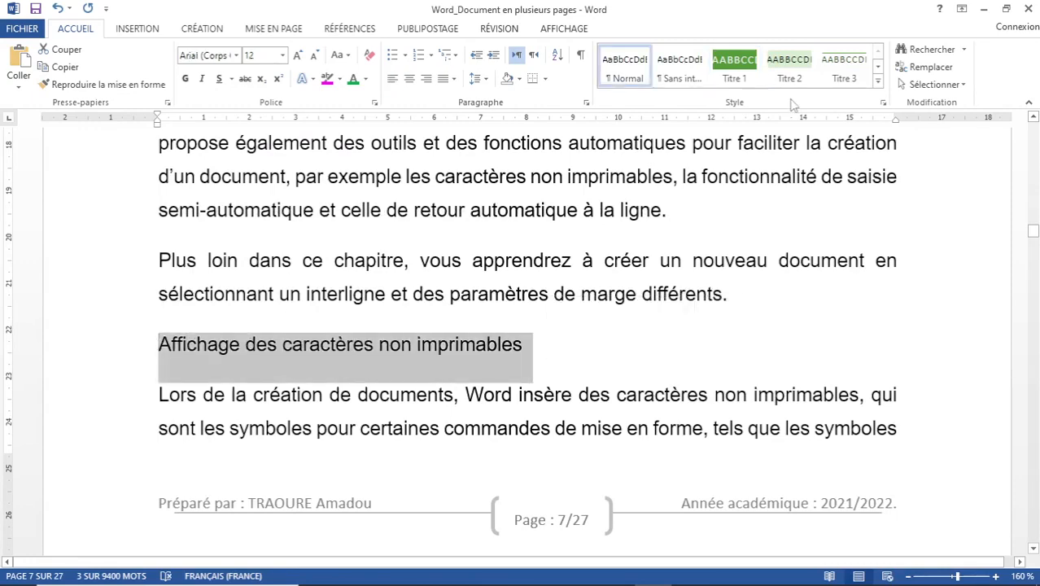
{"action": "left_click", "coordinate": [793, 65]}
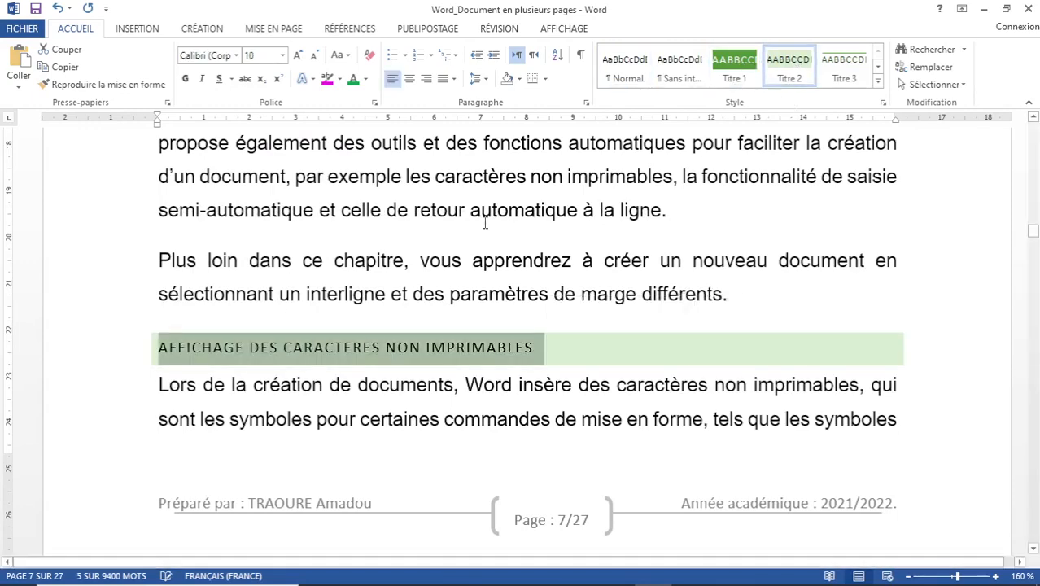
{"action": "scroll", "coordinate": [479, 230], "scroll_direction": "down", "scroll_amount": 7}
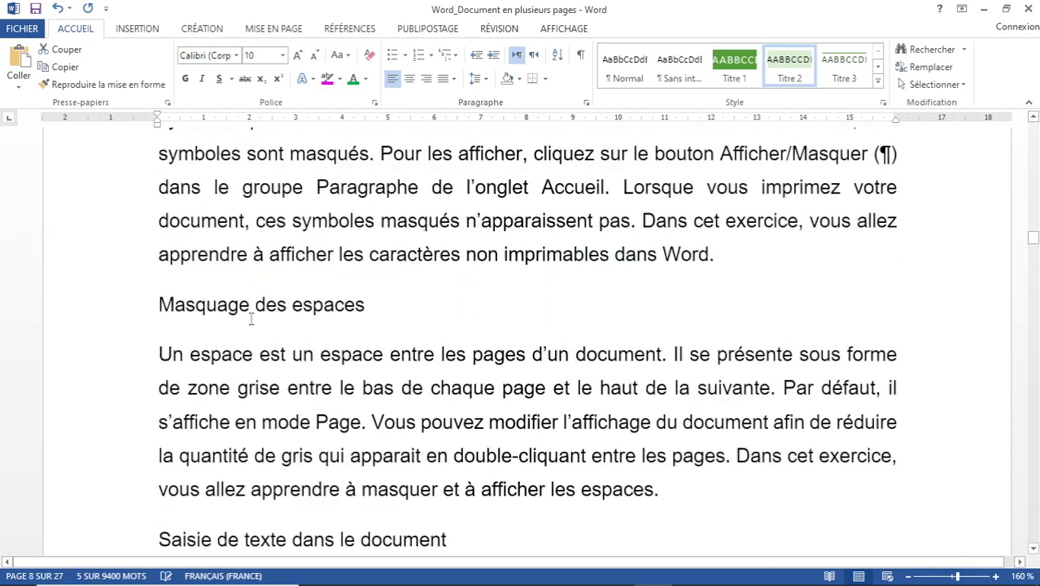
{"action": "left_click_drag", "start_coordinate": [160, 305], "coordinate": [373, 316]}
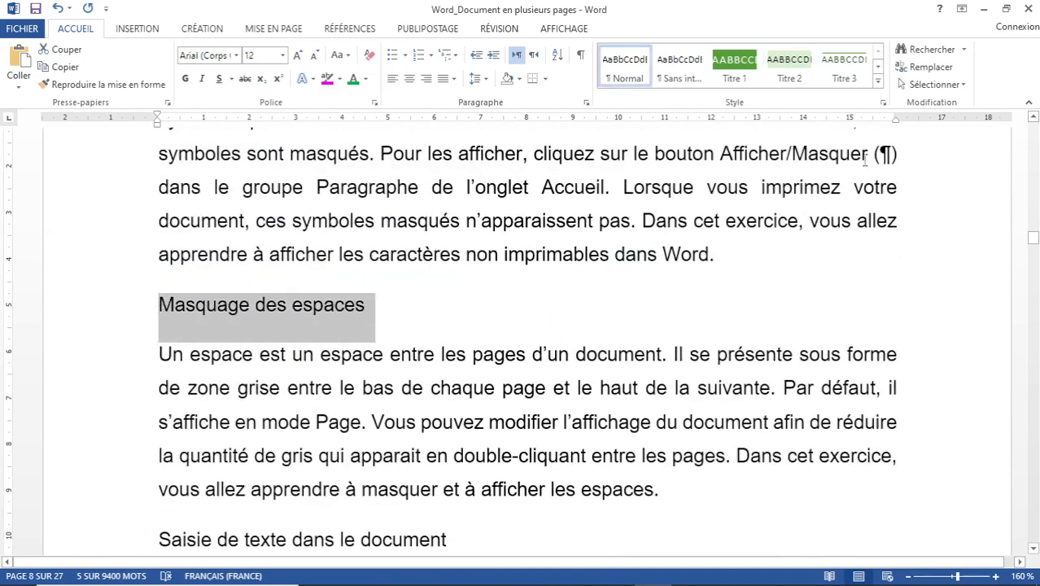
{"action": "left_click", "coordinate": [846, 73]}
{"action": "scroll", "coordinate": [185, 302], "scroll_direction": "down", "scroll_amount": 3}
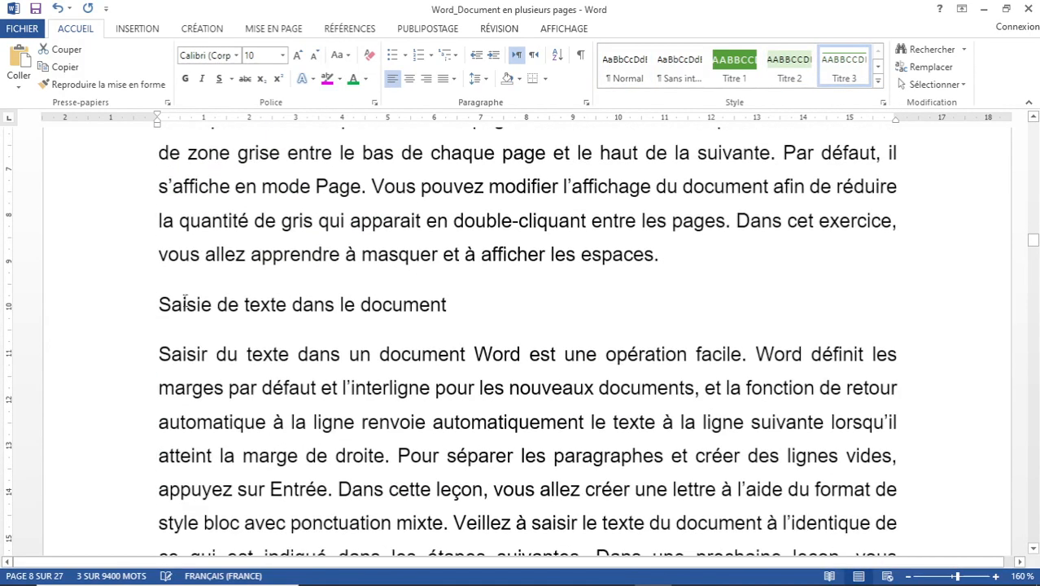
{"action": "left_click_drag", "start_coordinate": [159, 304], "coordinate": [510, 304]}
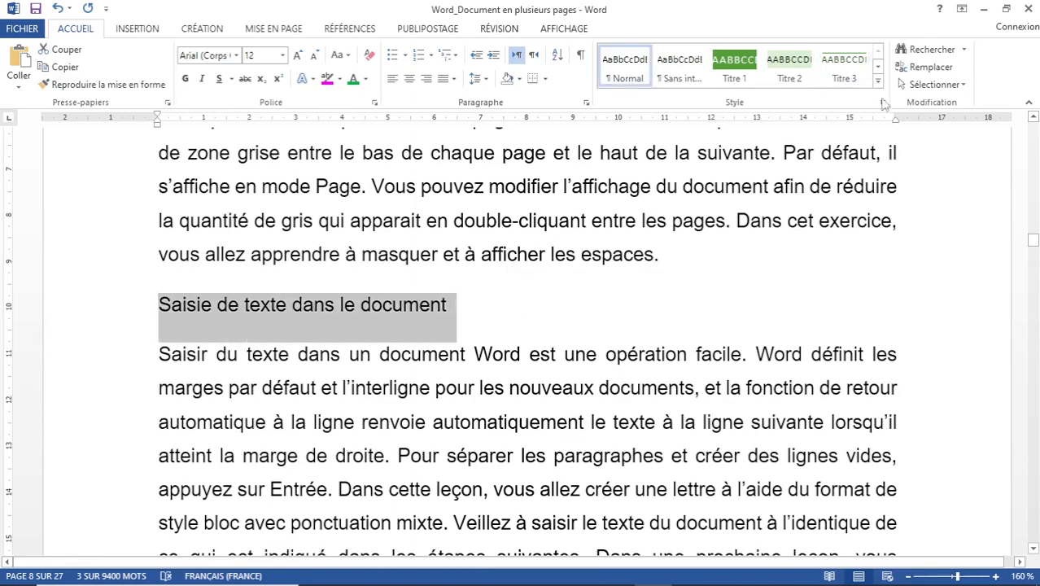
{"action": "left_click", "coordinate": [862, 69]}
{"action": "scroll", "coordinate": [450, 255], "scroll_direction": "down", "scroll_amount": 5}
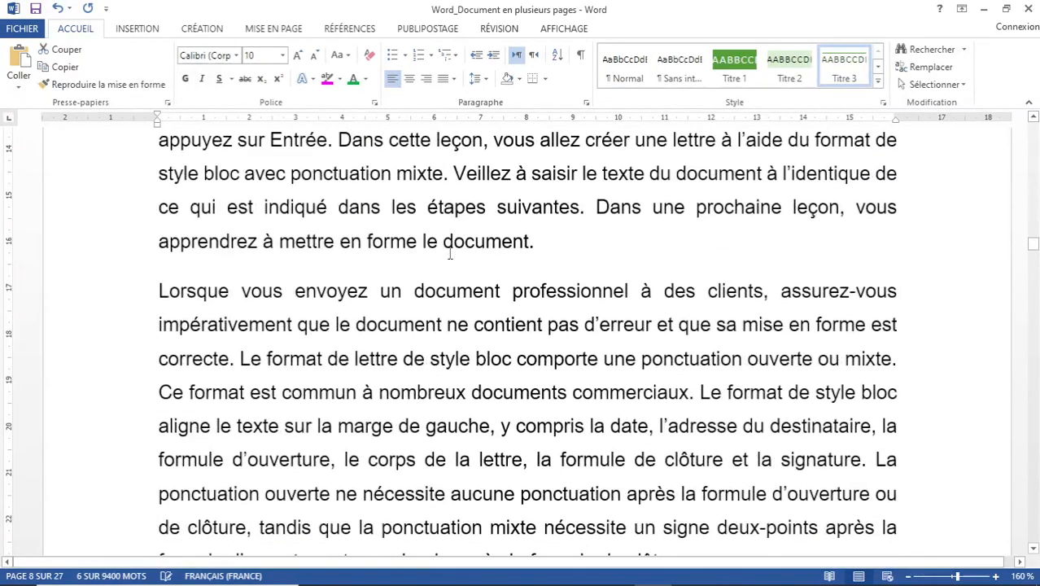
{"action": "scroll", "coordinate": [335, 301], "scroll_direction": "down", "scroll_amount": 3}
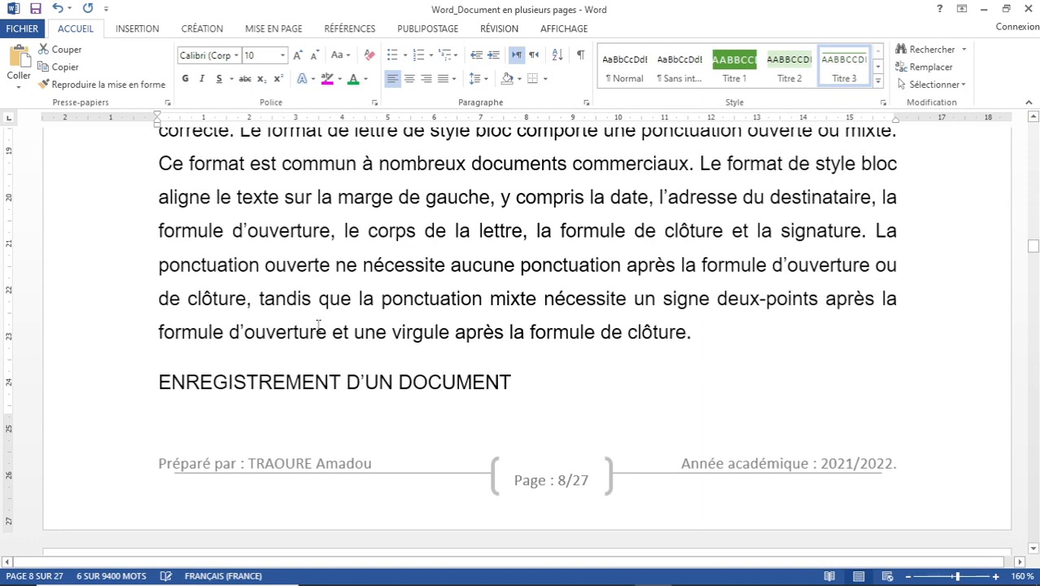
Make ENREGISTREMENT D'UN DOCUMENT Titre 1 and the first-time saving heading Titre 2.
{"action": "left_click_drag", "start_coordinate": [159, 381], "coordinate": [537, 383]}
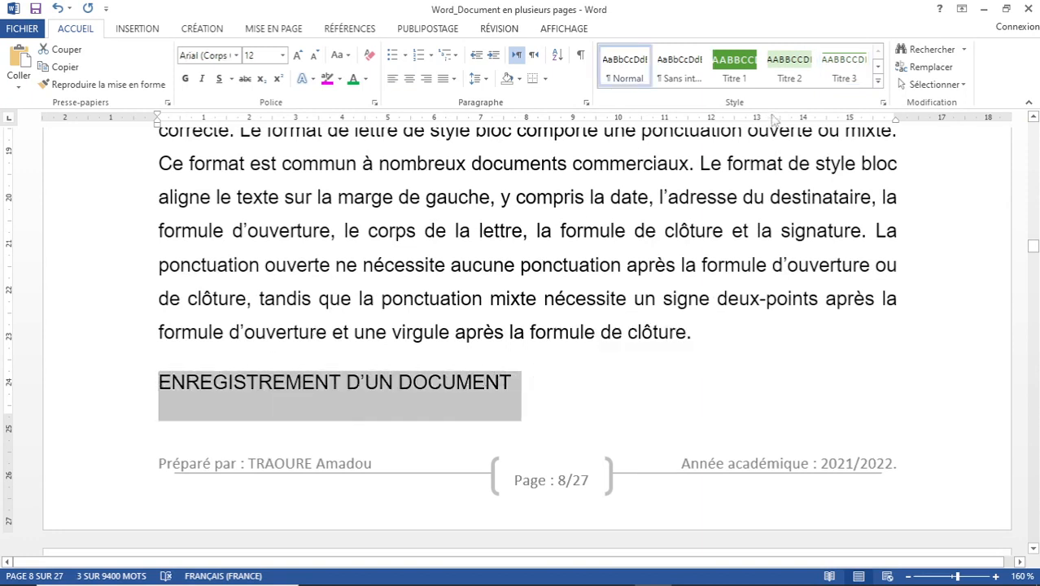
{"action": "left_click", "coordinate": [742, 72]}
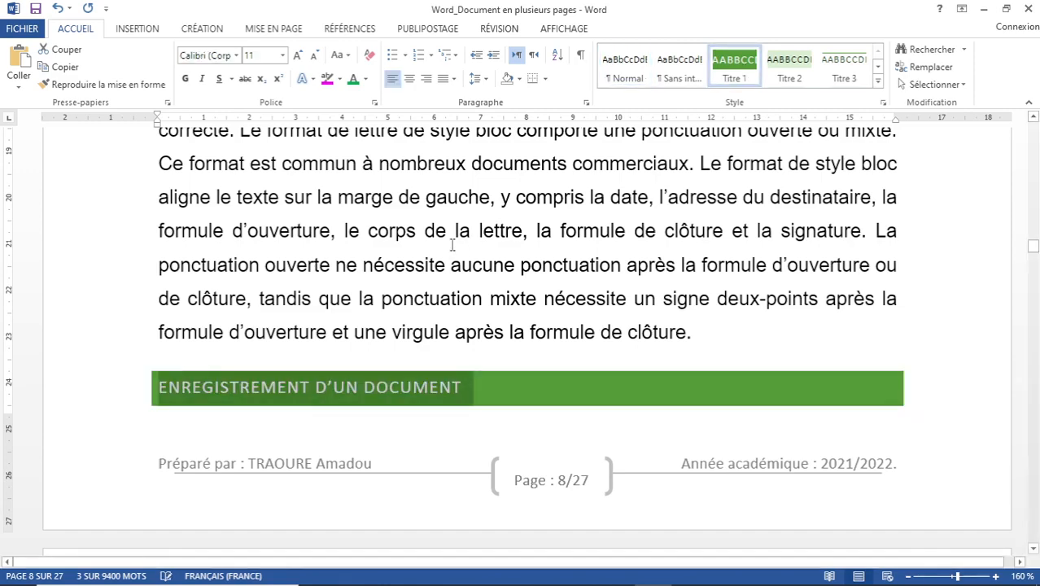
{"action": "scroll", "coordinate": [450, 244], "scroll_direction": "down", "scroll_amount": 5}
{"action": "scroll", "coordinate": [450, 248], "scroll_direction": "down", "scroll_amount": 4}
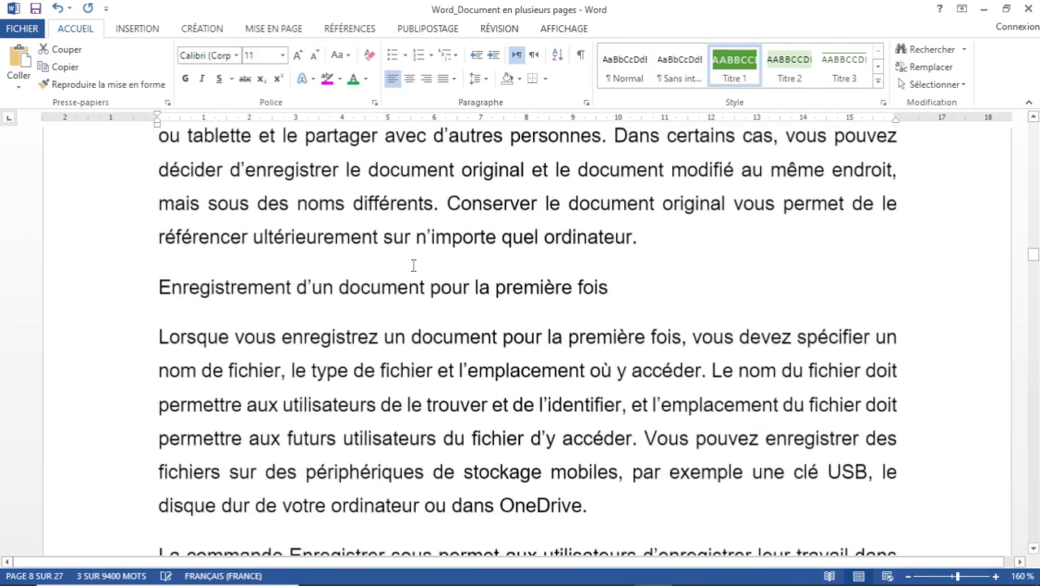
{"action": "left_click_drag", "start_coordinate": [160, 285], "coordinate": [645, 291]}
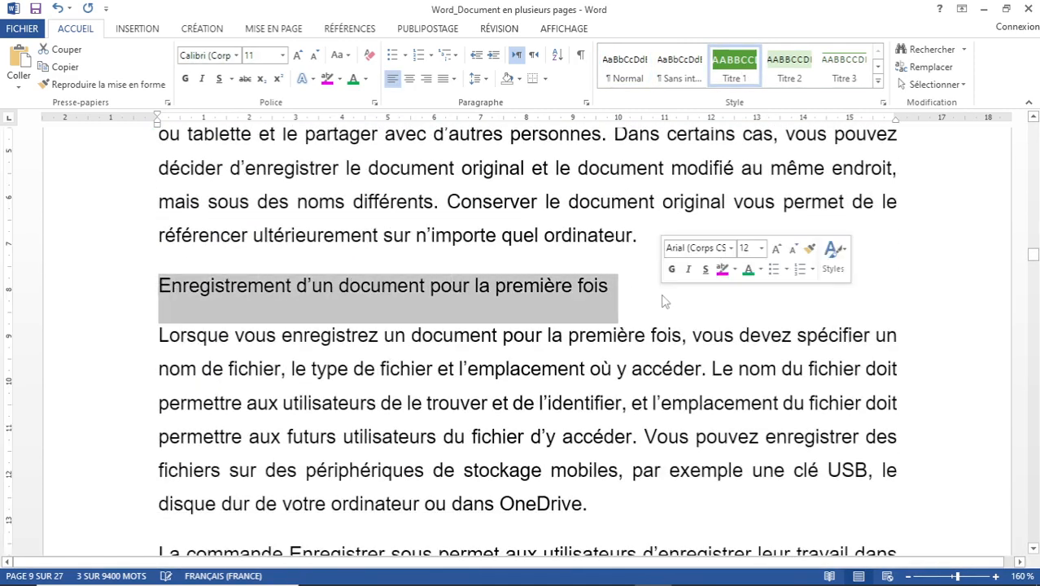
{"action": "left_click", "coordinate": [789, 69]}
{"action": "left_click", "coordinate": [382, 386]}
{"action": "scroll", "coordinate": [382, 383], "scroll_direction": "down", "scroll_amount": 6}
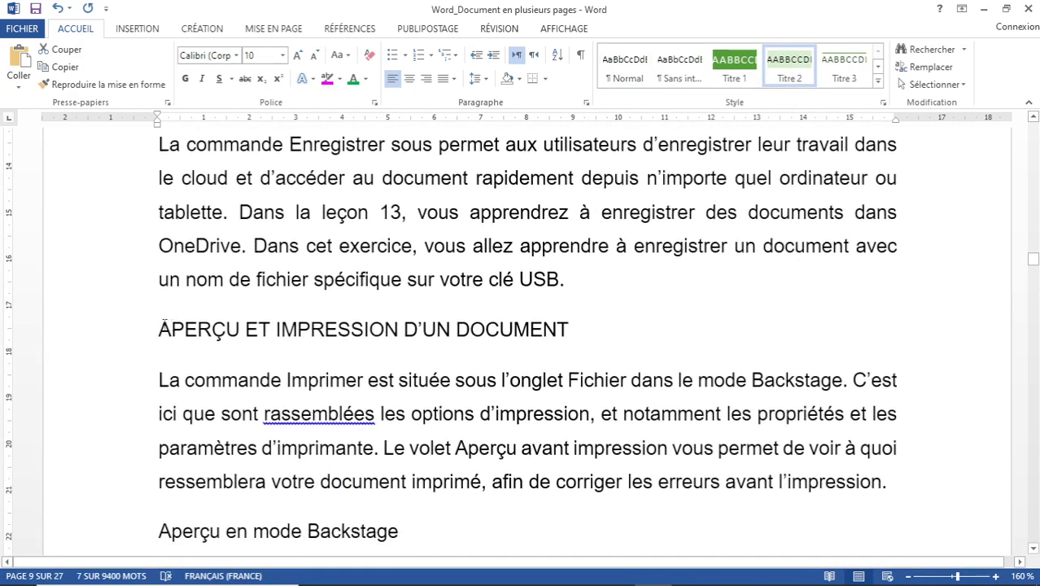
Make APERÇU ET IMPRESSION D'UN DOCUMENT Titre 1, with 'Aperçu en mode Backstage' and 'Utilisation du ruban' as Titre 2.
{"action": "left_click_drag", "start_coordinate": [160, 328], "coordinate": [623, 319]}
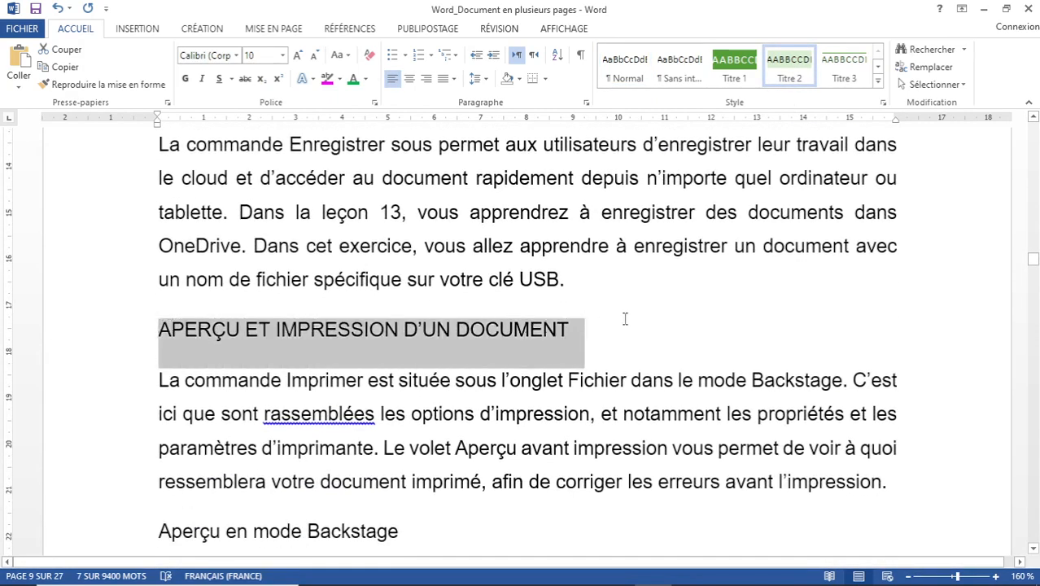
{"action": "left_click", "coordinate": [743, 65]}
{"action": "scroll", "coordinate": [339, 399], "scroll_direction": "down", "scroll_amount": 5}
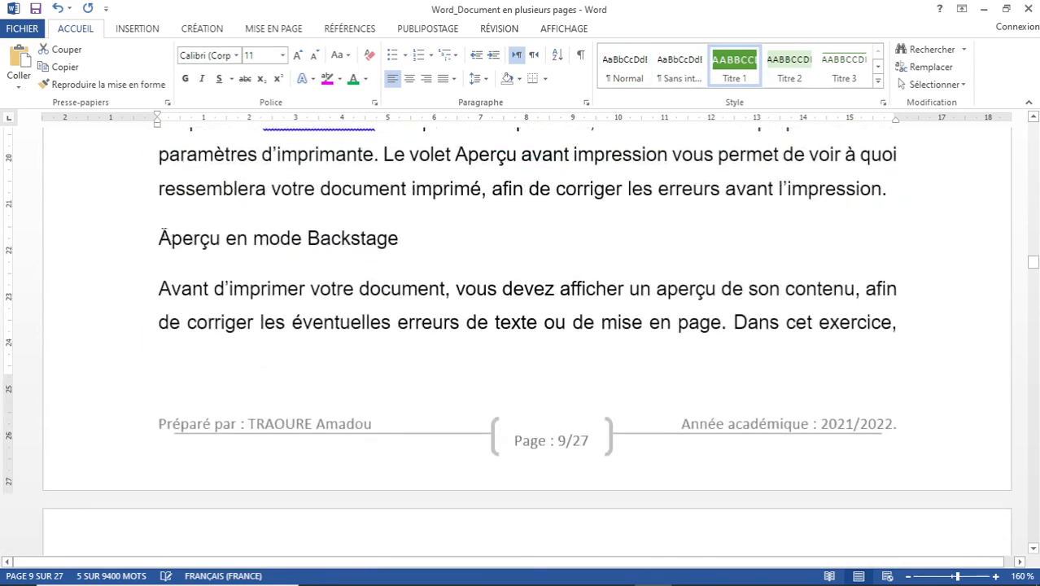
{"action": "left_click_drag", "start_coordinate": [160, 238], "coordinate": [460, 234]}
{"action": "left_click", "coordinate": [788, 65]}
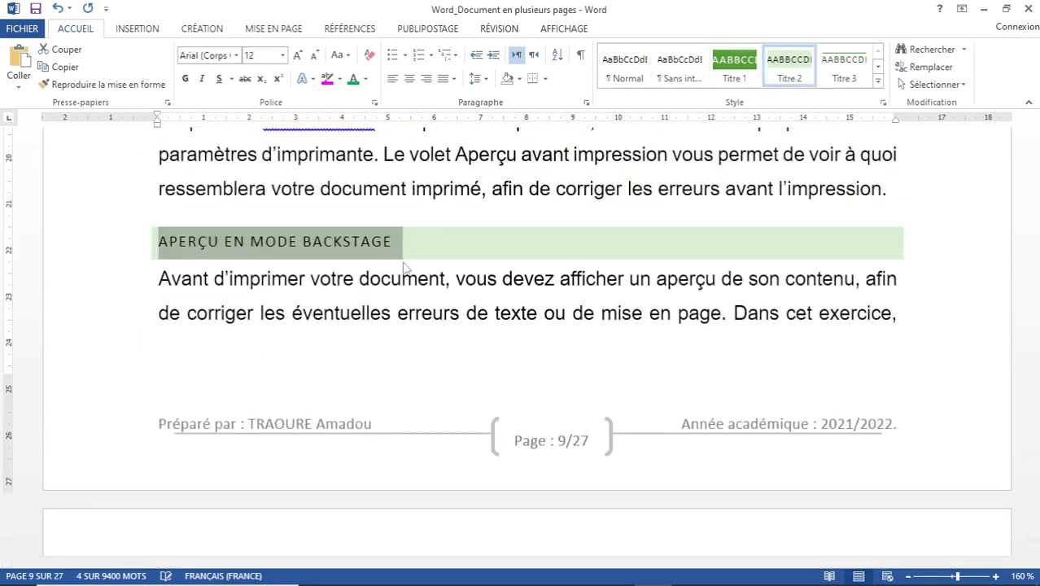
{"action": "scroll", "coordinate": [404, 267], "scroll_direction": "down", "scroll_amount": 8}
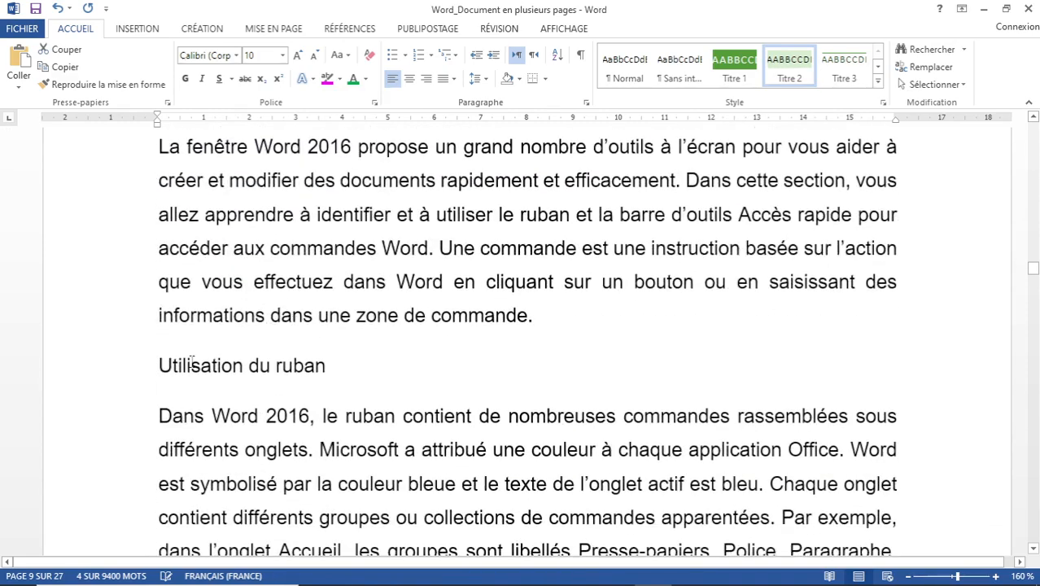
{"action": "left_click_drag", "start_coordinate": [155, 366], "coordinate": [371, 365]}
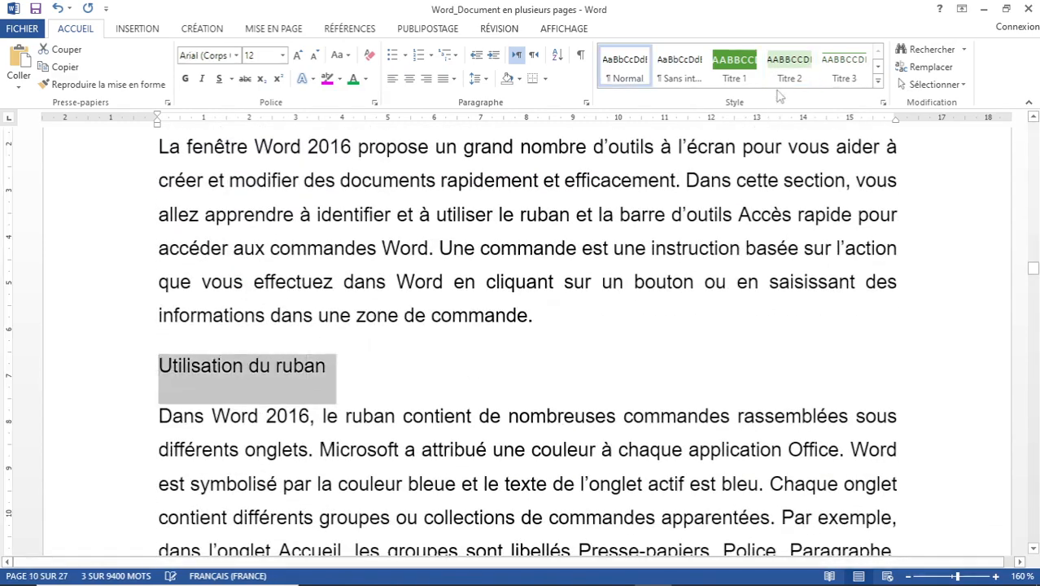
{"action": "left_click", "coordinate": [788, 67]}
{"action": "scroll", "coordinate": [317, 388], "scroll_direction": "down", "scroll_amount": 9}
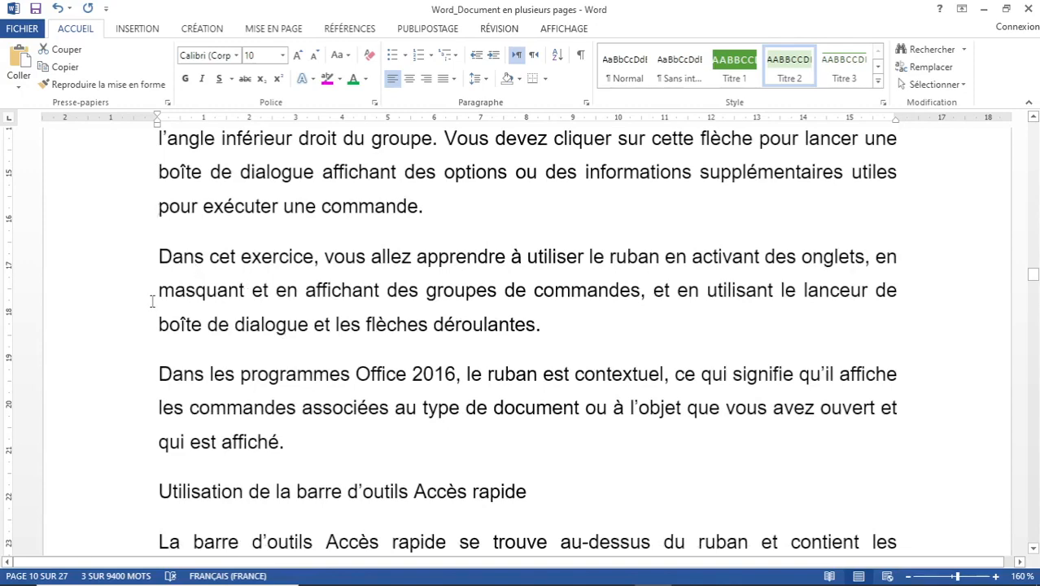
{"action": "scroll", "coordinate": [153, 301], "scroll_direction": "down", "scroll_amount": 2}
Set the Accès rapide toolbar heading to a level 3 heading.
{"action": "left_click_drag", "start_coordinate": [160, 376], "coordinate": [556, 369]}
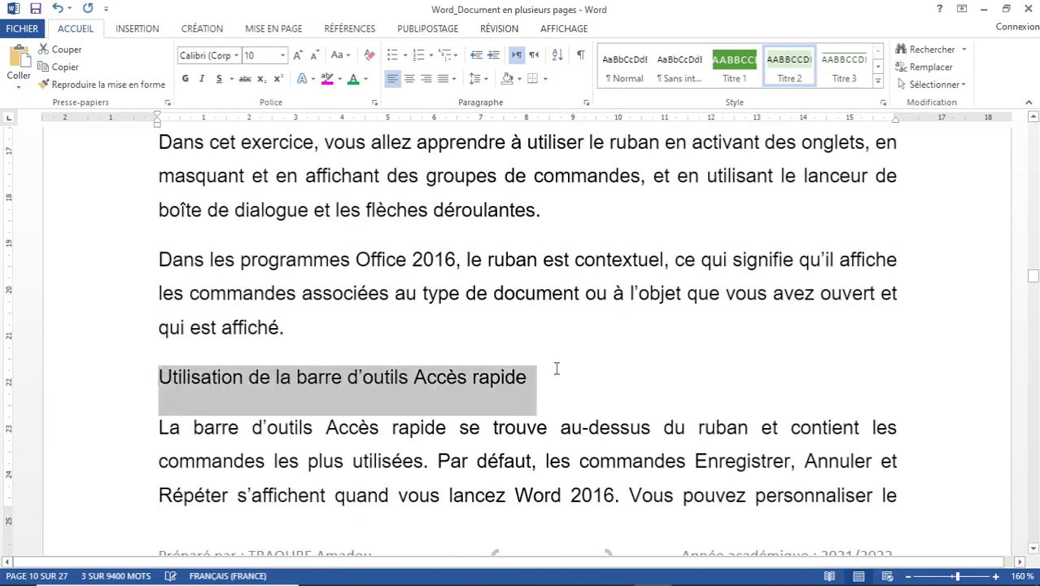
{"action": "left_click", "coordinate": [844, 66]}
{"action": "scroll", "coordinate": [419, 323], "scroll_direction": "down", "scroll_amount": 5}
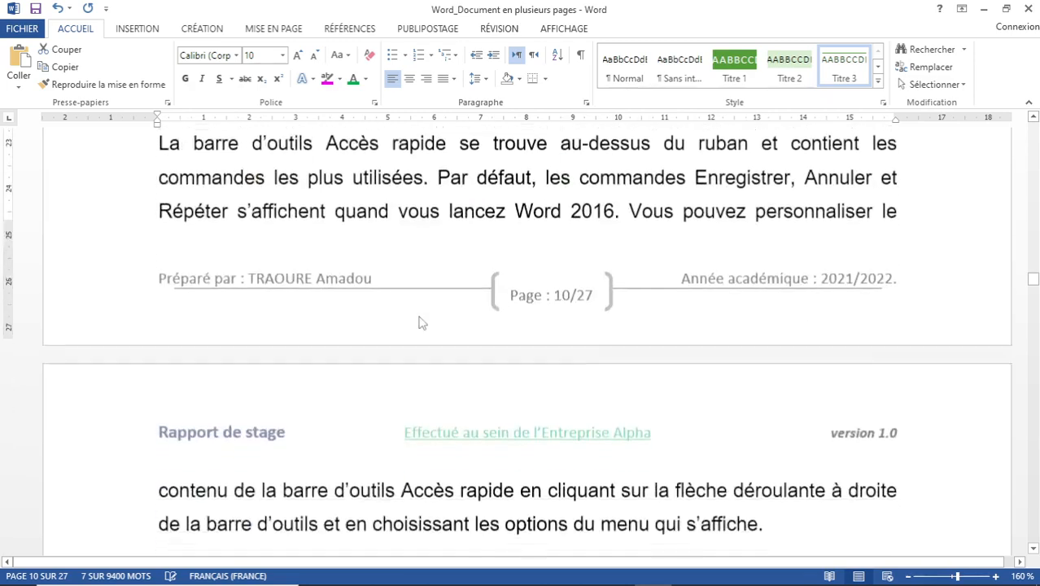
{"action": "scroll", "coordinate": [419, 323], "scroll_direction": "down", "scroll_amount": 5}
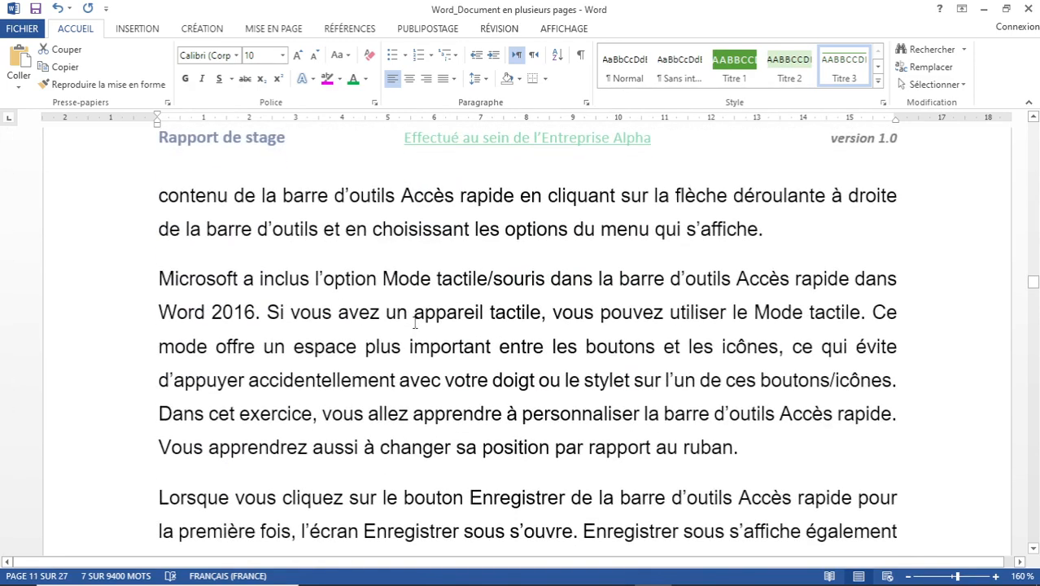
{"action": "scroll", "coordinate": [392, 279], "scroll_direction": "down", "scroll_amount": 10}
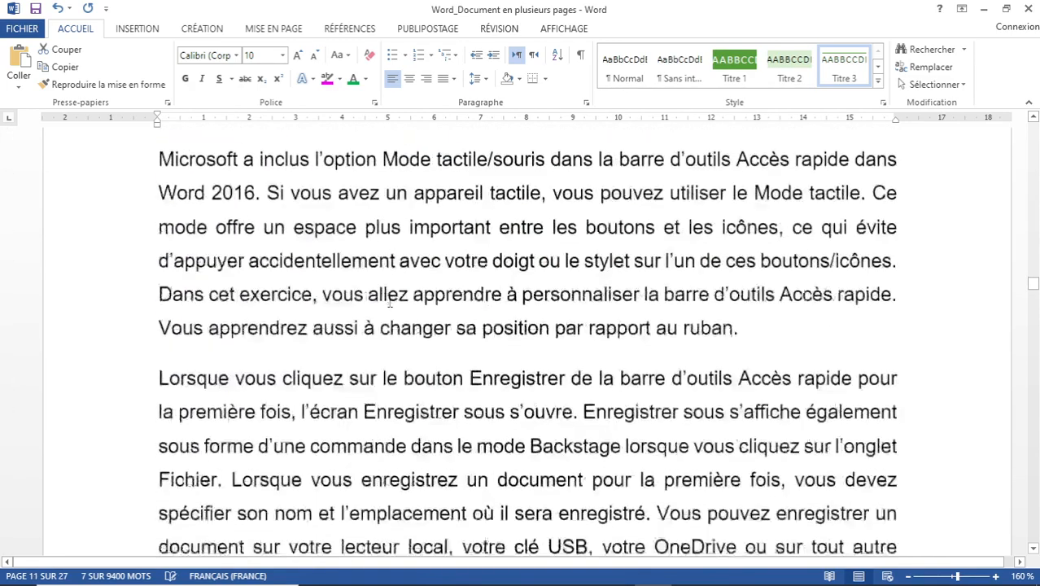
{"action": "scroll", "coordinate": [350, 311], "scroll_direction": "down", "scroll_amount": 2}
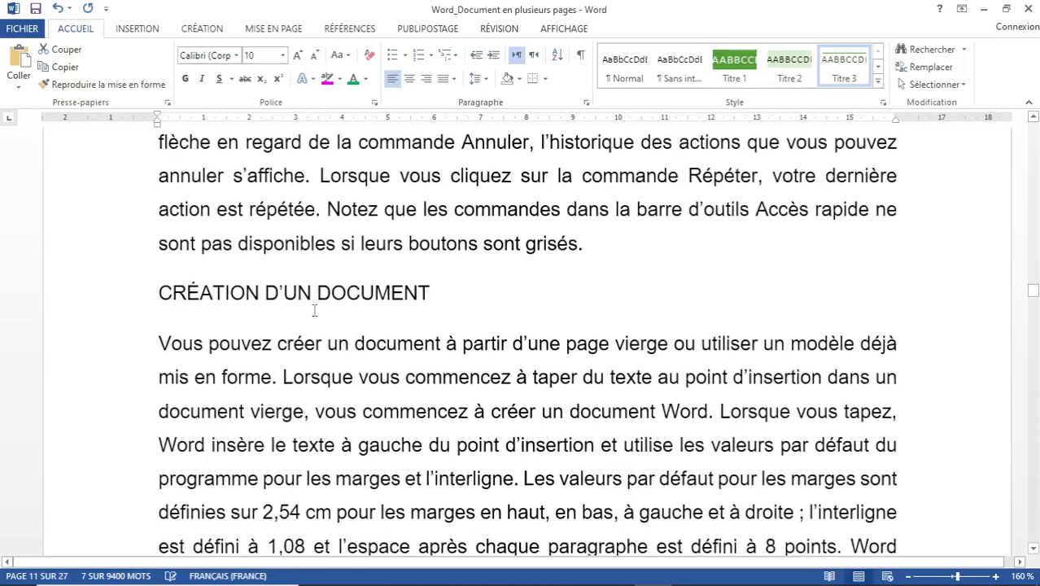
Reselect CRÉATION D'UN DOCUMENT precisely and make it a Titre 1 heading.
{"action": "left_click_drag", "start_coordinate": [260, 294], "coordinate": [469, 272]}
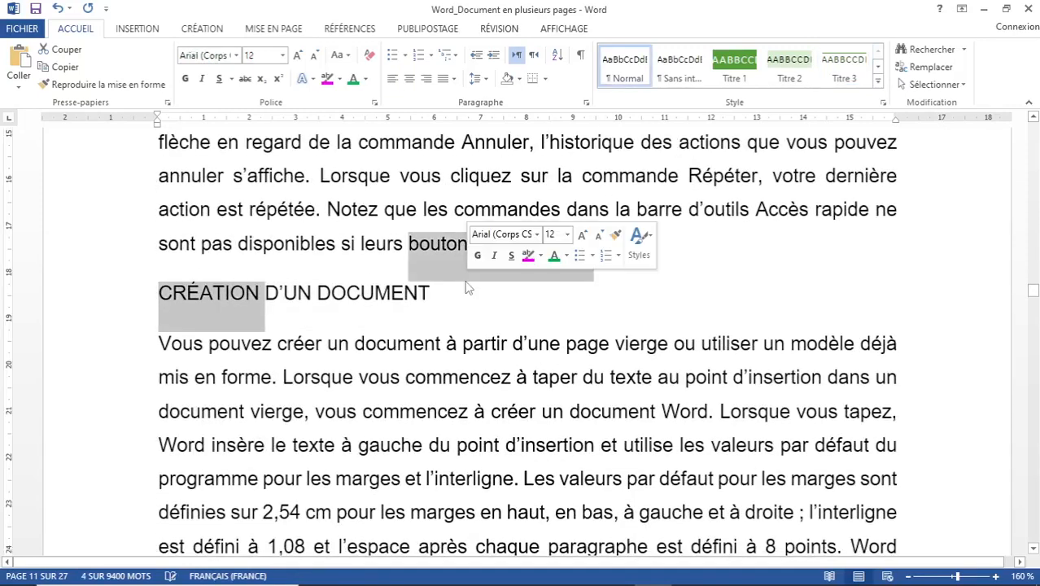
{"action": "left_click", "coordinate": [261, 297]}
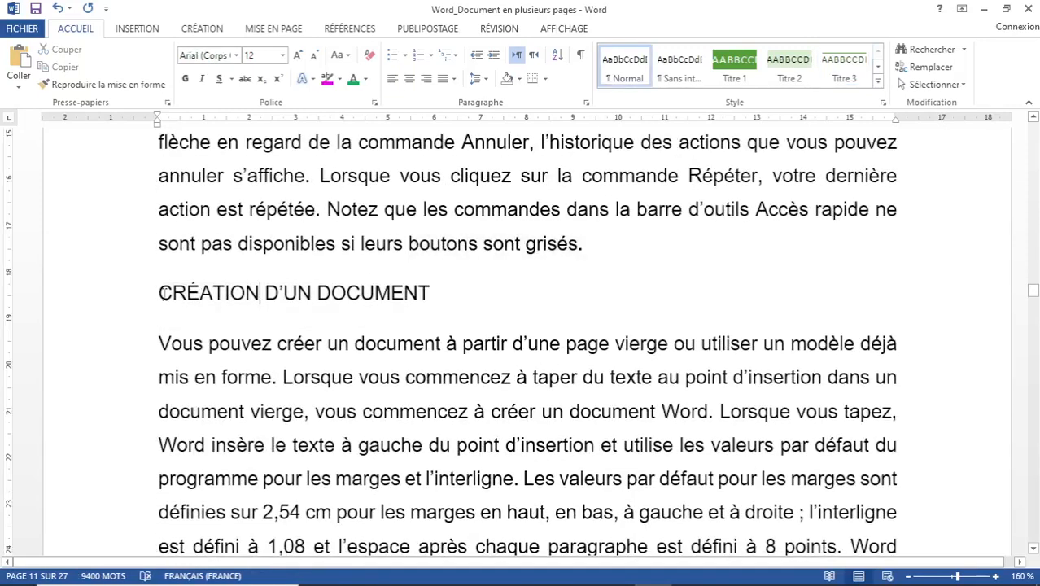
{"action": "left_click_drag", "start_coordinate": [162, 294], "coordinate": [492, 285]}
{"action": "left_click", "coordinate": [734, 65]}
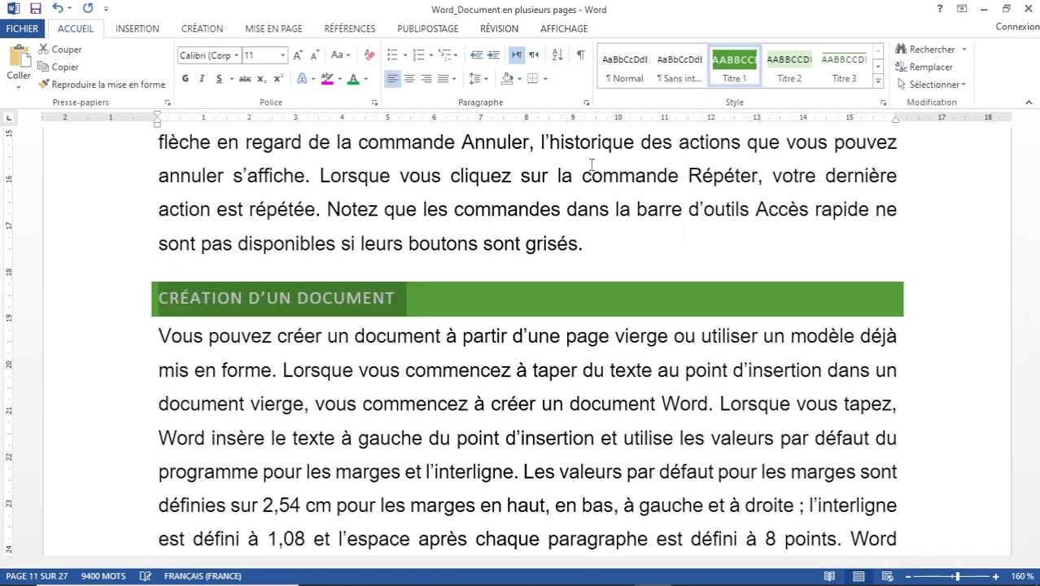
{"action": "scroll", "coordinate": [360, 320], "scroll_direction": "down", "scroll_amount": 6}
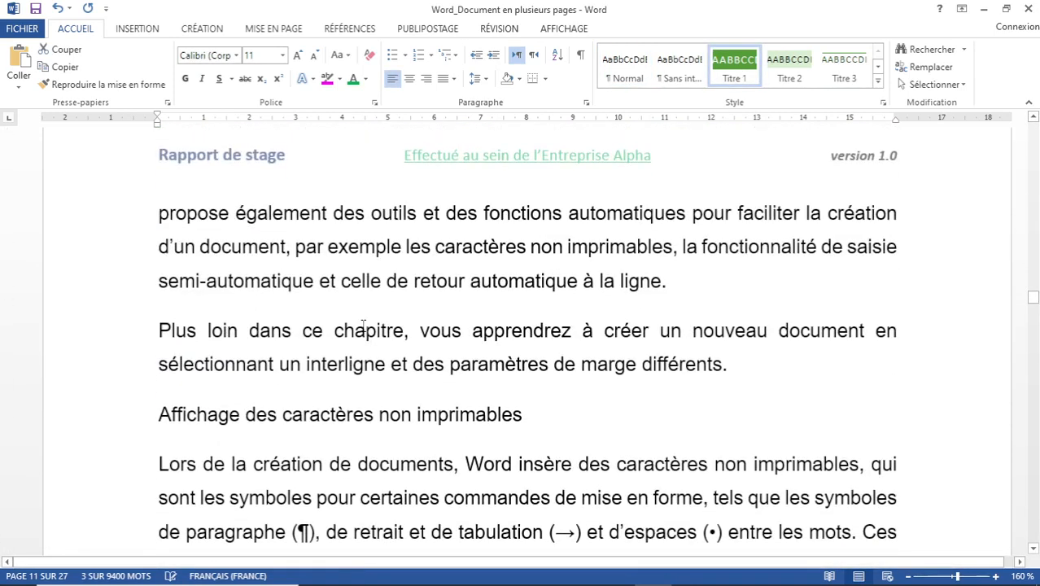
{"action": "scroll", "coordinate": [363, 324], "scroll_direction": "down", "scroll_amount": 1}
Apply Titre 2 to 'Affichage des caractères non imprimables' and 'Masquage des espaces'.
{"action": "left_click_drag", "start_coordinate": [213, 356], "coordinate": [553, 347]}
{"action": "left_click", "coordinate": [294, 364]}
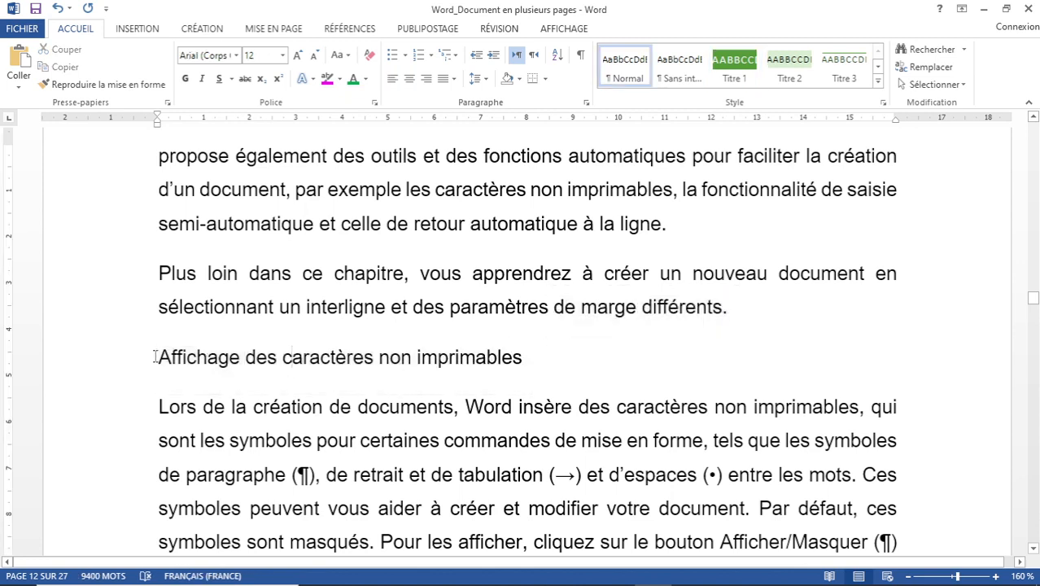
{"action": "left_click_drag", "start_coordinate": [154, 357], "coordinate": [537, 353]}
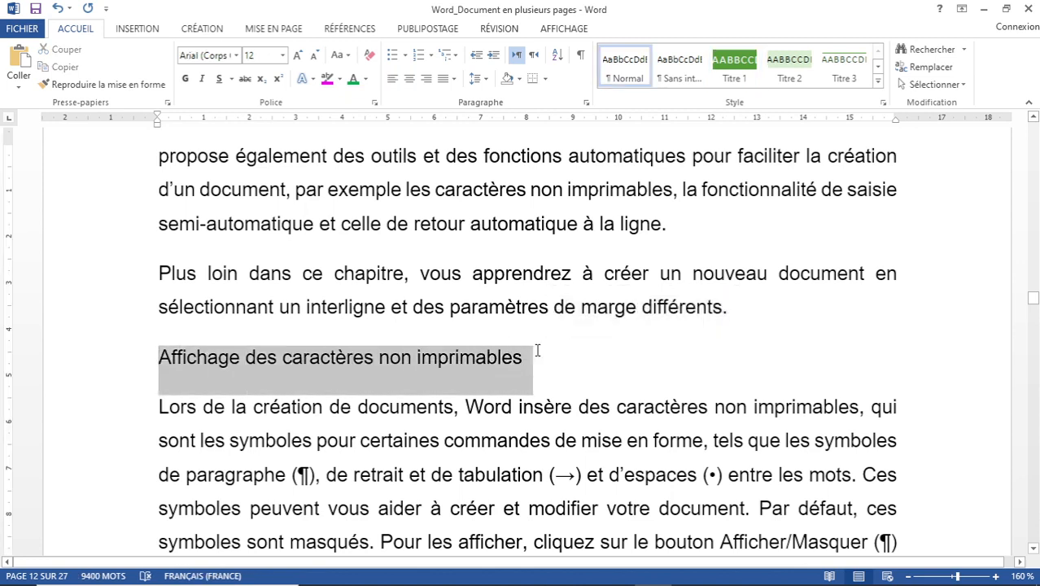
{"action": "left_click", "coordinate": [789, 65]}
{"action": "scroll", "coordinate": [409, 350], "scroll_direction": "down", "scroll_amount": 5}
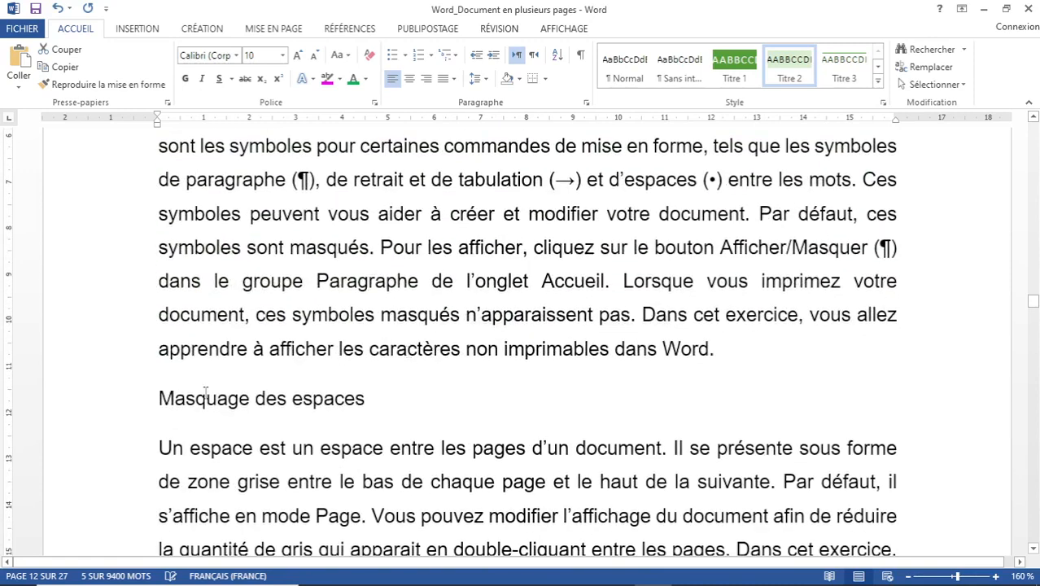
{"action": "left_click_drag", "start_coordinate": [158, 397], "coordinate": [360, 394]}
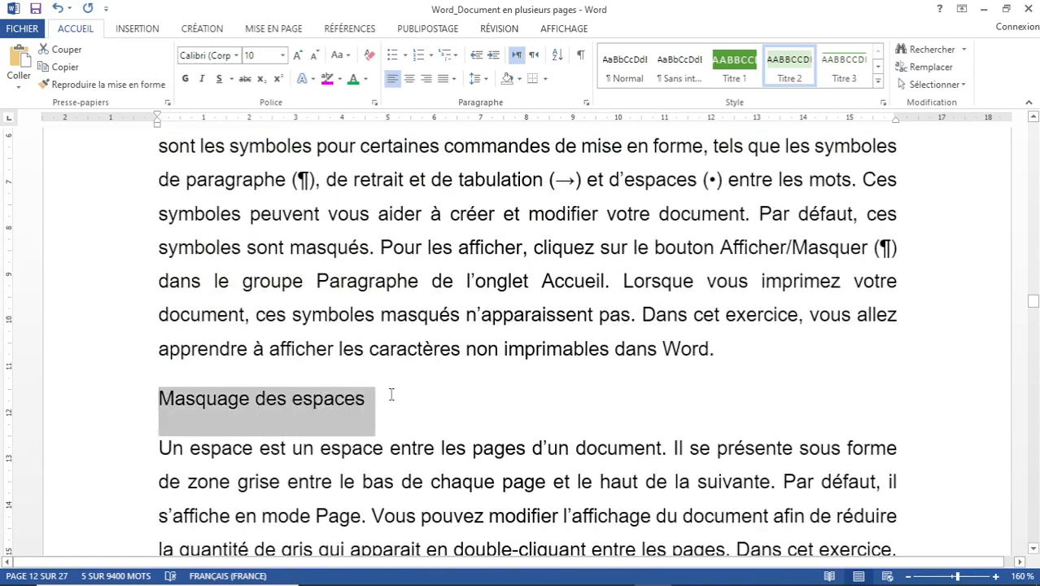
{"action": "left_click", "coordinate": [789, 67]}
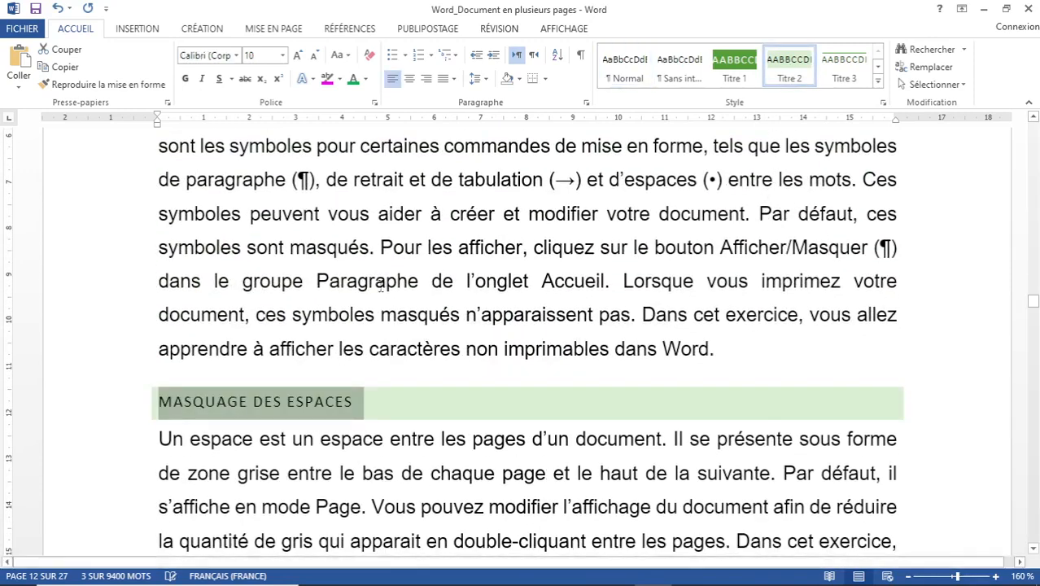
Jump to the document end with Ctrl+End and insert a page break, creating page 28.
{"action": "left_click", "coordinate": [341, 242]}
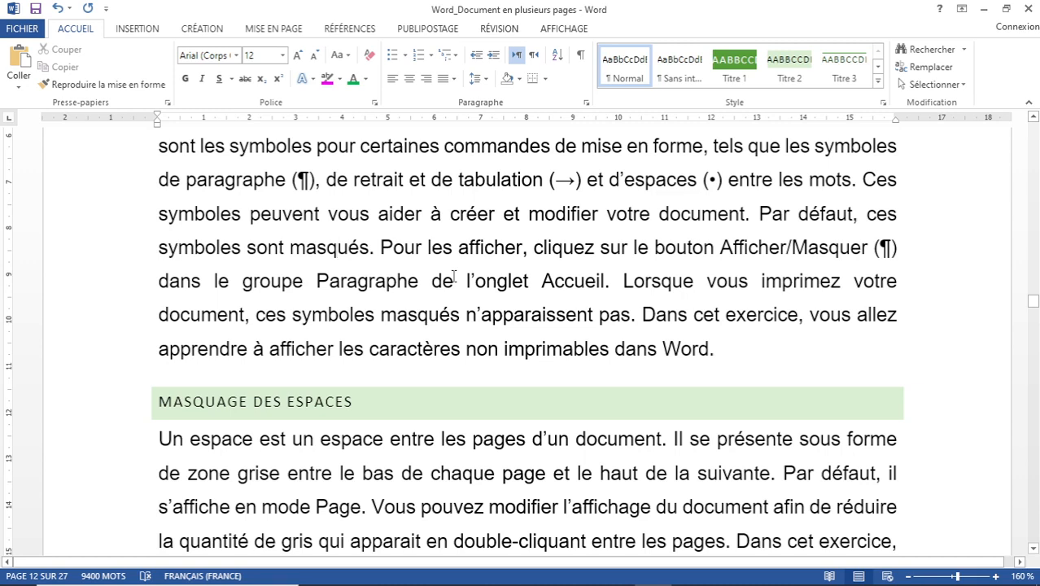
{"action": "key", "text": "ctrl+End"}
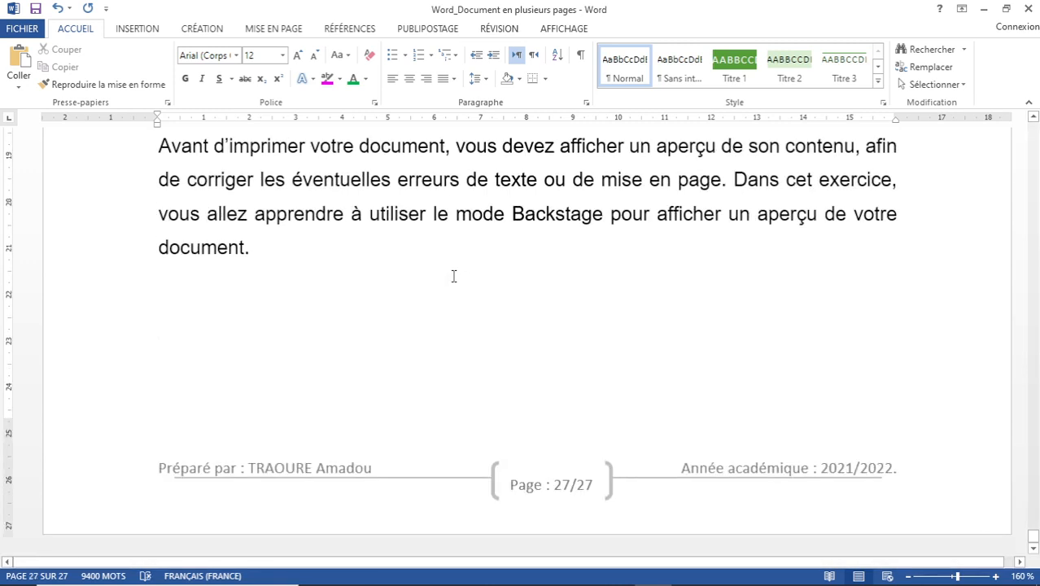
{"action": "key", "text": "ctrl+Return"}
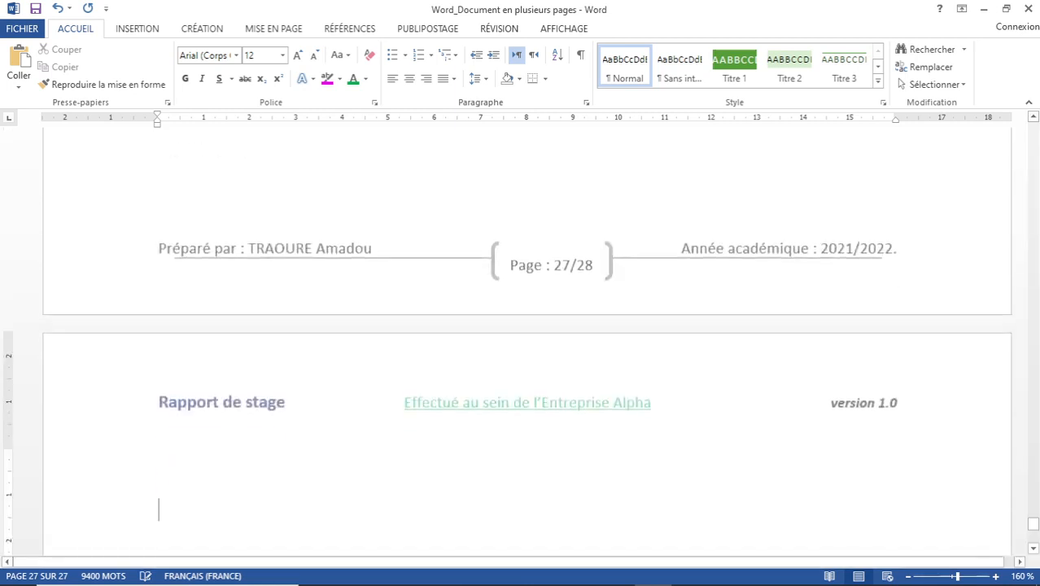
{"action": "scroll", "coordinate": [283, 287], "scroll_direction": "down", "scroll_amount": 2}
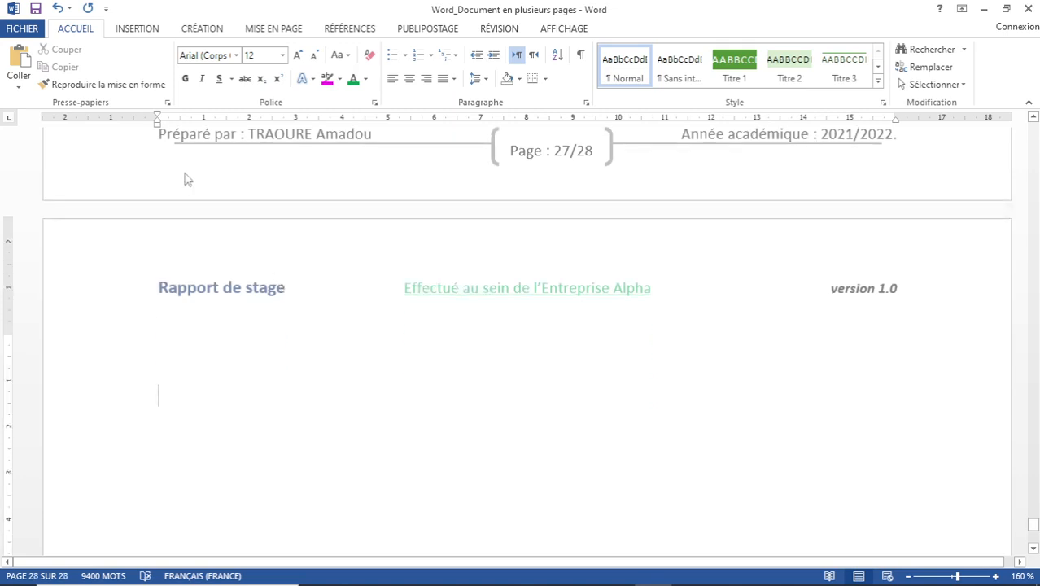
Insert Table automatique 1 from the Références tab's Table des matières gallery on page 28.
{"action": "left_click", "coordinate": [350, 29]}
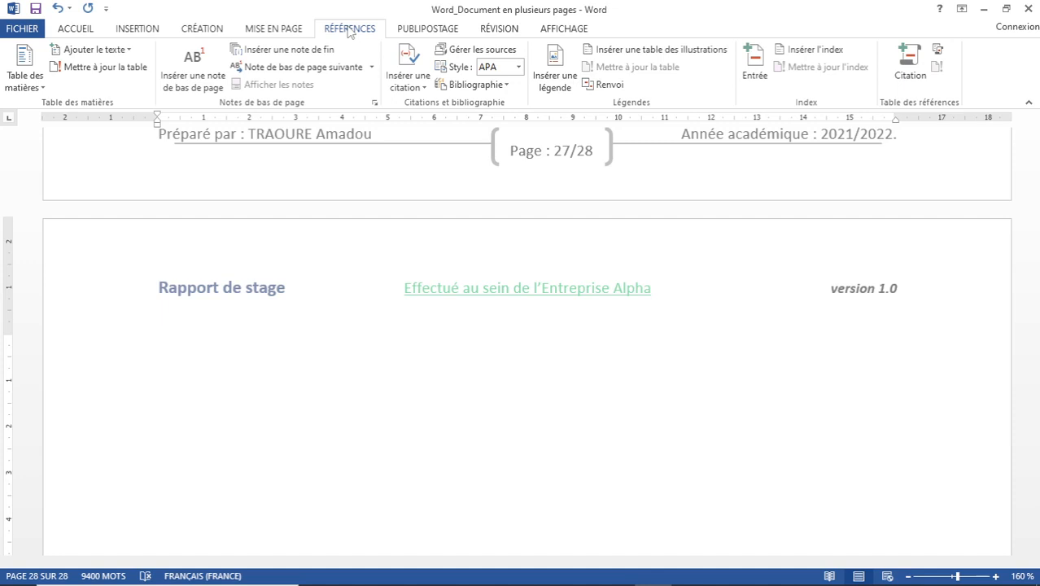
{"action": "left_click", "coordinate": [40, 88]}
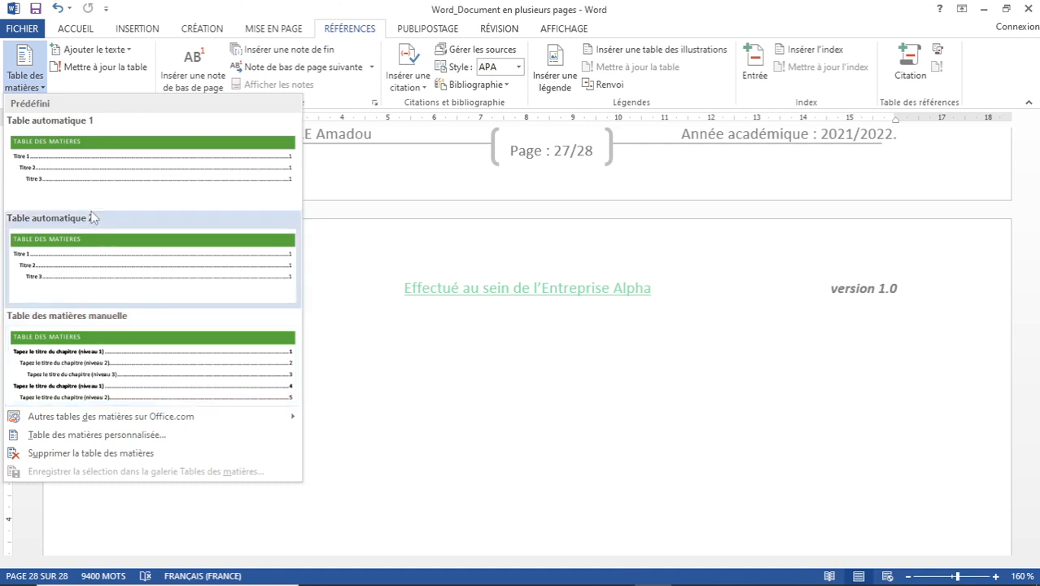
{"action": "left_click", "coordinate": [62, 151]}
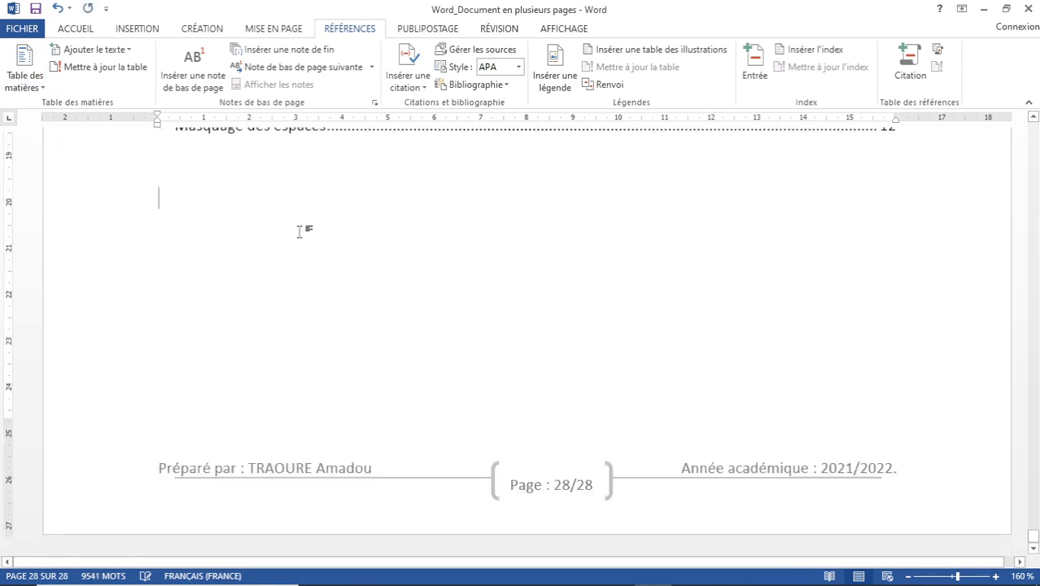
{"action": "scroll", "coordinate": [302, 232], "scroll_direction": "up", "scroll_amount": 5}
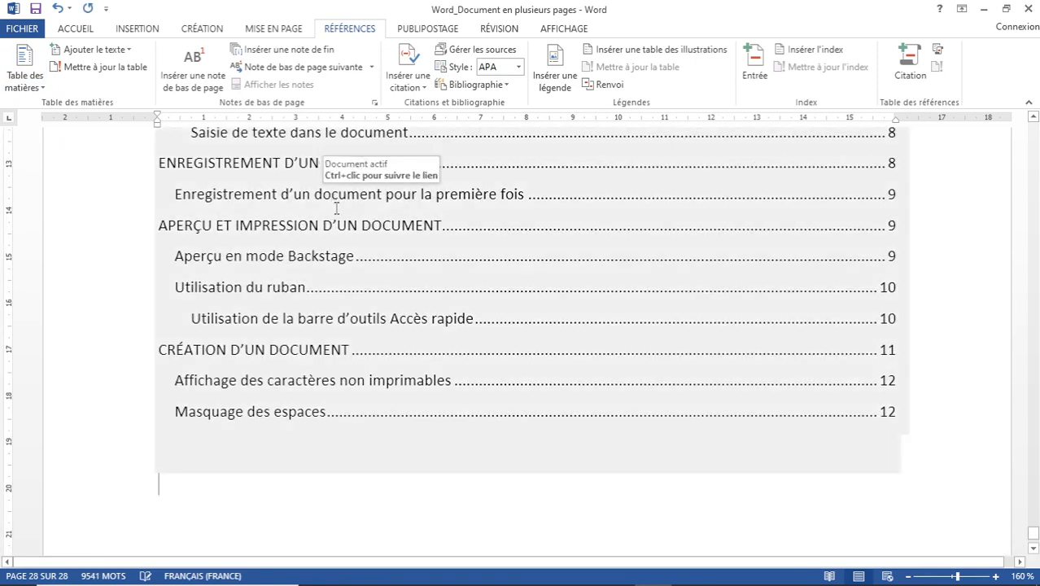
{"action": "scroll", "coordinate": [333, 206], "scroll_direction": "up", "scroll_amount": 6}
{"action": "scroll", "coordinate": [356, 218], "scroll_direction": "up", "scroll_amount": 4}
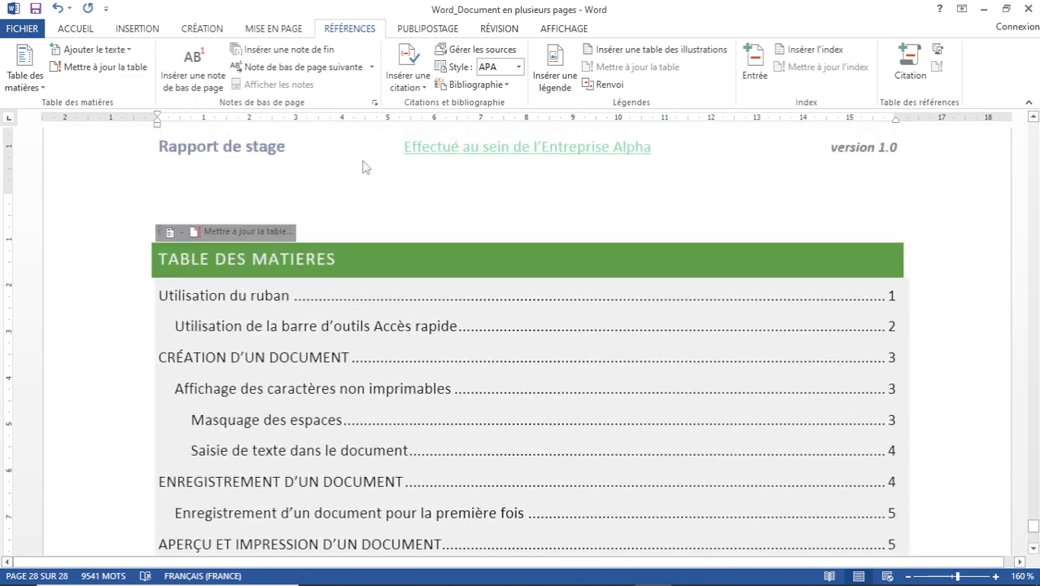
{"action": "left_click", "coordinate": [374, 208]}
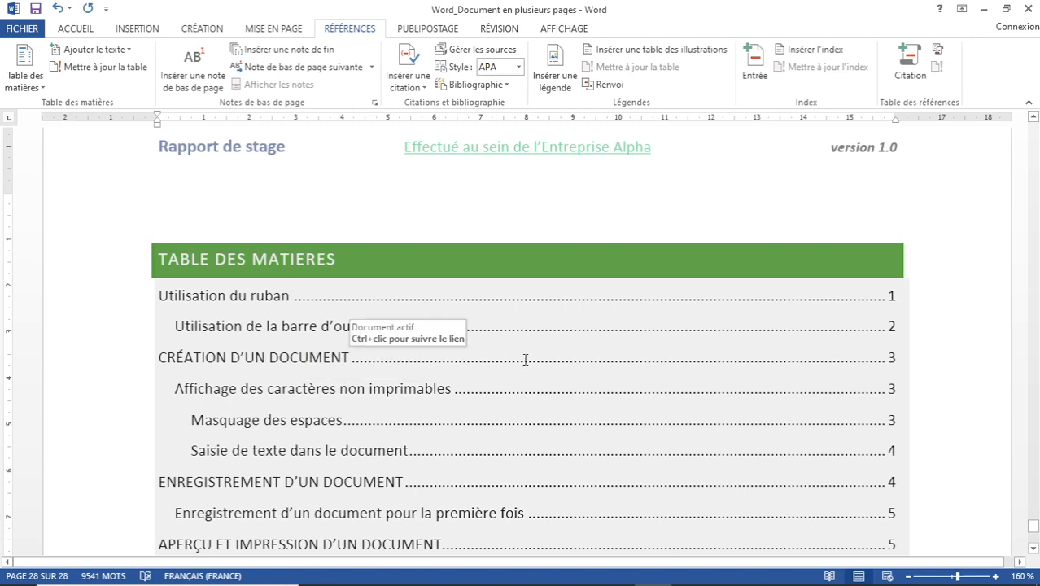
{"action": "scroll", "coordinate": [570, 358], "scroll_direction": "down", "scroll_amount": 3}
{"action": "scroll", "coordinate": [869, 167], "scroll_direction": "down", "scroll_amount": 10}
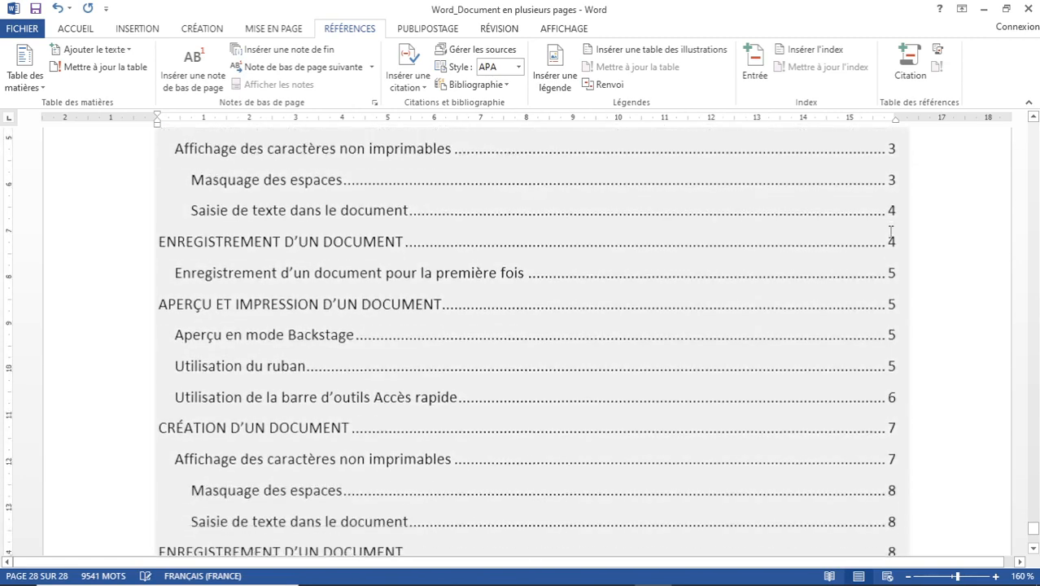
{"action": "scroll", "coordinate": [891, 248], "scroll_direction": "up", "scroll_amount": 10}
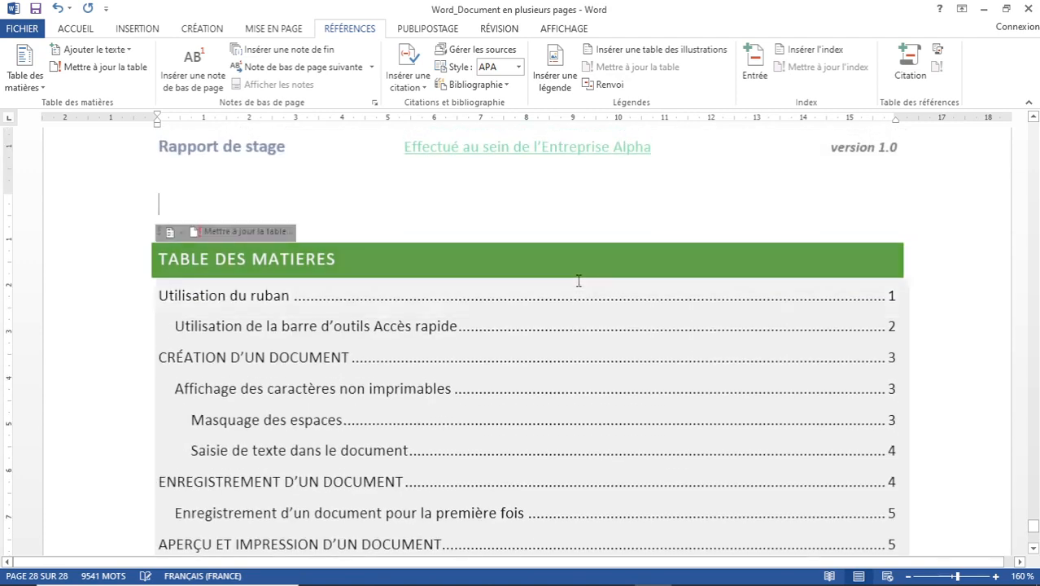
{"action": "scroll", "coordinate": [655, 279], "scroll_direction": "down", "scroll_amount": 3}
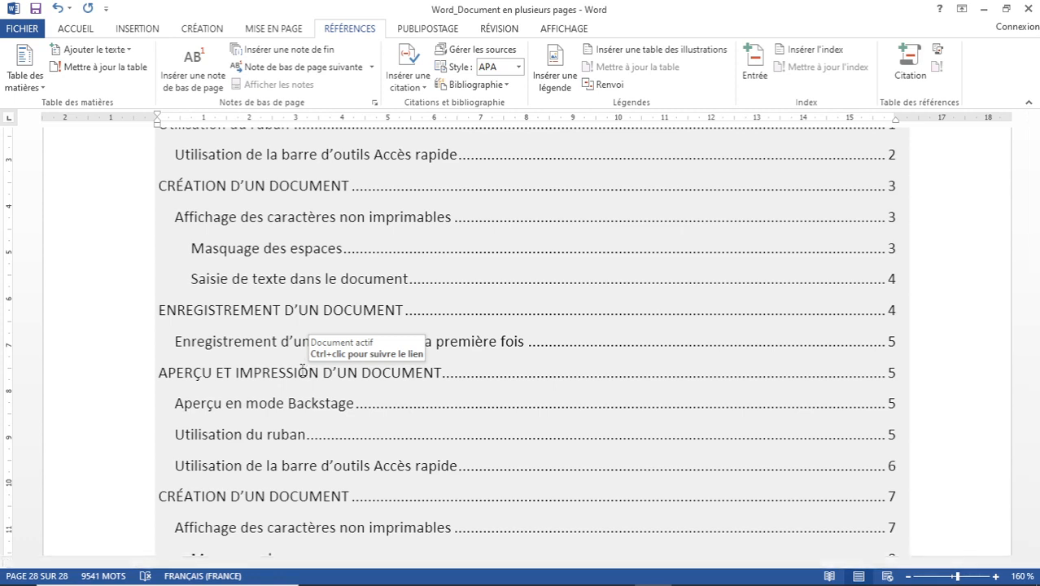
Follow the APERÇU ET IMPRESSION D'UN DOCUMENT contents link, then return to the table of contents.
{"action": "left_click", "coordinate": [293, 376], "text": "ctrl"}
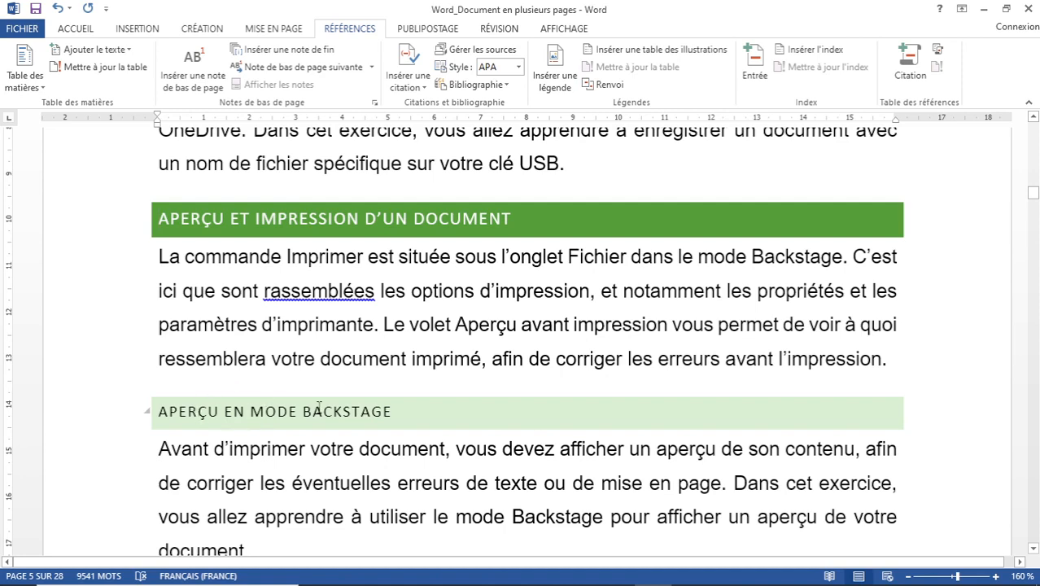
{"action": "scroll", "coordinate": [319, 409], "scroll_direction": "down", "scroll_amount": 1}
{"action": "scroll", "coordinate": [319, 407], "scroll_direction": "up", "scroll_amount": 1}
{"action": "key", "text": "ctrl+End"}
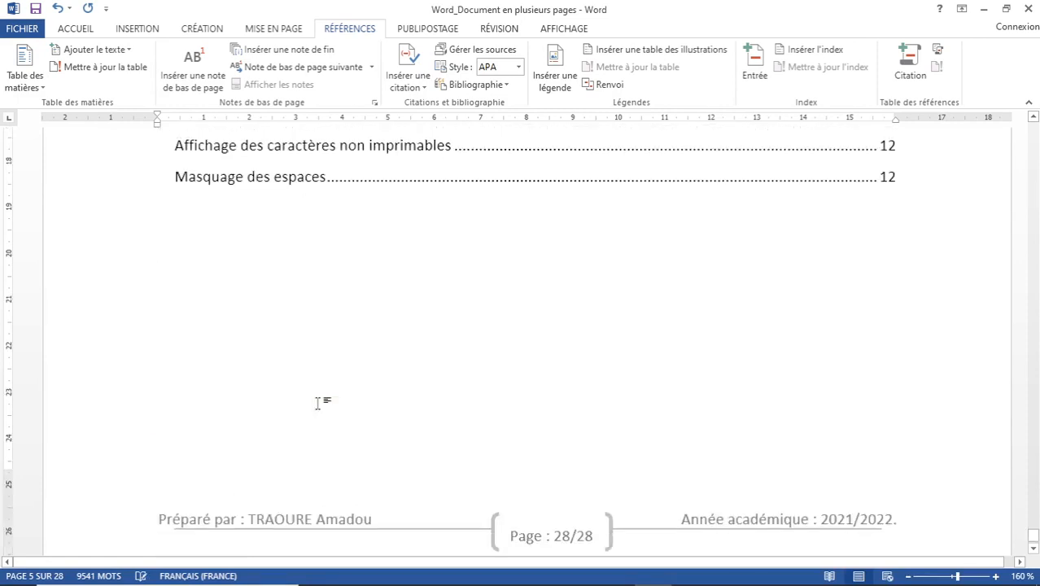
{"action": "scroll", "coordinate": [313, 350], "scroll_direction": "up", "scroll_amount": 2}
{"action": "scroll", "coordinate": [316, 346], "scroll_direction": "up", "scroll_amount": 3}
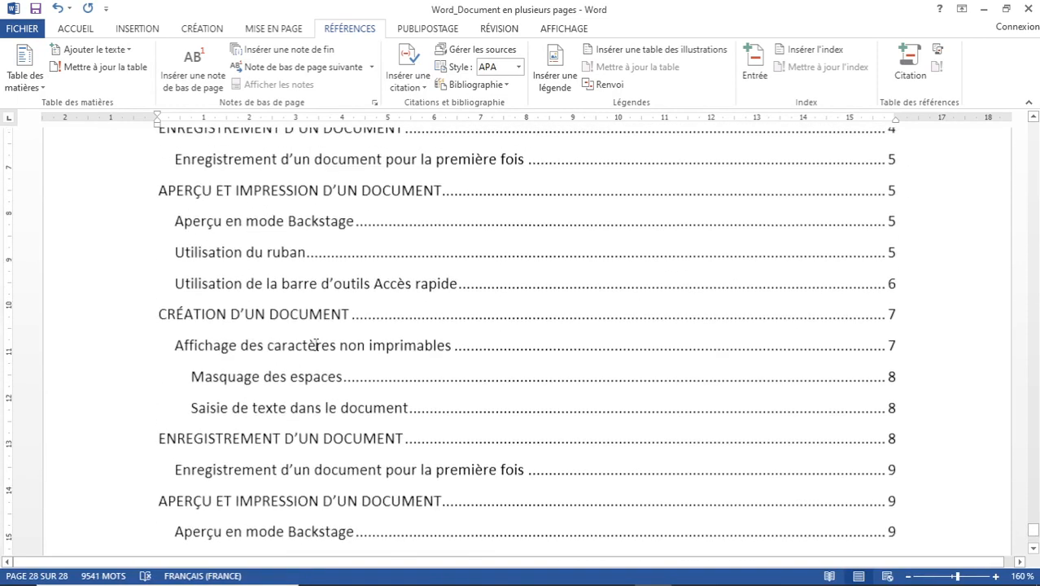
{"action": "left_click", "coordinate": [319, 332]}
{"action": "scroll", "coordinate": [319, 332], "scroll_direction": "up", "scroll_amount": 2}
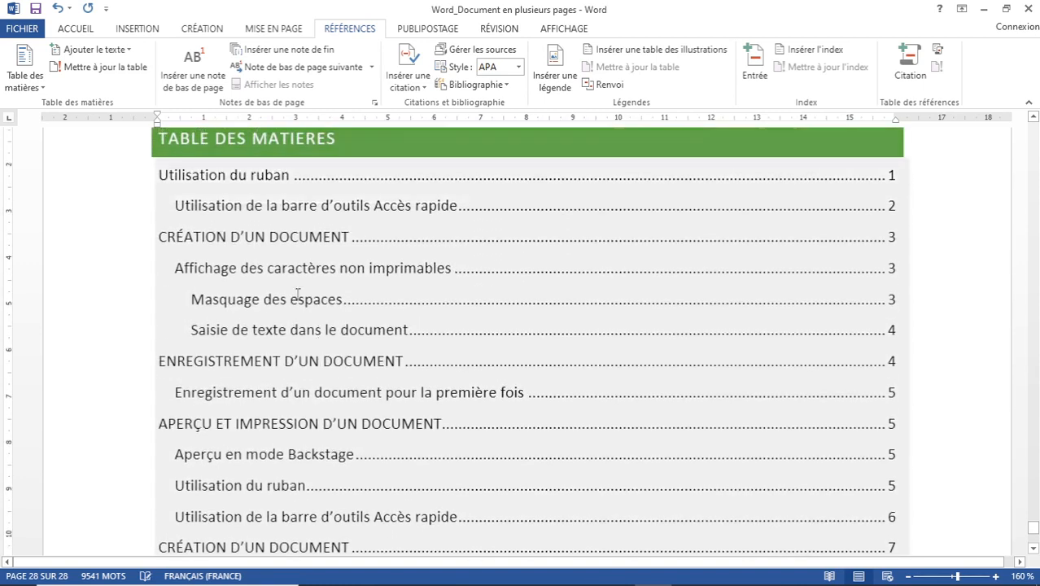
{"action": "scroll", "coordinate": [278, 286], "scroll_direction": "down", "scroll_amount": 2}
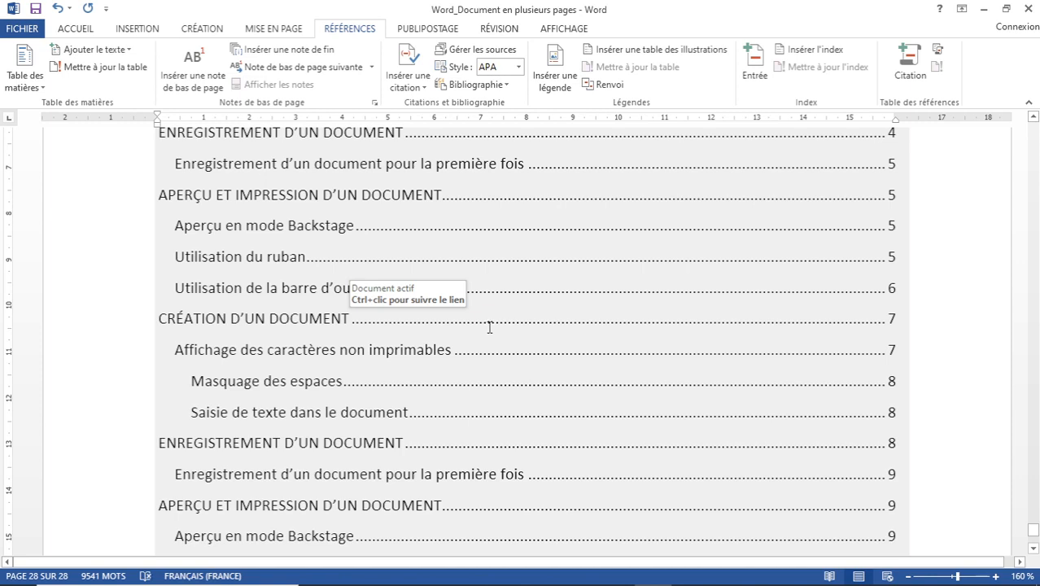
Follow the CRÉATION D'UN DOCUMENT contents link, then open the Ajouter le texte dropdown.
{"action": "left_click", "coordinate": [259, 321], "text": "ctrl"}
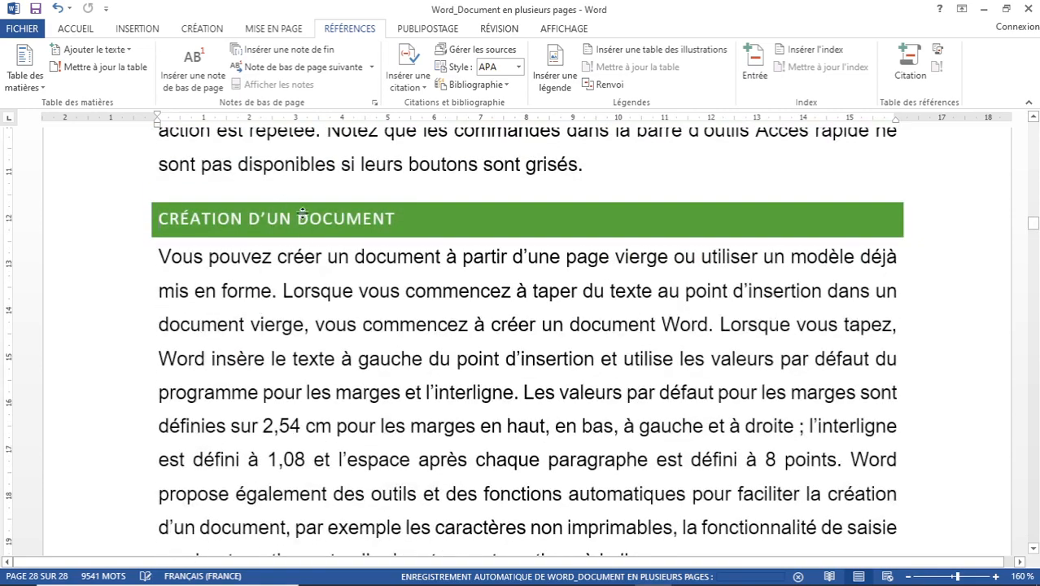
{"action": "scroll", "coordinate": [533, 283], "scroll_direction": "down", "scroll_amount": 7}
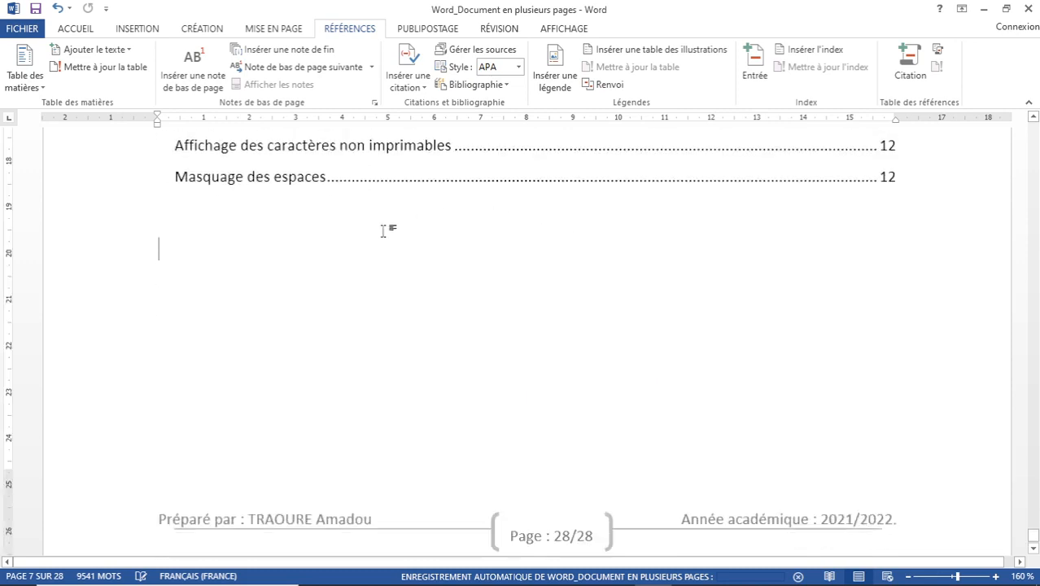
{"action": "scroll", "coordinate": [384, 230], "scroll_direction": "up", "scroll_amount": 5}
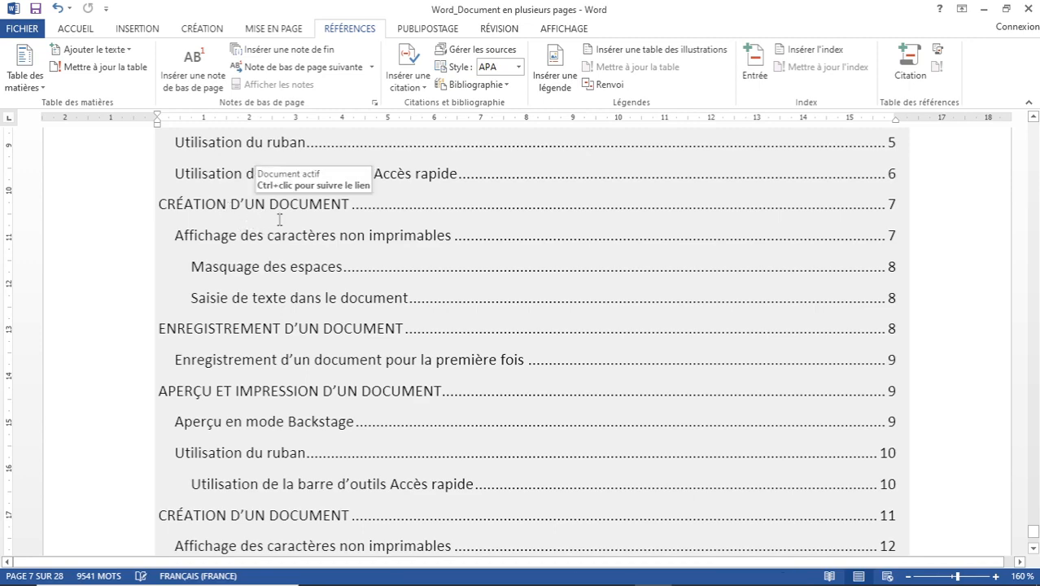
{"action": "scroll", "coordinate": [296, 216], "scroll_direction": "up", "scroll_amount": 4}
{"action": "scroll", "coordinate": [297, 216], "scroll_direction": "up", "scroll_amount": 1}
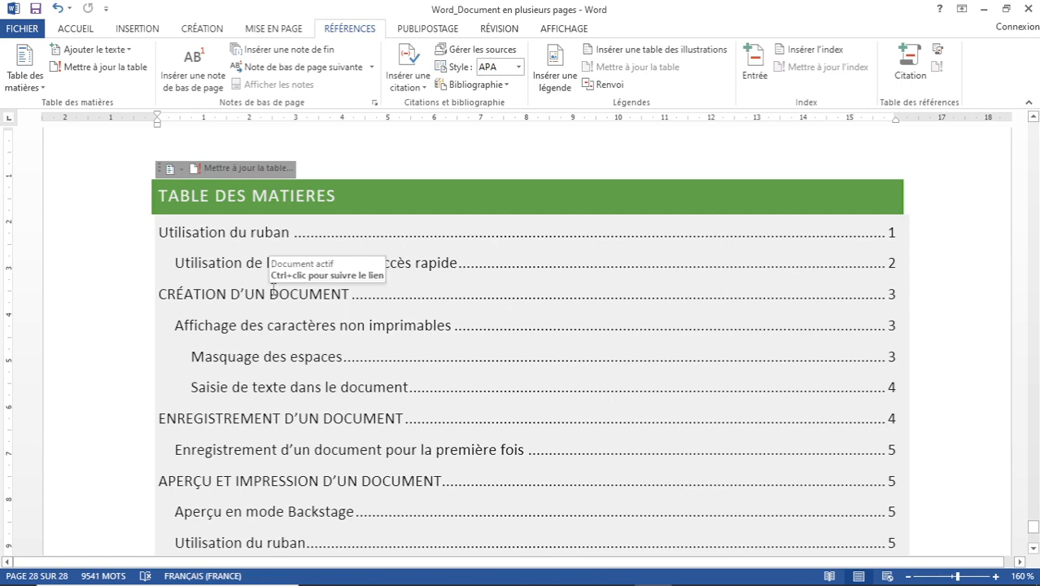
{"action": "scroll", "coordinate": [271, 266], "scroll_direction": "down", "scroll_amount": 8}
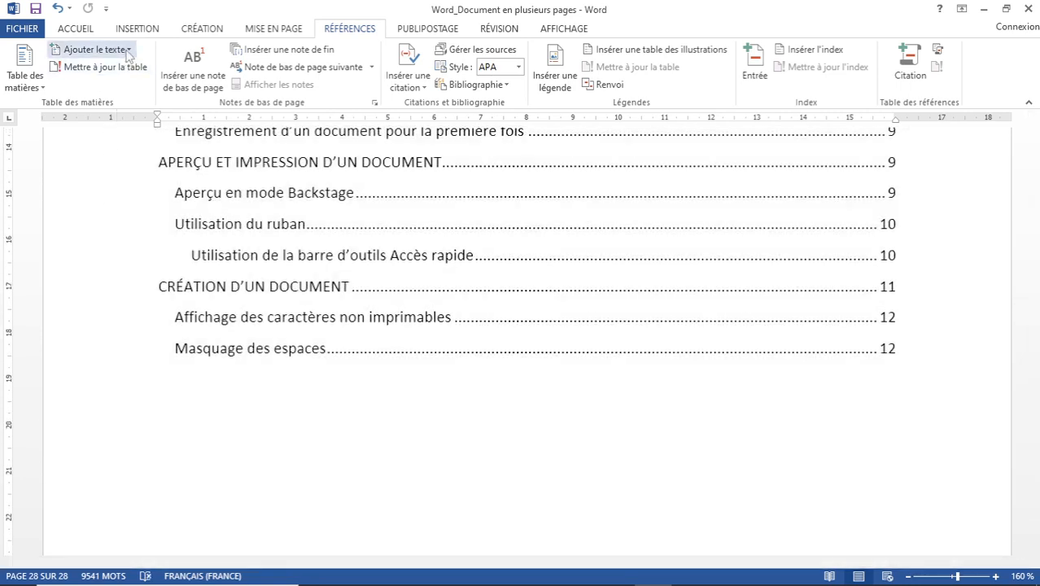
{"action": "left_click", "coordinate": [127, 51]}
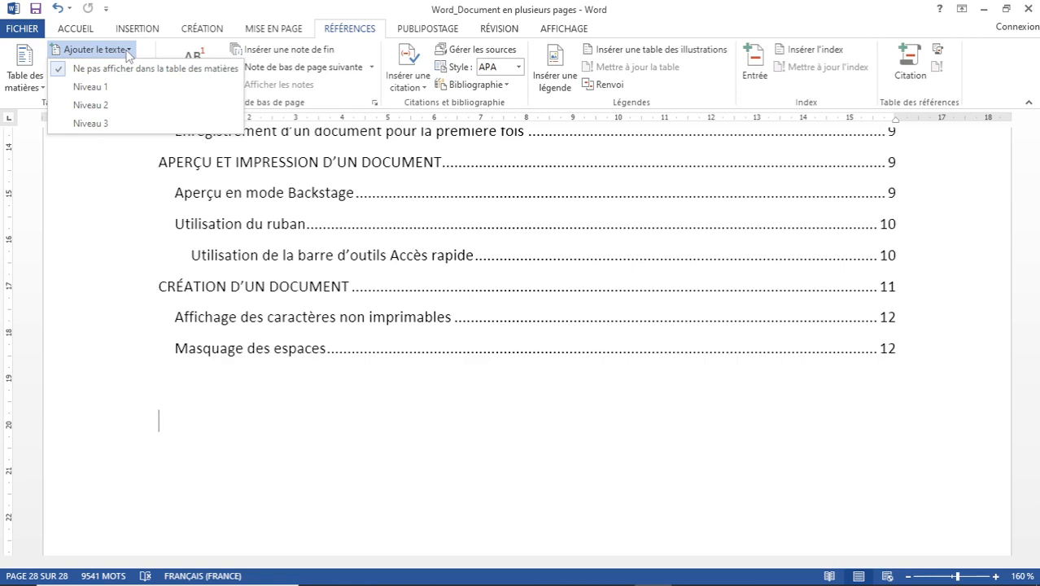
Mark 'Enregistrement d'un document pour la première fois' as a Niveau 2 contents entry via Ajouter le texte.
{"action": "left_click", "coordinate": [127, 52]}
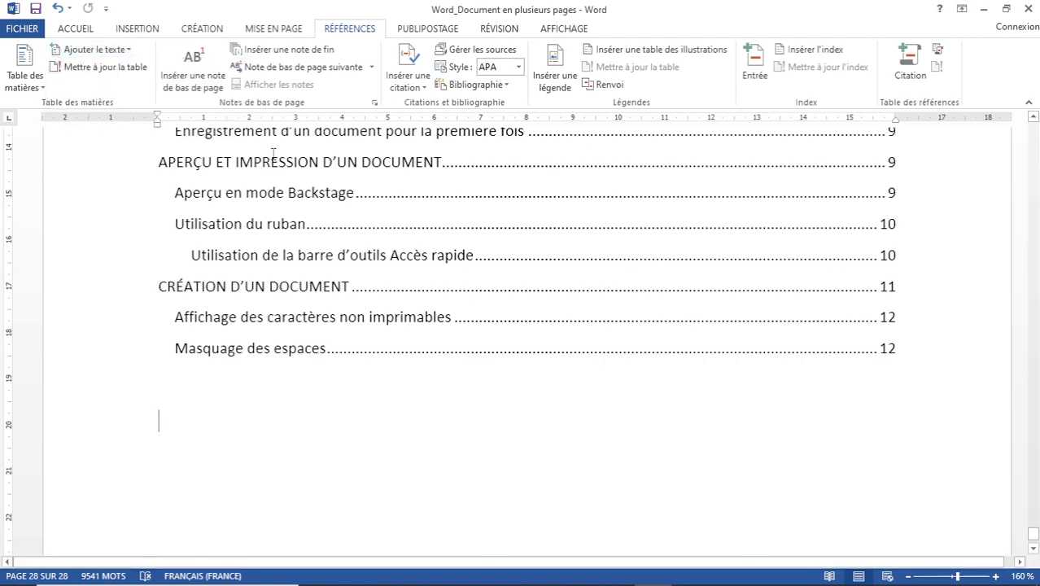
{"action": "scroll", "coordinate": [274, 154], "scroll_direction": "up", "scroll_amount": 8}
{"action": "scroll", "coordinate": [274, 154], "scroll_direction": "up", "scroll_amount": 10}
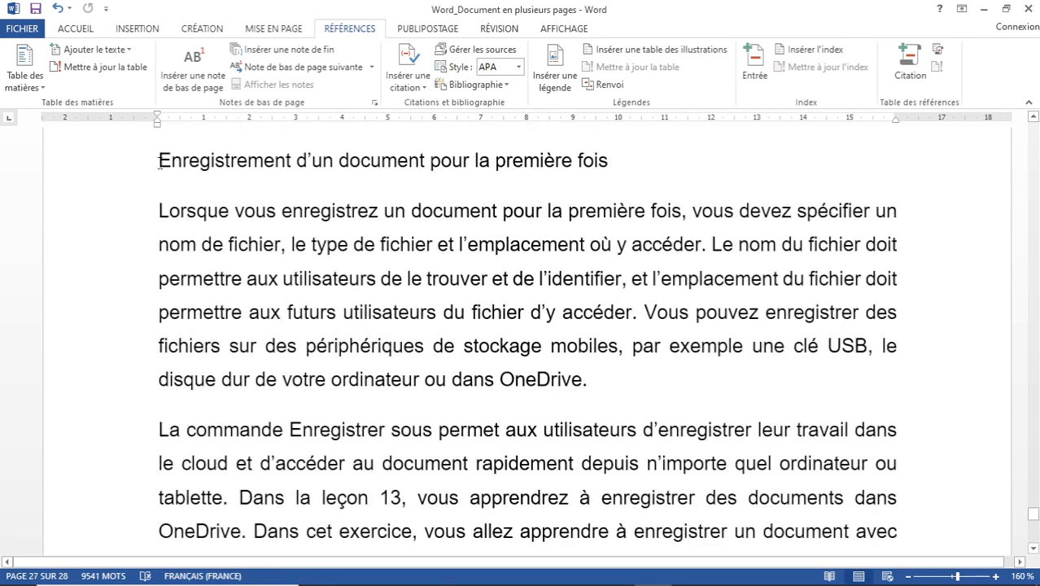
{"action": "left_click_drag", "start_coordinate": [159, 160], "coordinate": [614, 167]}
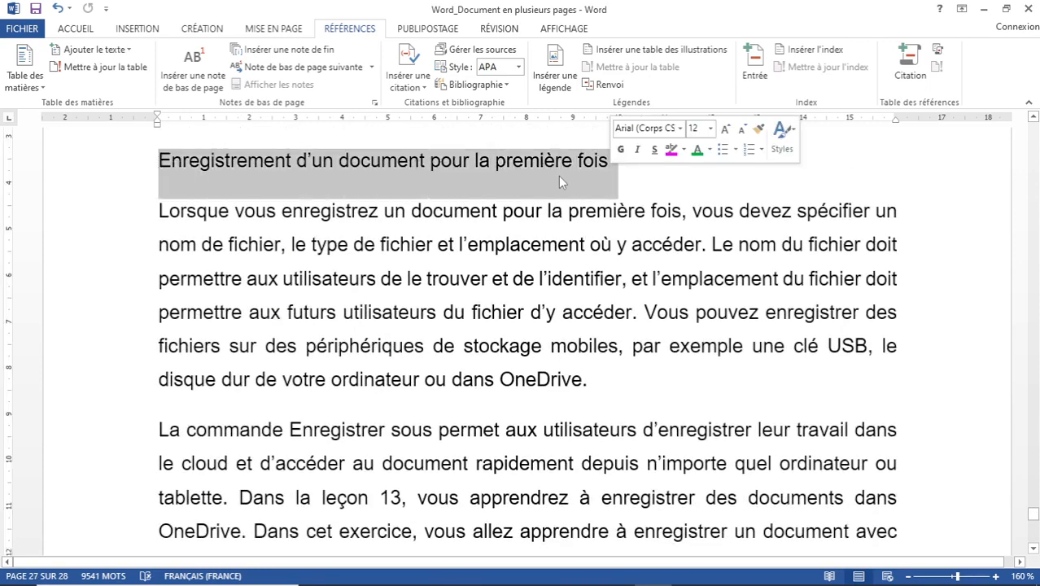
{"action": "left_click", "coordinate": [116, 52]}
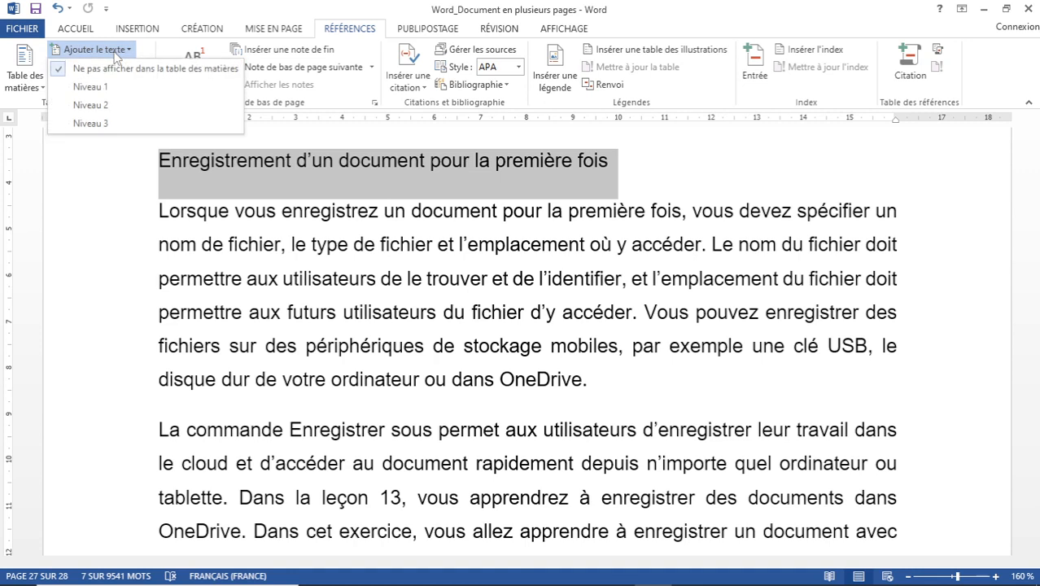
{"action": "left_click", "coordinate": [91, 105]}
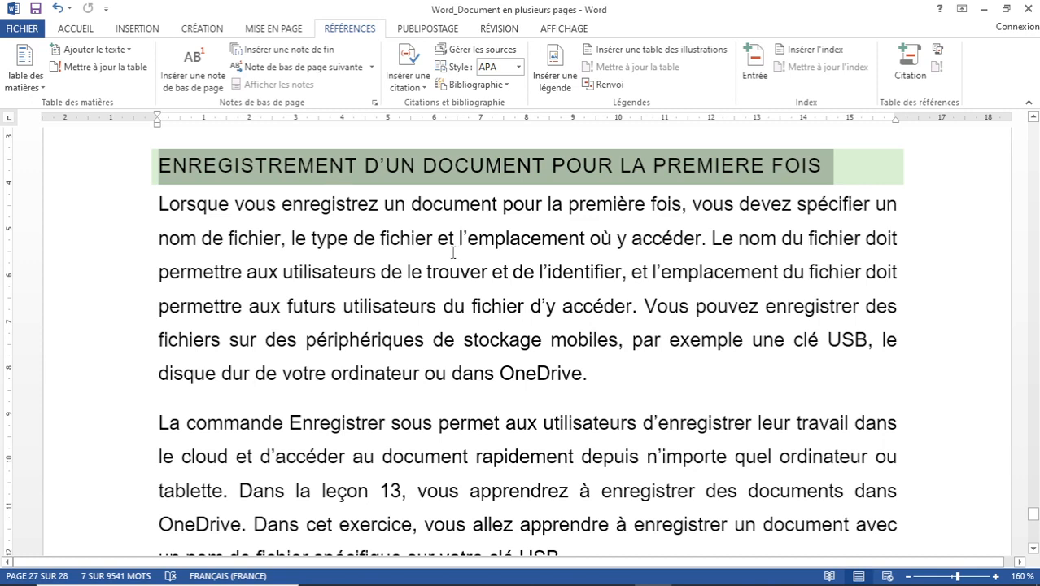
{"action": "key", "text": "ctrl+End"}
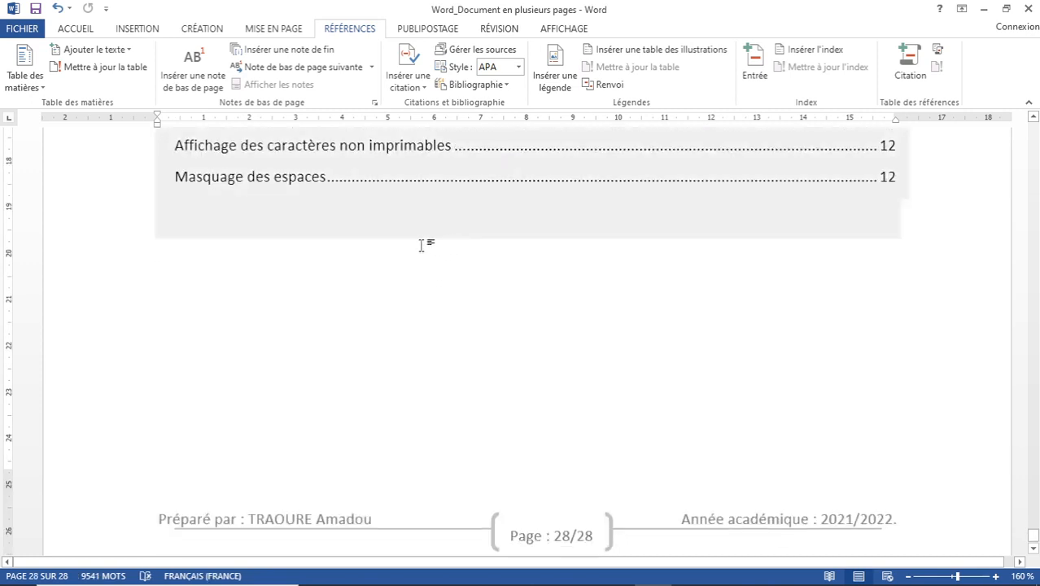
Update the entire table of contents so the saving heading appears with page 27.
{"action": "scroll", "coordinate": [416, 228], "scroll_direction": "up", "scroll_amount": 6}
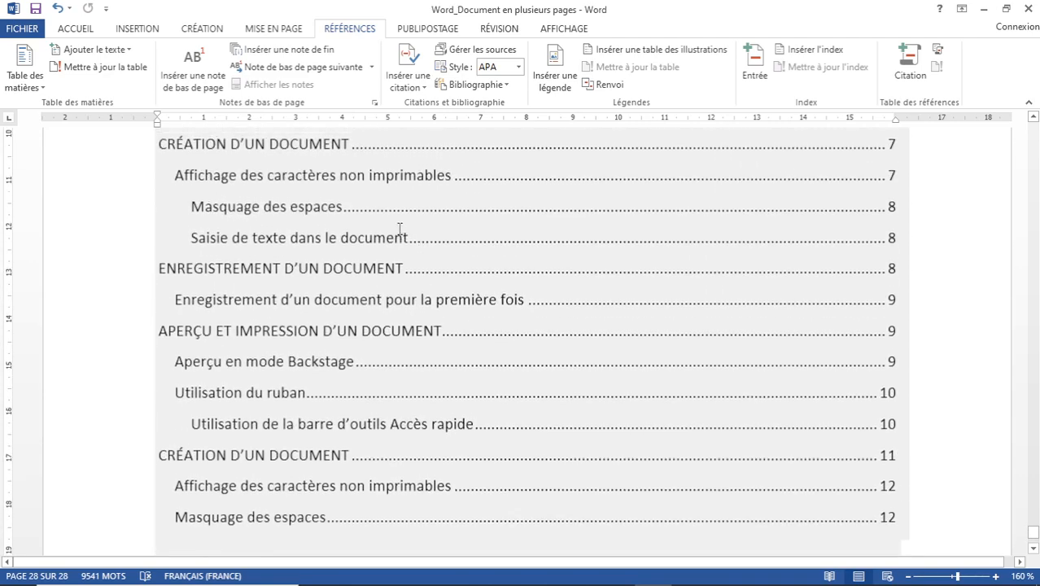
{"action": "scroll", "coordinate": [374, 271], "scroll_direction": "up", "scroll_amount": 5}
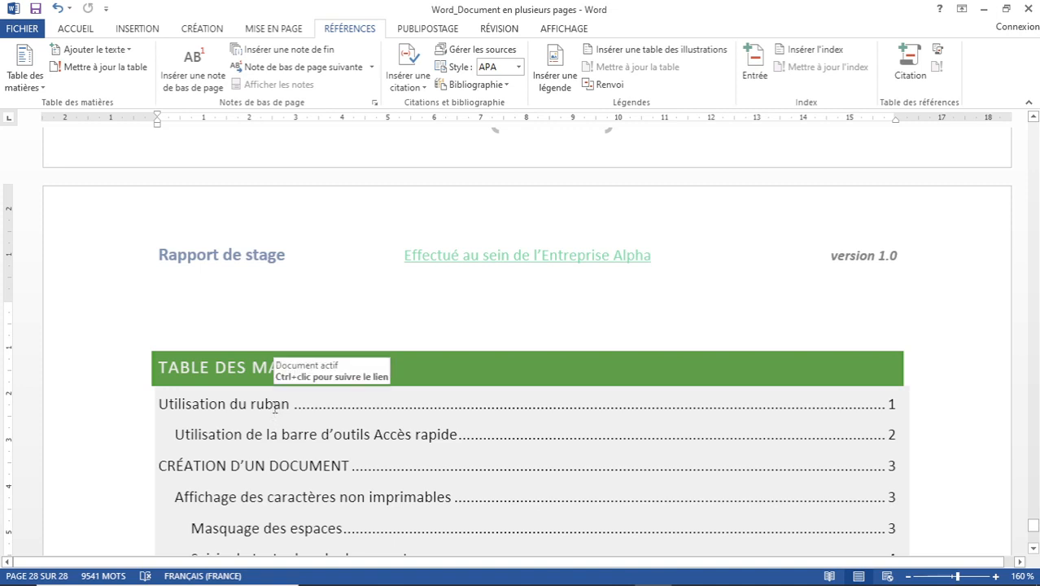
{"action": "left_click", "coordinate": [274, 404]}
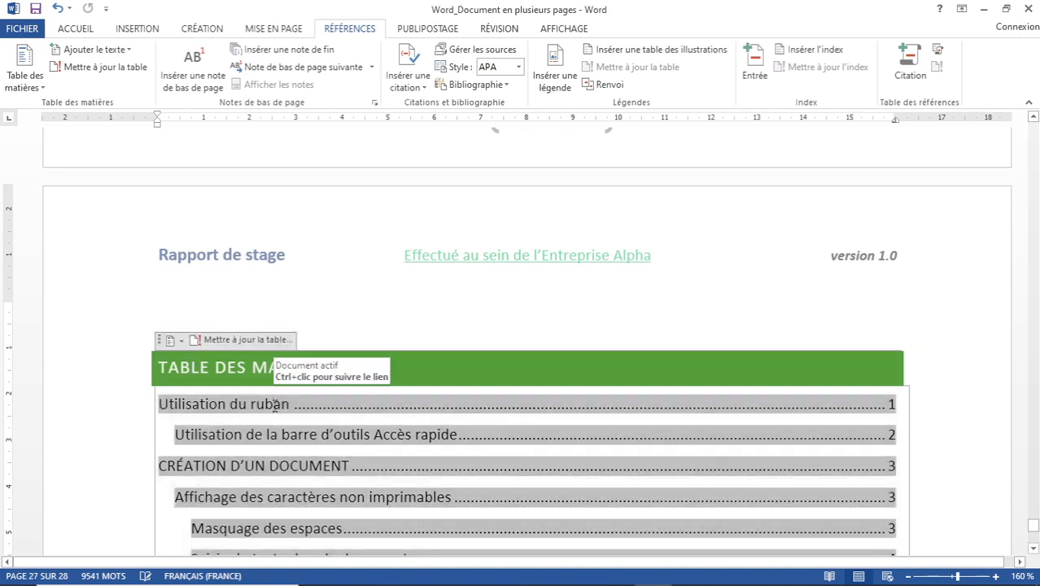
{"action": "left_click", "coordinate": [240, 340]}
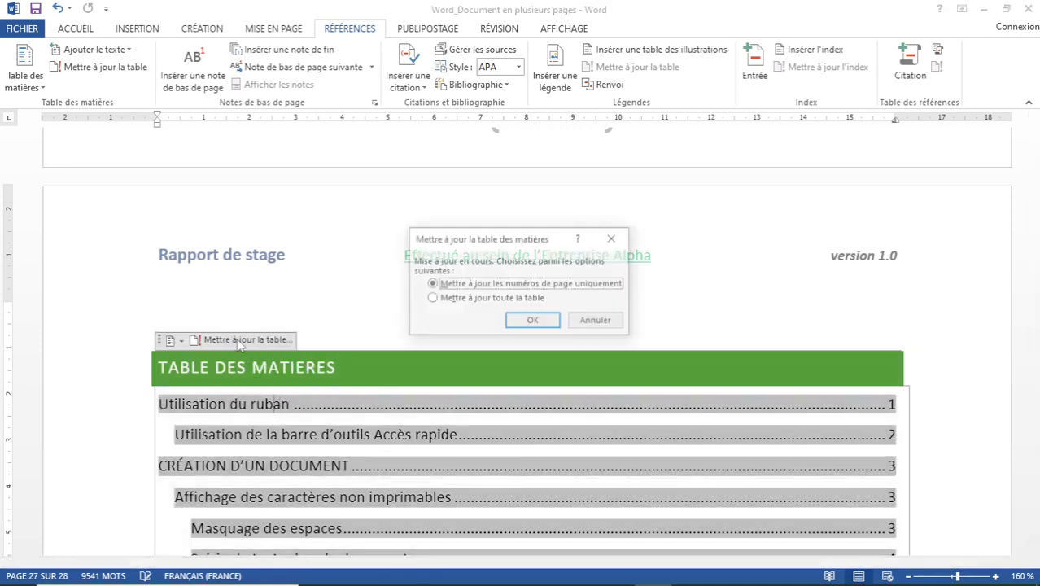
{"action": "left_click", "coordinate": [432, 299]}
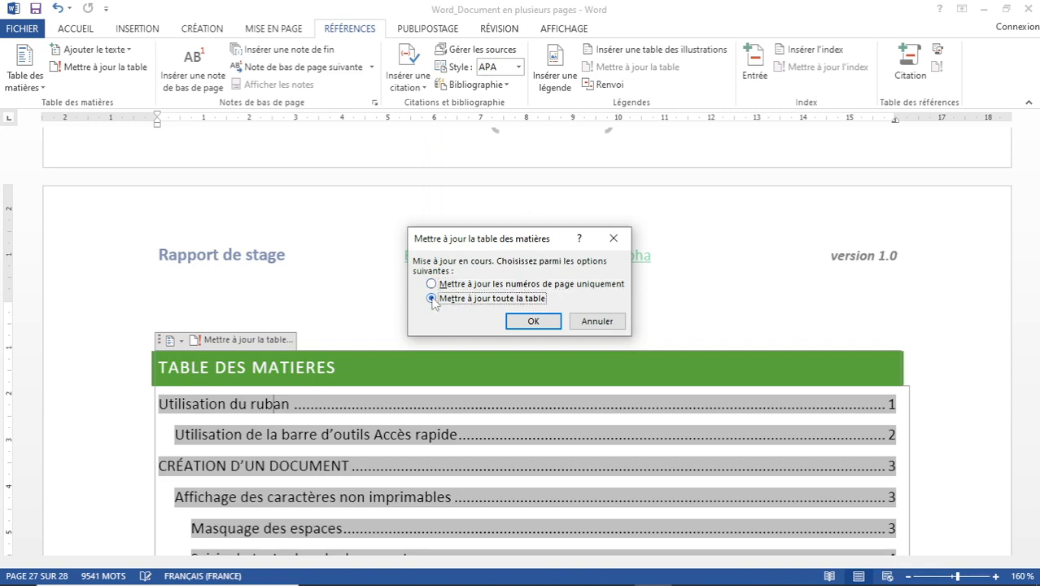
{"action": "left_click", "coordinate": [531, 322]}
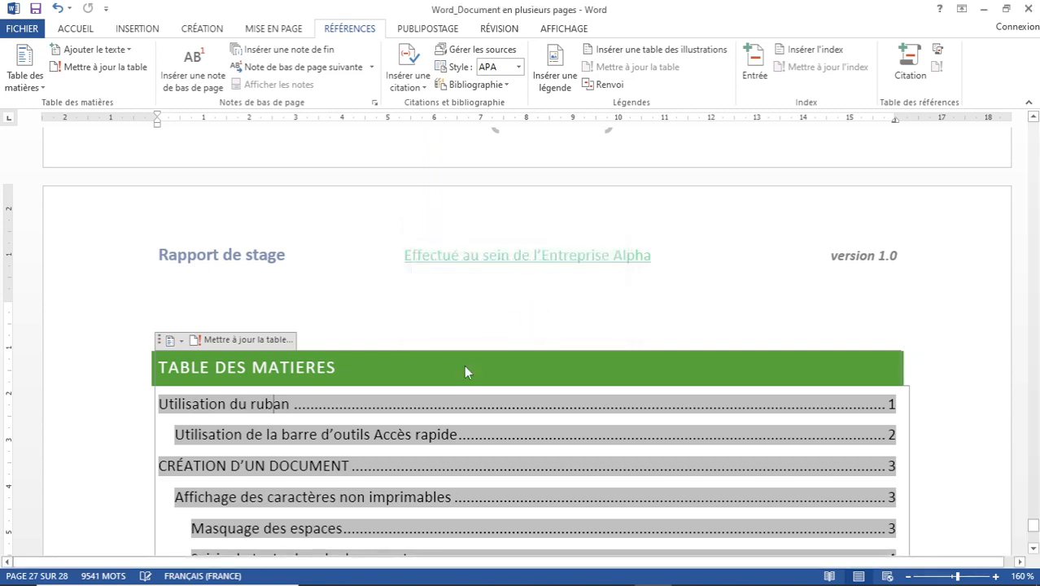
{"action": "scroll", "coordinate": [468, 364], "scroll_direction": "down", "scroll_amount": 10}
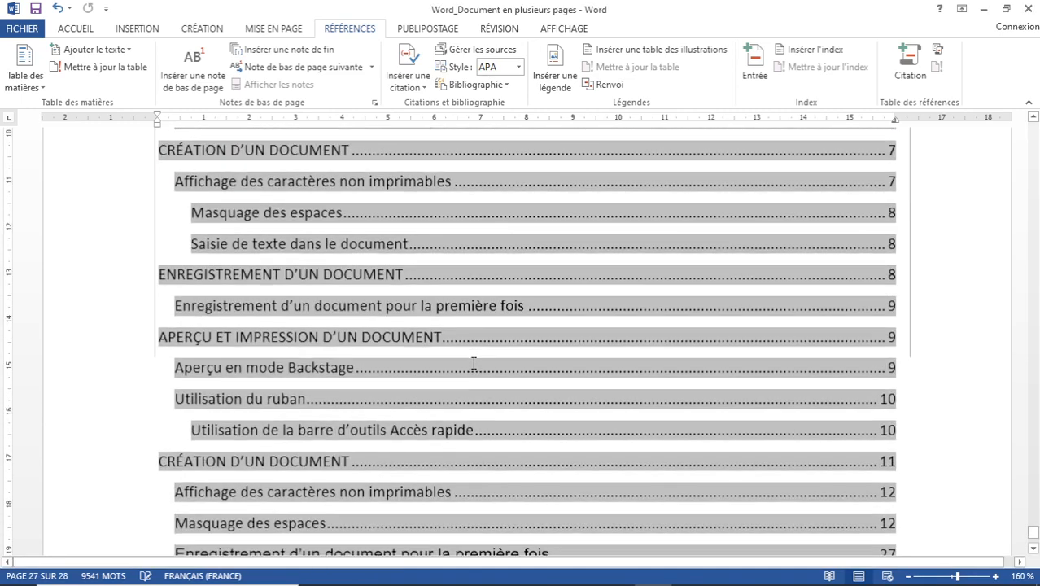
{"action": "scroll", "coordinate": [474, 364], "scroll_direction": "down", "scroll_amount": 5}
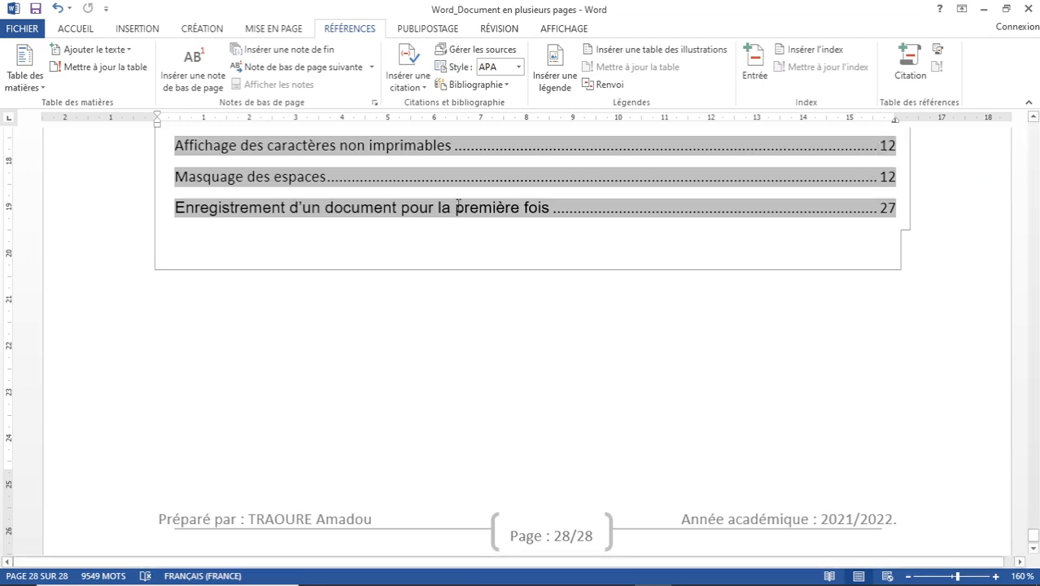
{"action": "scroll", "coordinate": [431, 212], "scroll_direction": "up", "scroll_amount": 5}
{"action": "scroll", "coordinate": [412, 218], "scroll_direction": "up", "scroll_amount": 10}
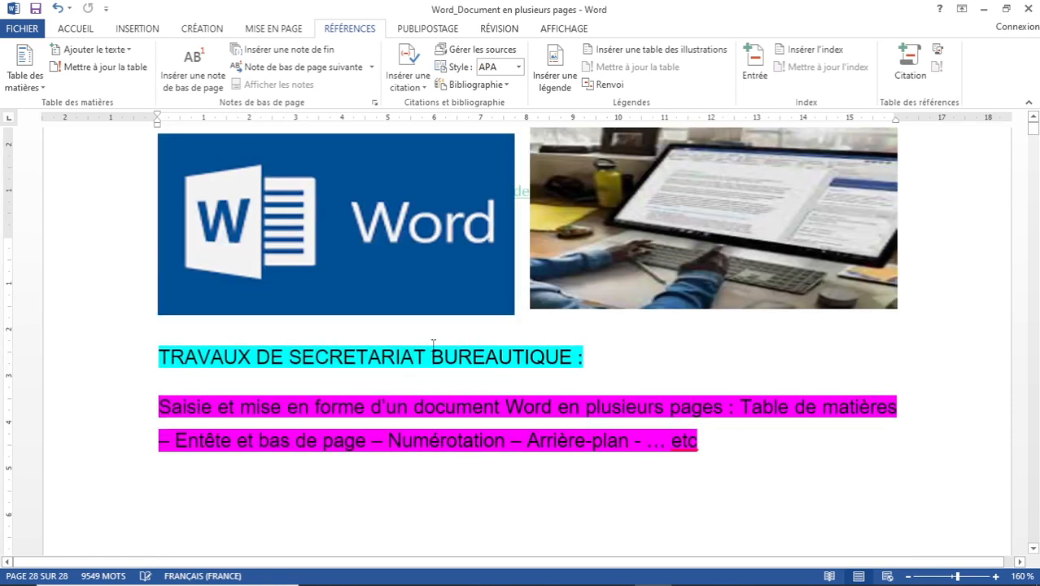
Select the whole document via Accueil > Sélectionner > Sélectionner tout.
{"action": "scroll", "coordinate": [433, 349], "scroll_direction": "down", "scroll_amount": 7}
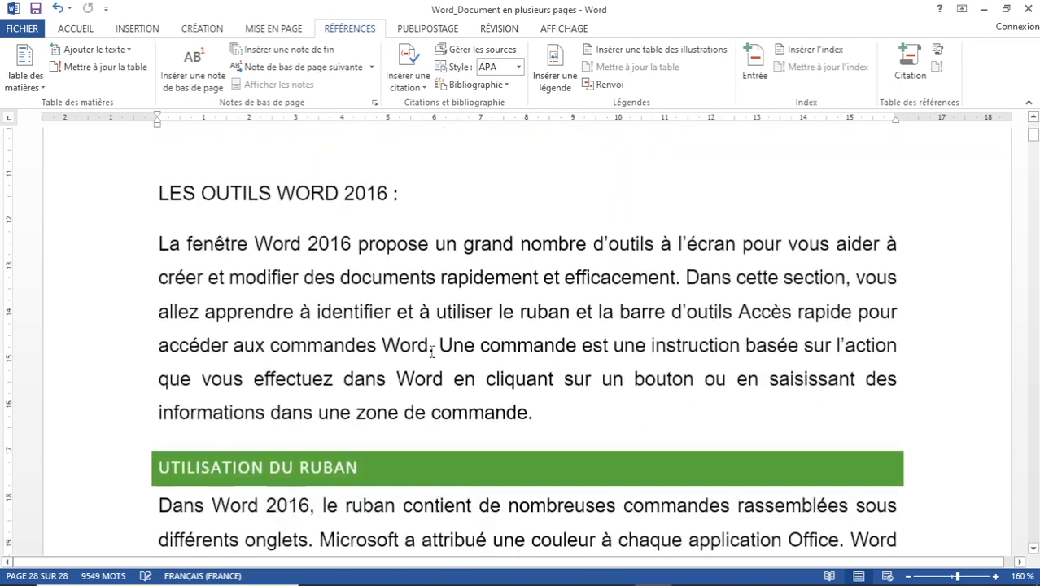
{"action": "scroll", "coordinate": [432, 351], "scroll_direction": "down", "scroll_amount": 1}
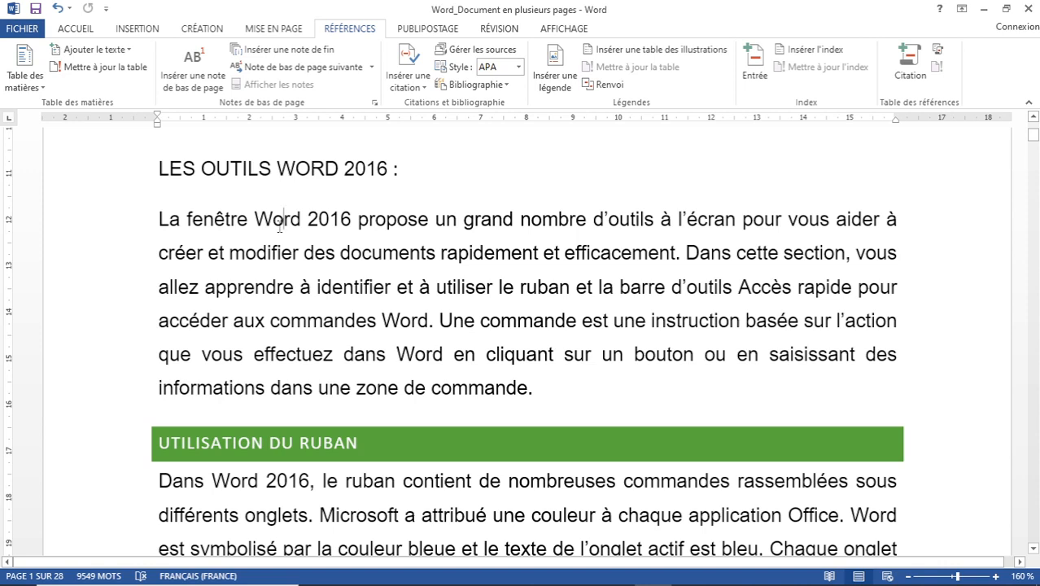
{"action": "key", "text": "ctrl+a"}
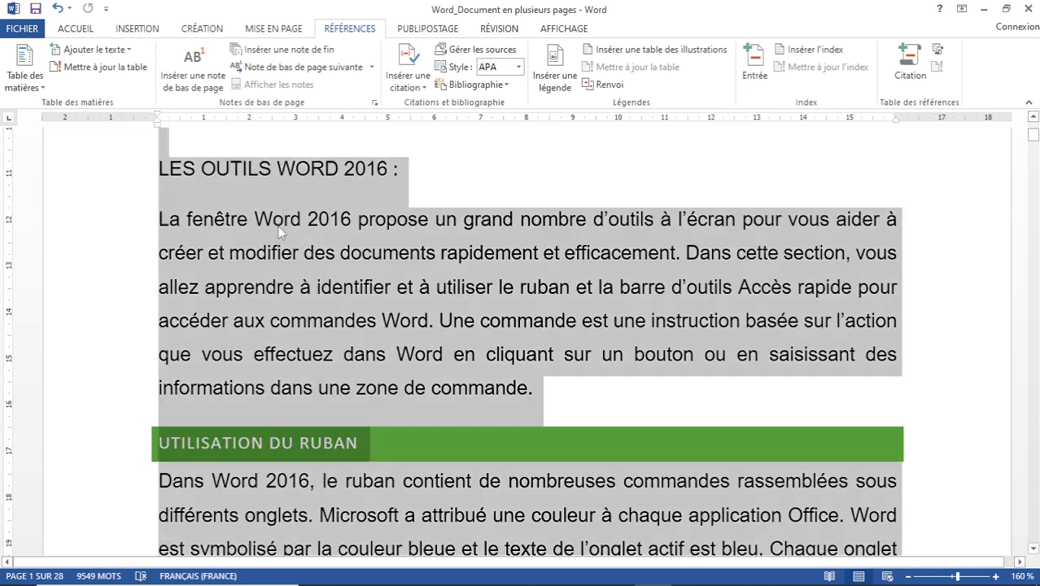
{"action": "left_click", "coordinate": [281, 230]}
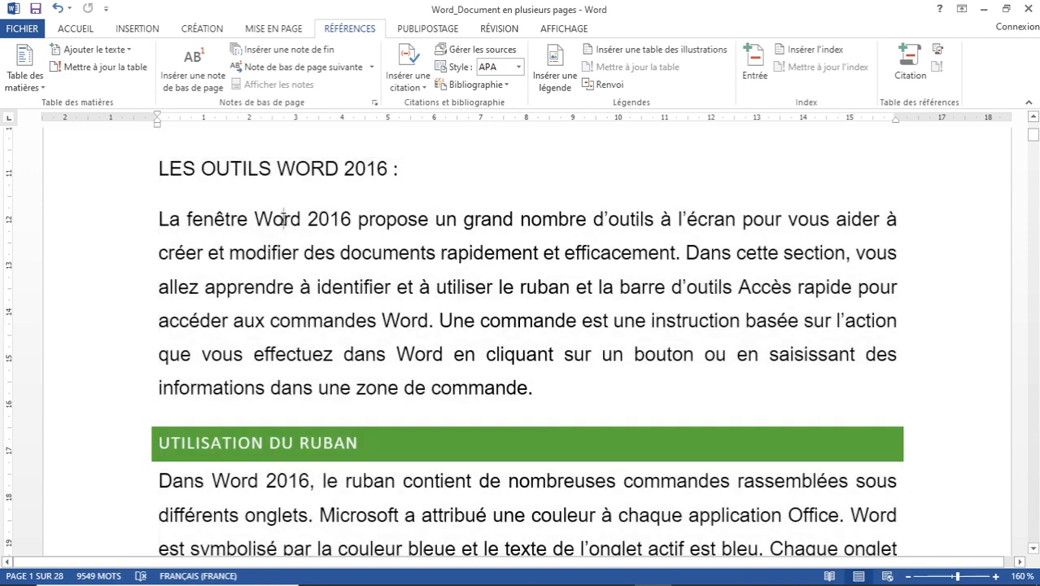
{"action": "left_click", "coordinate": [90, 30]}
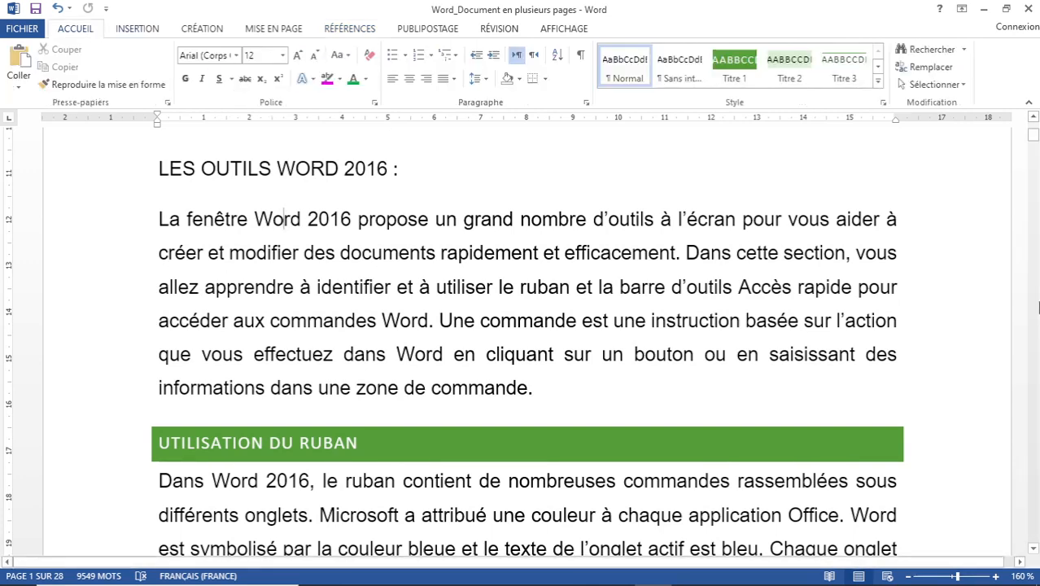
{"action": "left_click", "coordinate": [960, 84]}
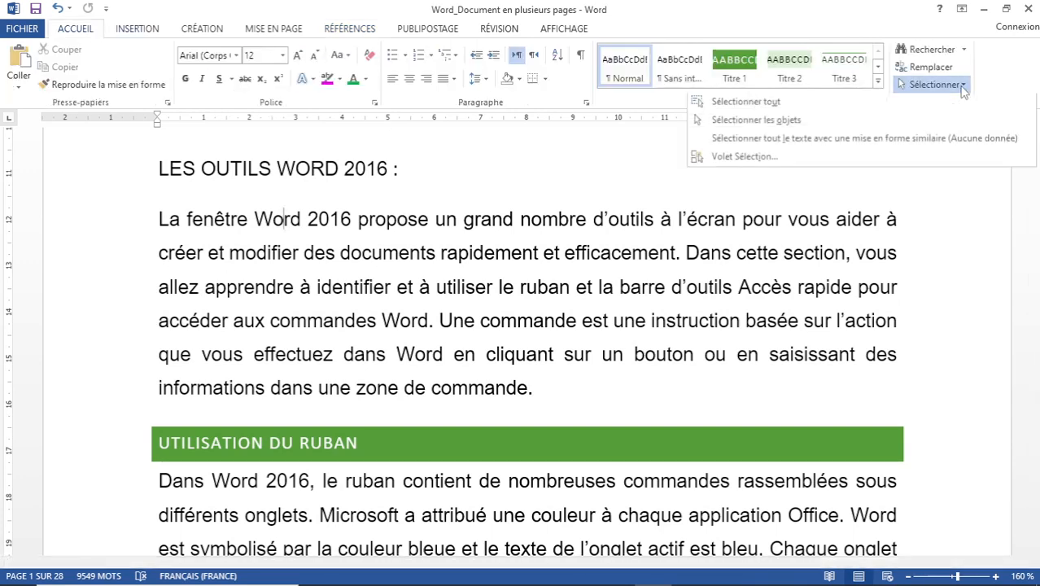
{"action": "left_click", "coordinate": [756, 104]}
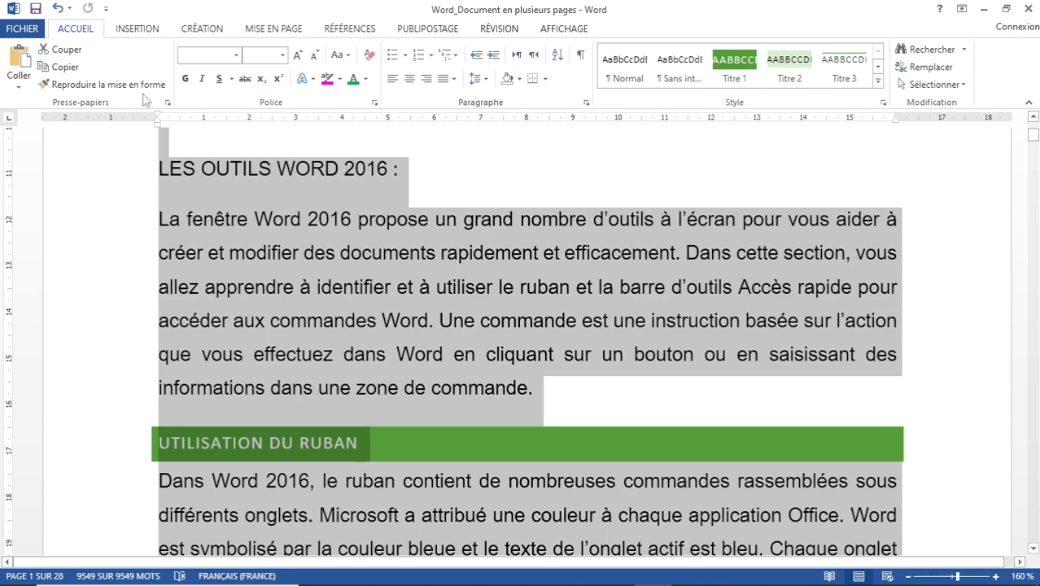
Apply the Badge theme from the Création tab's Thèmes gallery and deselect the text.
{"action": "left_click", "coordinate": [202, 31]}
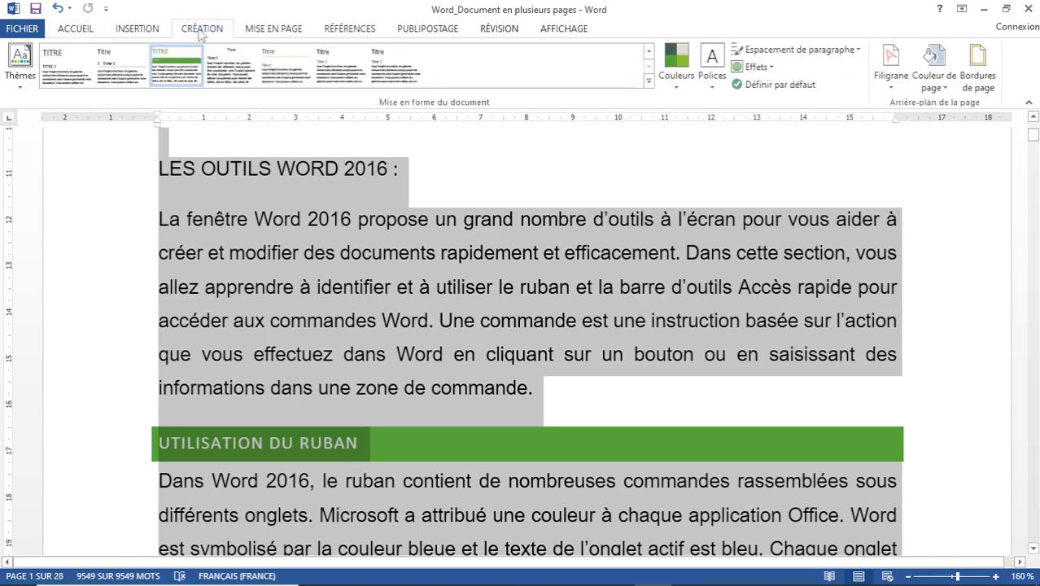
{"action": "left_click", "coordinate": [21, 70]}
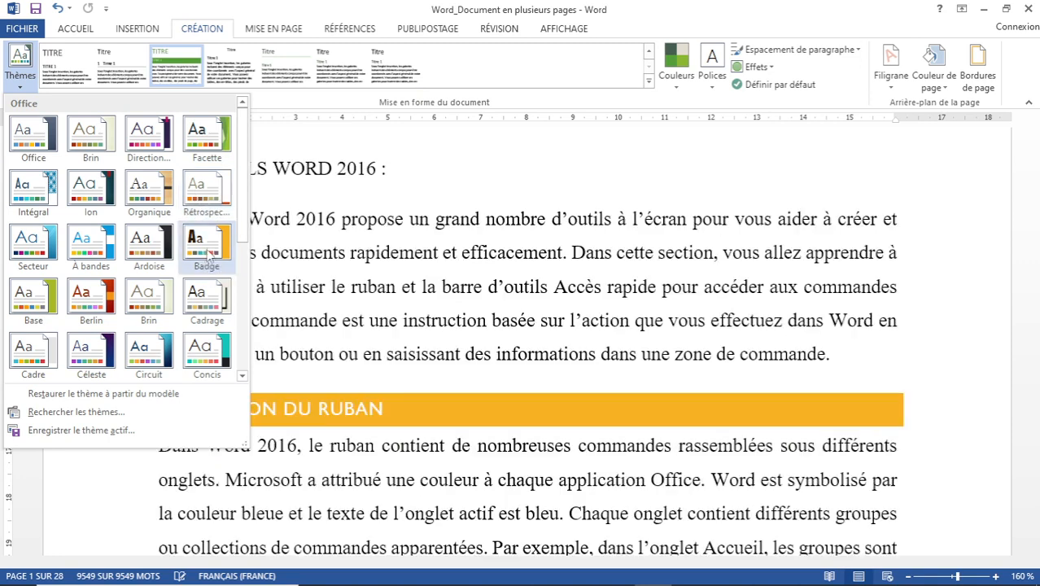
{"action": "left_click", "coordinate": [207, 244]}
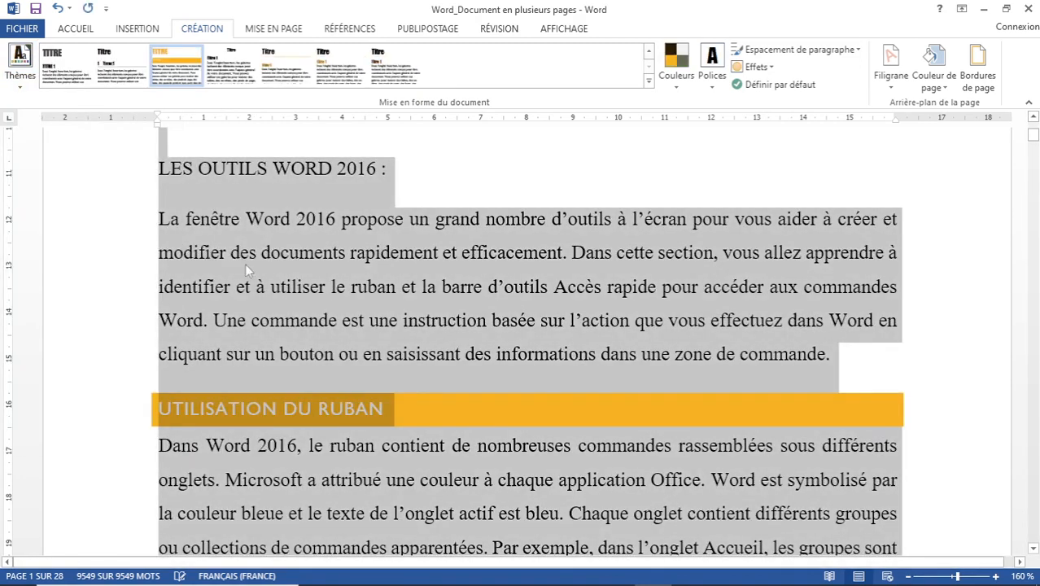
{"action": "left_click", "coordinate": [252, 218]}
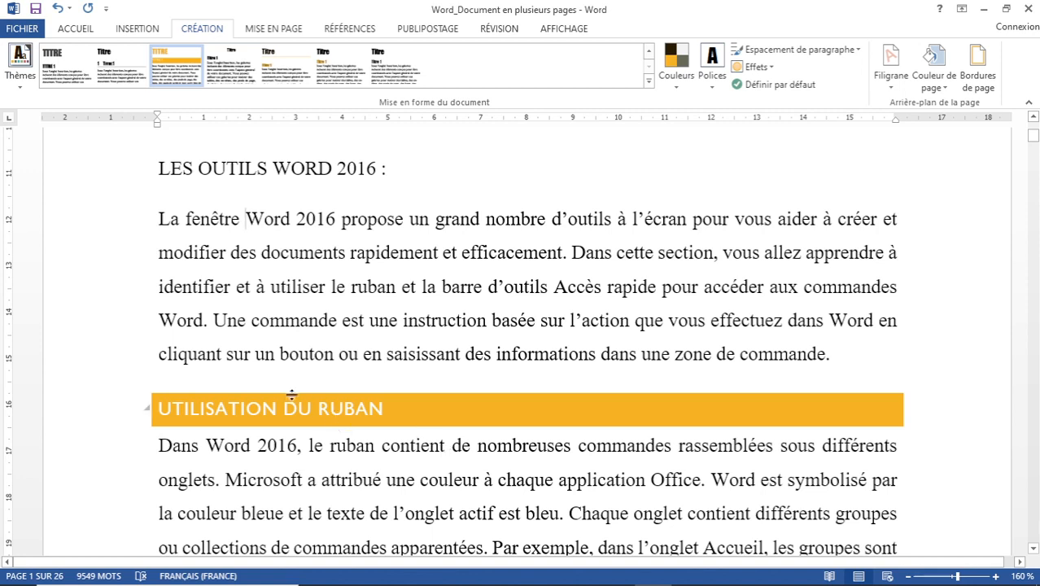
Try the diagonal BROUILLON watermark, then switch to the horizontal EXEMPLE watermark.
{"action": "left_click", "coordinate": [890, 77]}
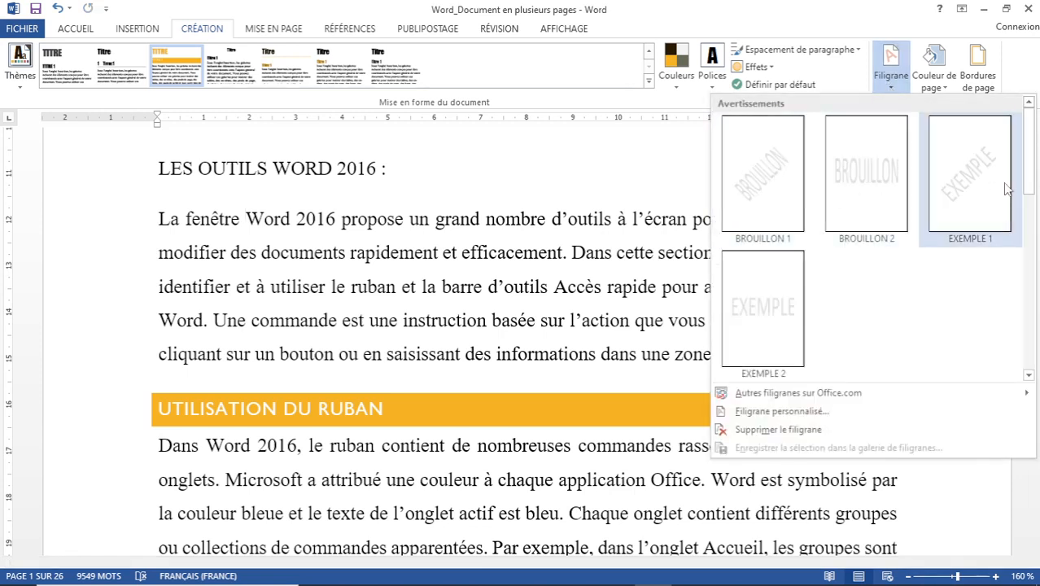
{"action": "left_click", "coordinate": [762, 183]}
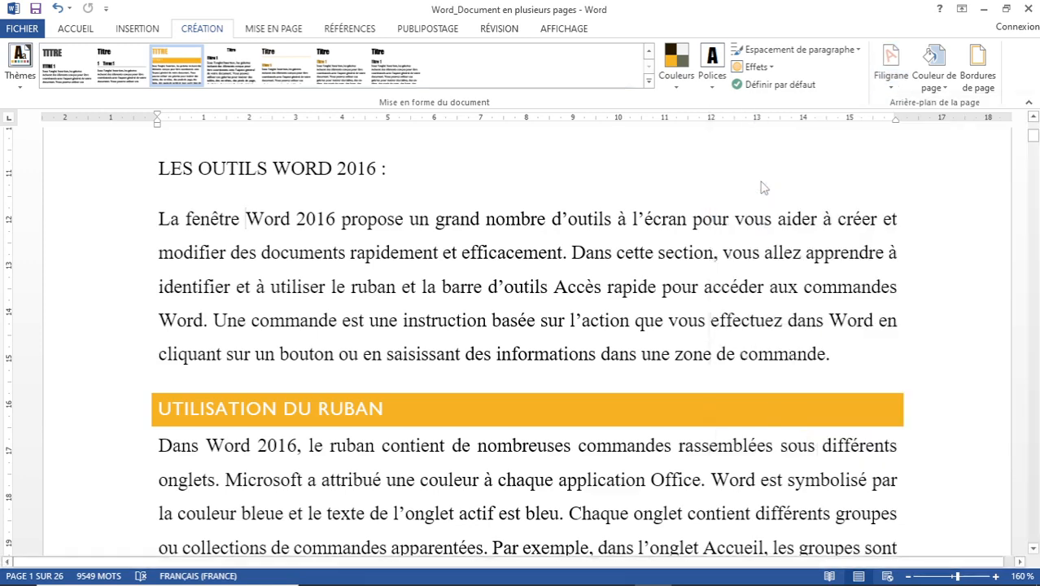
{"action": "scroll", "coordinate": [455, 295], "scroll_direction": "up", "scroll_amount": 10}
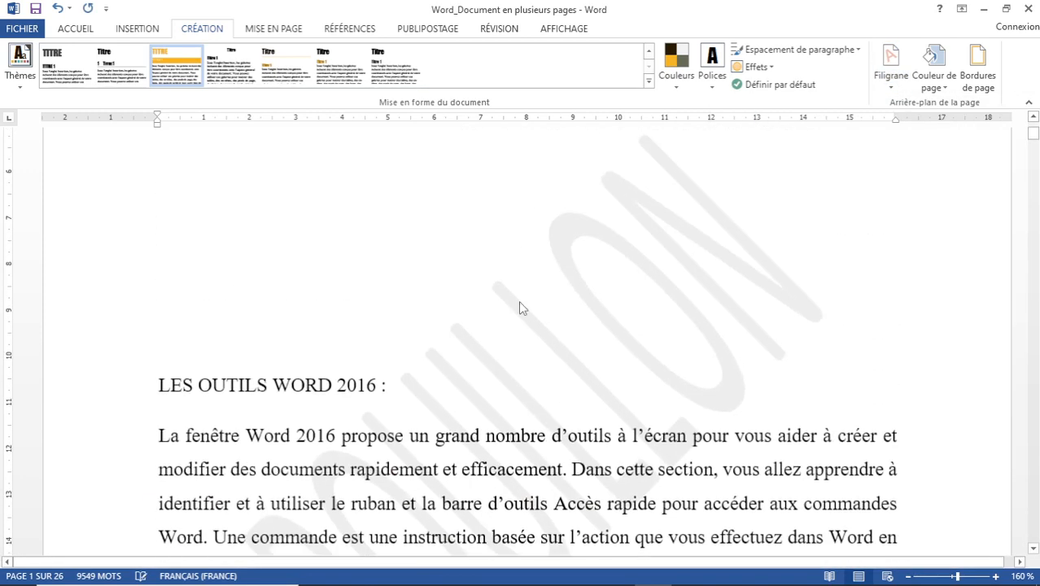
{"action": "scroll", "coordinate": [620, 309], "scroll_direction": "down", "scroll_amount": 20}
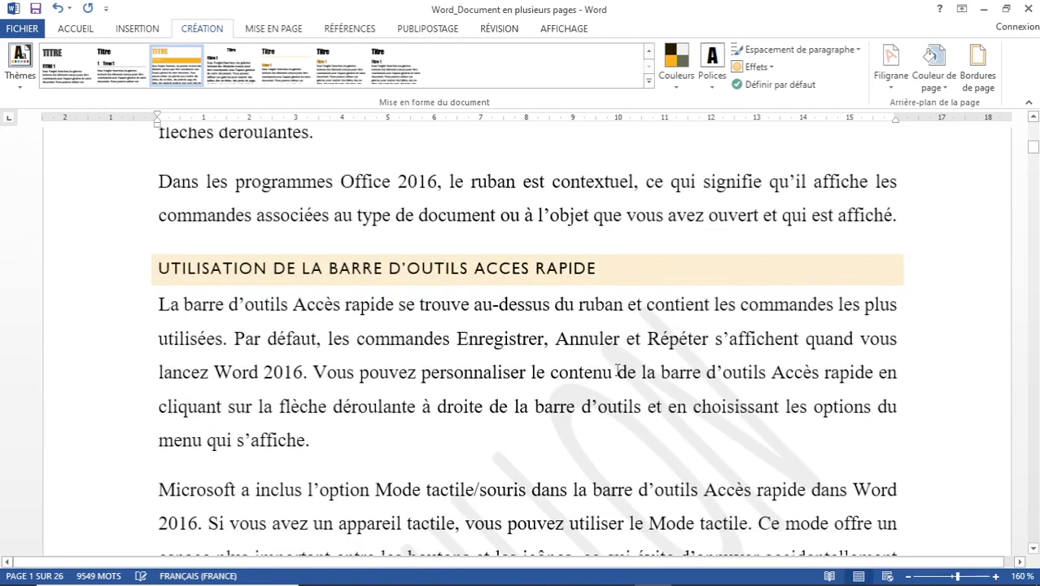
{"action": "scroll", "coordinate": [619, 371], "scroll_direction": "down", "scroll_amount": 3}
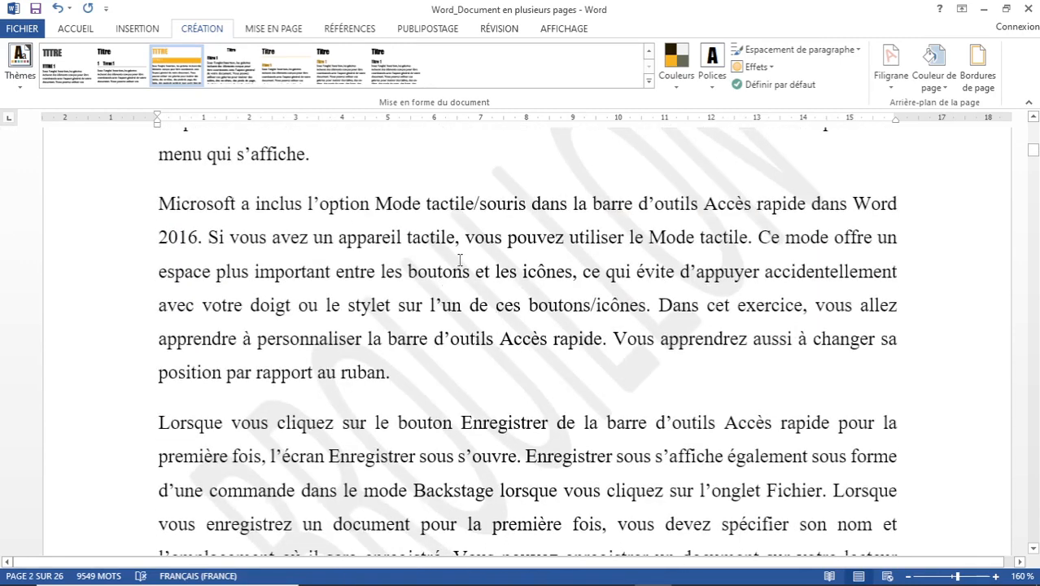
{"action": "left_click", "coordinate": [894, 87]}
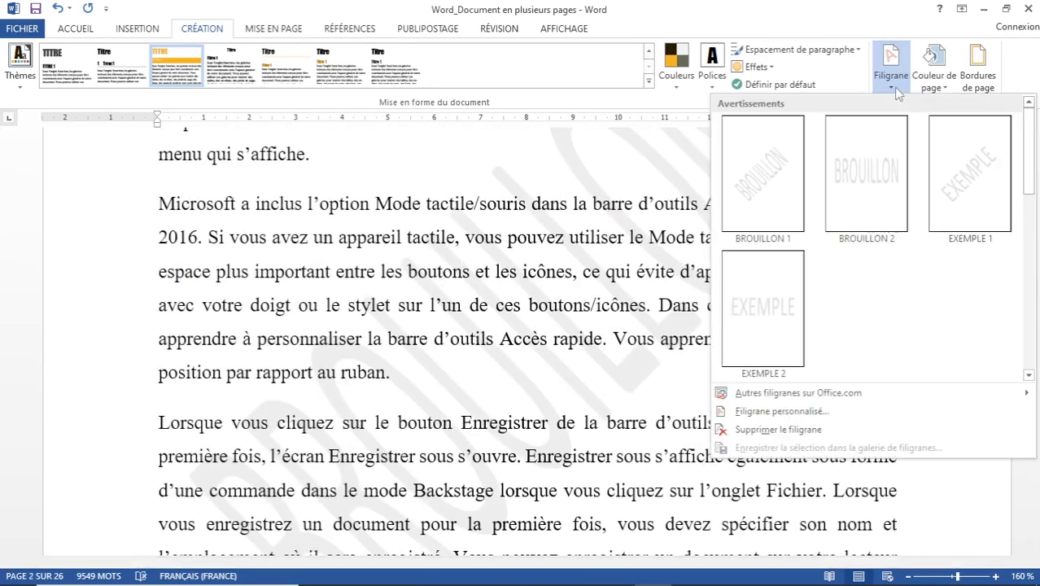
{"action": "left_click", "coordinate": [793, 297]}
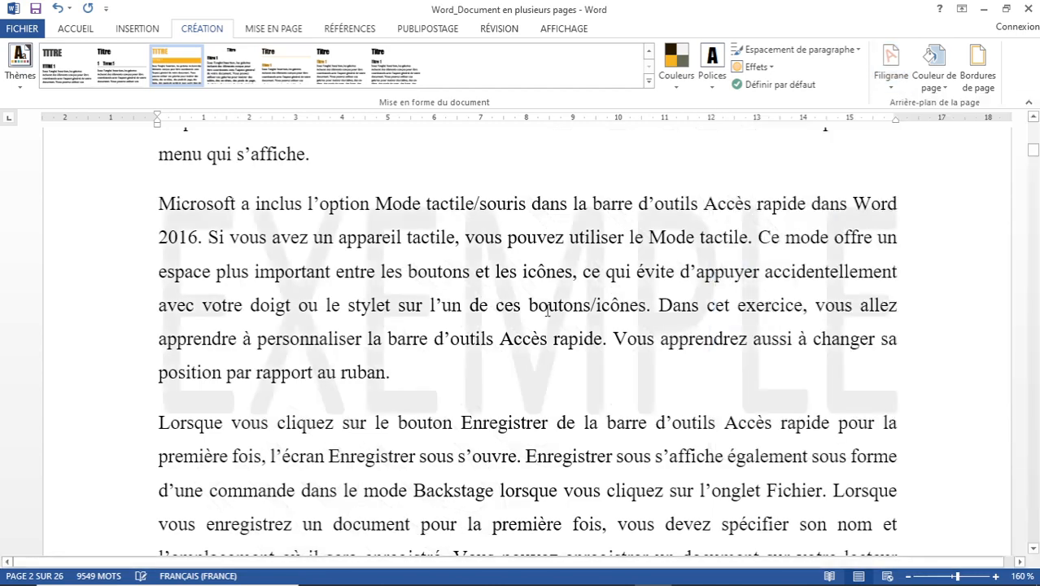
{"action": "scroll", "coordinate": [456, 281], "scroll_direction": "down", "scroll_amount": 7}
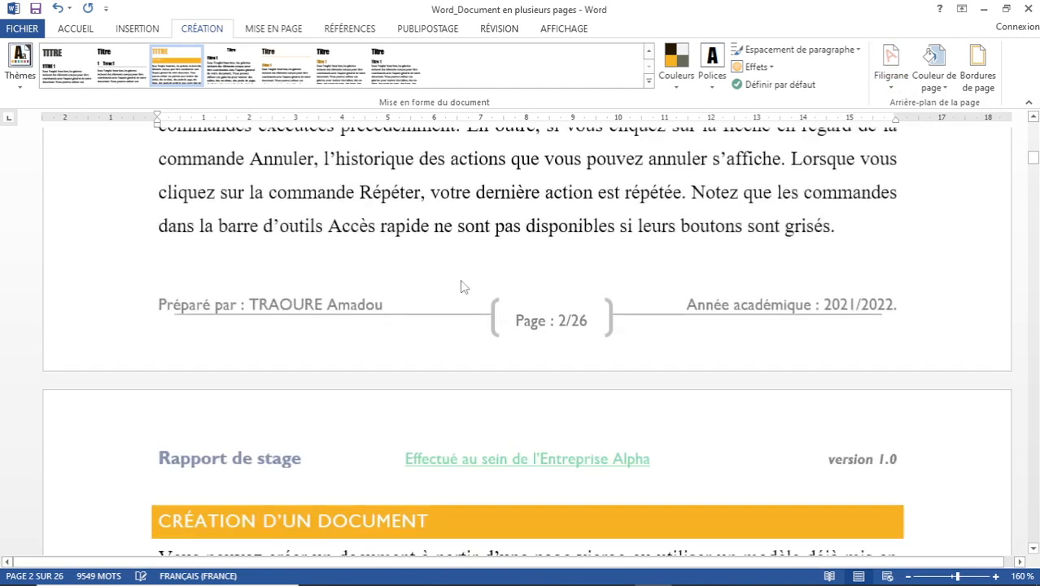
{"action": "scroll", "coordinate": [460, 279], "scroll_direction": "up", "scroll_amount": 4}
{"action": "scroll", "coordinate": [460, 279], "scroll_direction": "up", "scroll_amount": 4}
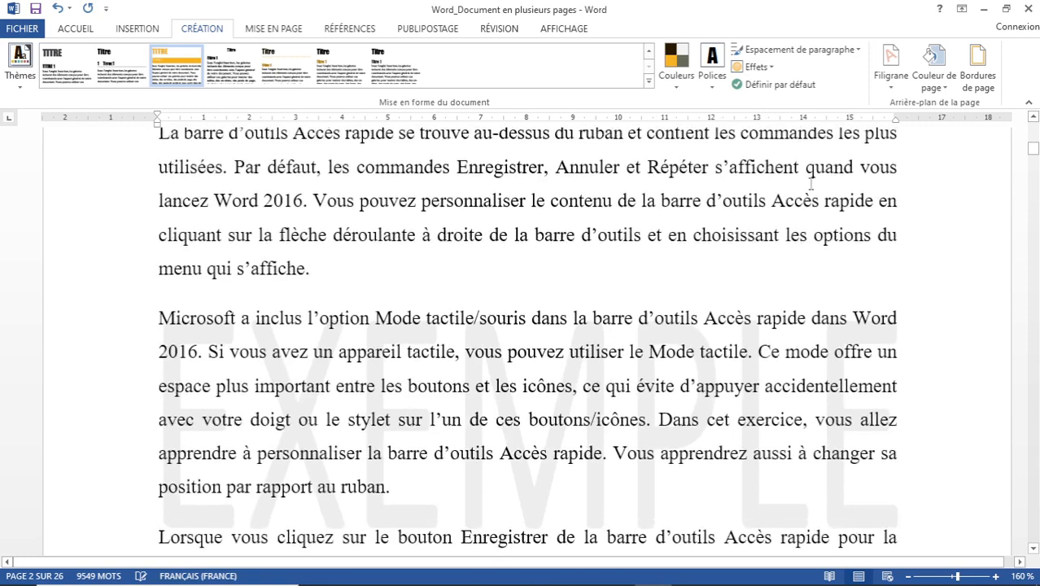
Replace the watermark with the diagonal URGENT one and check the pages.
{"action": "left_click", "coordinate": [890, 88]}
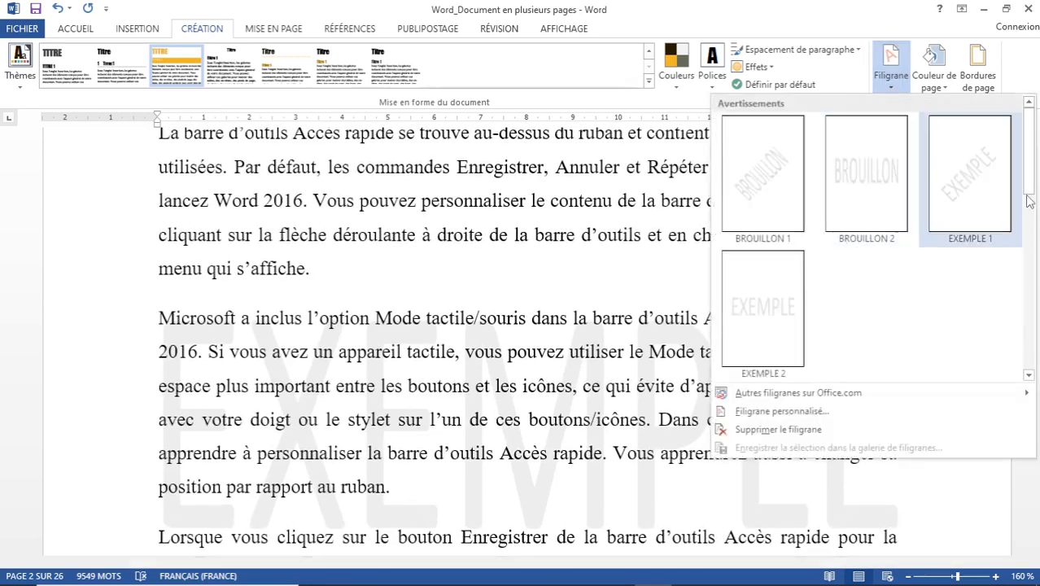
{"action": "left_click_drag", "start_coordinate": [1031, 163], "coordinate": [1035, 356]}
{"action": "left_click", "coordinate": [950, 177]}
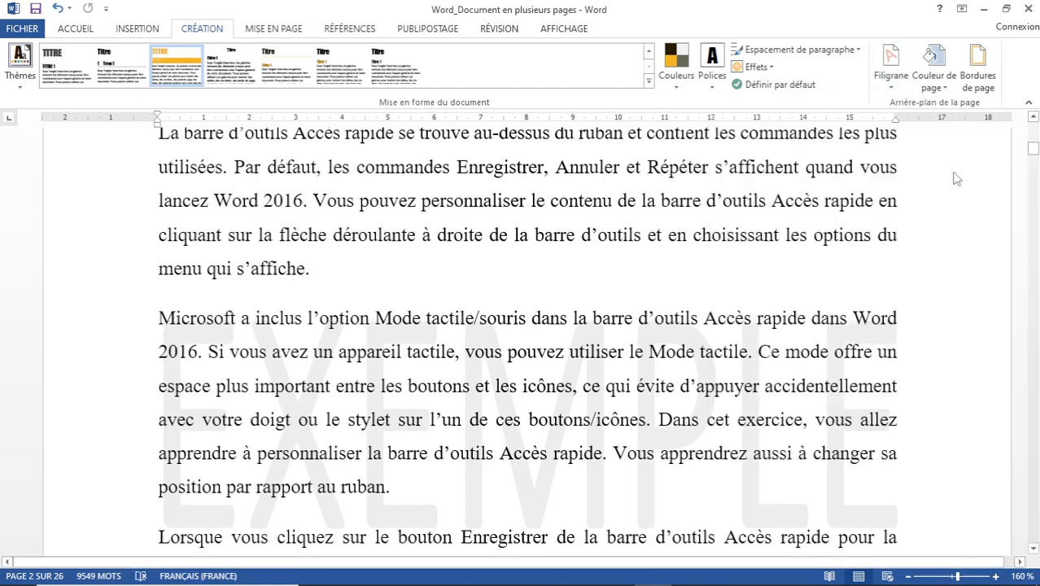
{"action": "scroll", "coordinate": [526, 352], "scroll_direction": "down", "scroll_amount": 5}
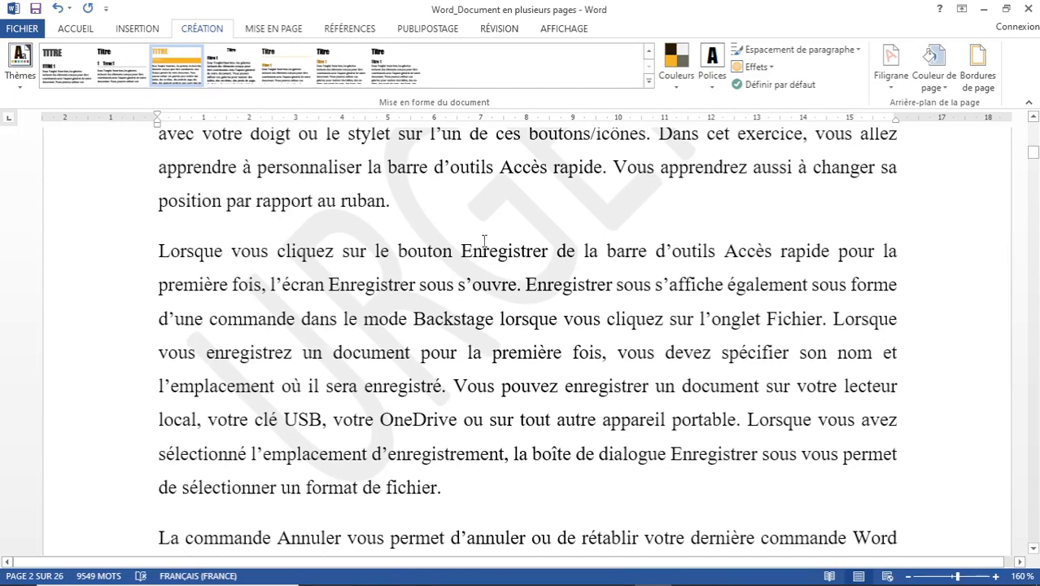
{"action": "scroll", "coordinate": [485, 241], "scroll_direction": "up", "scroll_amount": 4}
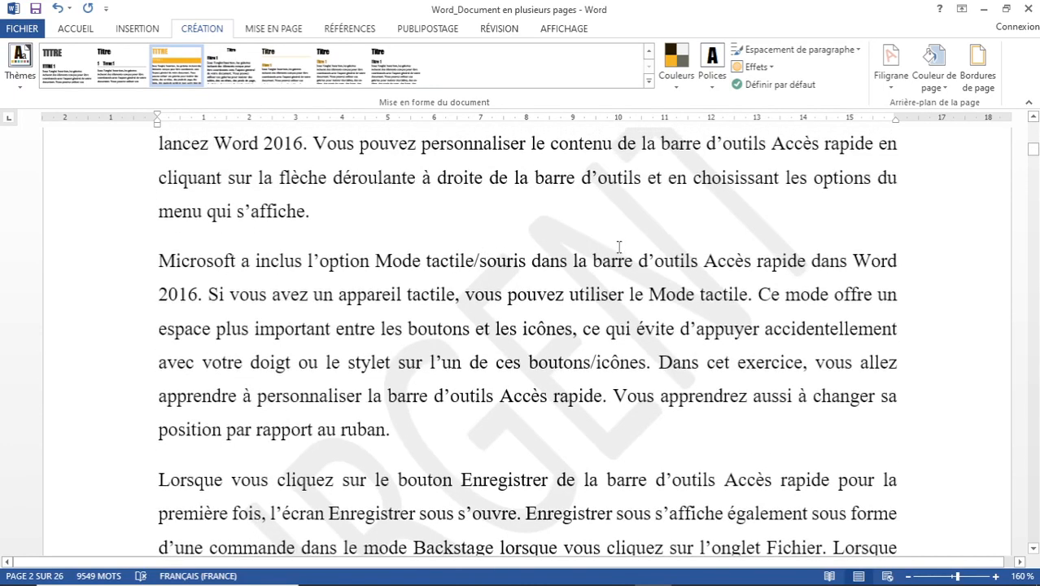
{"action": "scroll", "coordinate": [566, 210], "scroll_direction": "up", "scroll_amount": 4}
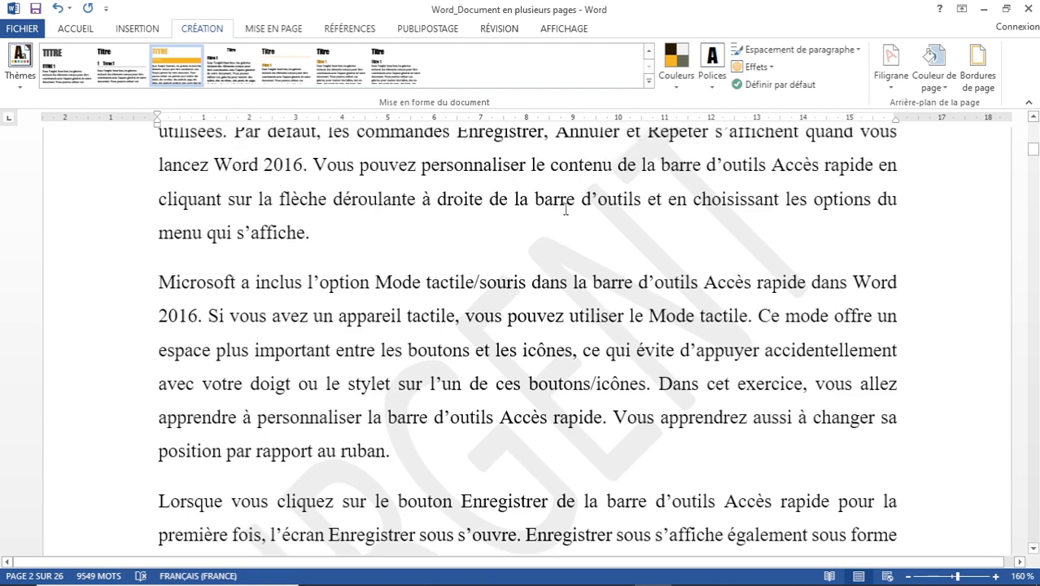
Swap the URGENT watermark for the diagonal CONFIDENTIEL 1 watermark, then bring up the page colour palette.
{"action": "left_click", "coordinate": [890, 91]}
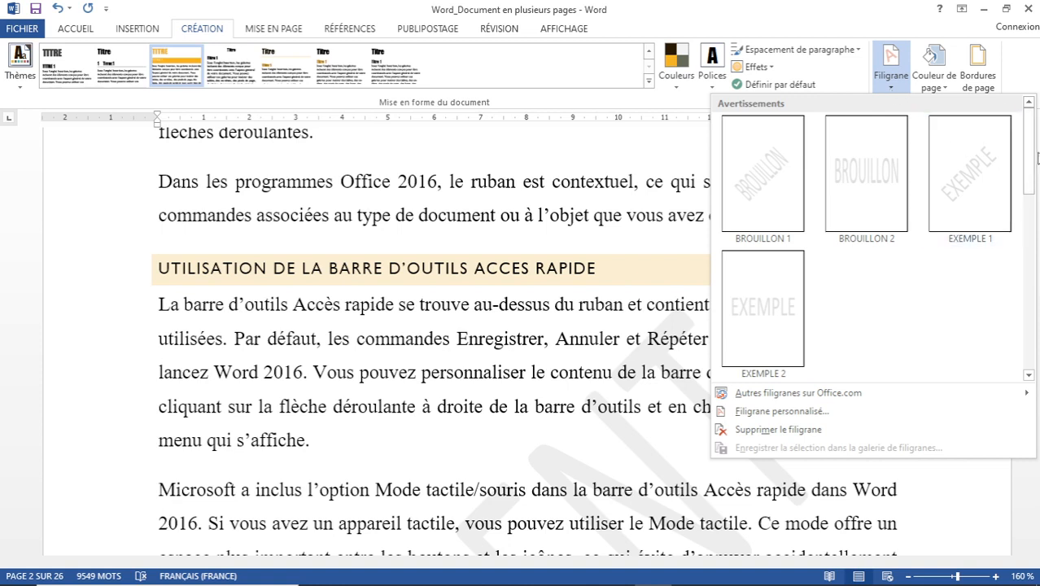
{"action": "left_click_drag", "start_coordinate": [1033, 161], "coordinate": [1035, 242]}
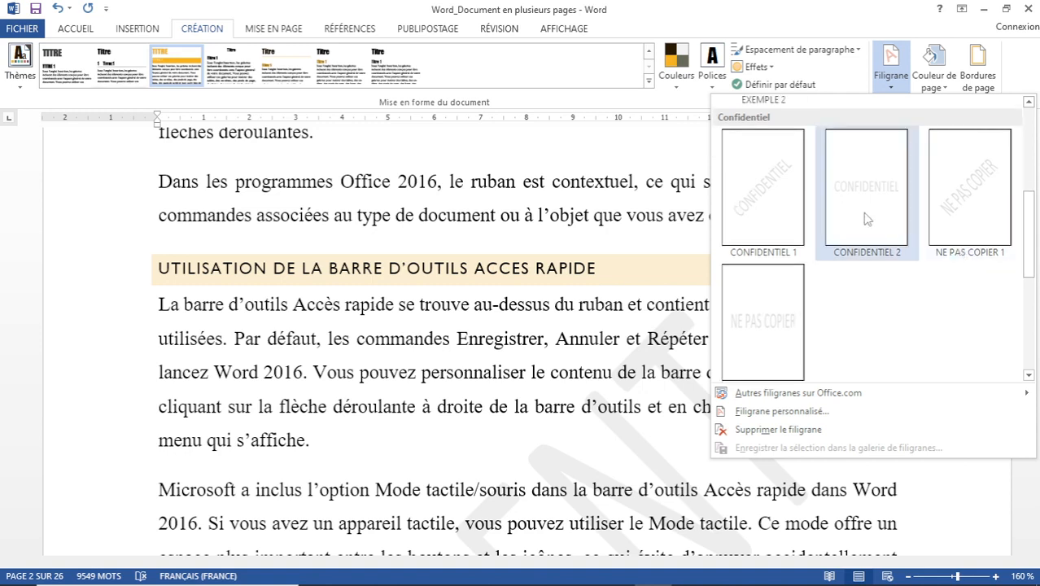
{"action": "left_click", "coordinate": [767, 203]}
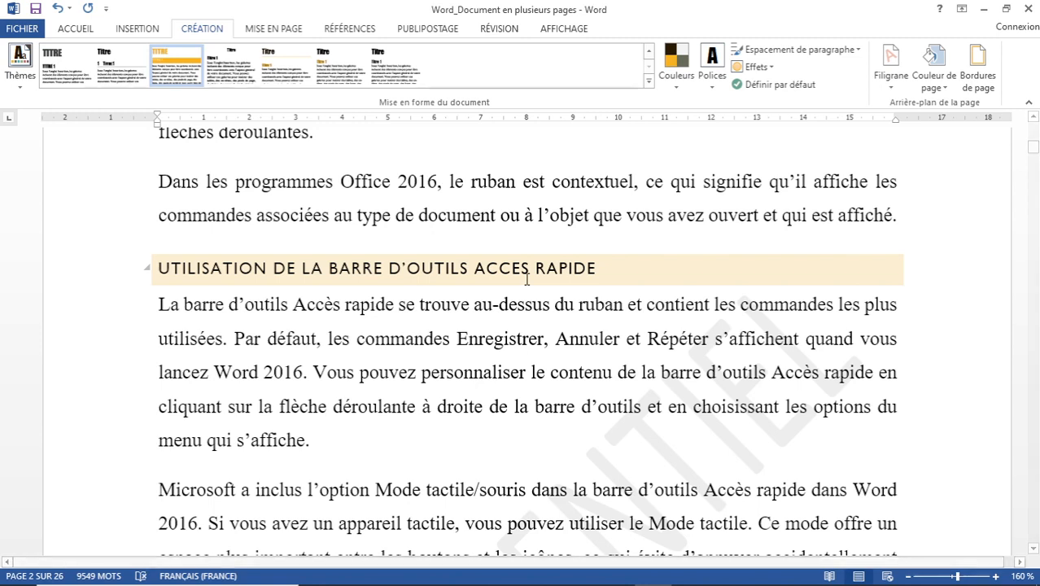
{"action": "scroll", "coordinate": [488, 340], "scroll_direction": "down", "scroll_amount": 3}
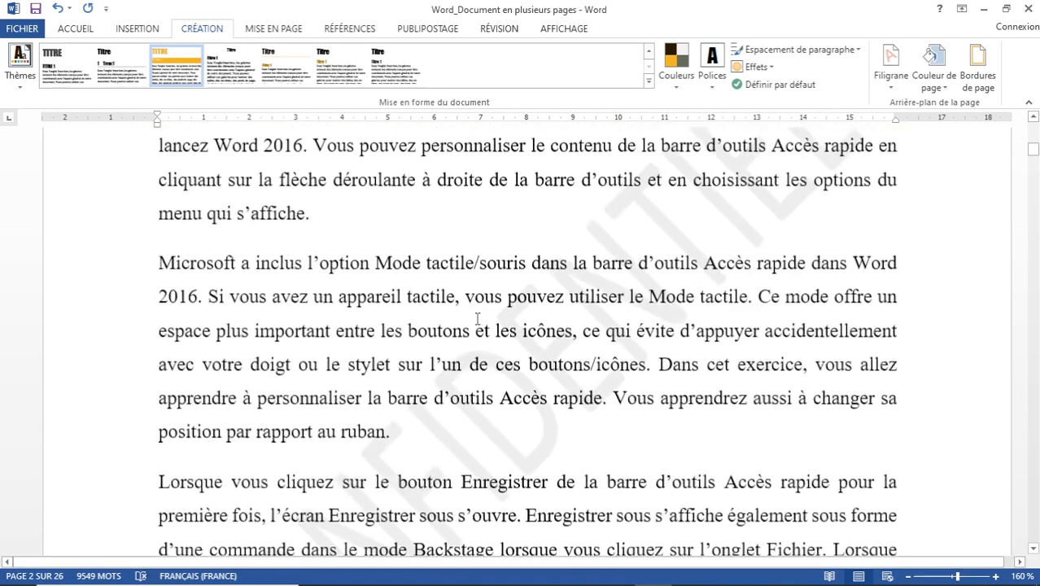
{"action": "scroll", "coordinate": [329, 364], "scroll_direction": "down", "scroll_amount": 2}
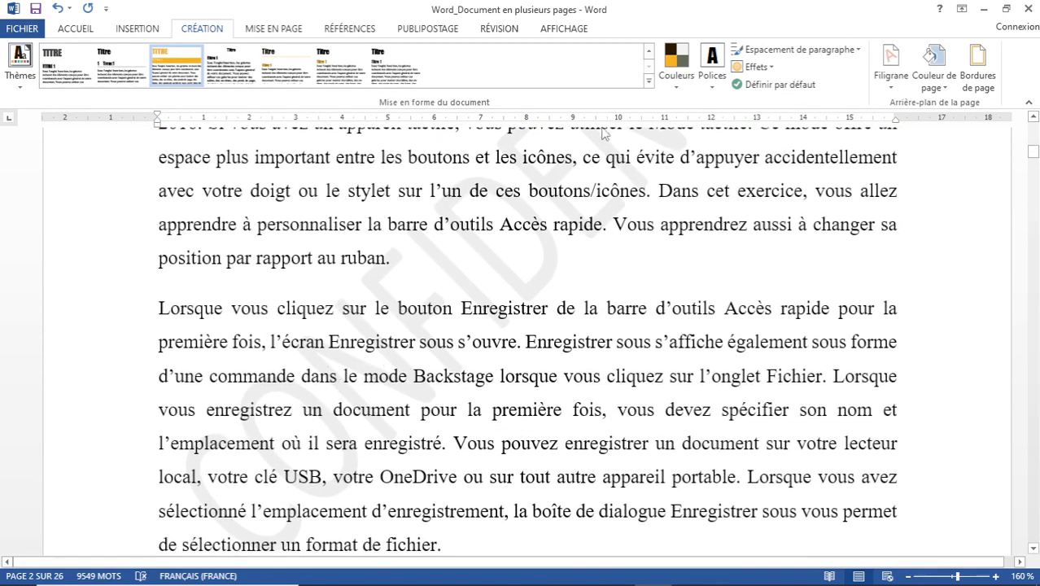
{"action": "left_click", "coordinate": [944, 88]}
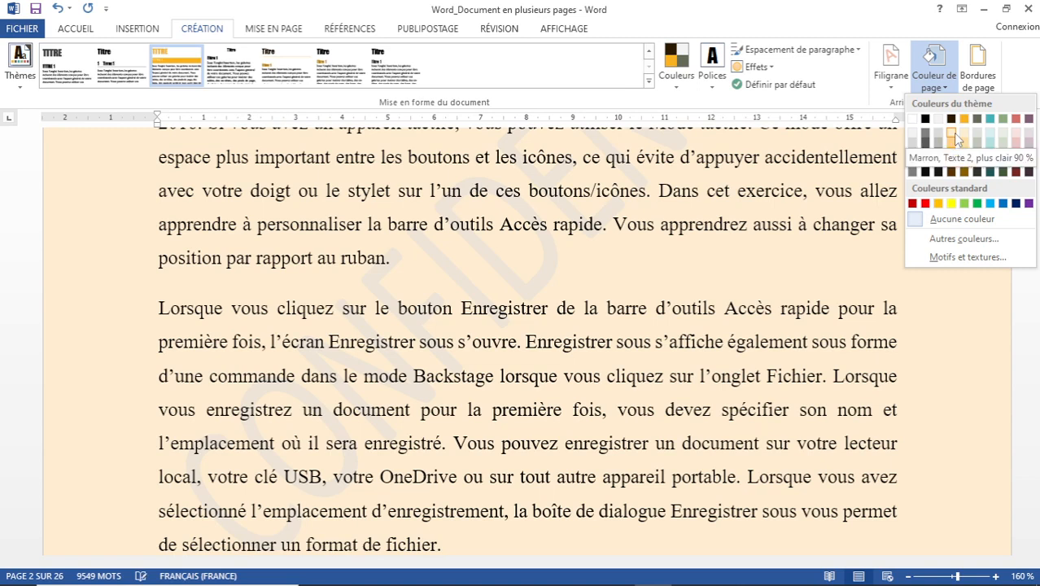
Apply the light green theme swatch as the page background and scroll to check the pages.
{"action": "left_click", "coordinate": [1003, 137]}
{"action": "scroll", "coordinate": [771, 232], "scroll_direction": "up", "scroll_amount": 3}
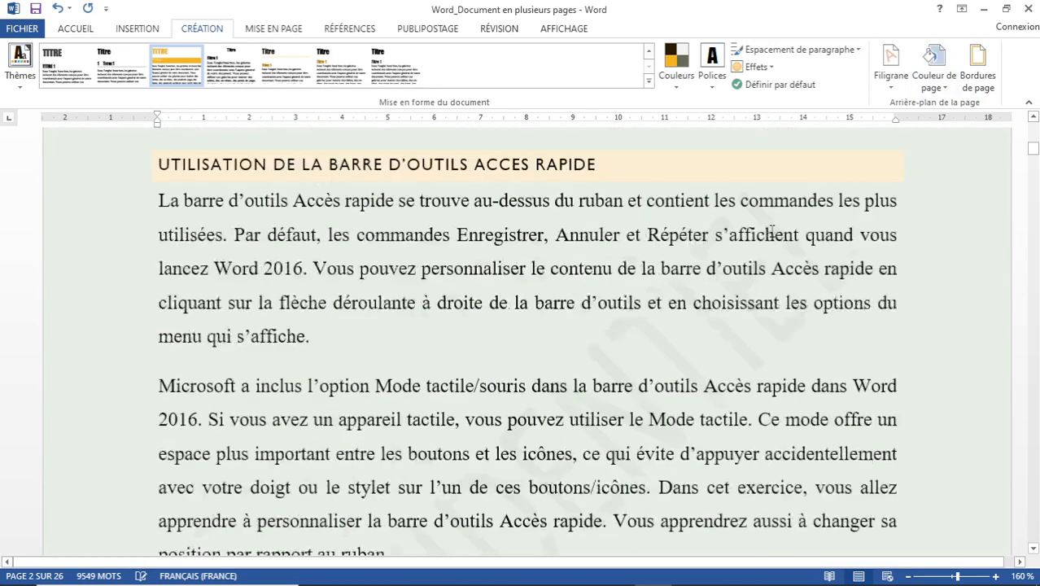
{"action": "scroll", "coordinate": [771, 232], "scroll_direction": "up", "scroll_amount": 12}
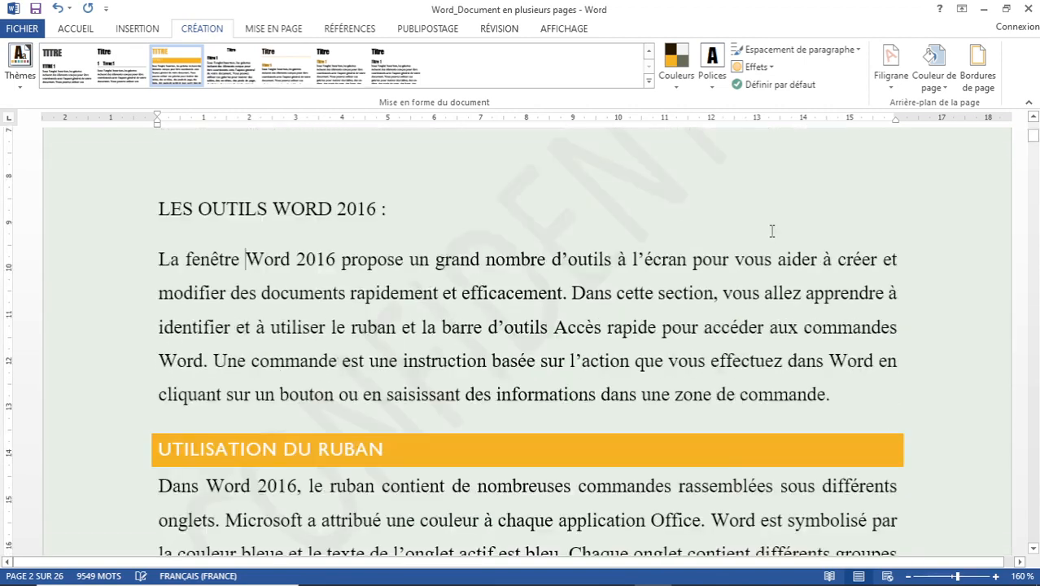
{"action": "scroll", "coordinate": [771, 232], "scroll_direction": "up", "scroll_amount": 1}
{"action": "scroll", "coordinate": [661, 220], "scroll_direction": "up", "scroll_amount": 10}
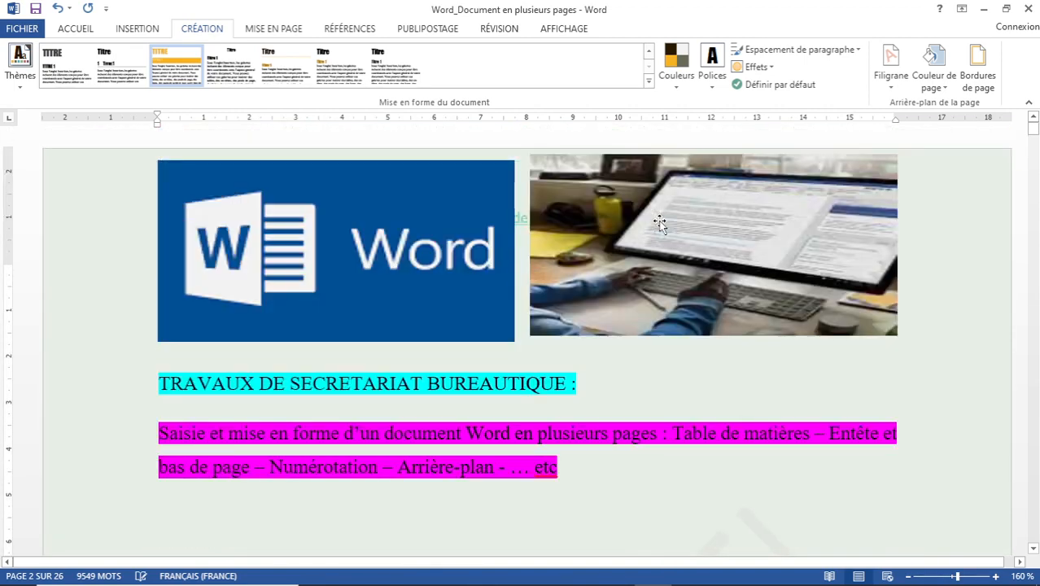
{"action": "scroll", "coordinate": [659, 222], "scroll_direction": "down", "scroll_amount": 20}
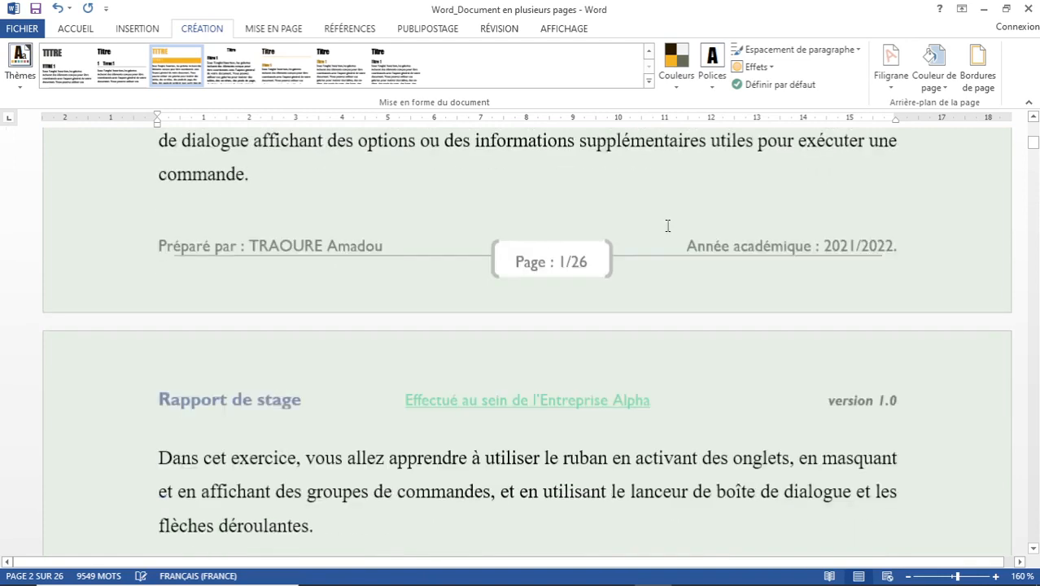
{"action": "scroll", "coordinate": [667, 225], "scroll_direction": "down", "scroll_amount": 10}
{"action": "scroll", "coordinate": [550, 263], "scroll_direction": "down", "scroll_amount": 5}
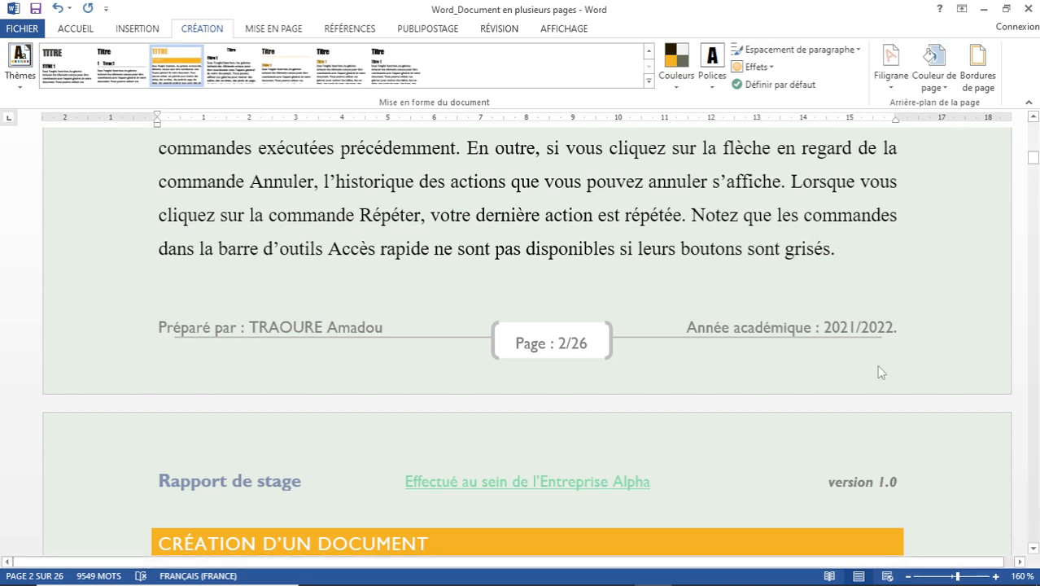
Add a dark red (Rouge foncé) double wavy Encadrement page border to the whole document.
{"action": "left_click", "coordinate": [979, 78]}
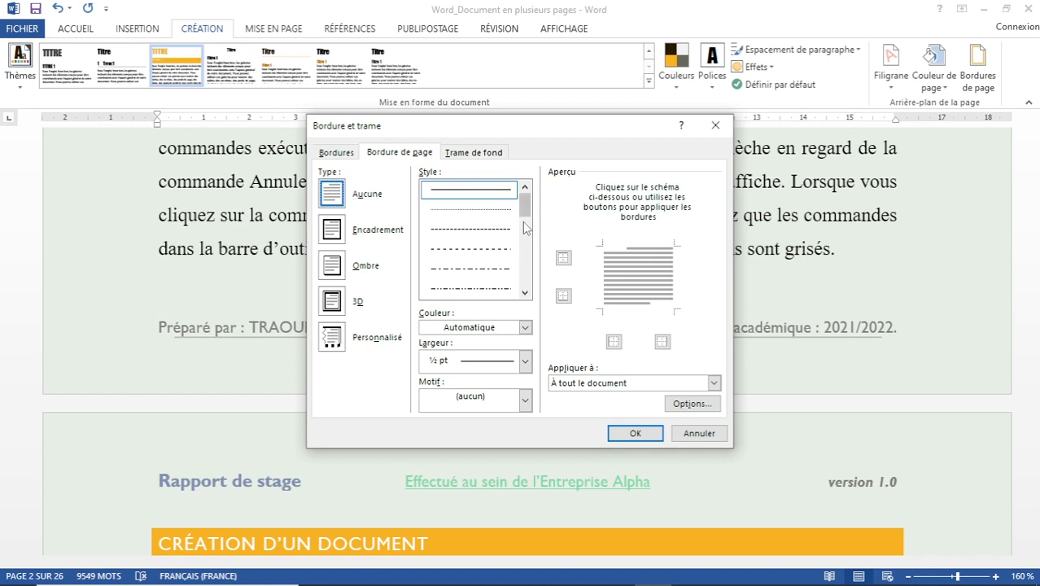
{"action": "left_click_drag", "start_coordinate": [525, 210], "coordinate": [534, 259]}
{"action": "left_click", "coordinate": [525, 292]}
{"action": "left_click", "coordinate": [478, 290]}
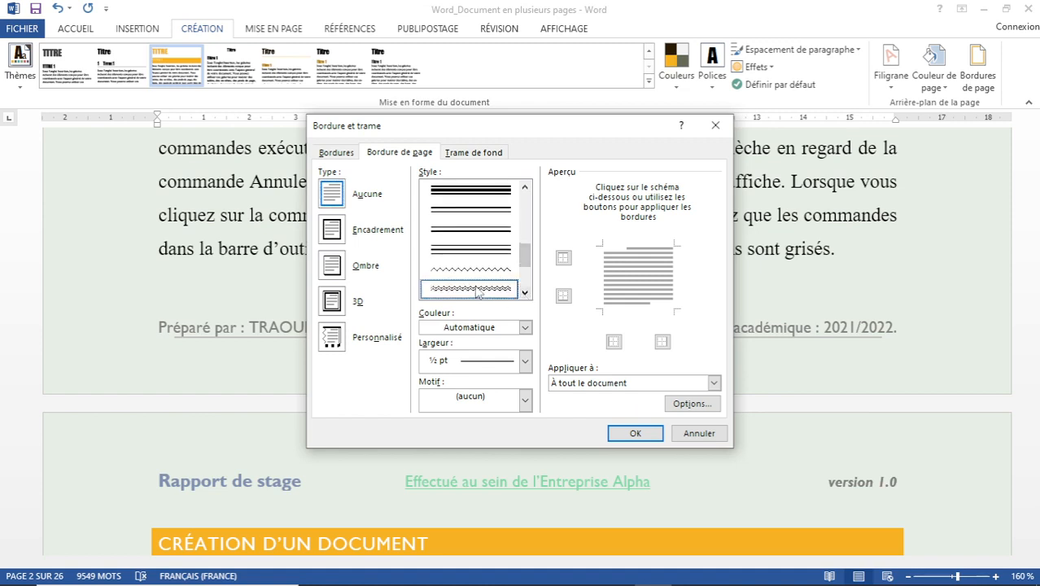
{"action": "left_click", "coordinate": [525, 327]}
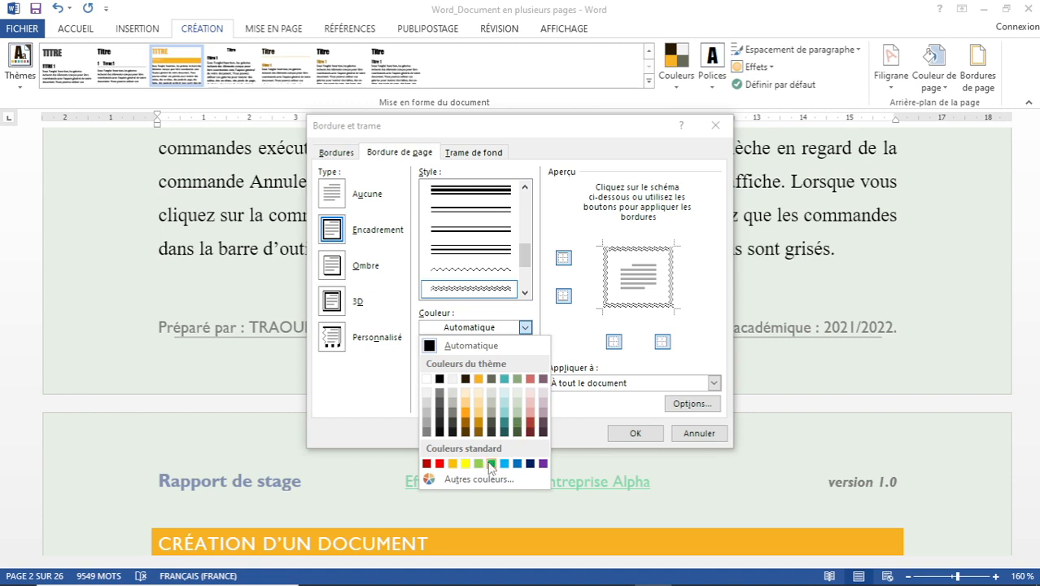
{"action": "left_click", "coordinate": [427, 463]}
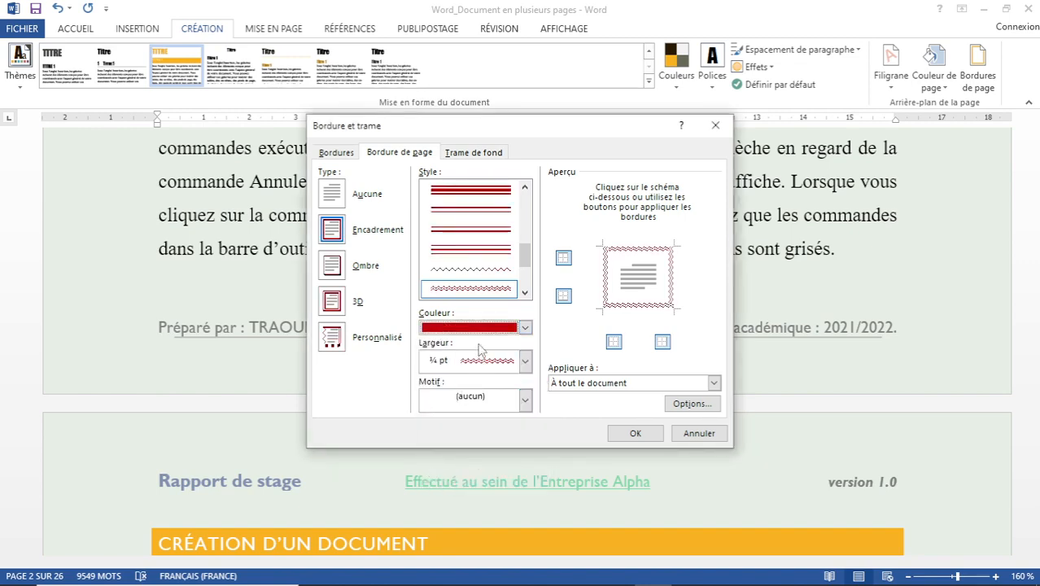
{"action": "left_click", "coordinate": [634, 433]}
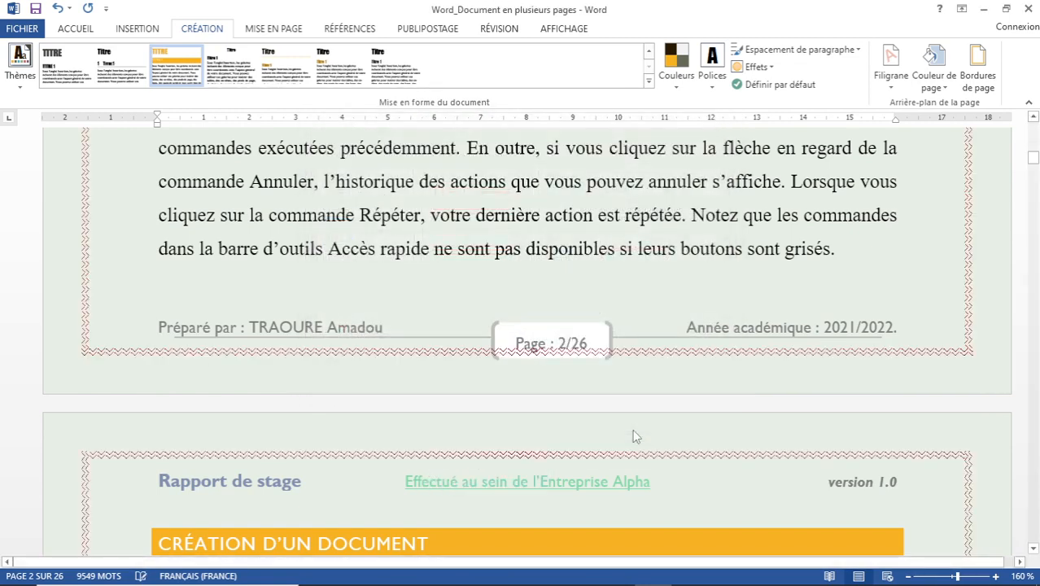
{"action": "scroll", "coordinate": [708, 402], "scroll_direction": "up", "scroll_amount": 6}
{"action": "scroll", "coordinate": [913, 256], "scroll_direction": "up", "scroll_amount": 3}
{"action": "scroll", "coordinate": [913, 255], "scroll_direction": "up", "scroll_amount": 4}
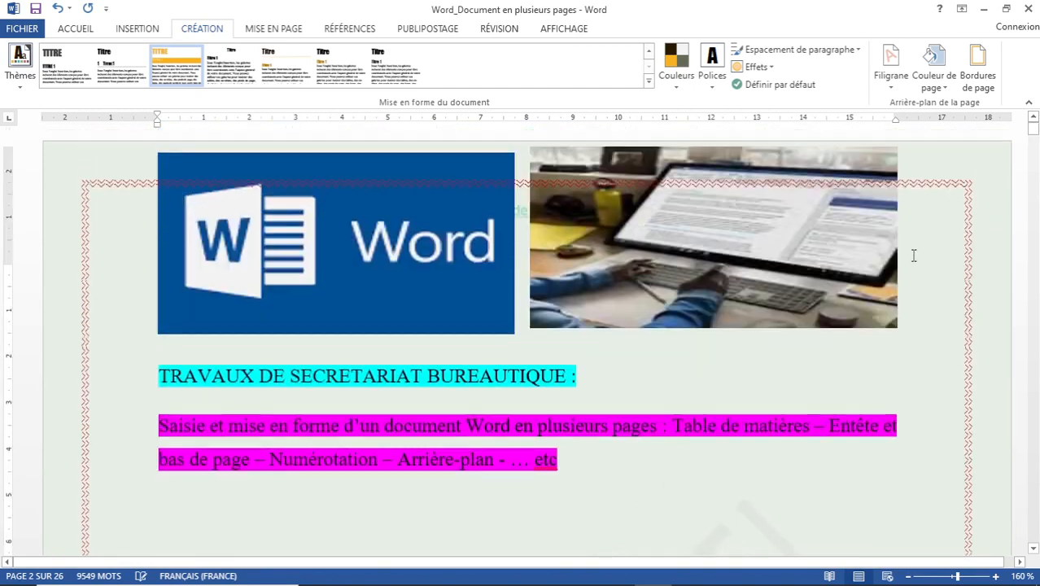
{"action": "scroll", "coordinate": [675, 279], "scroll_direction": "down", "scroll_amount": 10}
{"action": "scroll", "coordinate": [675, 278], "scroll_direction": "down", "scroll_amount": 10}
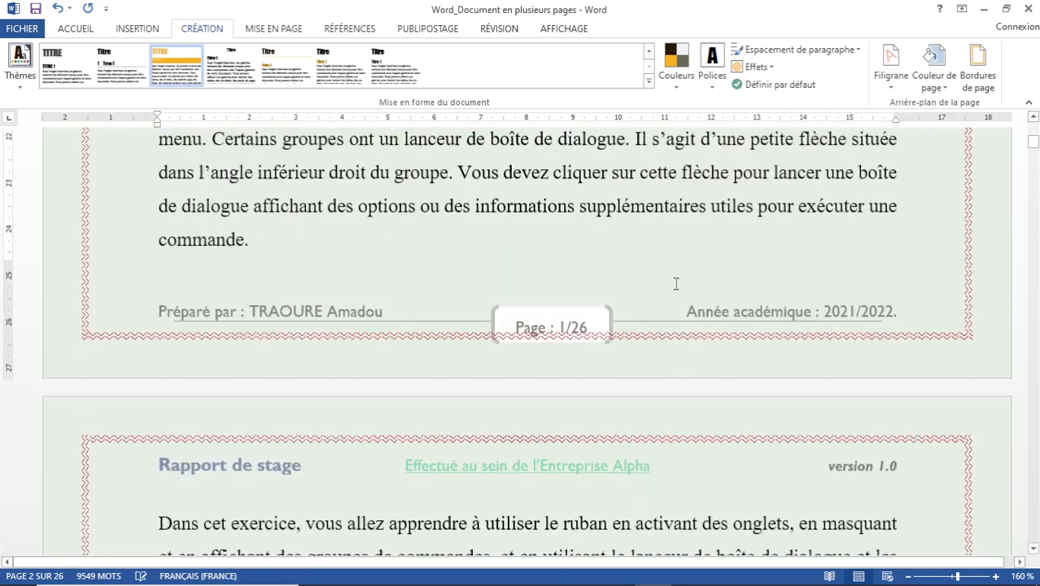
{"action": "scroll", "coordinate": [711, 323], "scroll_direction": "down", "scroll_amount": 8}
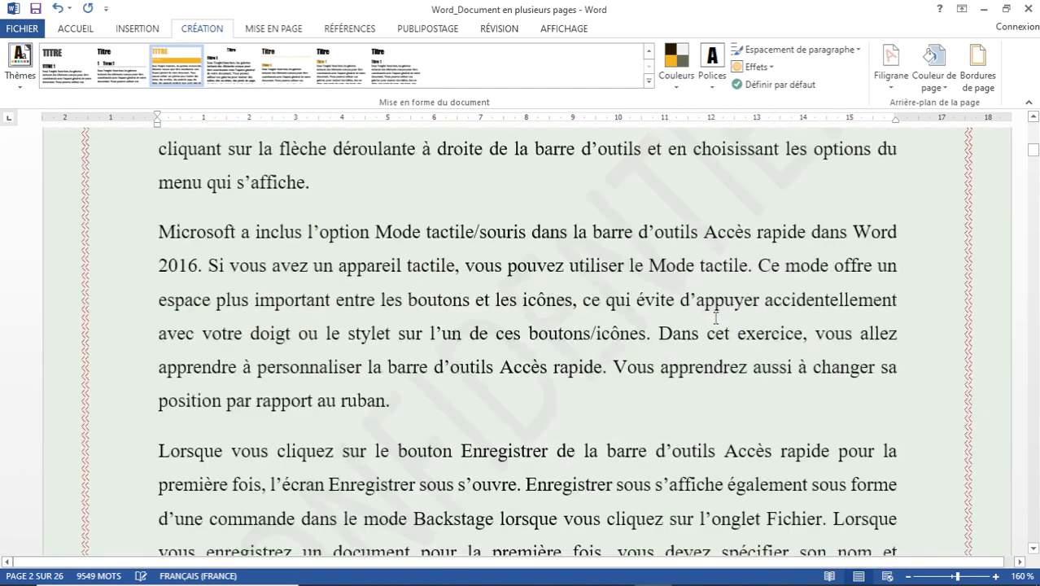
{"action": "scroll", "coordinate": [755, 360], "scroll_direction": "down", "scroll_amount": 7}
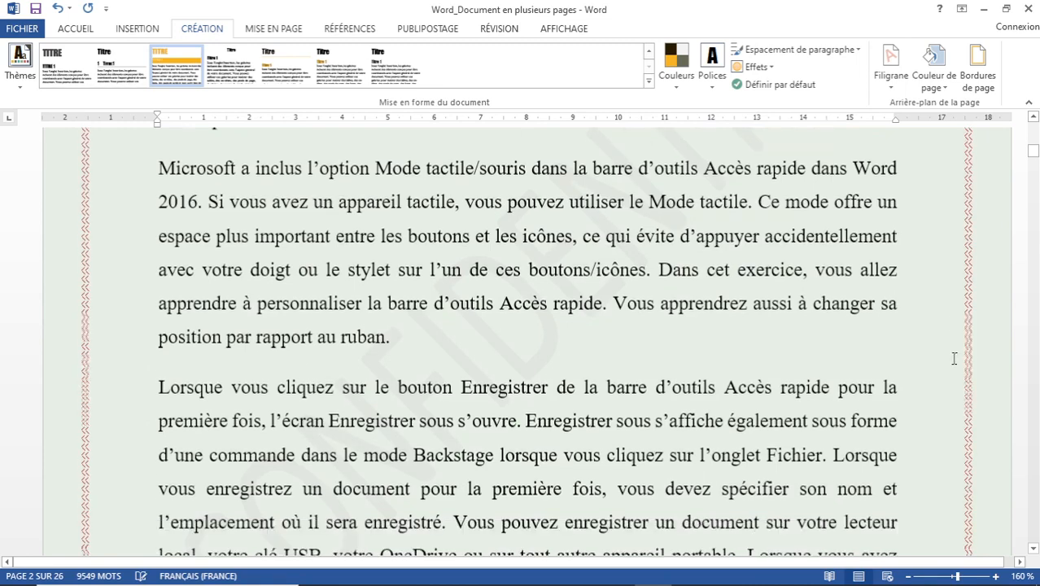
{"action": "scroll", "coordinate": [757, 413], "scroll_direction": "down", "scroll_amount": 7}
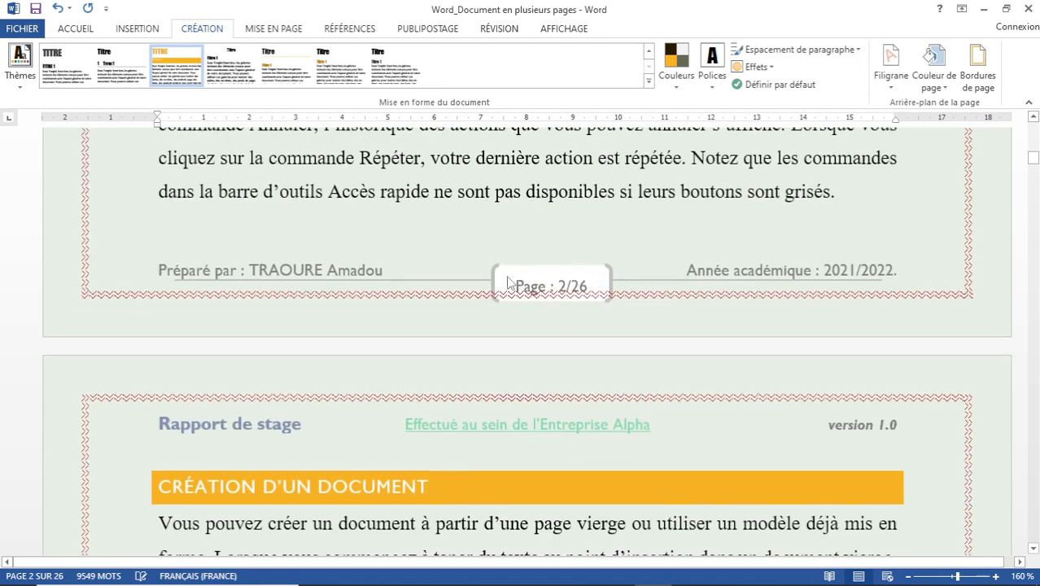
{"action": "scroll", "coordinate": [509, 281], "scroll_direction": "down", "scroll_amount": 4}
{"action": "scroll", "coordinate": [509, 281], "scroll_direction": "up", "scroll_amount": 8}
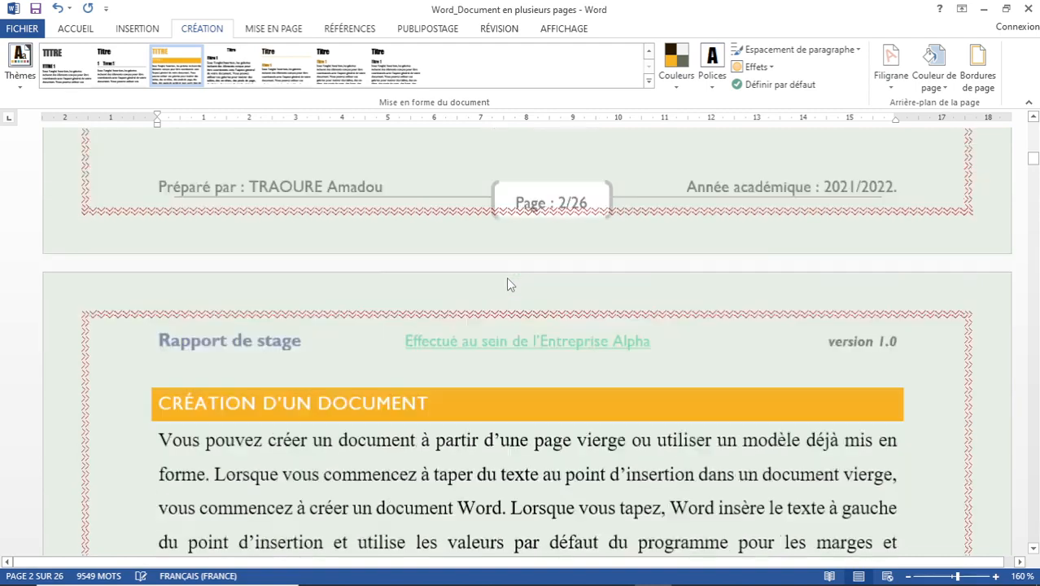
{"action": "scroll", "coordinate": [509, 279], "scroll_direction": "up", "scroll_amount": 5}
{"action": "scroll", "coordinate": [509, 279], "scroll_direction": "up", "scroll_amount": 8}
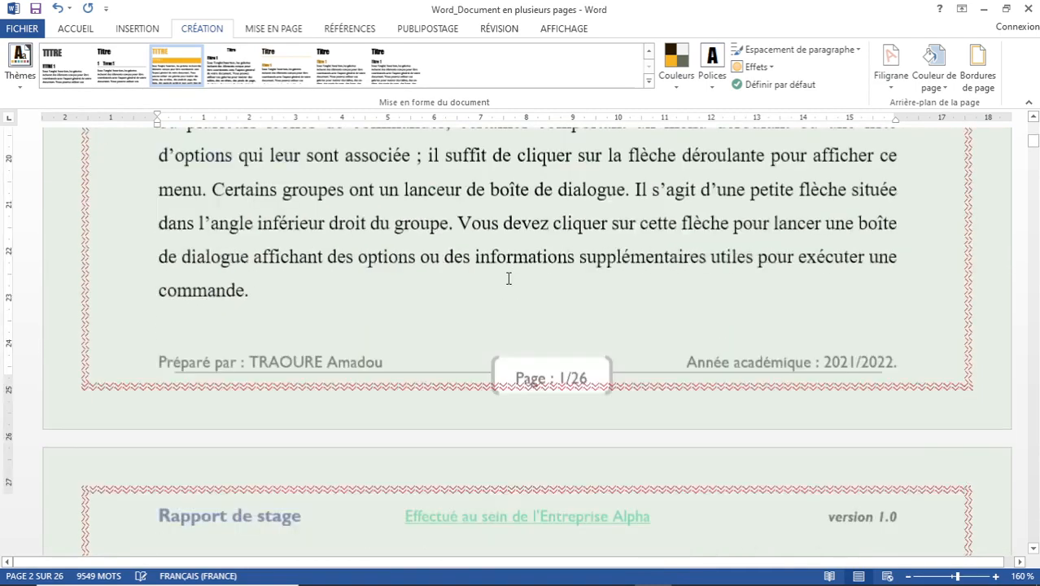
{"action": "scroll", "coordinate": [189, 244], "scroll_direction": "down", "scroll_amount": 5}
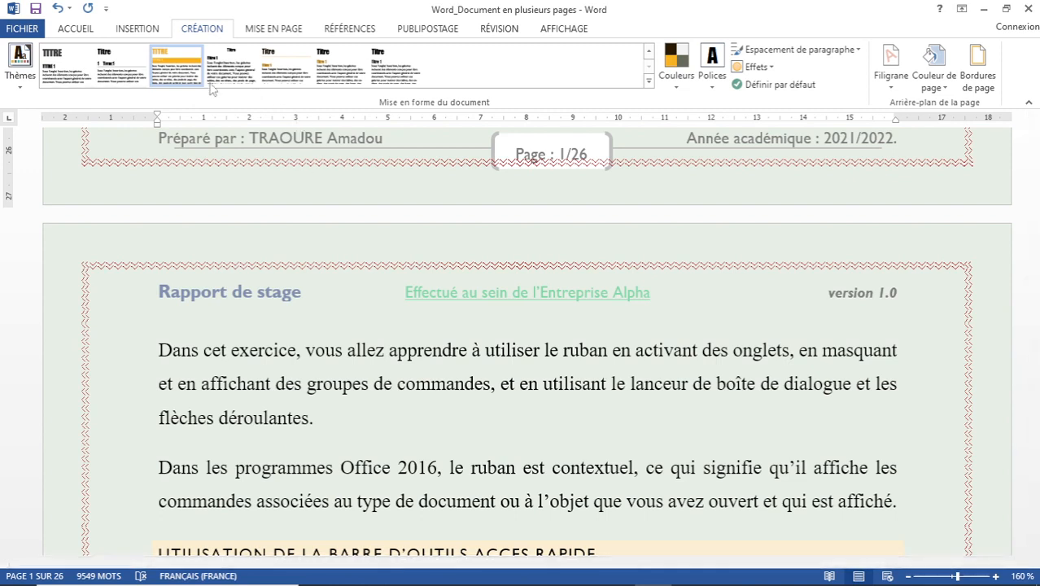
On the Mise en page tab, try the Normales margin preset.
{"action": "left_click", "coordinate": [281, 31]}
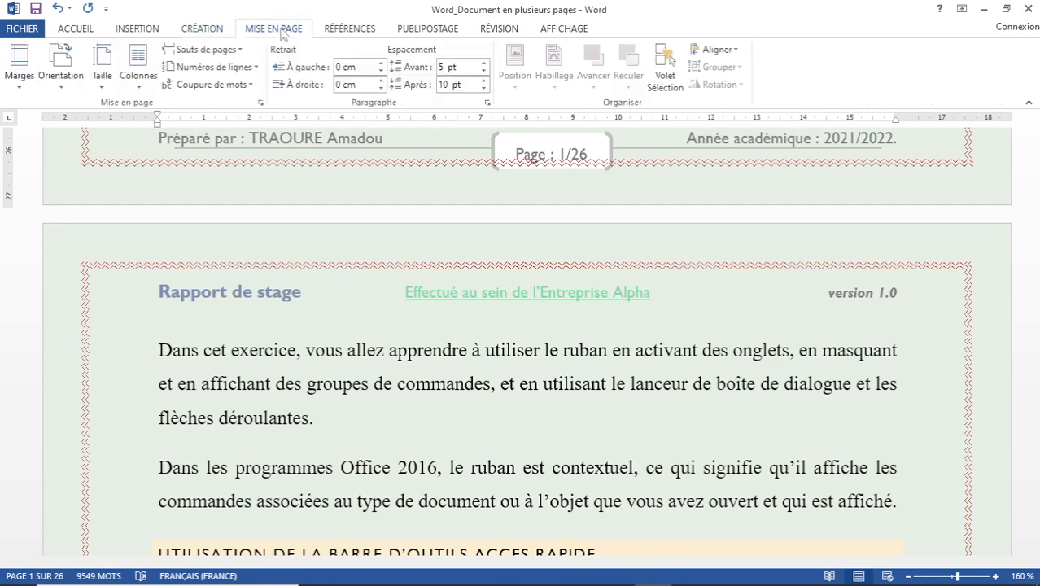
{"action": "left_click", "coordinate": [20, 88]}
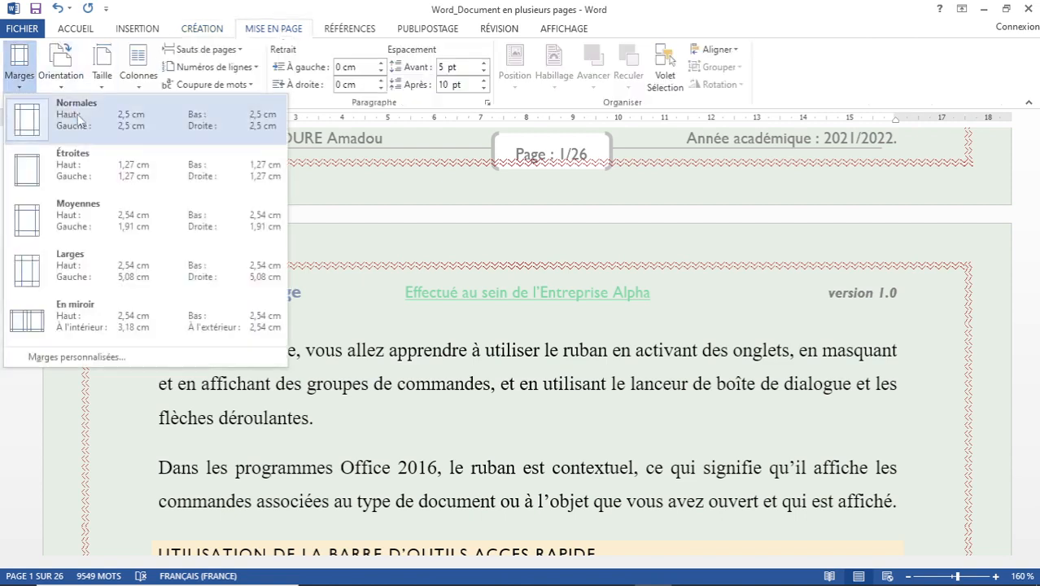
{"action": "left_click", "coordinate": [36, 118]}
{"action": "left_click", "coordinate": [23, 81]}
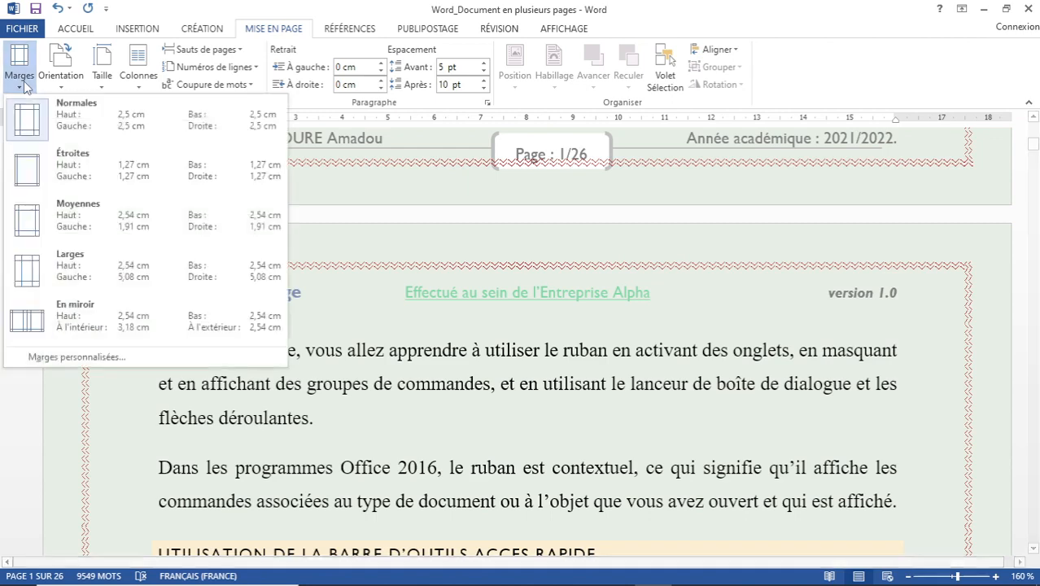
{"action": "left_click", "coordinate": [79, 163]}
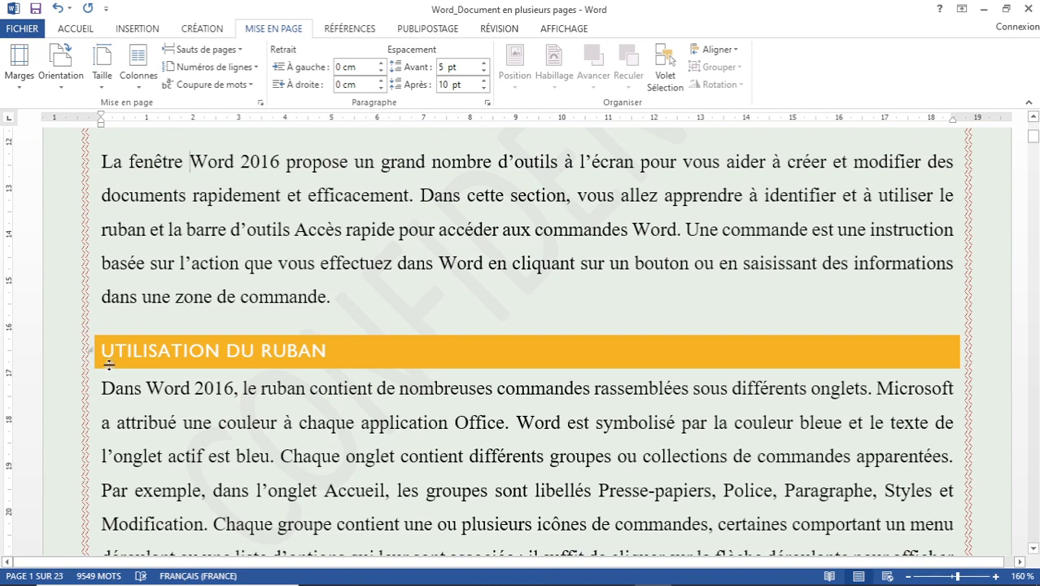
Apply the Moyennes medium margins and jump to the end of the 25-page document.
{"action": "left_click", "coordinate": [21, 88]}
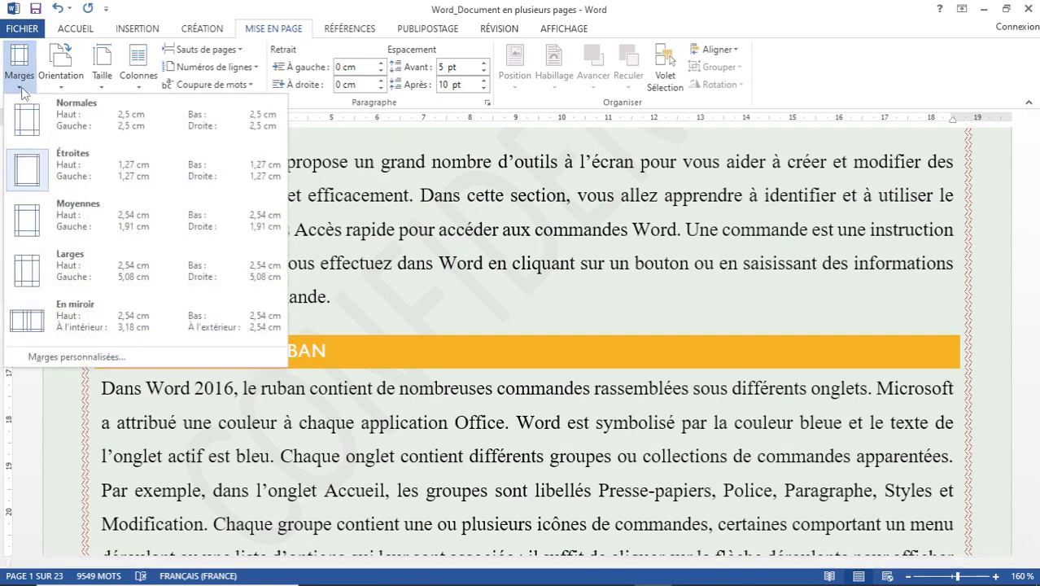
{"action": "left_click", "coordinate": [82, 218]}
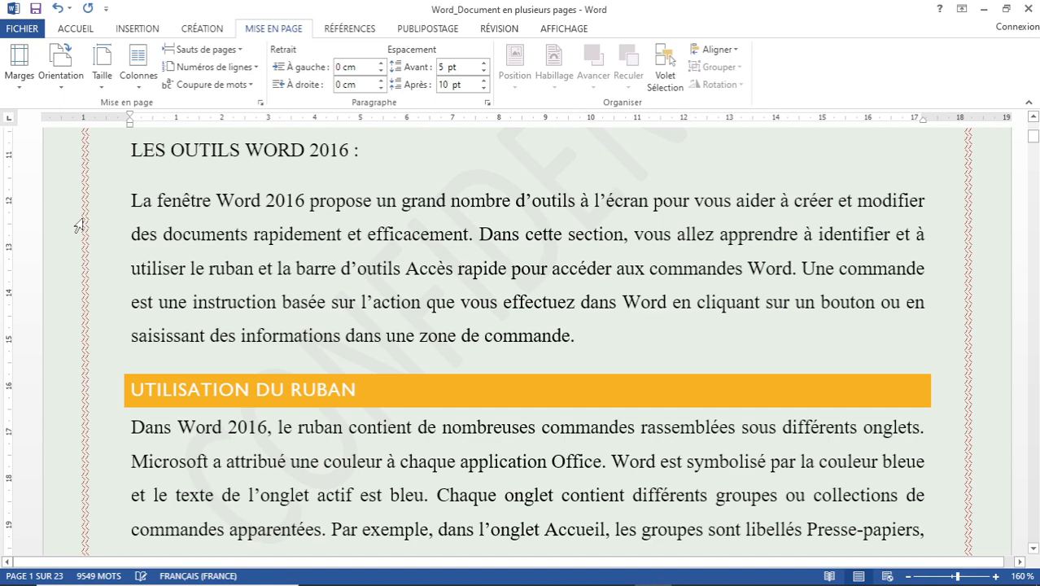
{"action": "scroll", "coordinate": [263, 198], "scroll_direction": "down", "scroll_amount": 7}
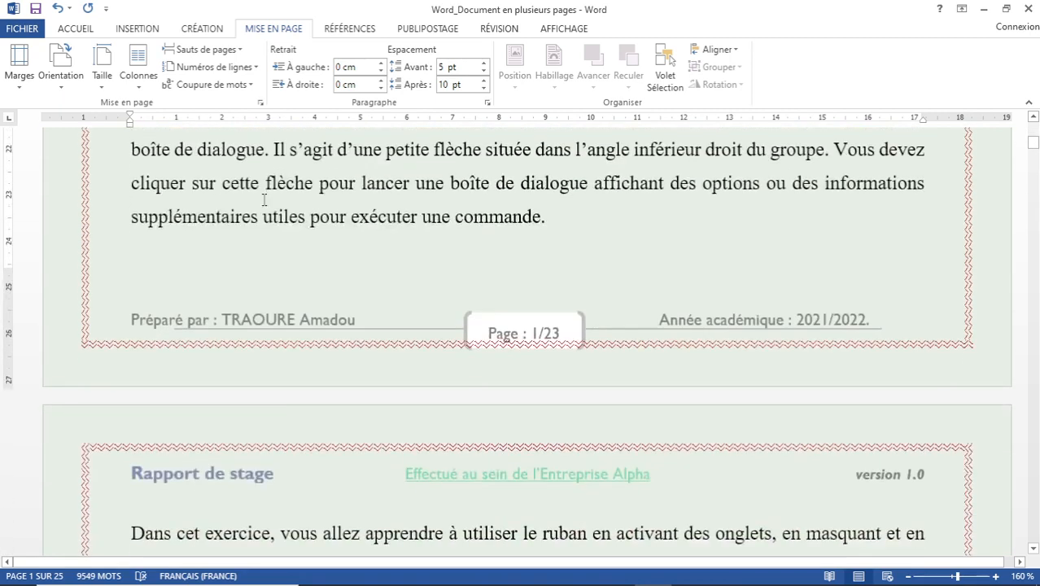
{"action": "key", "text": "ctrl+End"}
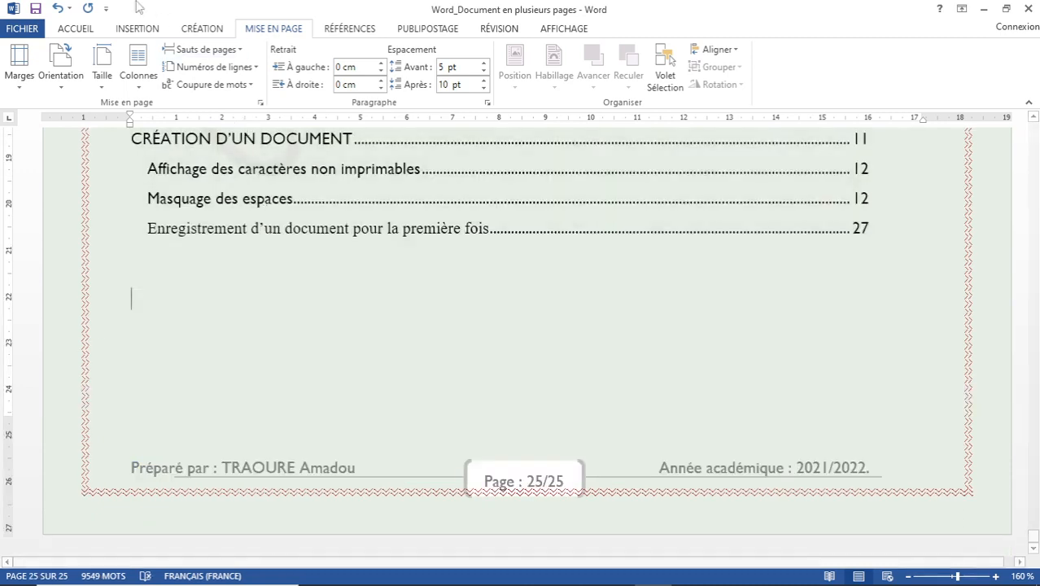
{"action": "left_click", "coordinate": [18, 82]}
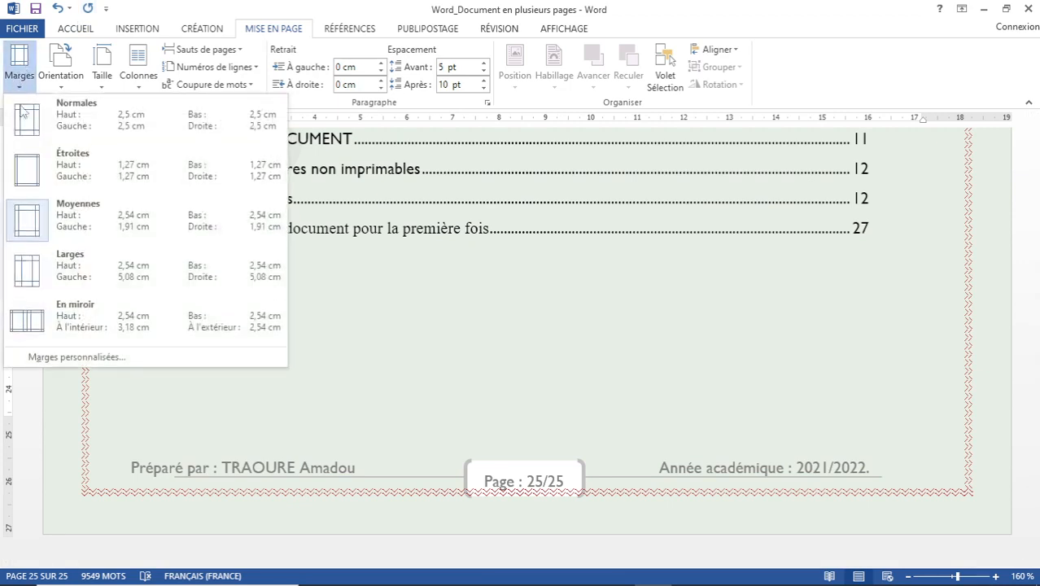
Apply the Larges wide margins and check the 36-page result below the table of contents.
{"action": "left_click", "coordinate": [74, 262]}
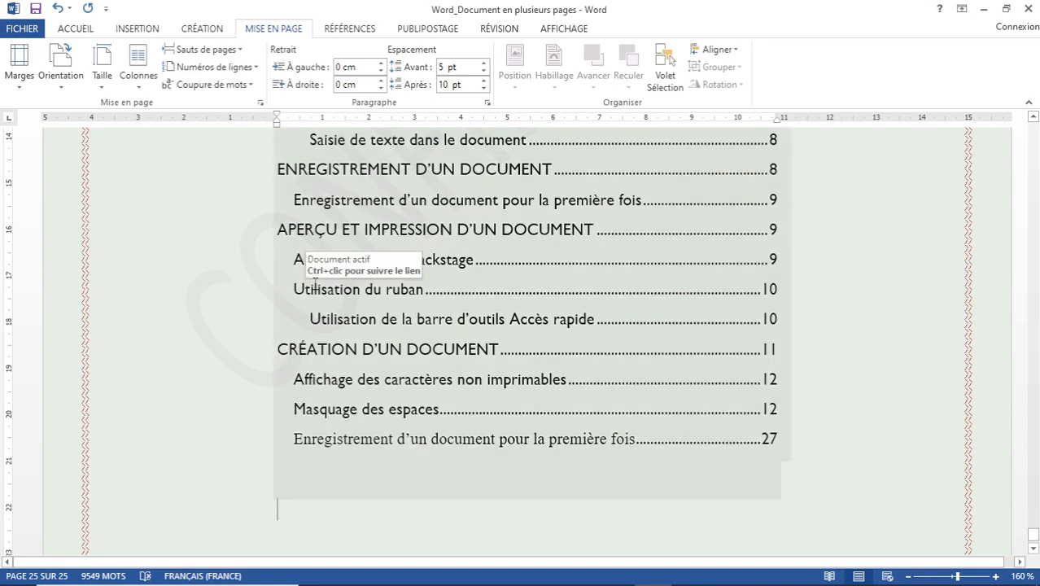
{"action": "scroll", "coordinate": [484, 310], "scroll_direction": "down", "scroll_amount": 3}
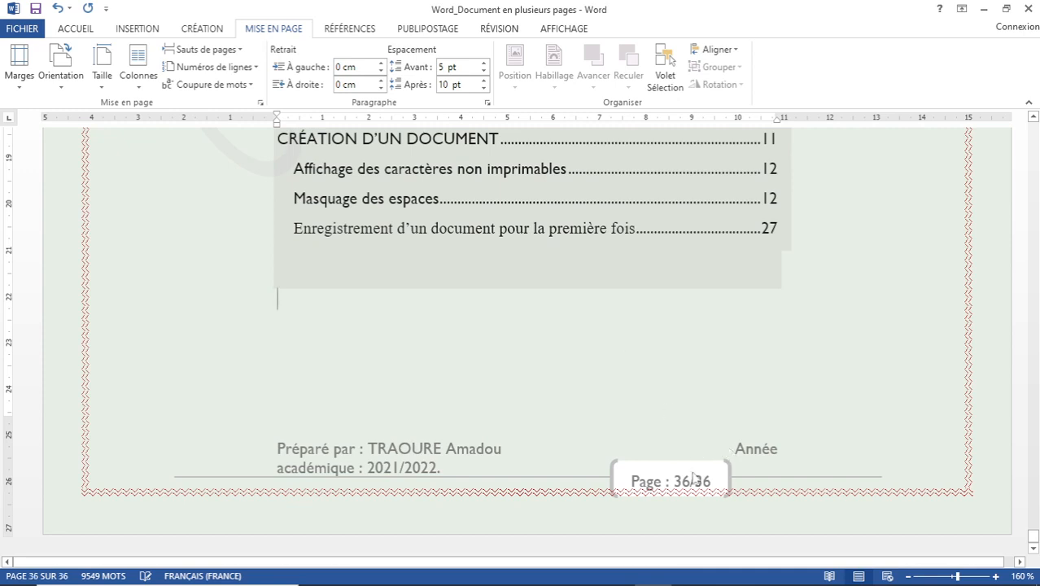
{"action": "left_click", "coordinate": [525, 323]}
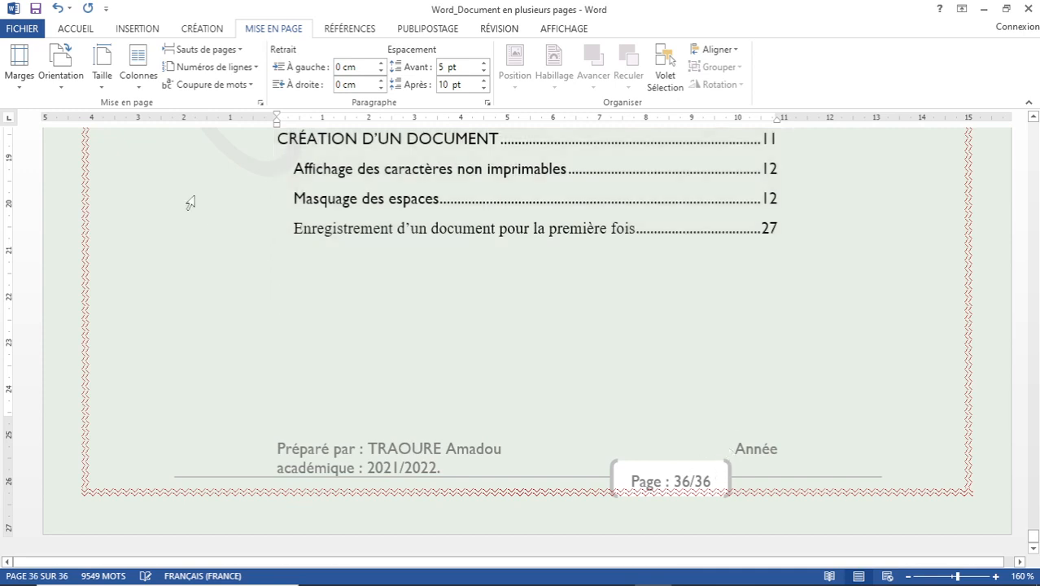
{"action": "scroll", "coordinate": [279, 244], "scroll_direction": "up", "scroll_amount": 3}
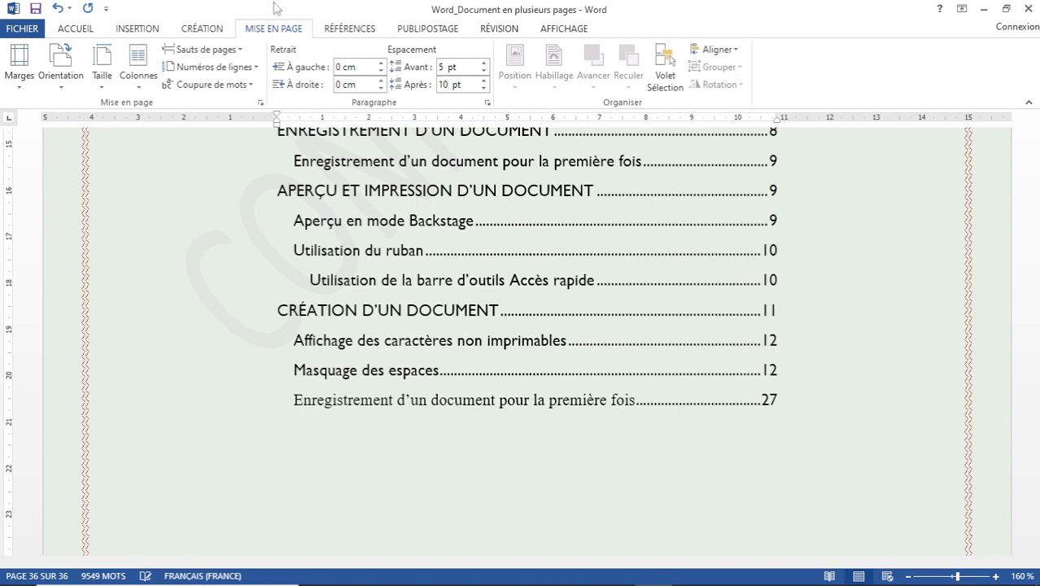
Apply the En miroir mirrored margins and scroll through the pages.
{"action": "left_click", "coordinate": [20, 82]}
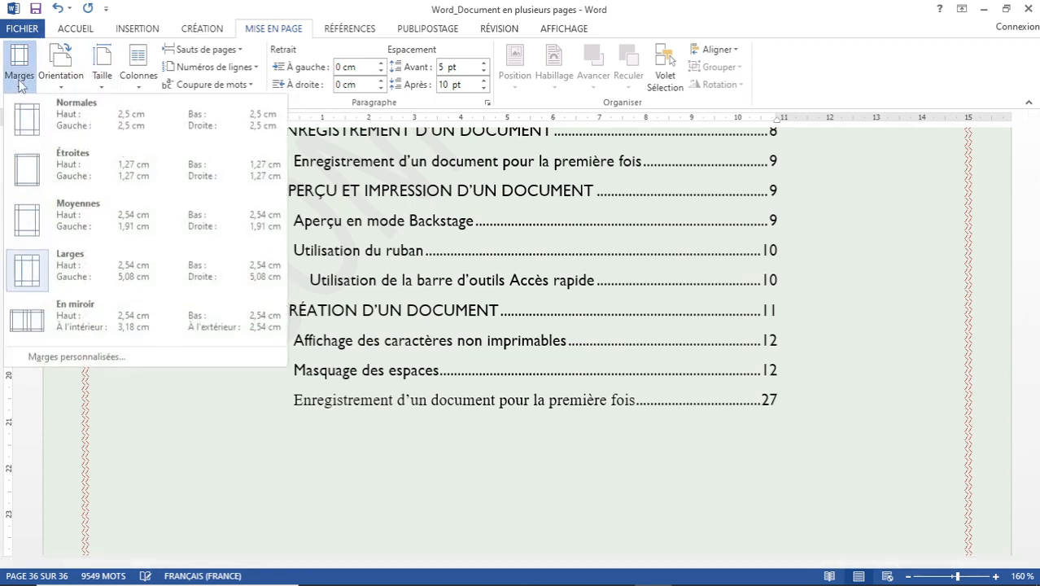
{"action": "left_click", "coordinate": [92, 320]}
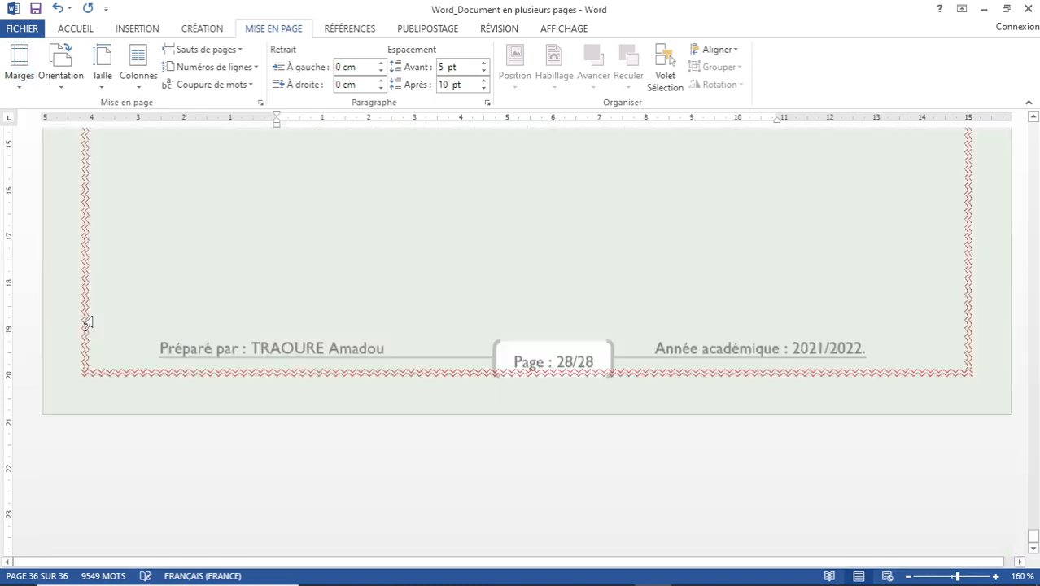
{"action": "scroll", "coordinate": [353, 301], "scroll_direction": "down", "scroll_amount": 8}
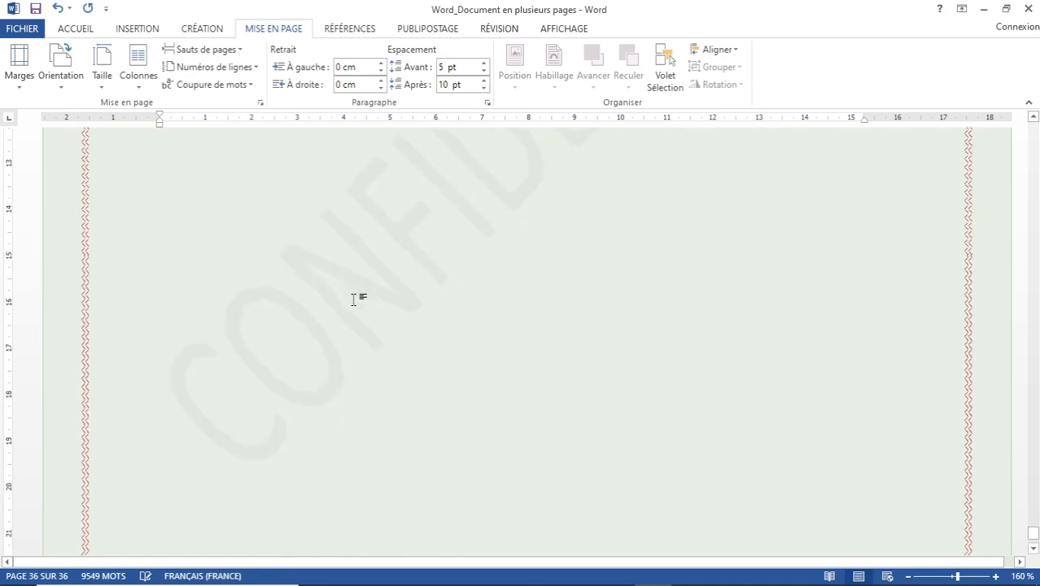
{"action": "scroll", "coordinate": [352, 301], "scroll_direction": "down", "scroll_amount": 1}
{"action": "scroll", "coordinate": [352, 300], "scroll_direction": "up", "scroll_amount": 15}
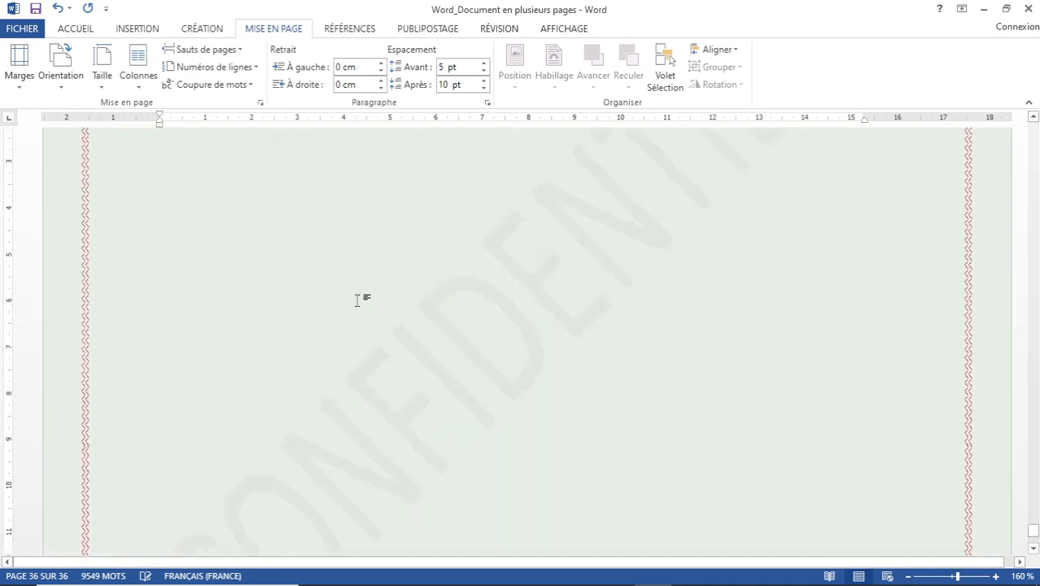
{"action": "scroll", "coordinate": [361, 306], "scroll_direction": "up", "scroll_amount": 15}
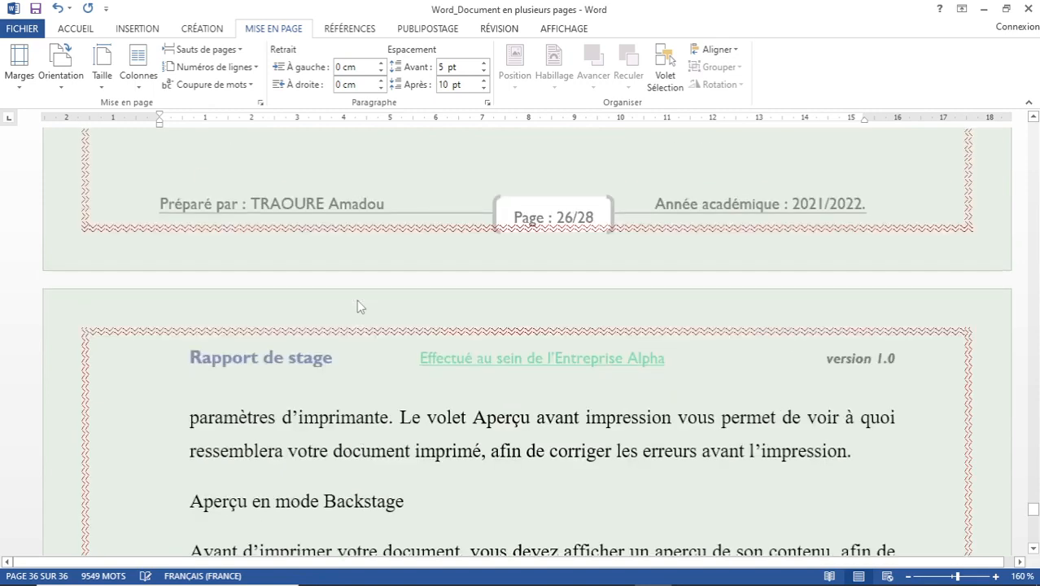
Restore the Normales margins and jump to the end, now page 26/26.
{"action": "left_click", "coordinate": [20, 81]}
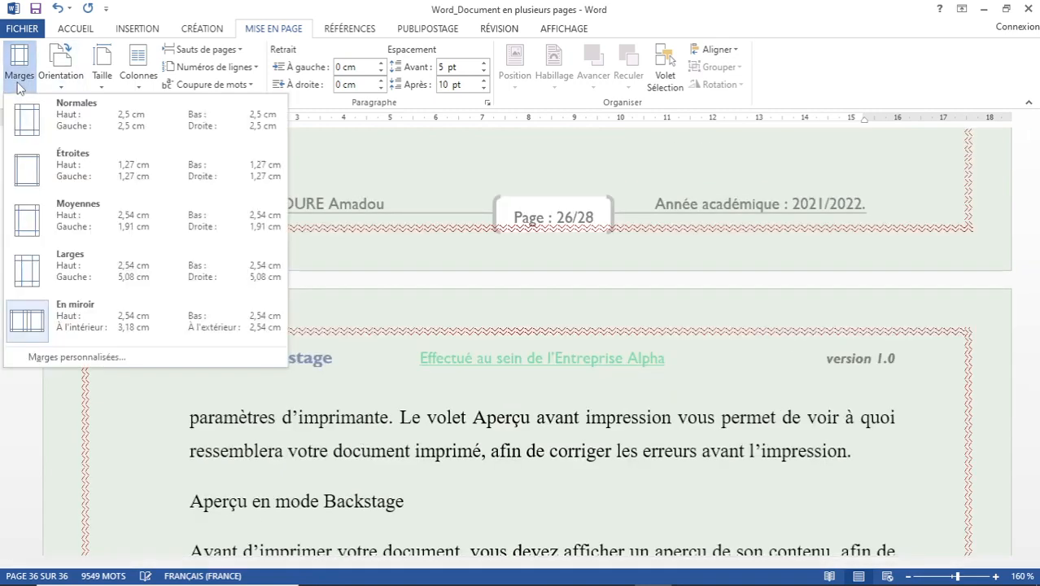
{"action": "left_click", "coordinate": [101, 116]}
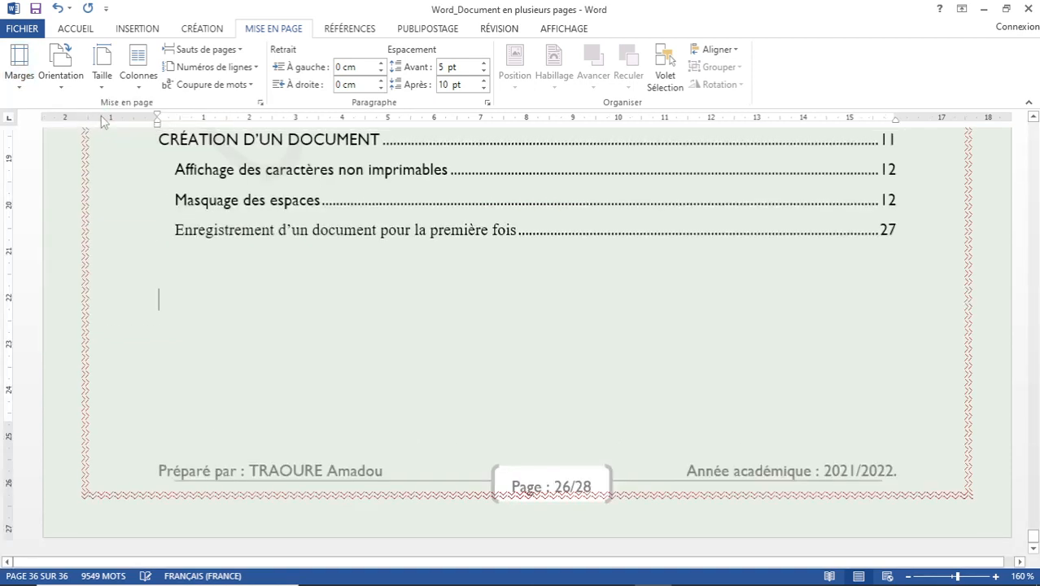
{"action": "left_click", "coordinate": [309, 163], "text": "ctrl"}
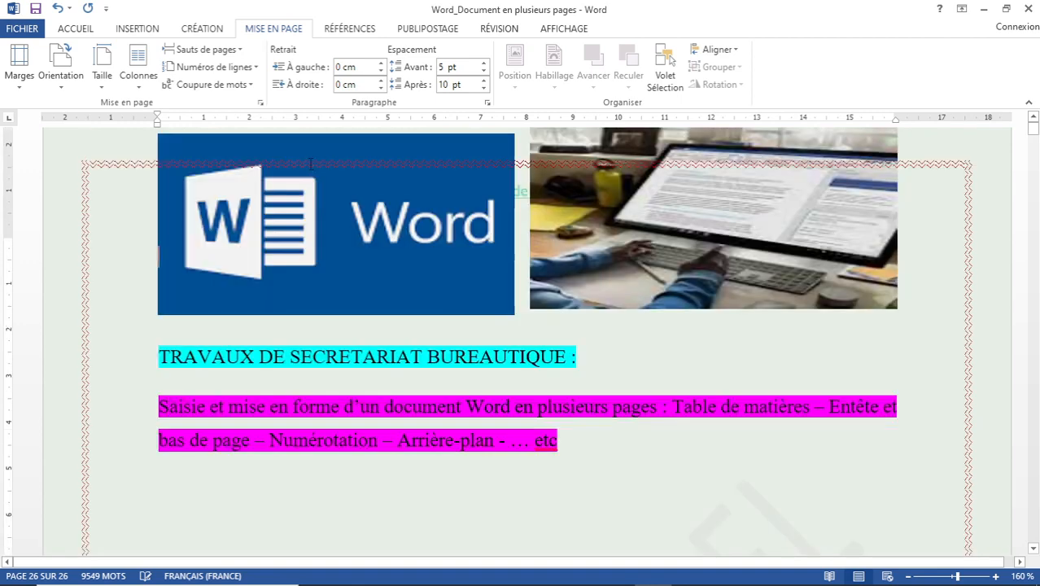
{"action": "key", "text": "ctrl+End"}
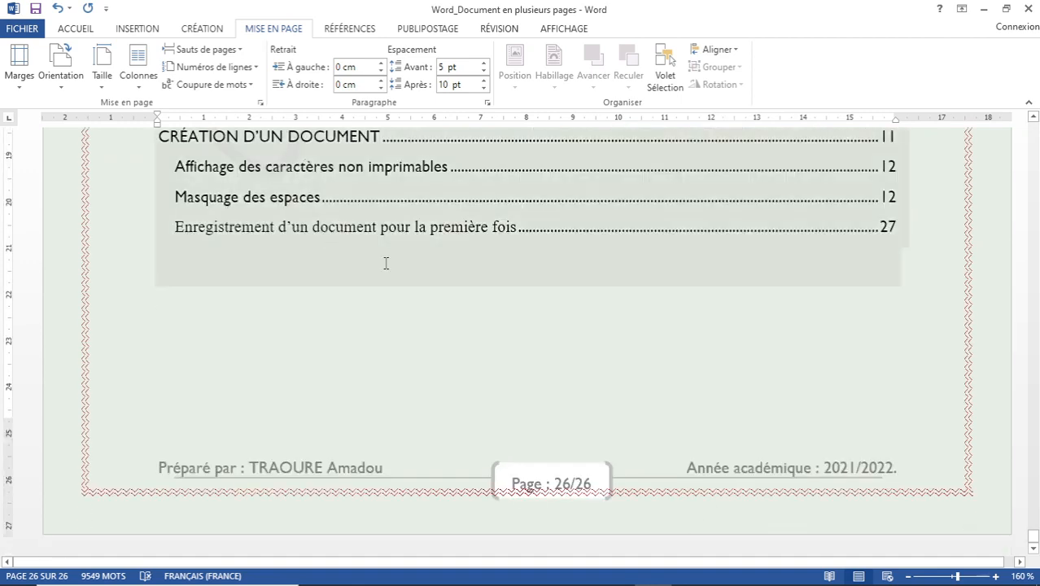
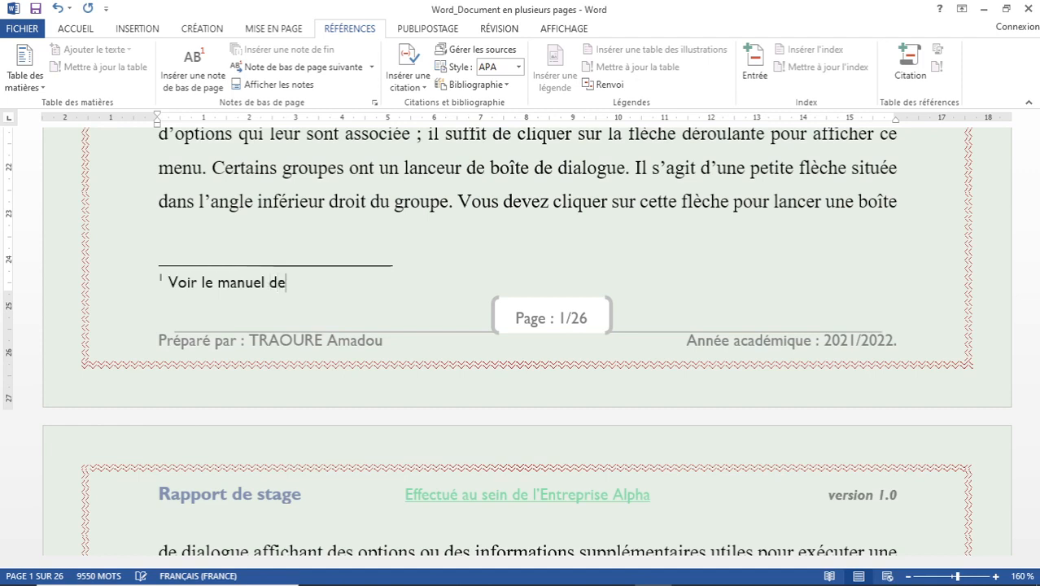
Finish footnote 1 with 'de Microsoft Word 2016, Sté Microsoft Word, éd. Office, P. 60.', fixing the typo.
{"action": "type", "text": "ro"}
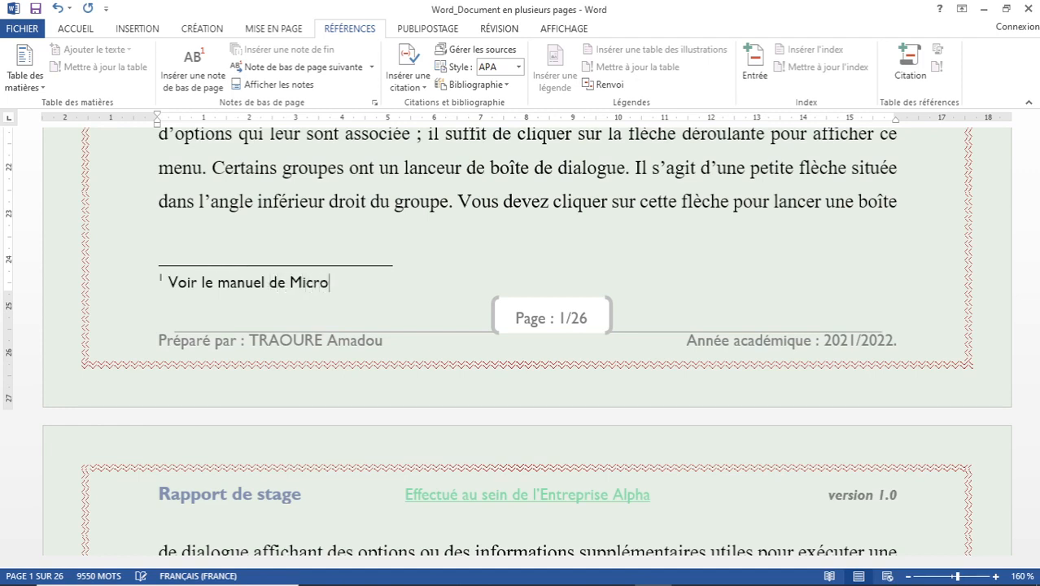
{"action": "type", "text": "soft Word 2016"}
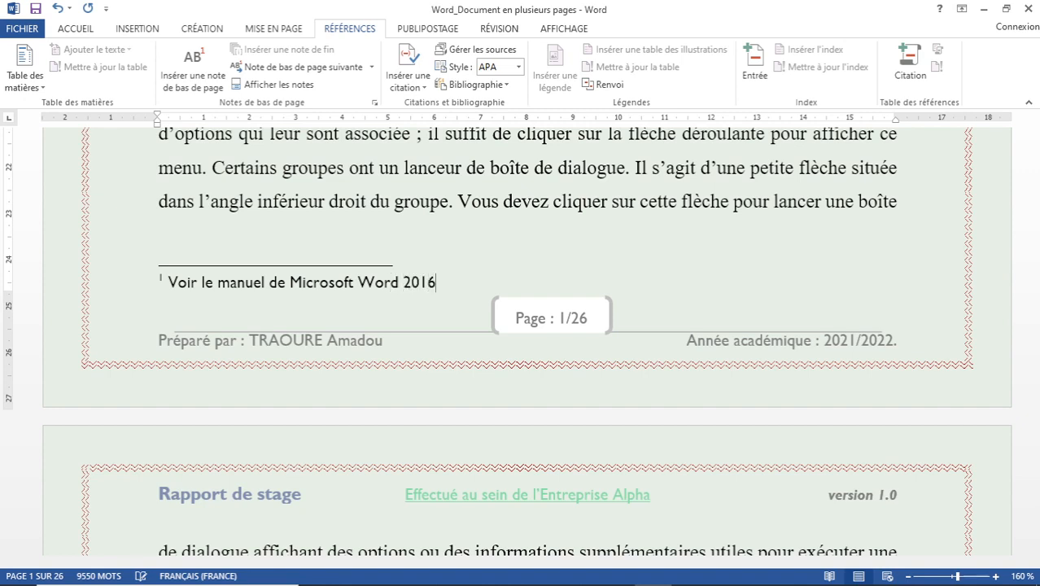
{"action": "type", "text": ","}
{"action": "type", "text": " Sté "}
{"action": "type", "text": "Micro"}
{"action": "type", "text": "soft W"}
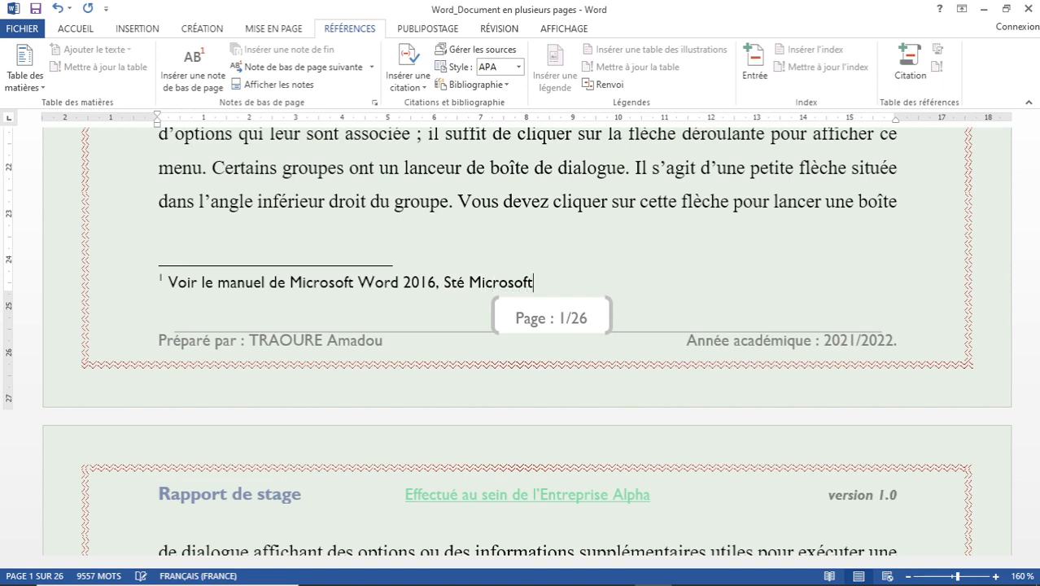
{"action": "type", "text": "ord, e"}
{"action": "key", "text": "BackSpace"}
{"action": "type", "text": "éd."}
{"action": "type", "text": "Offic"}
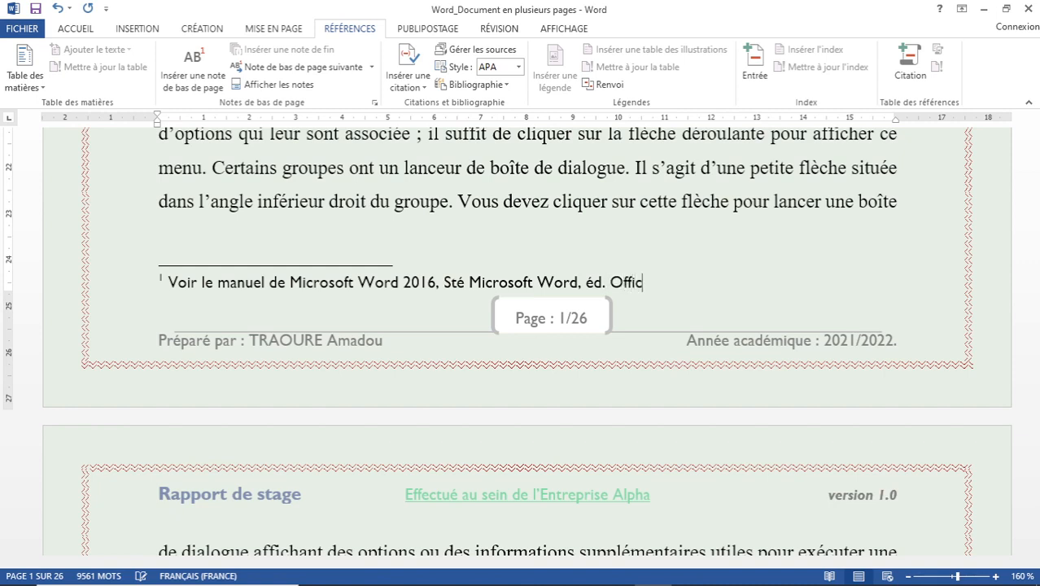
{"action": "type", "text": "e, P. 60."}
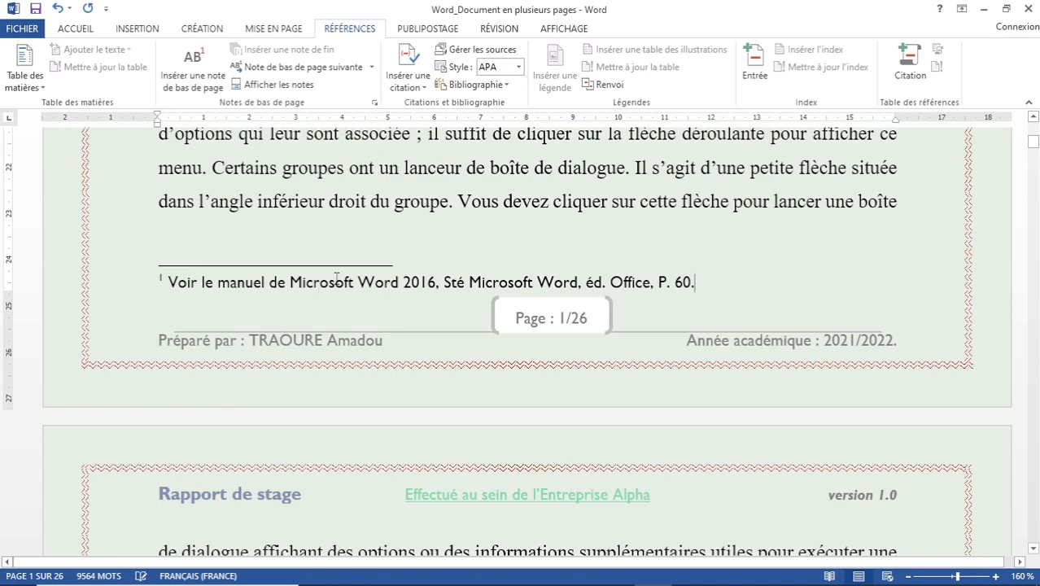
Return to the text and insert footnote 2 after 'Modification' reading 'Idem, P. 62.'.
{"action": "scroll", "coordinate": [391, 230], "scroll_direction": "up", "scroll_amount": 1}
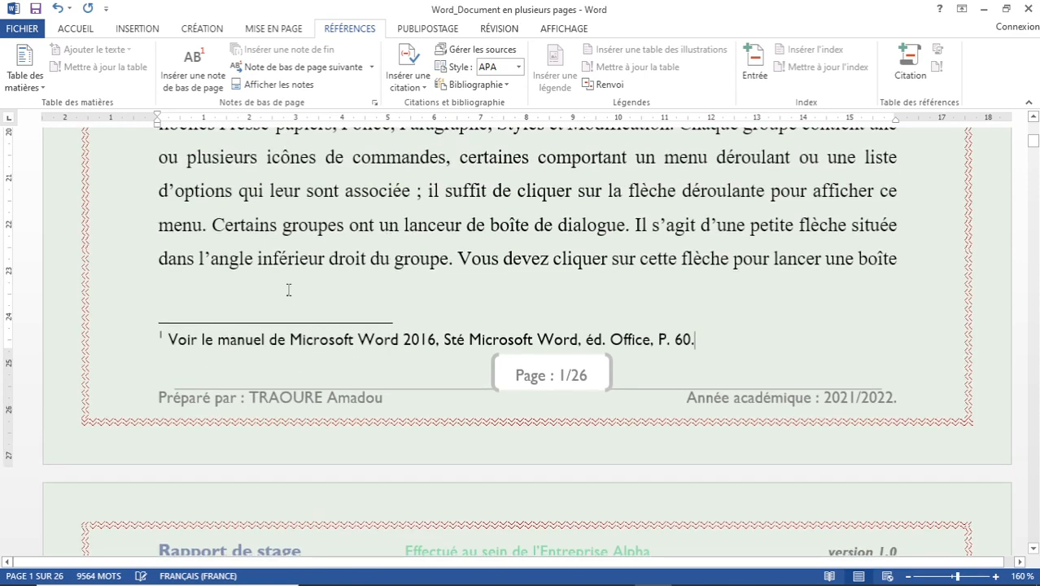
{"action": "scroll", "coordinate": [458, 302], "scroll_direction": "up", "scroll_amount": 1}
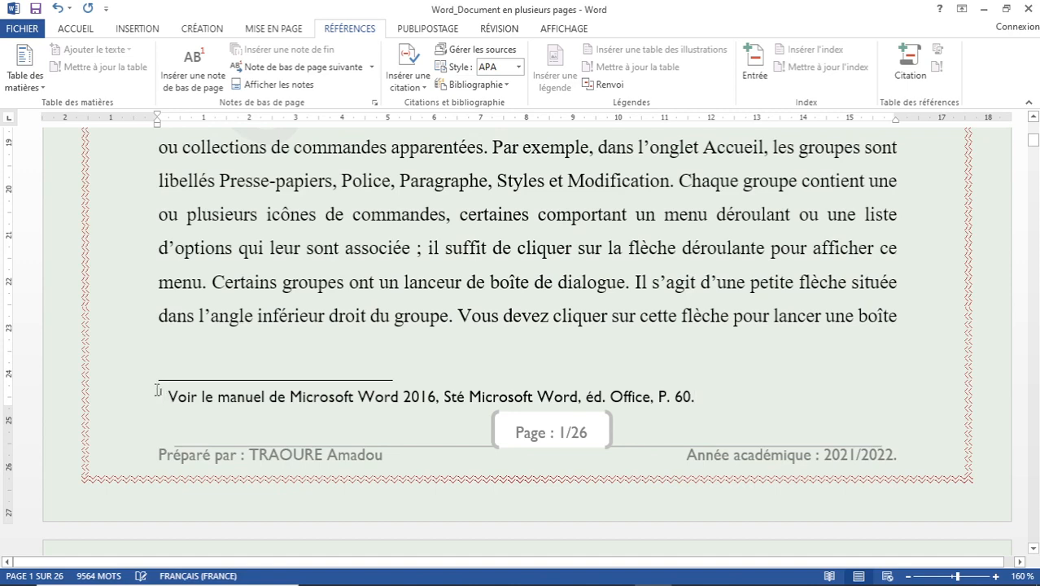
{"action": "double_click", "coordinate": [160, 391]}
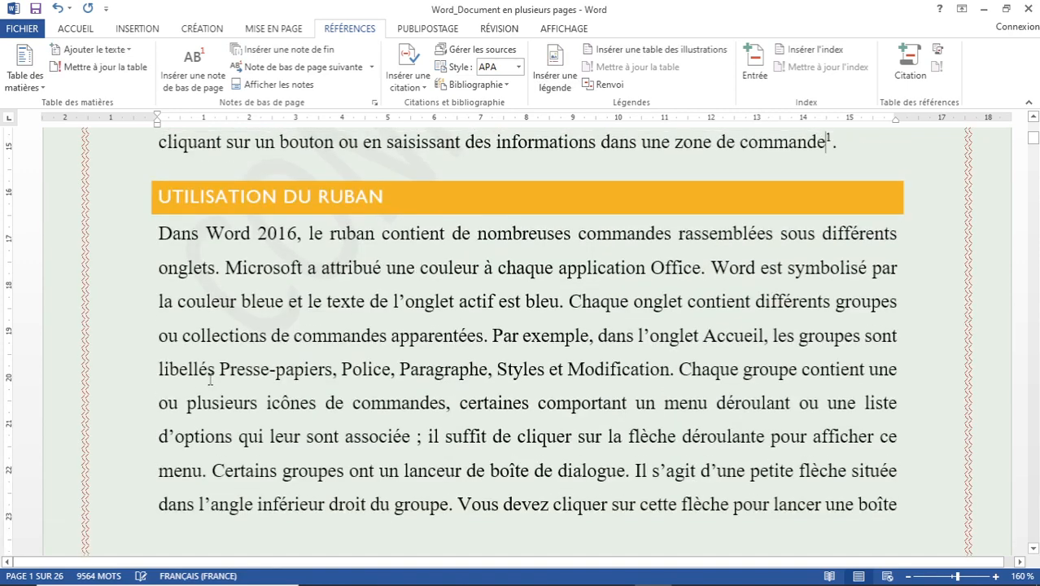
{"action": "scroll", "coordinate": [708, 204], "scroll_direction": "up", "scroll_amount": 3}
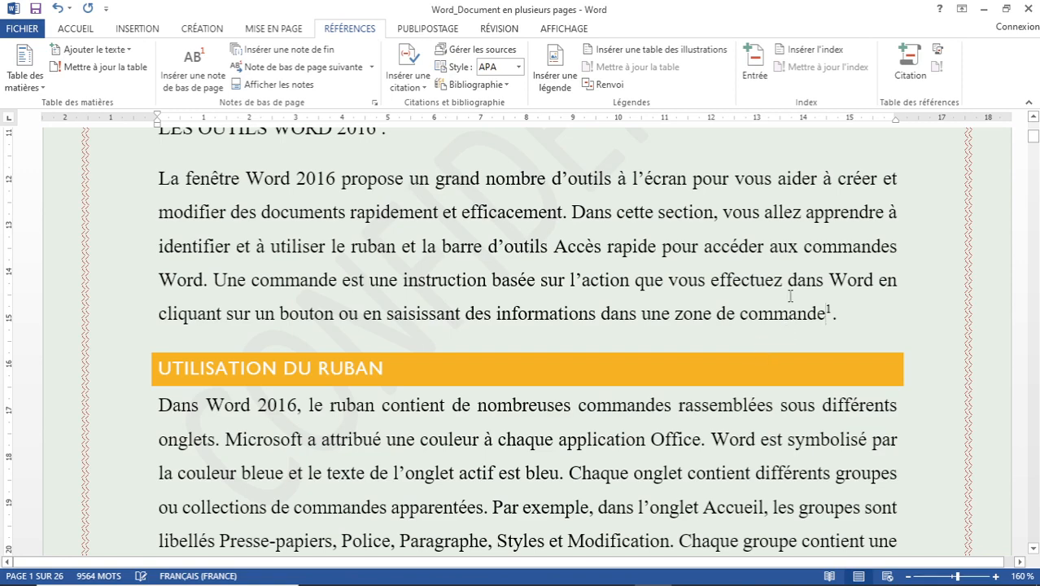
{"action": "scroll", "coordinate": [797, 295], "scroll_direction": "down", "scroll_amount": 3}
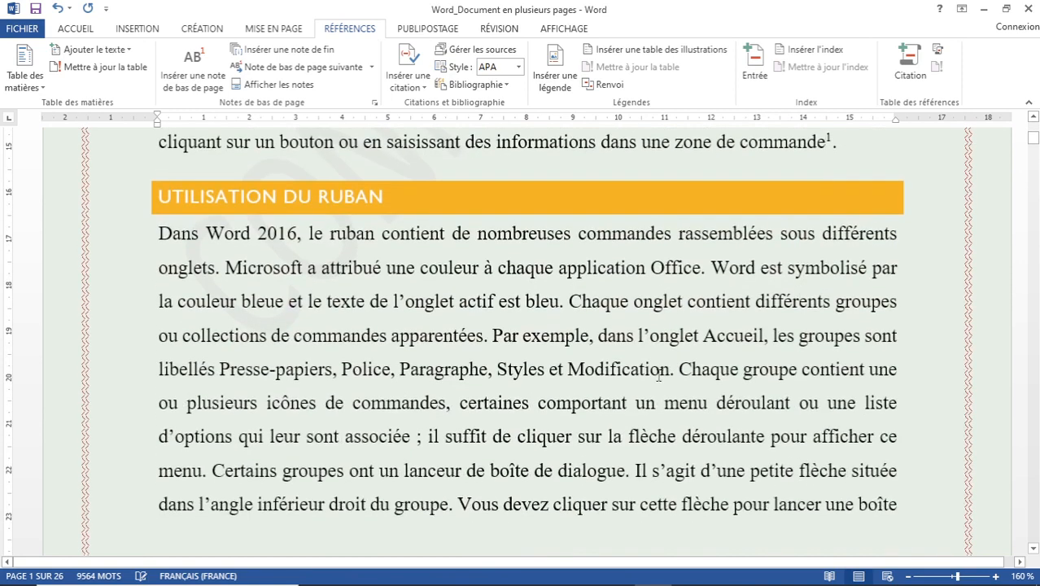
{"action": "left_click", "coordinate": [670, 373]}
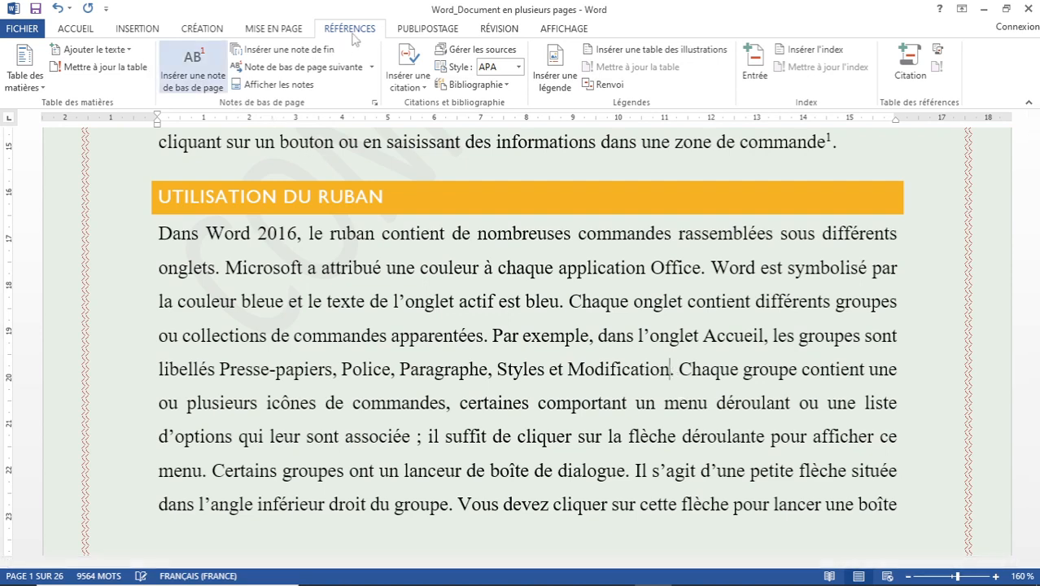
{"action": "left_click", "coordinate": [196, 81]}
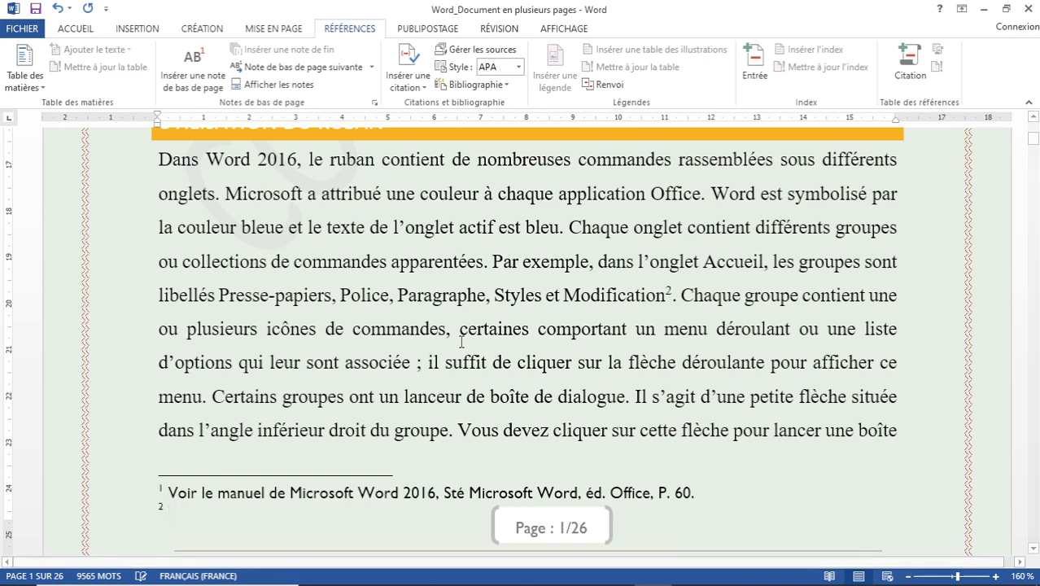
{"action": "type", "text": "Idem"}
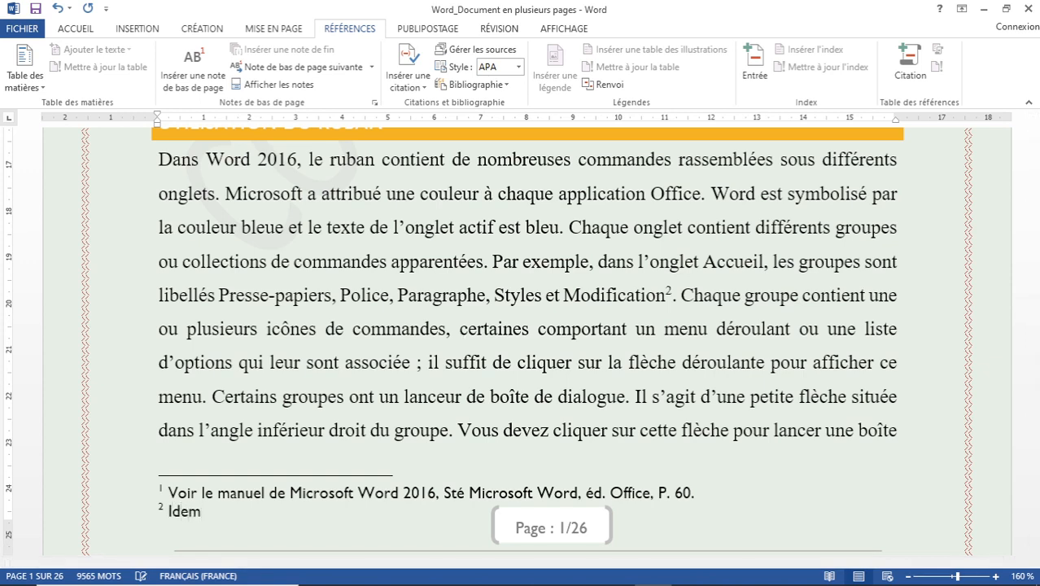
{"action": "type", "text": ", P. 62."}
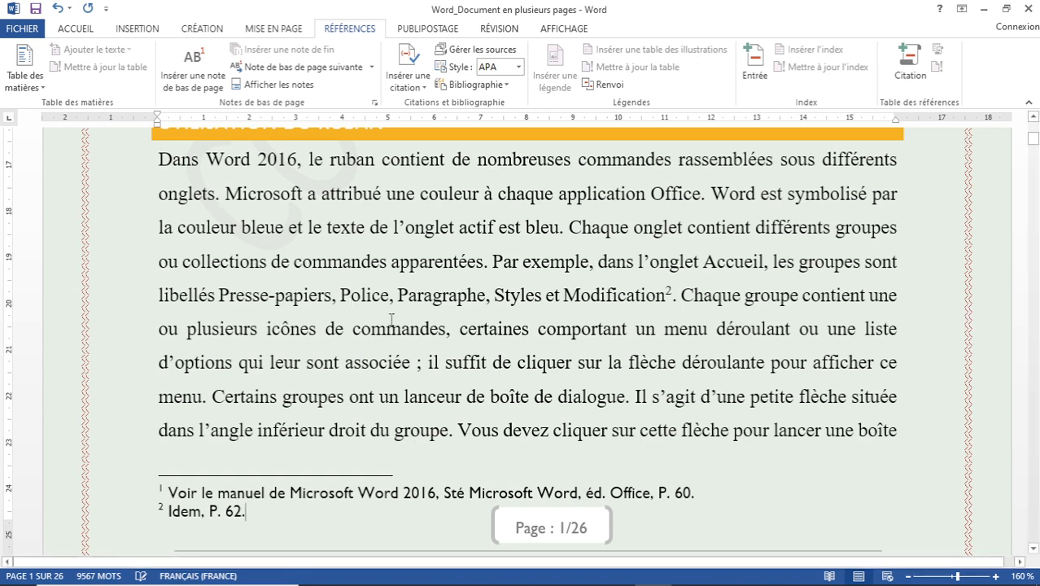
{"action": "double_click", "coordinate": [160, 506]}
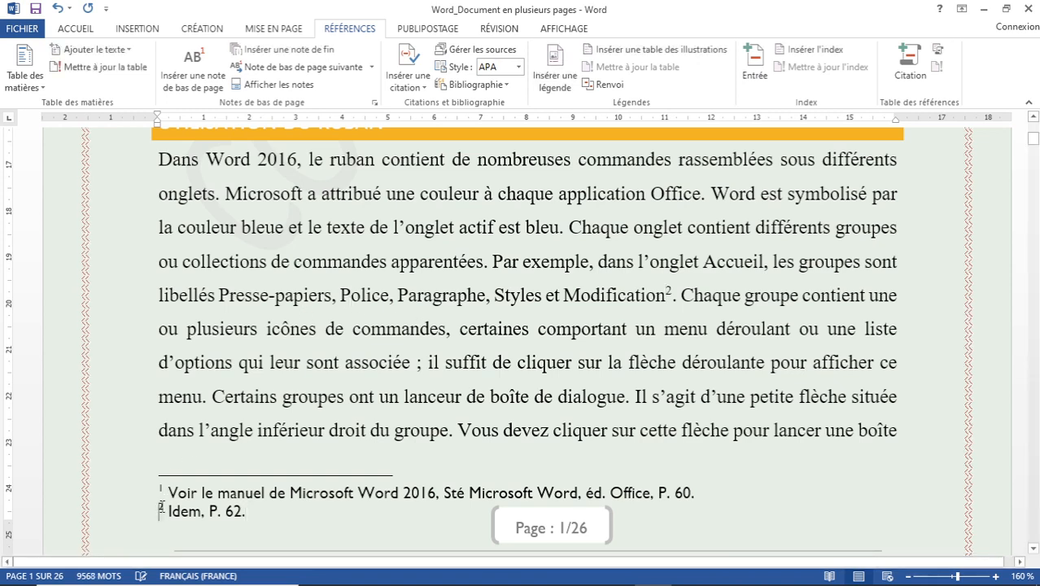
{"action": "left_click_drag", "start_coordinate": [162, 506], "coordinate": [167, 509]}
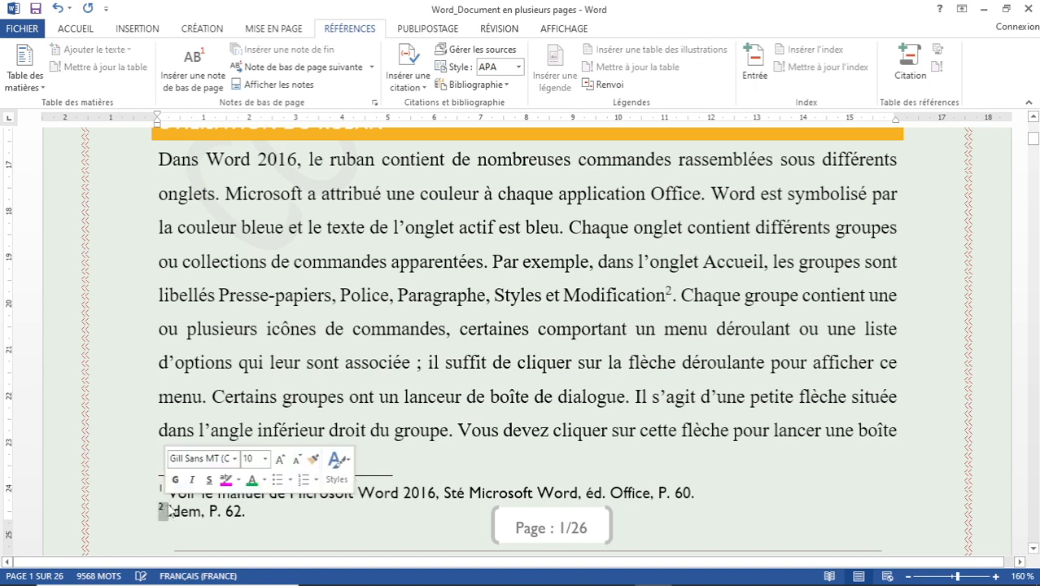
{"action": "double_click", "coordinate": [184, 511]}
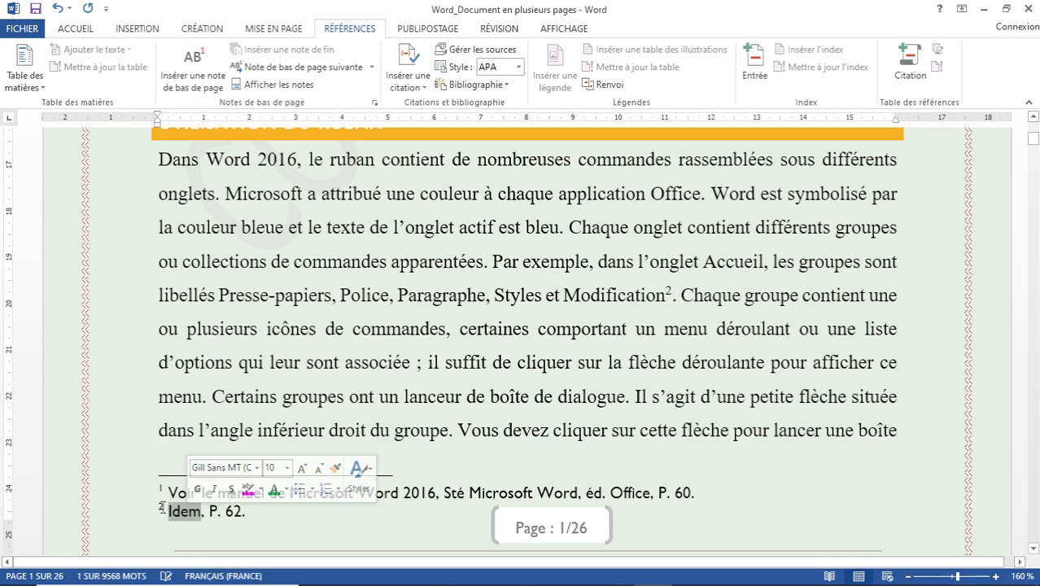
{"action": "left_click", "coordinate": [161, 507]}
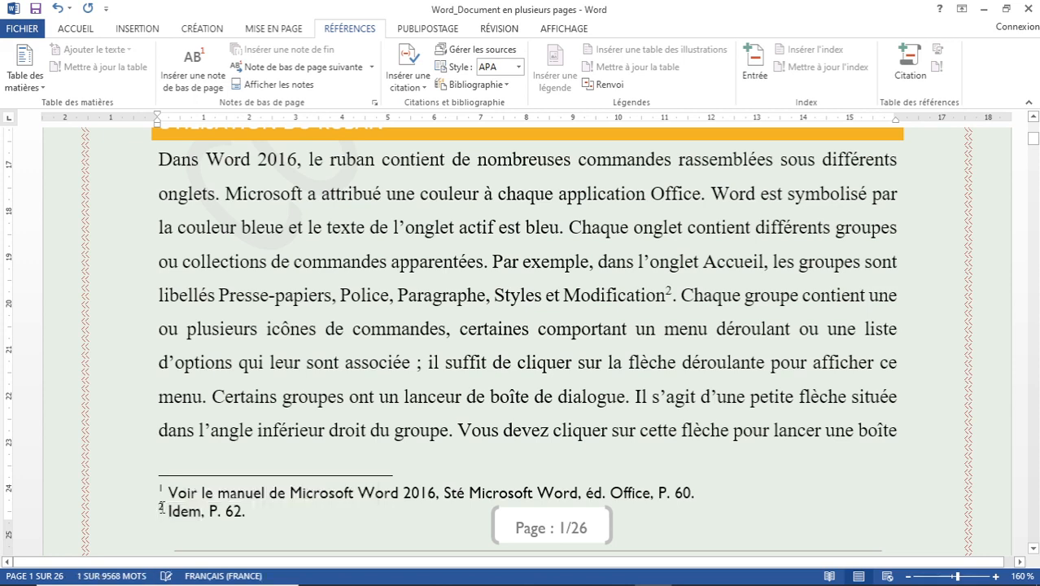
{"action": "double_click", "coordinate": [161, 507]}
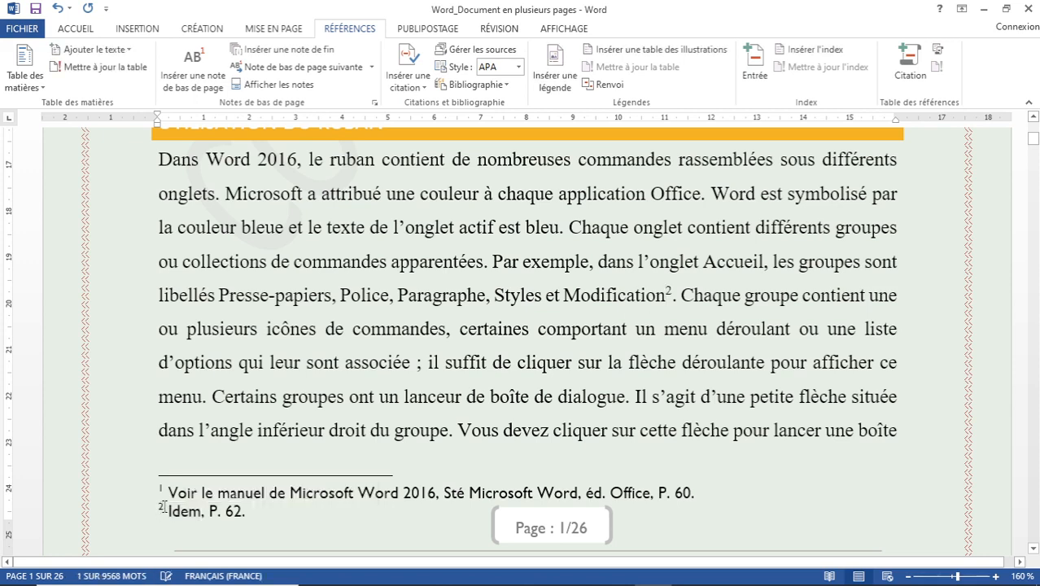
{"action": "double_click", "coordinate": [165, 506]}
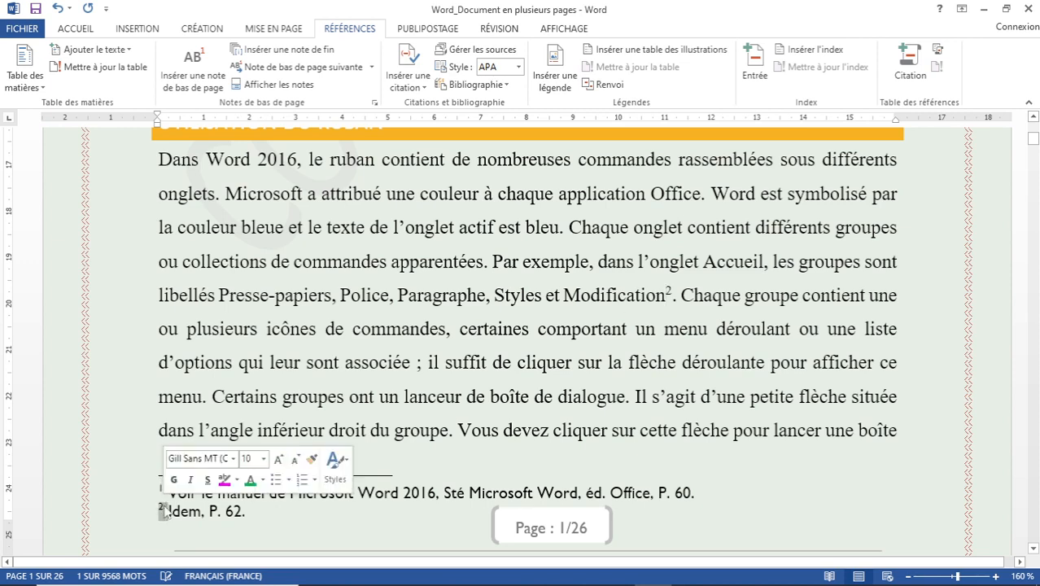
{"action": "left_click", "coordinate": [164, 509]}
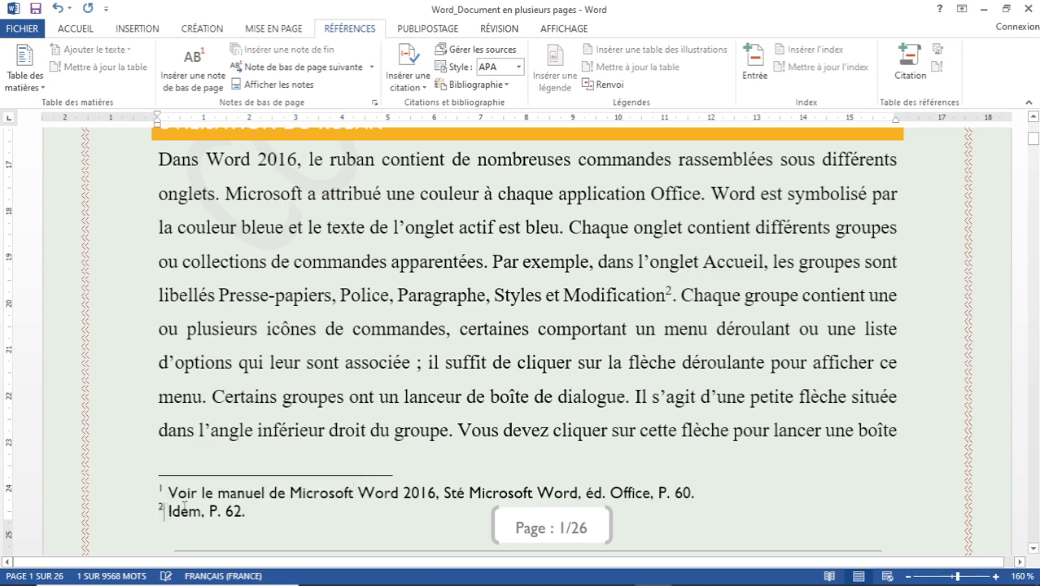
{"action": "double_click", "coordinate": [186, 509]}
{"action": "double_click", "coordinate": [163, 506]}
{"action": "right_click", "coordinate": [163, 507]}
{"action": "key", "text": "Escape"}
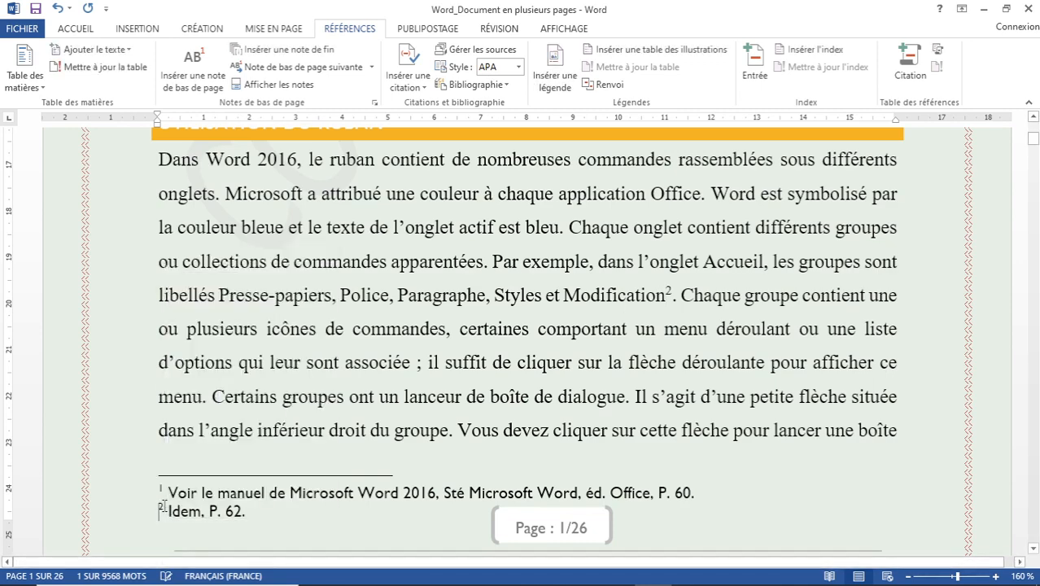
{"action": "scroll", "coordinate": [163, 506], "scroll_direction": "up", "scroll_amount": 3}
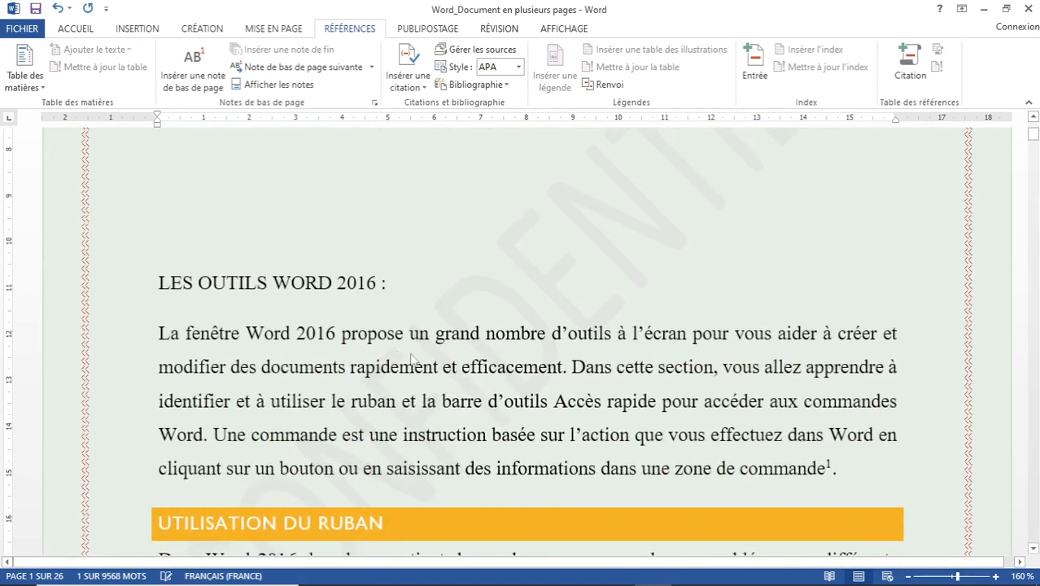
{"action": "left_click", "coordinate": [466, 364]}
{"action": "scroll", "coordinate": [466, 364], "scroll_direction": "down", "scroll_amount": 2}
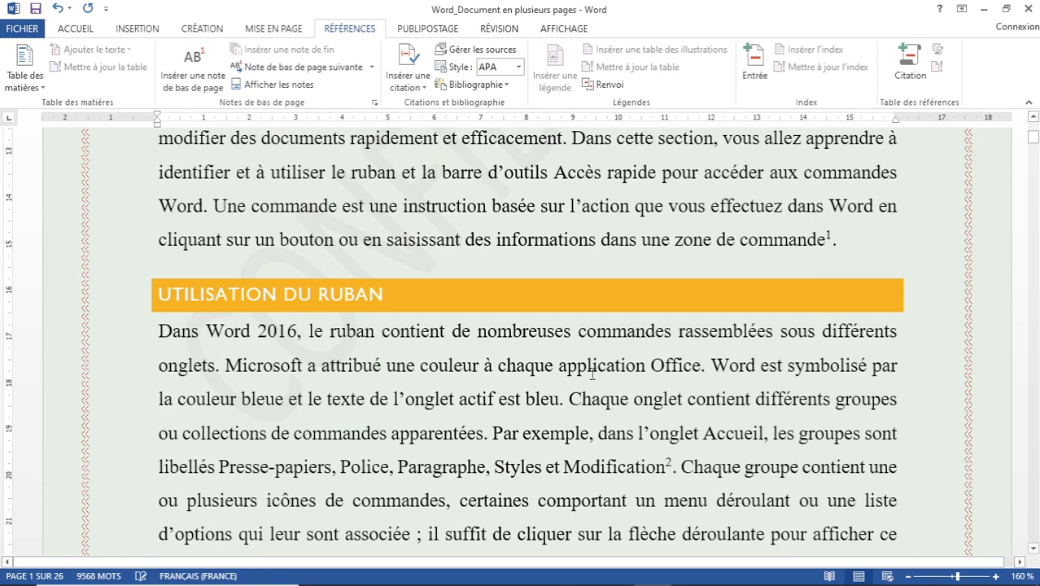
{"action": "scroll", "coordinate": [592, 373], "scroll_direction": "down", "scroll_amount": 2}
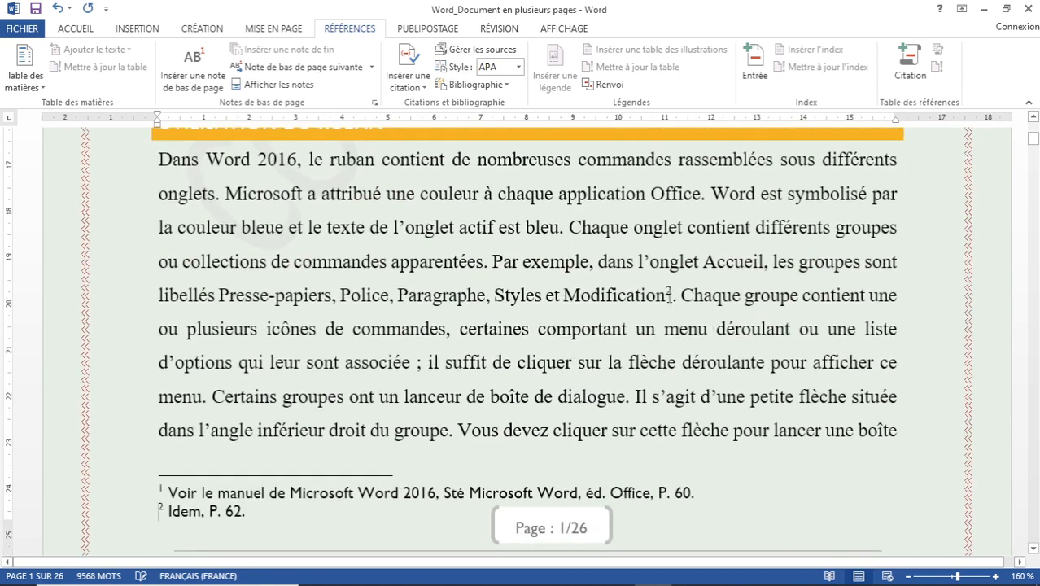
{"action": "left_click", "coordinate": [669, 290]}
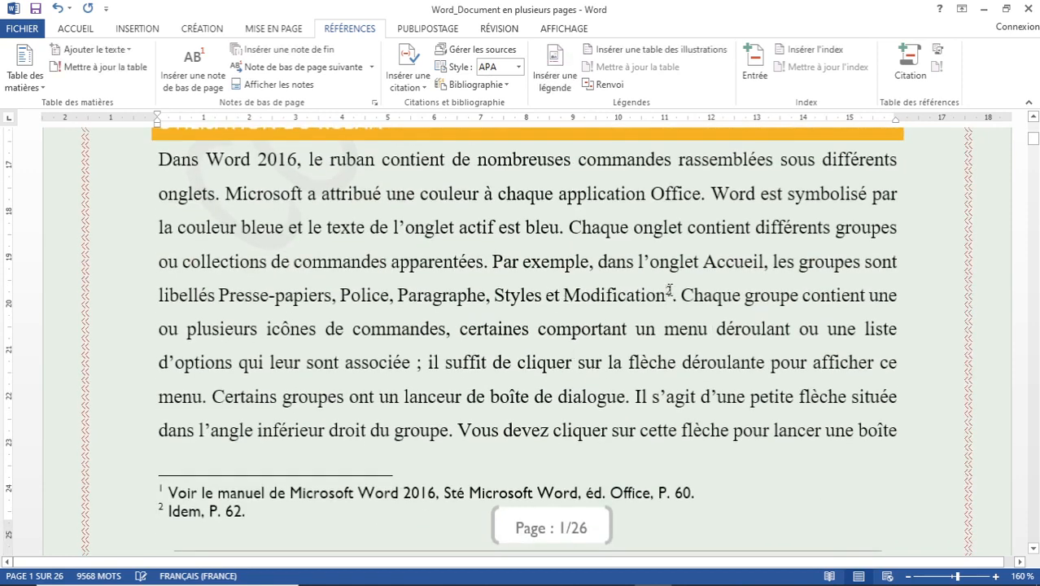
{"action": "double_click", "coordinate": [669, 290]}
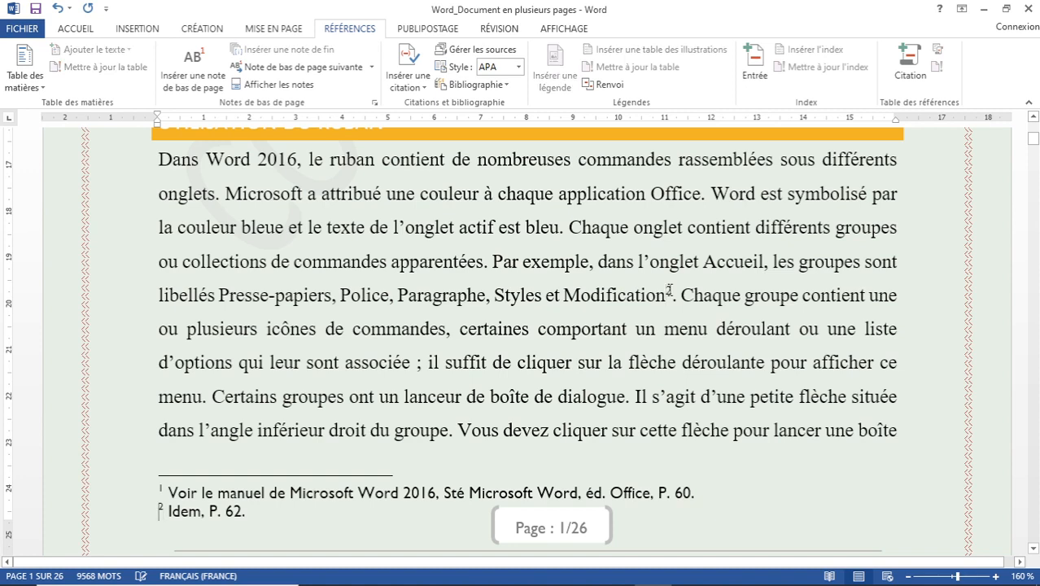
{"action": "double_click", "coordinate": [160, 507]}
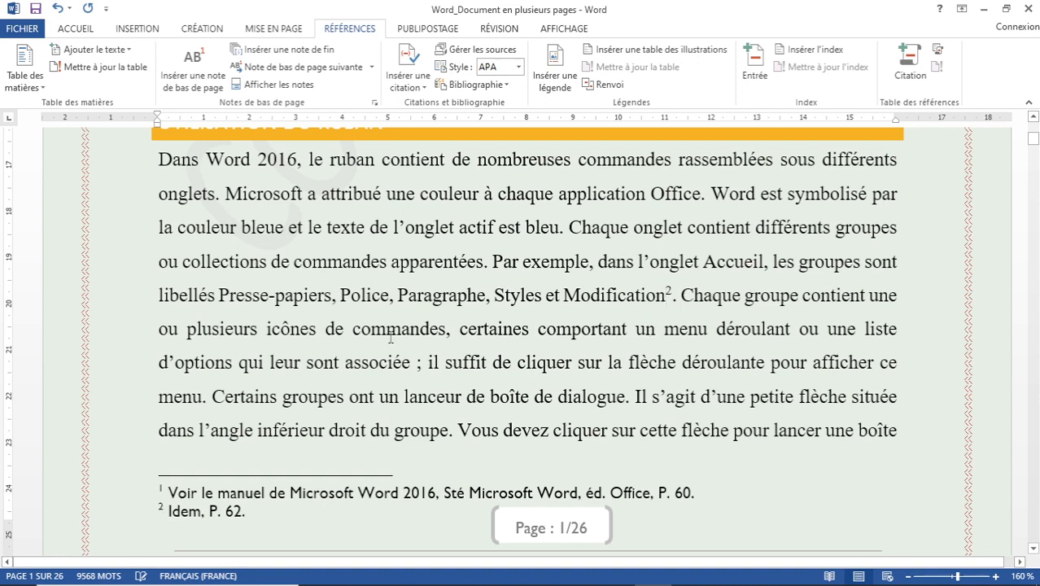
Insert an endnote after 'Presse-papiers' reading 'Pour plus de détails, voir le manuel Word 2016 cité dans la bibliographie.'.
{"action": "left_click", "coordinate": [465, 262]}
{"action": "left_click", "coordinate": [332, 297]}
{"action": "left_click", "coordinate": [282, 54]}
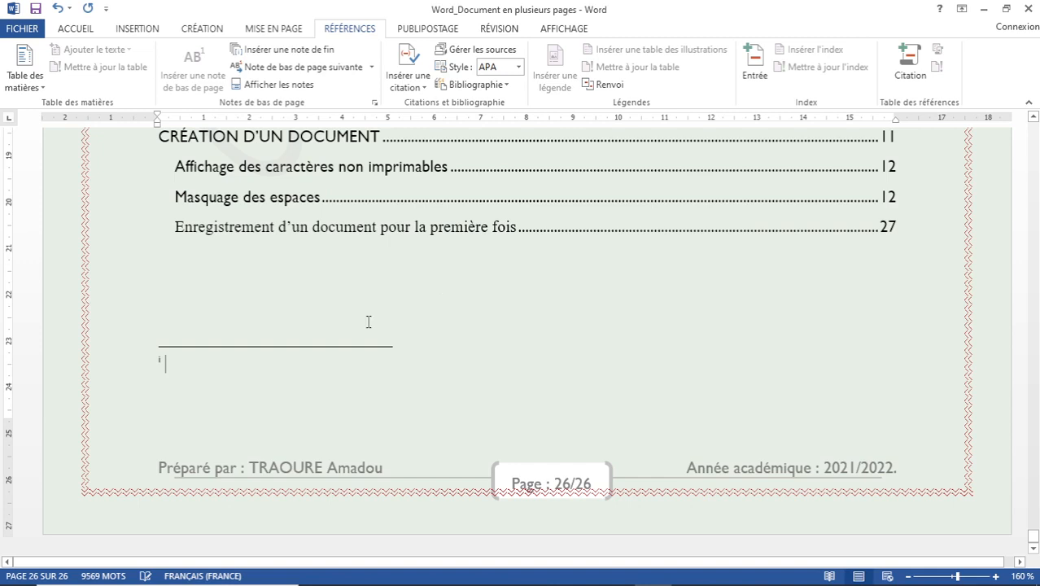
{"action": "type", "text": "Pour"}
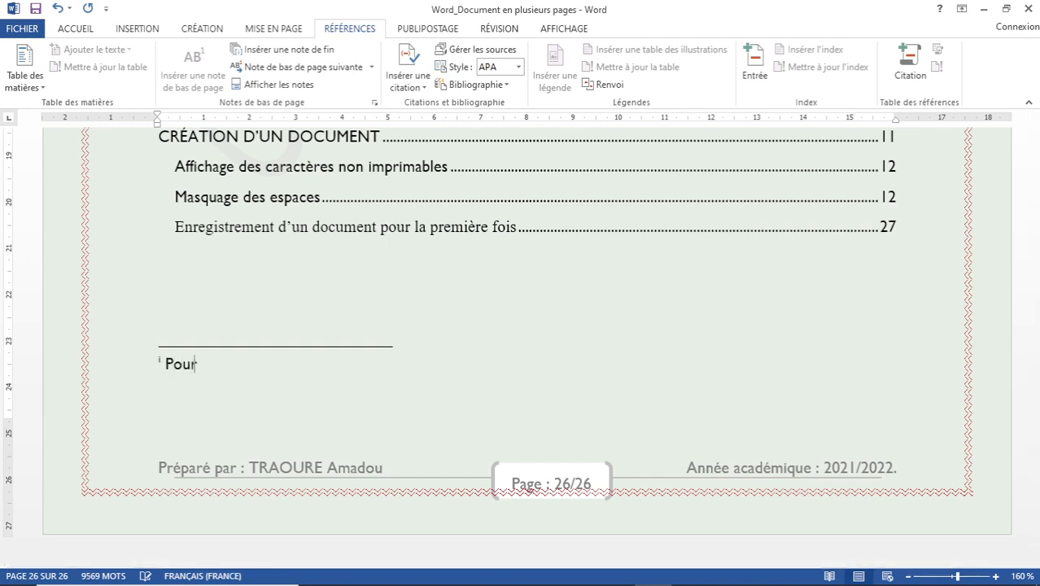
{"action": "type", "text": " plus de détail"}
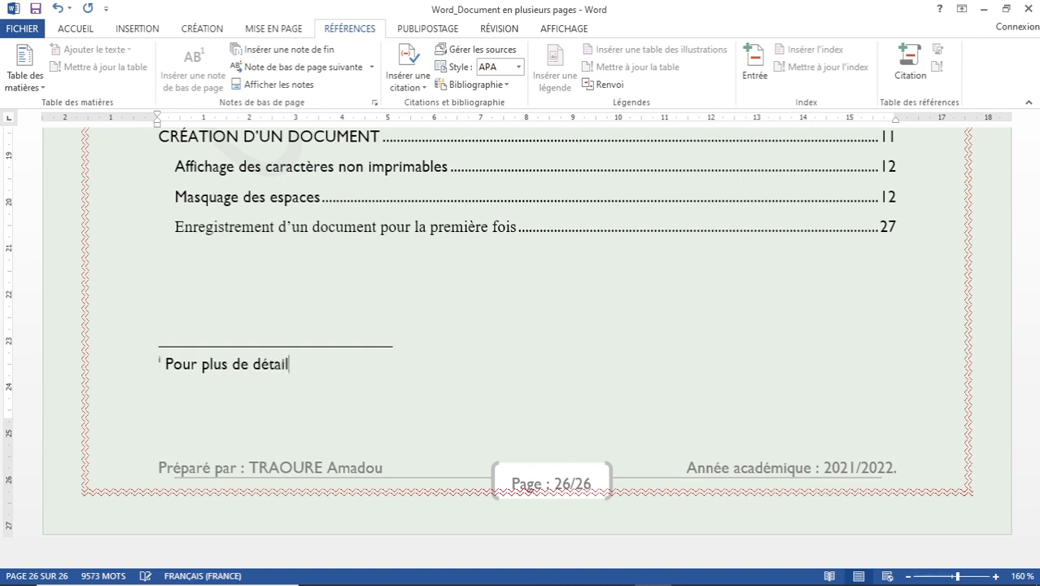
{"action": "type", "text": "s, voir le man"}
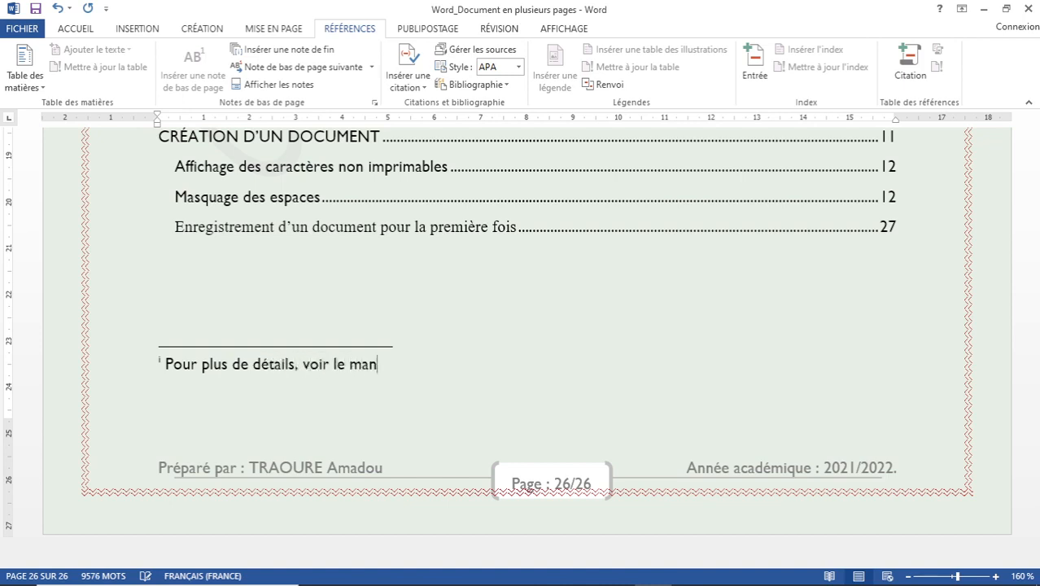
{"action": "type", "text": "uel Word 2016"}
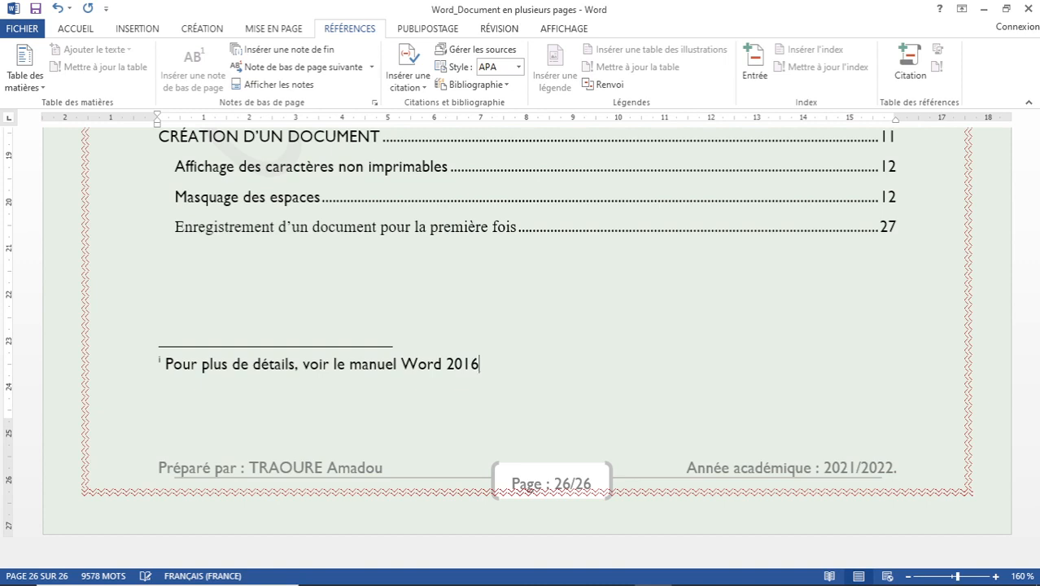
{"action": "type", "text": " cité dans la b"}
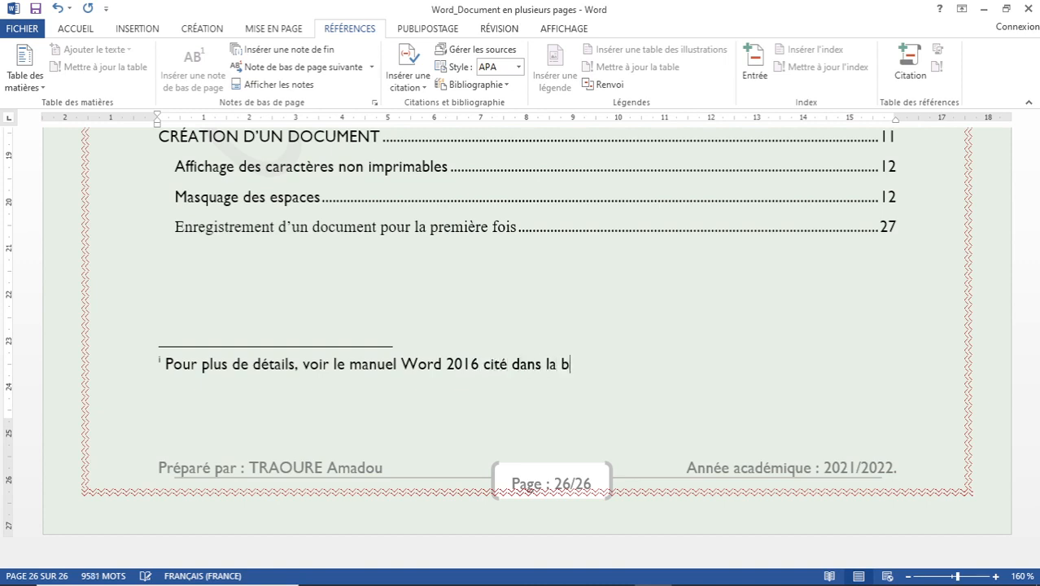
{"action": "type", "text": "ibliographie."}
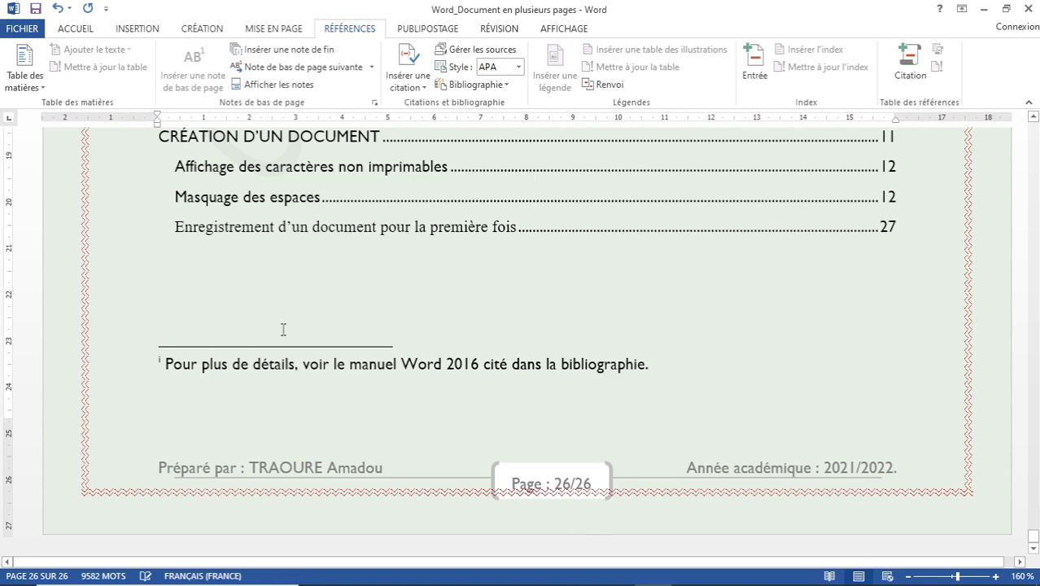
{"action": "double_click", "coordinate": [160, 358]}
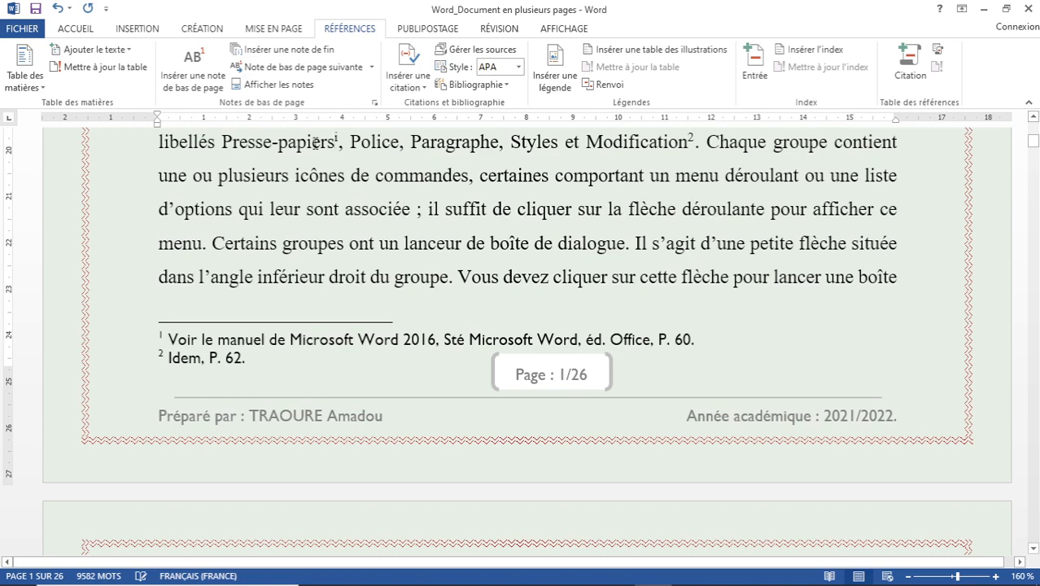
{"action": "scroll", "coordinate": [316, 147], "scroll_direction": "up", "scroll_amount": 1}
{"action": "scroll", "coordinate": [316, 147], "scroll_direction": "up", "scroll_amount": 1}
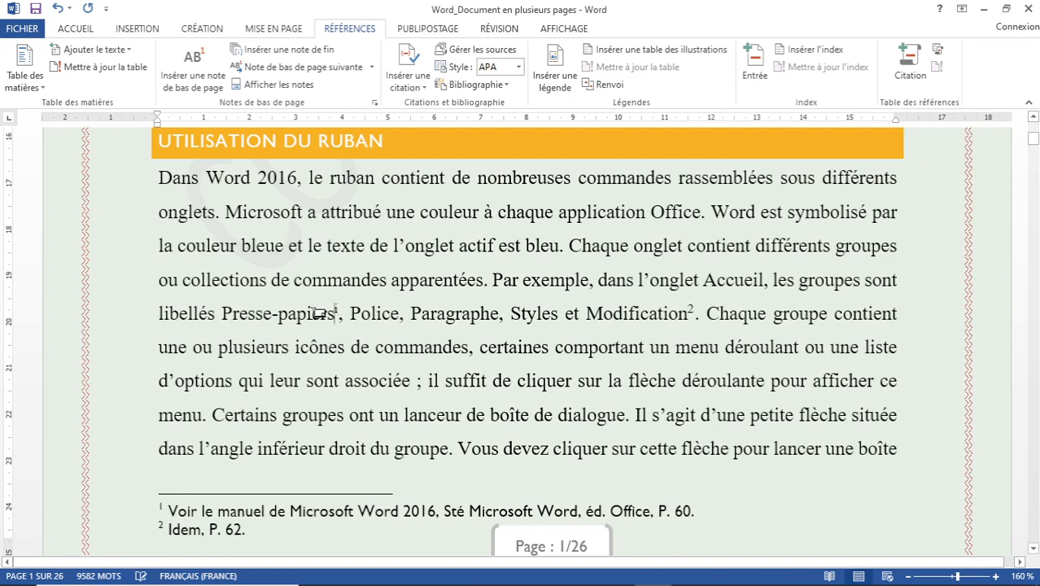
{"action": "left_click_drag", "start_coordinate": [299, 314], "coordinate": [409, 314]}
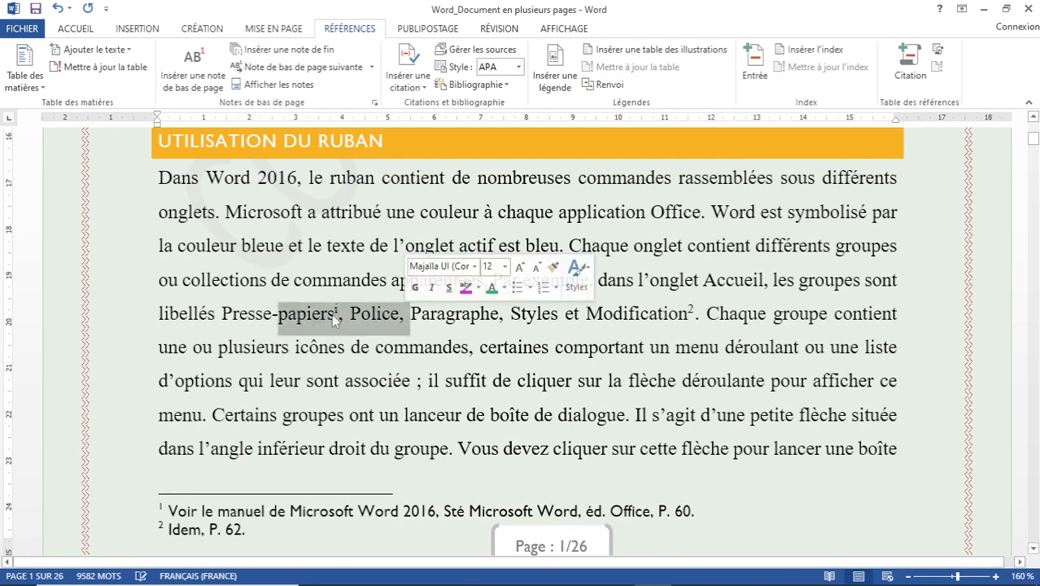
{"action": "left_click", "coordinate": [263, 315]}
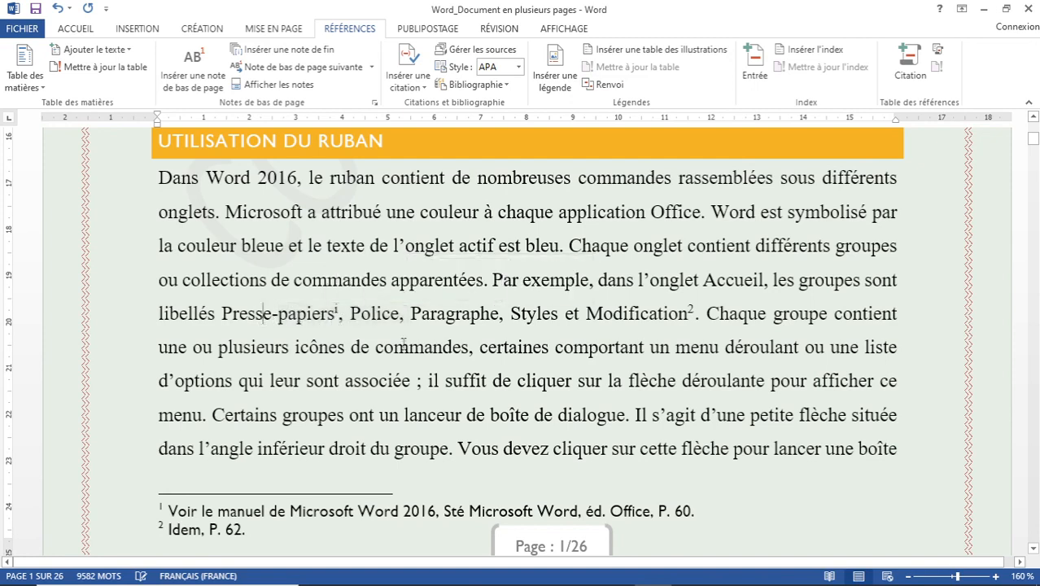
{"action": "mouse_move", "coordinate": [689, 310]}
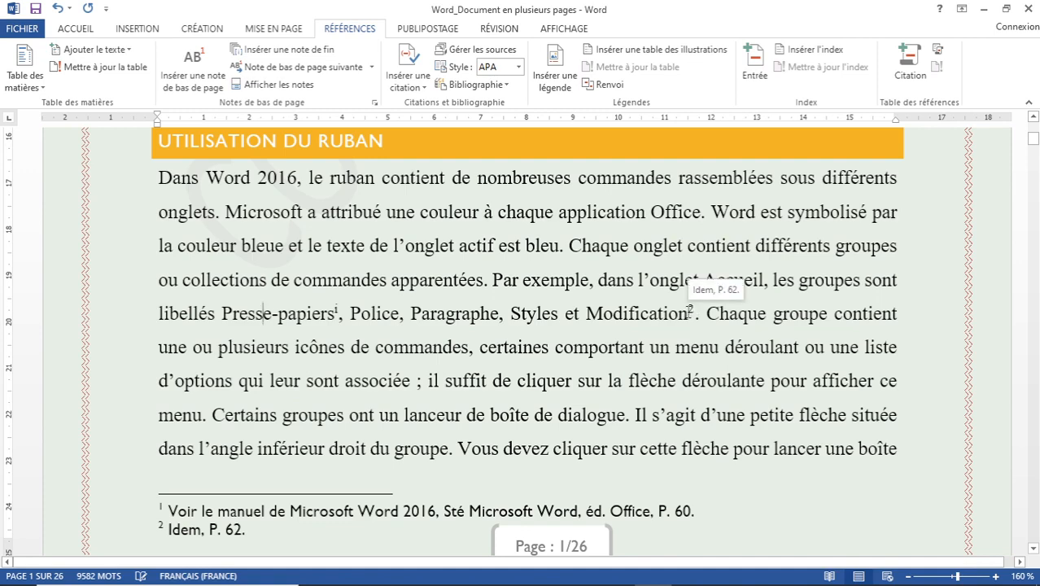
{"action": "scroll", "coordinate": [689, 310], "scroll_direction": "down", "scroll_amount": 2}
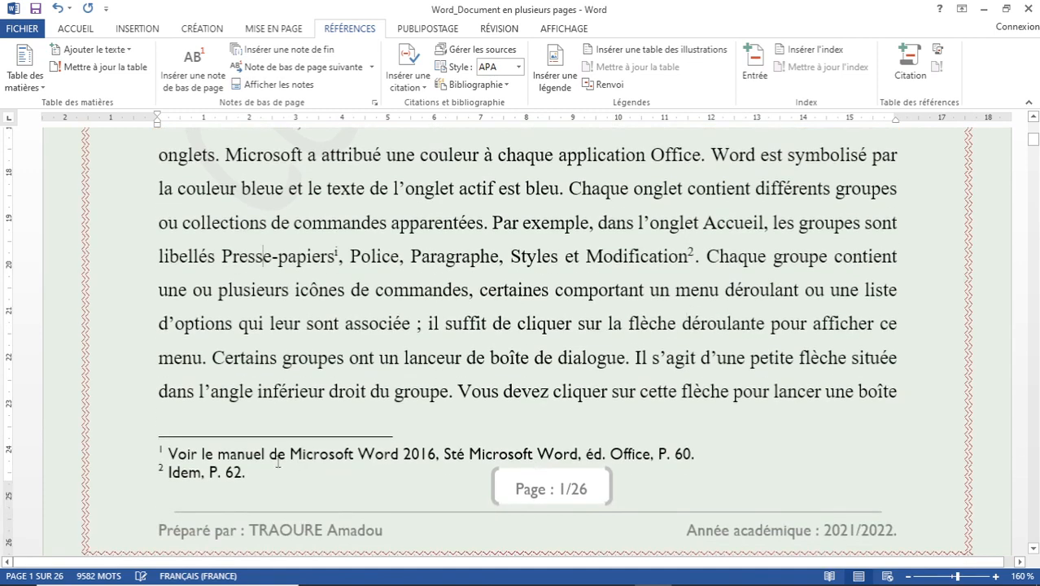
{"action": "double_click", "coordinate": [334, 252]}
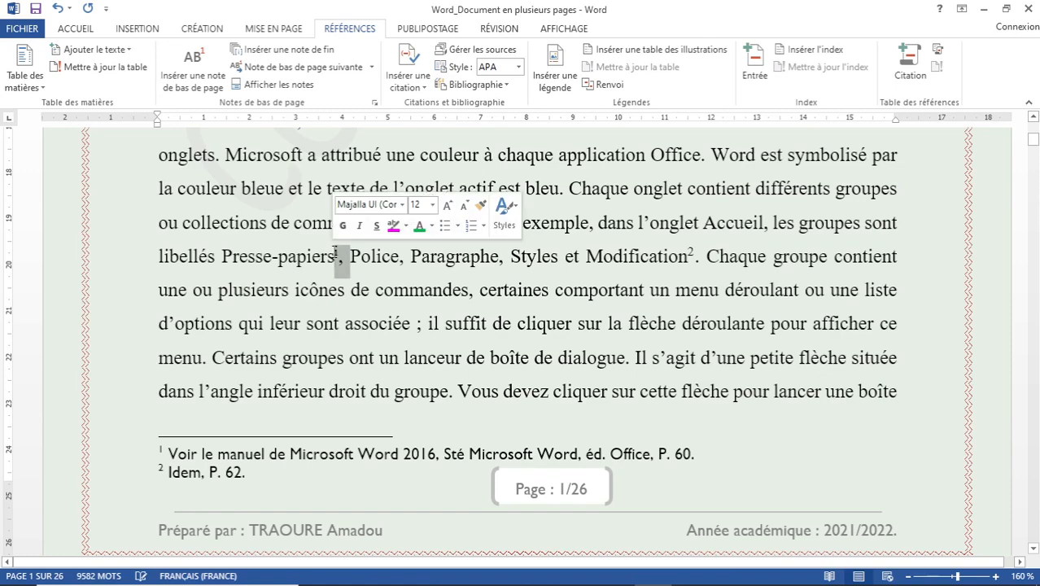
{"action": "double_click", "coordinate": [334, 253]}
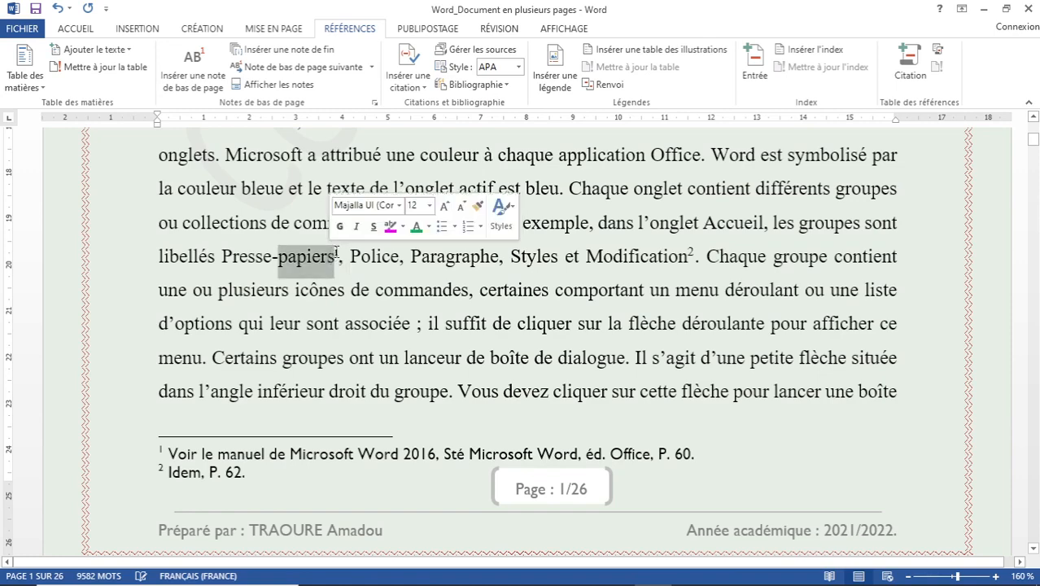
{"action": "left_click", "coordinate": [336, 252]}
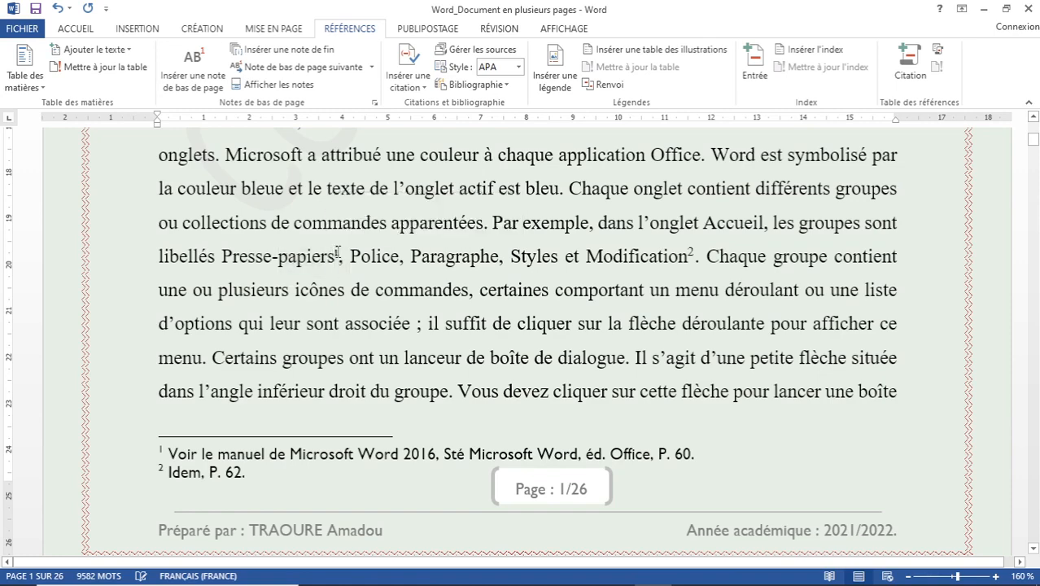
{"action": "key", "text": "ctrl+End"}
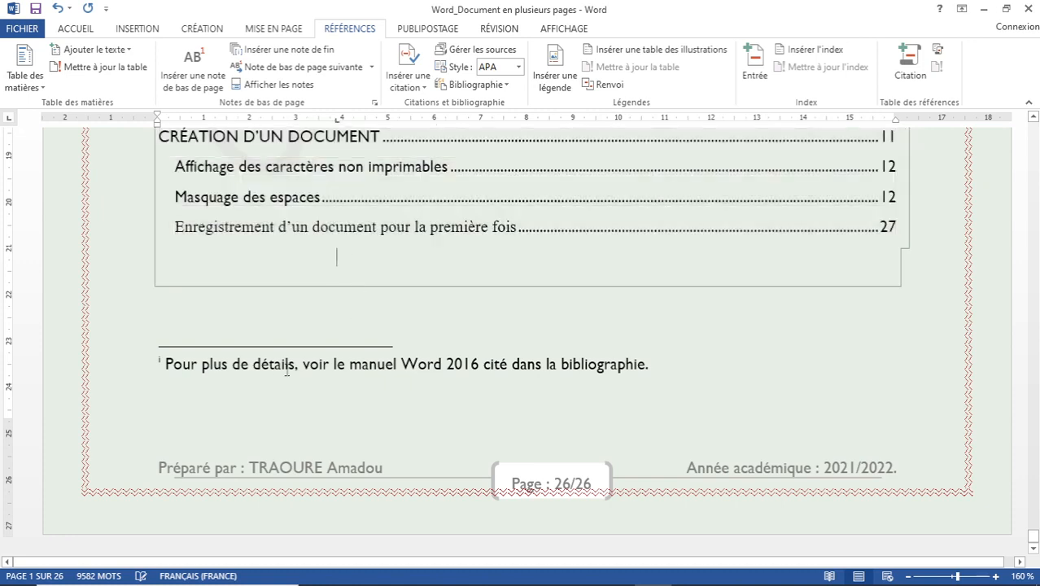
Jump to the report's start at 'LES OUTILS WORD 2016', browsing the Création and Références tabs.
{"action": "left_click", "coordinate": [273, 364]}
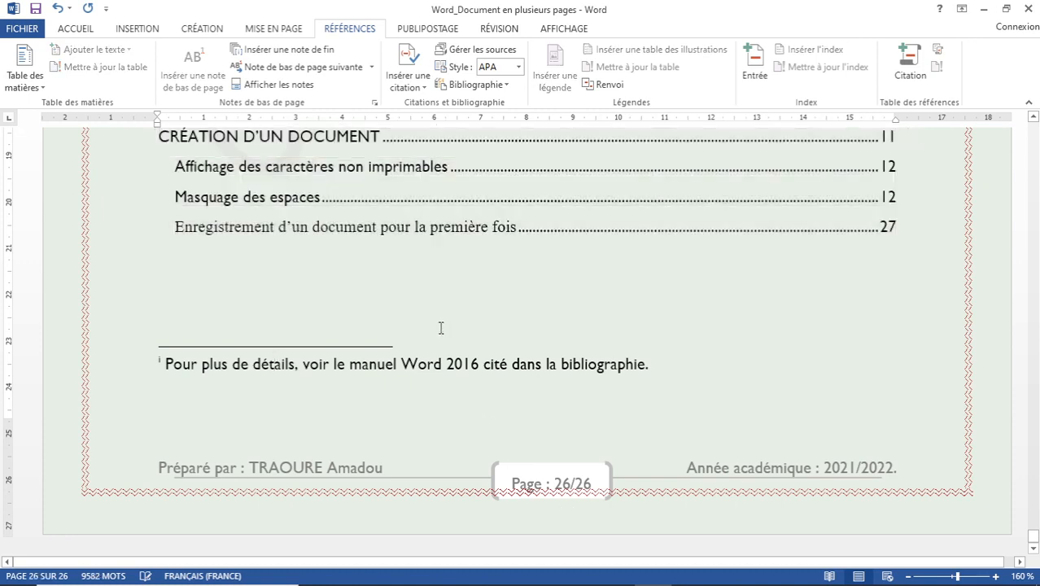
{"action": "key", "text": "ctrl+Home"}
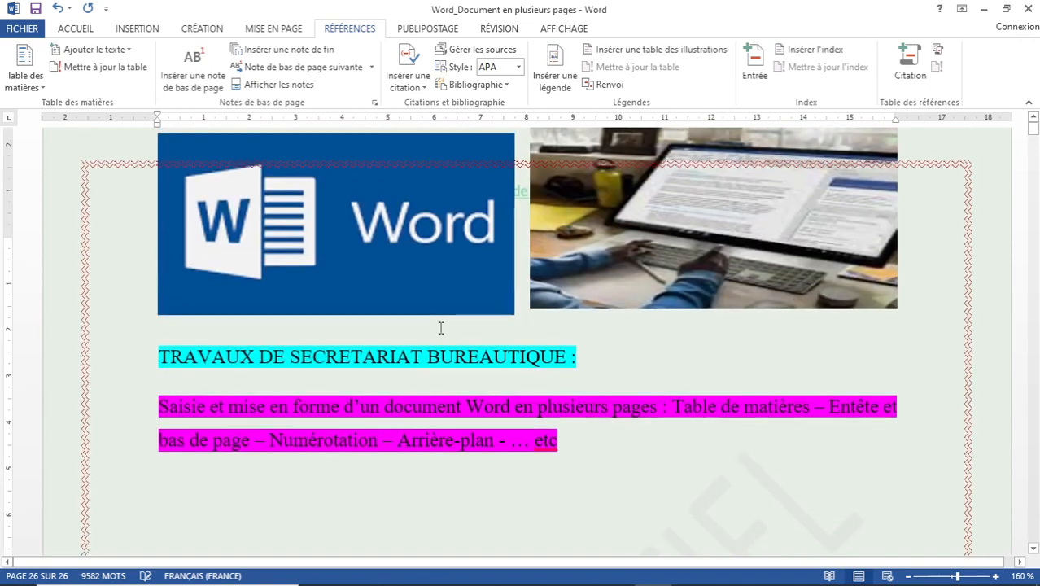
{"action": "key", "text": "Page_Down"}
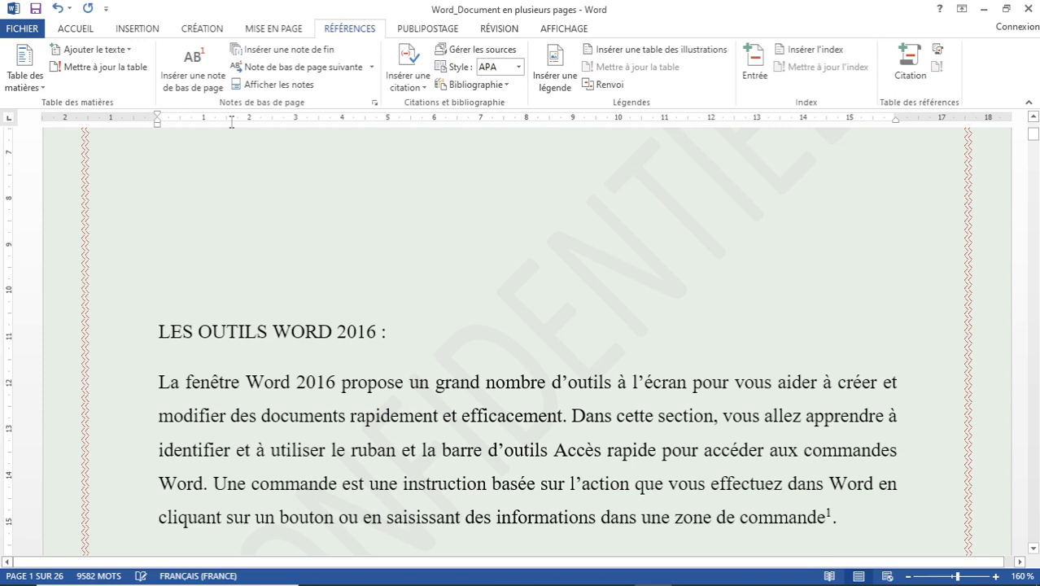
{"action": "left_click", "coordinate": [210, 29]}
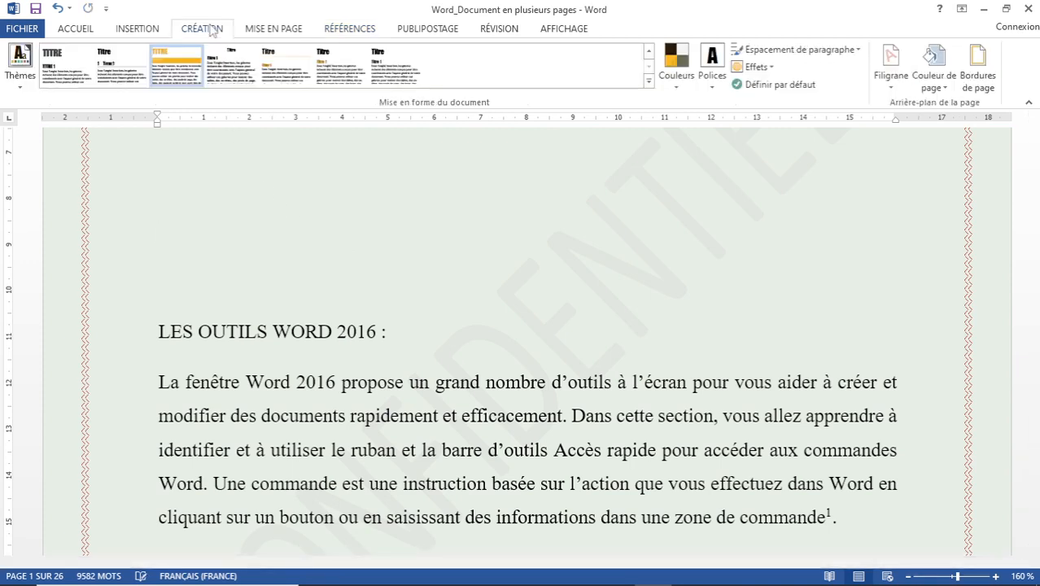
{"action": "left_click", "coordinate": [348, 30]}
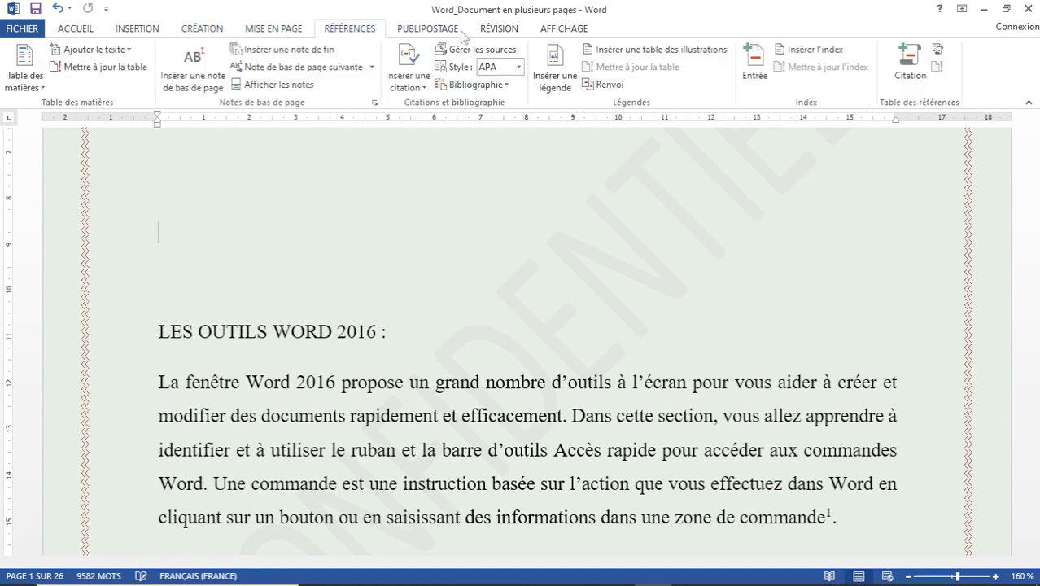
{"action": "left_click", "coordinate": [208, 31]}
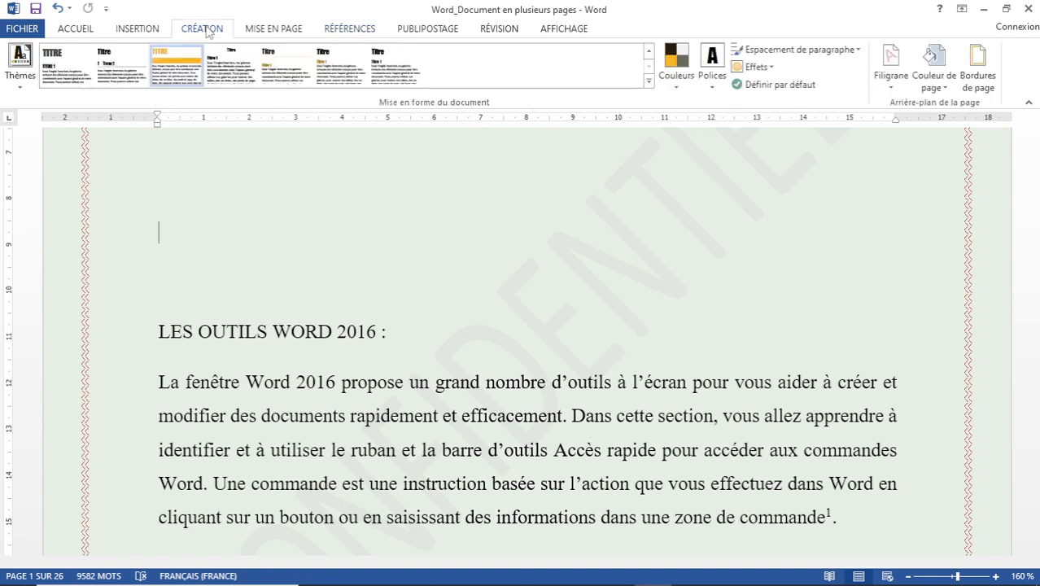
{"action": "left_click", "coordinate": [139, 31]}
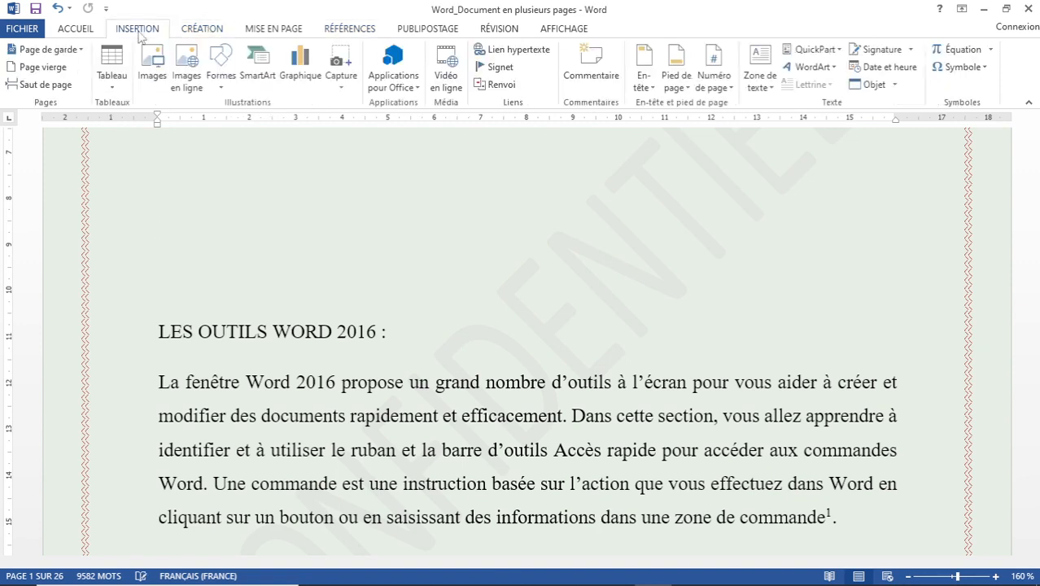
Pick Secteur (clair) from the Page de garde gallery as the report's cover page.
{"action": "left_click", "coordinate": [80, 50]}
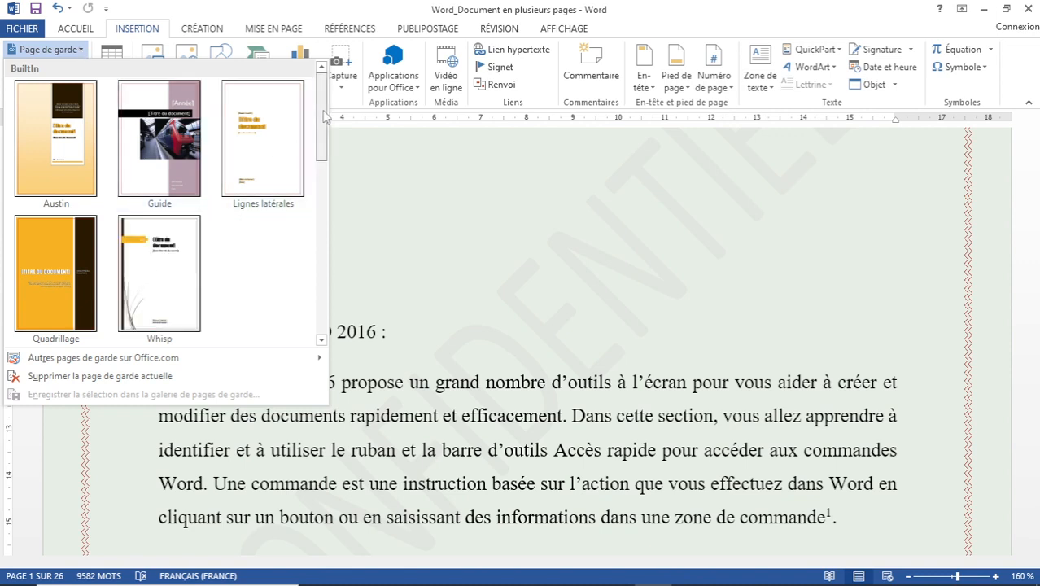
{"action": "scroll", "coordinate": [326, 134], "scroll_direction": "down", "scroll_amount": 1}
{"action": "scroll", "coordinate": [327, 137], "scroll_direction": "down", "scroll_amount": 2}
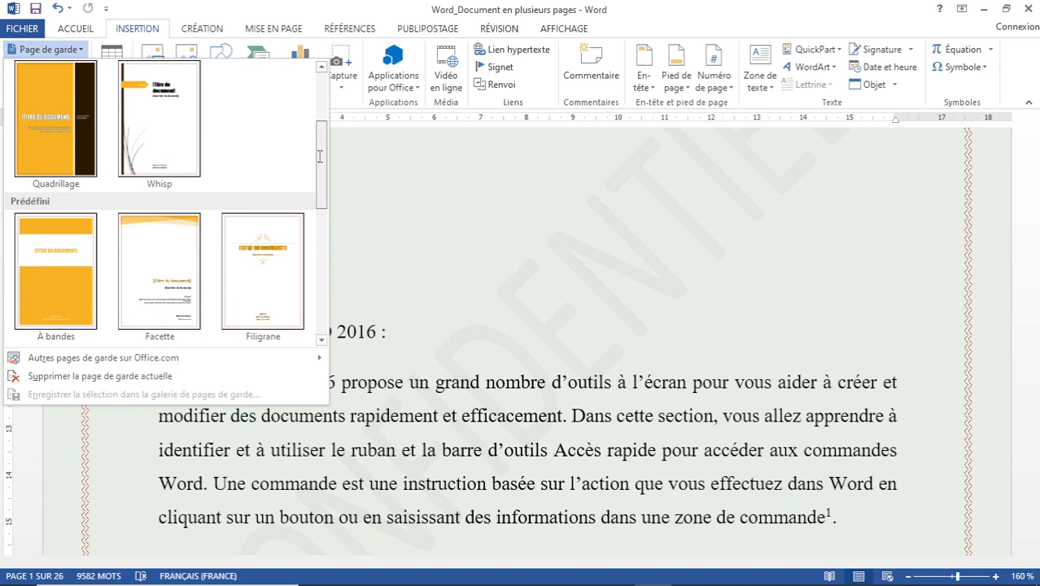
{"action": "scroll", "coordinate": [320, 156], "scroll_direction": "down", "scroll_amount": 1}
{"action": "scroll", "coordinate": [329, 196], "scroll_direction": "down", "scroll_amount": 1}
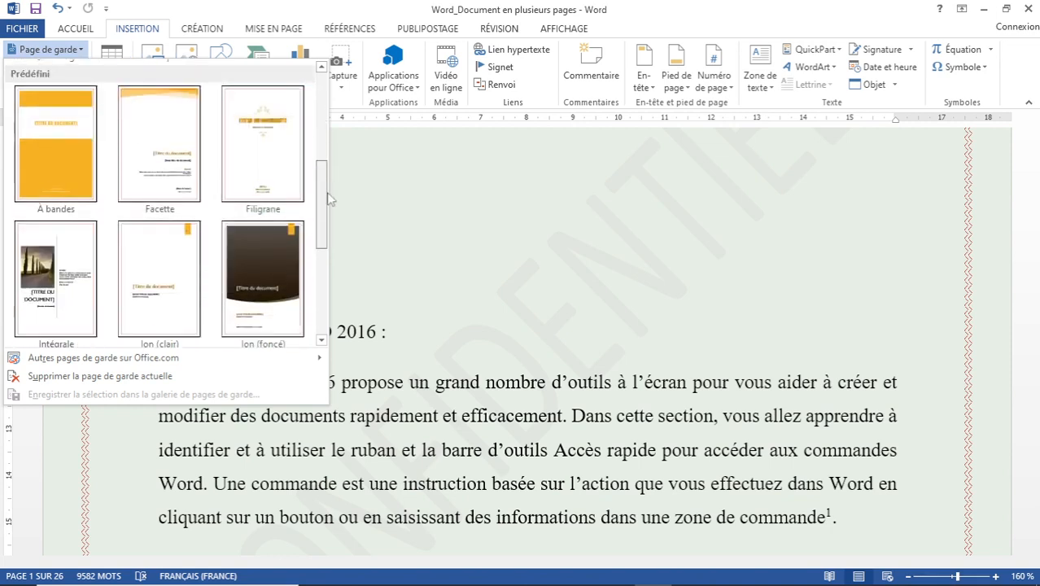
{"action": "scroll", "coordinate": [329, 231], "scroll_direction": "down", "scroll_amount": 2}
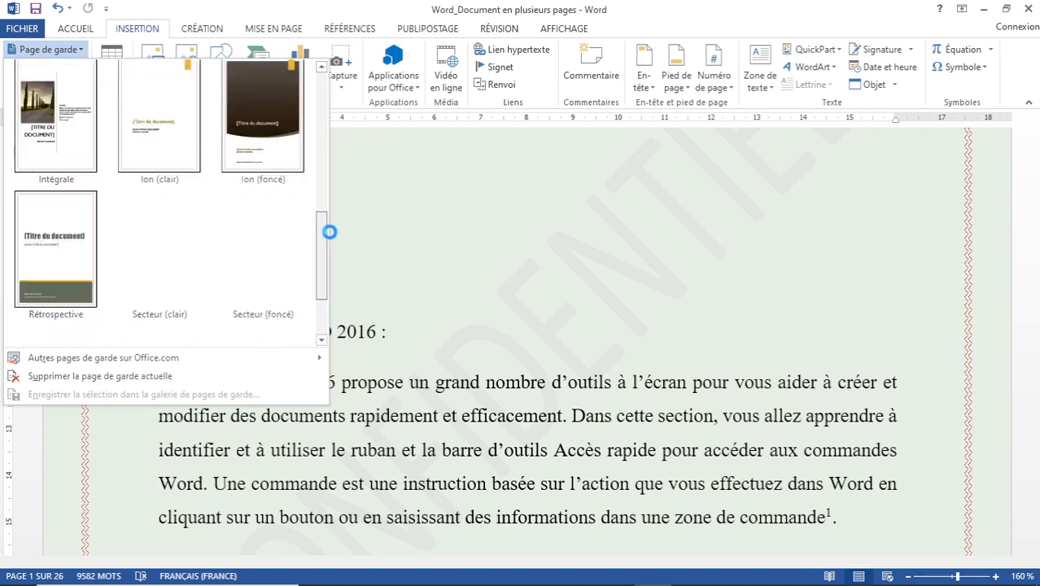
{"action": "scroll", "coordinate": [325, 240], "scroll_direction": "down", "scroll_amount": 1}
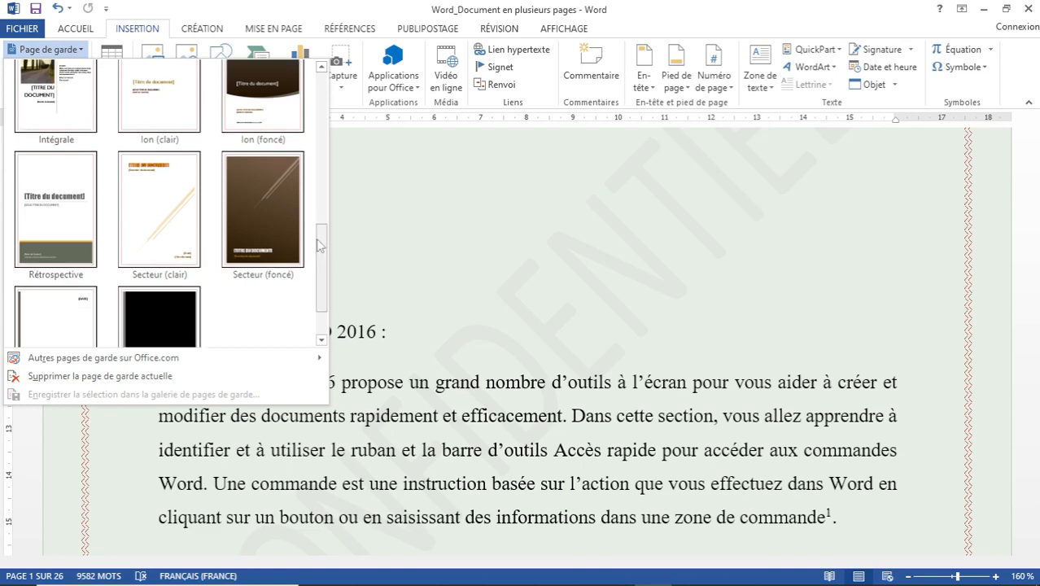
{"action": "left_click", "coordinate": [163, 200]}
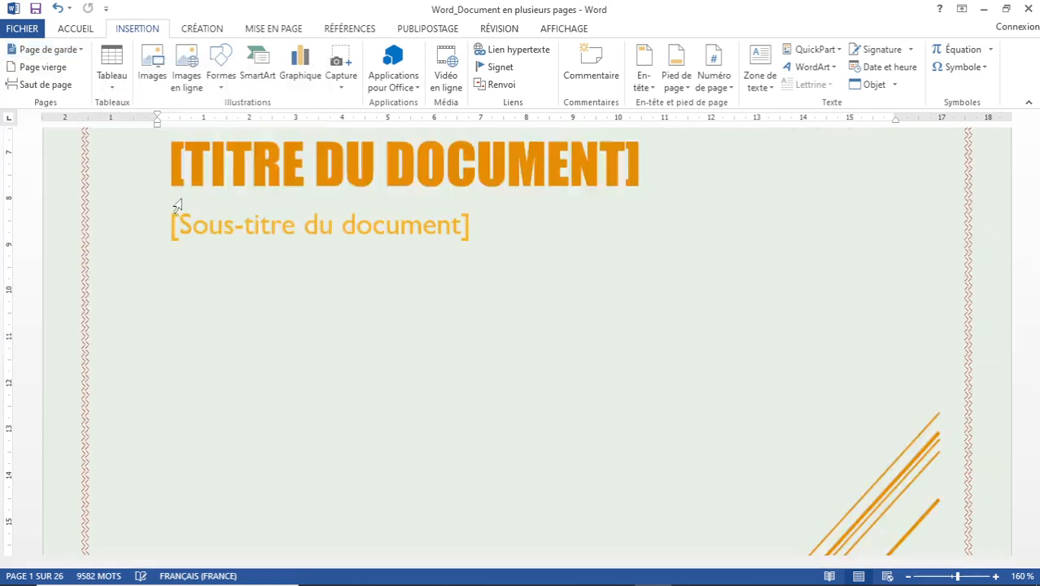
{"action": "scroll", "coordinate": [302, 174], "scroll_direction": "up", "scroll_amount": 1}
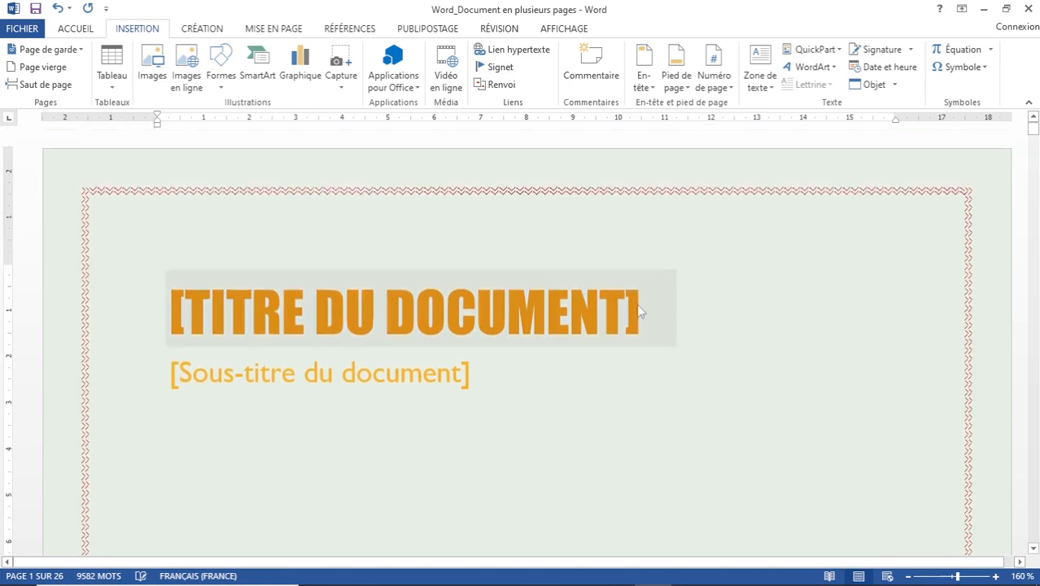
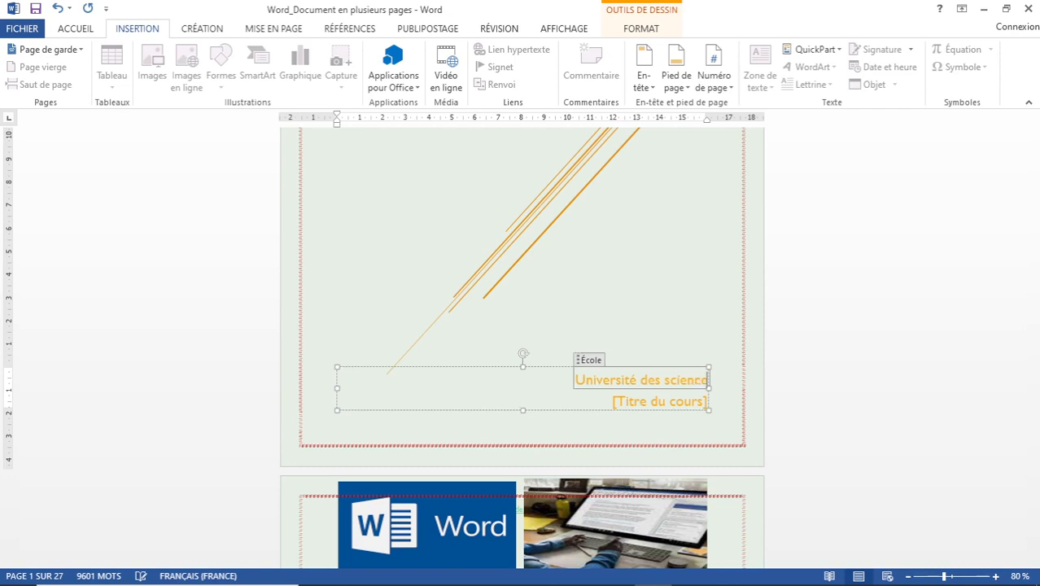
Complete the school name as 'Université des sciences et techniques' and replace the course title with 'Année de soutenance : 2022'.
{"action": "type", "text": "chniques"}
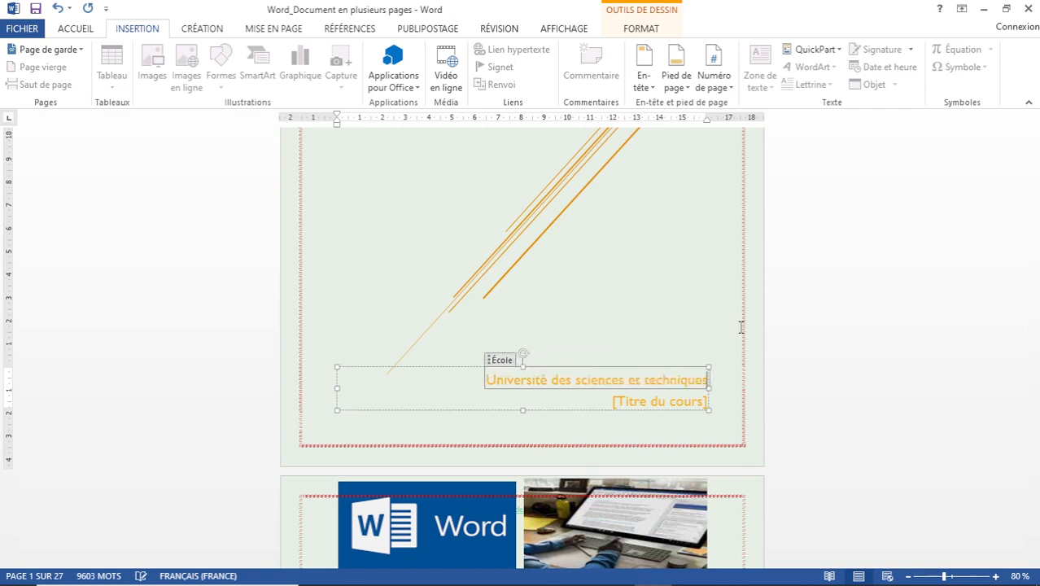
{"action": "left_click", "coordinate": [654, 403]}
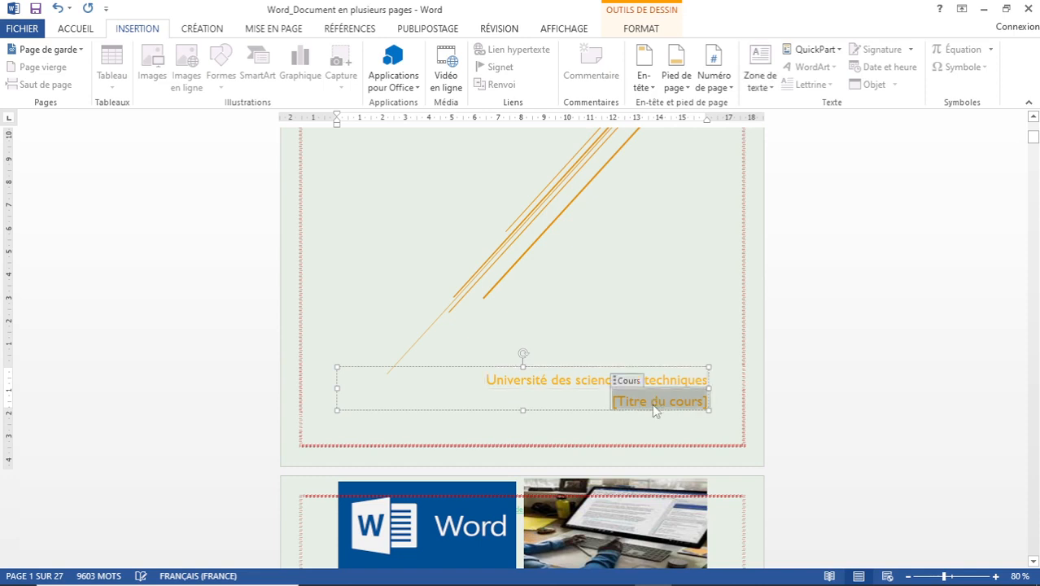
{"action": "type", "text": "An"}
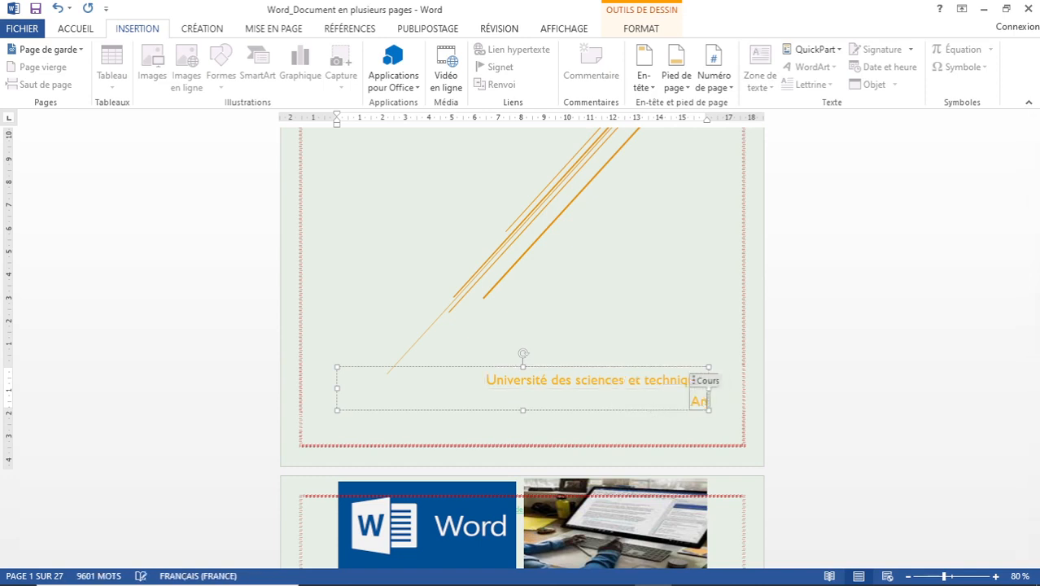
{"action": "type", "text": "née"}
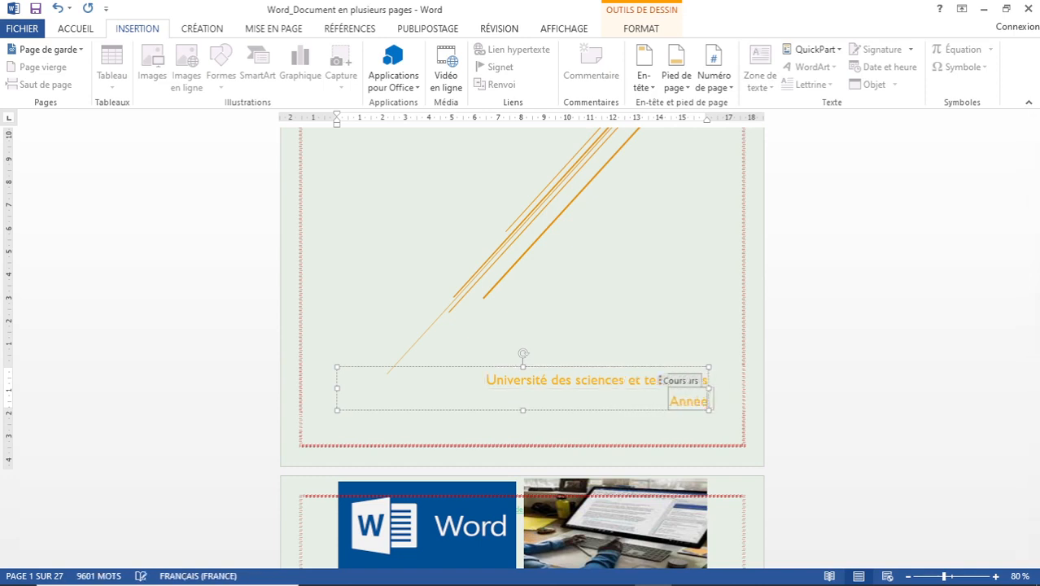
{"action": "type", "text": " de soute"}
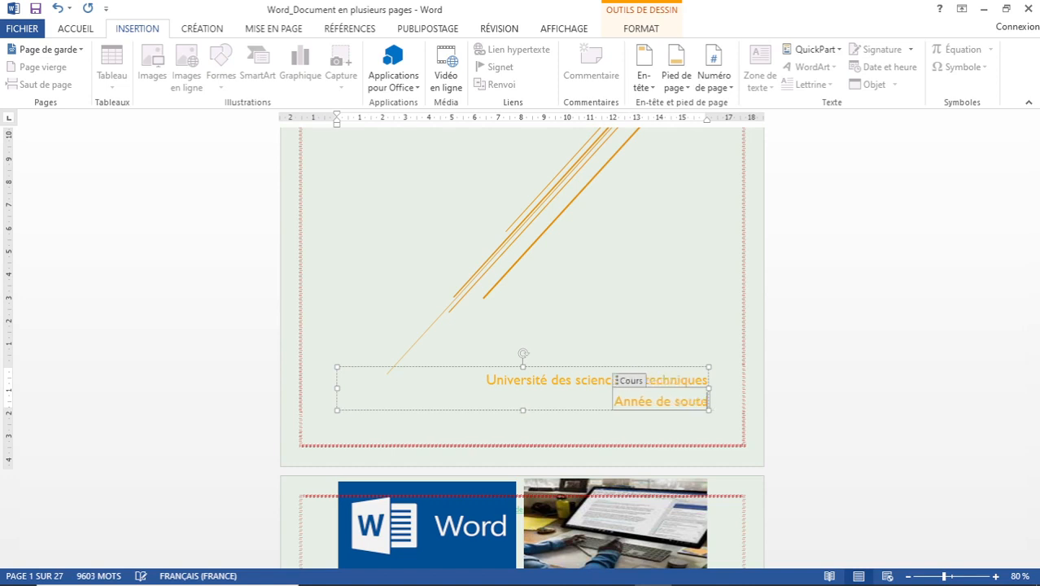
{"action": "type", "text": "nance :"}
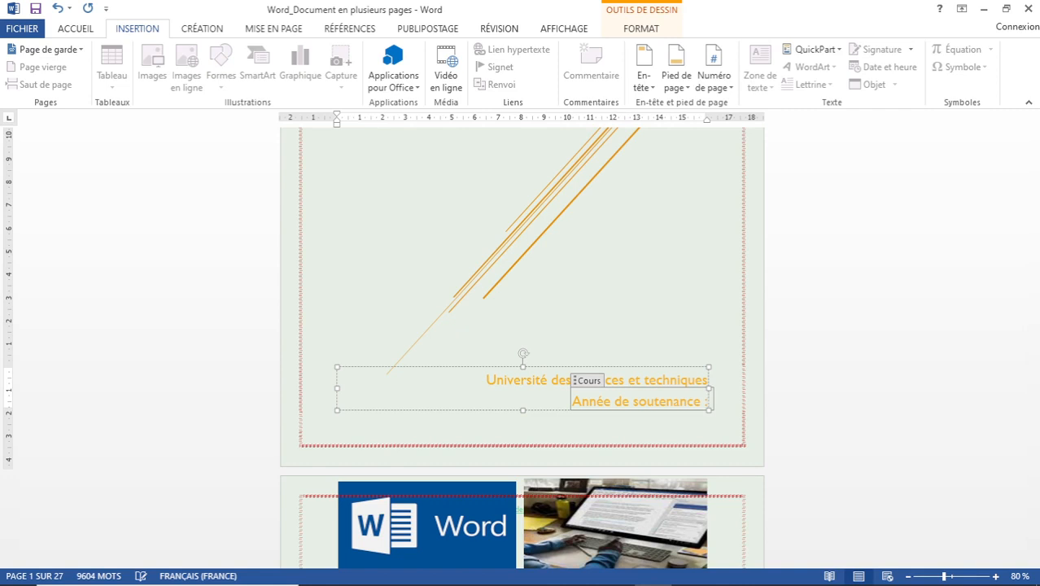
{"action": "type", "text": " 20"}
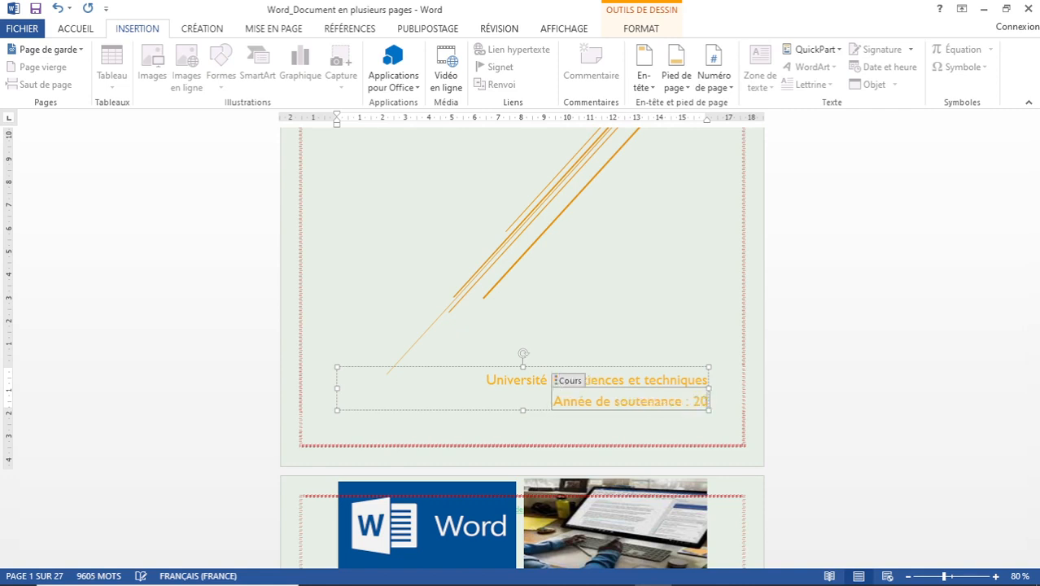
{"action": "type", "text": "22"}
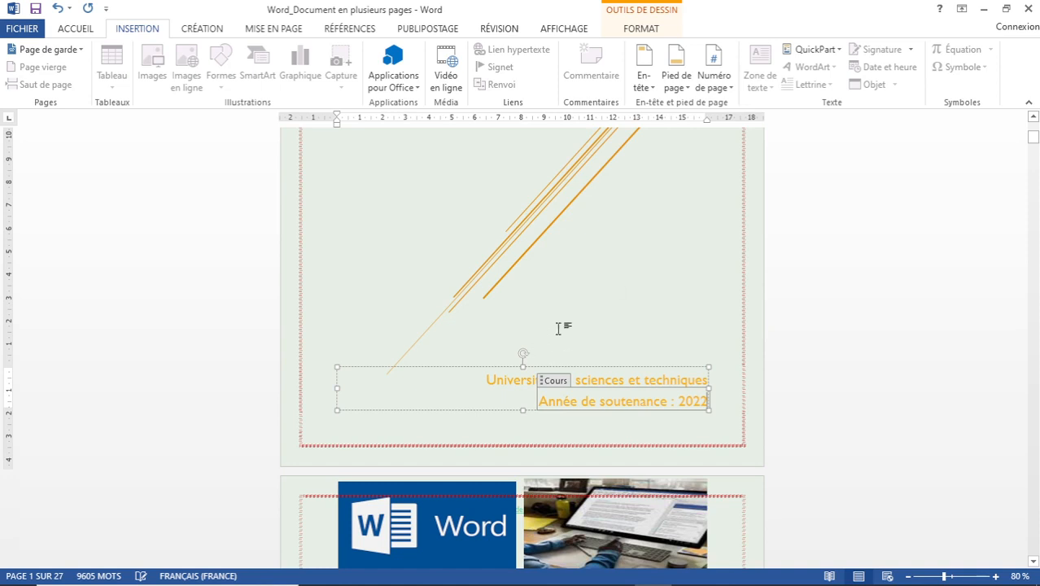
{"action": "left_click", "coordinate": [585, 267]}
{"action": "scroll", "coordinate": [574, 244], "scroll_direction": "up", "scroll_amount": 5}
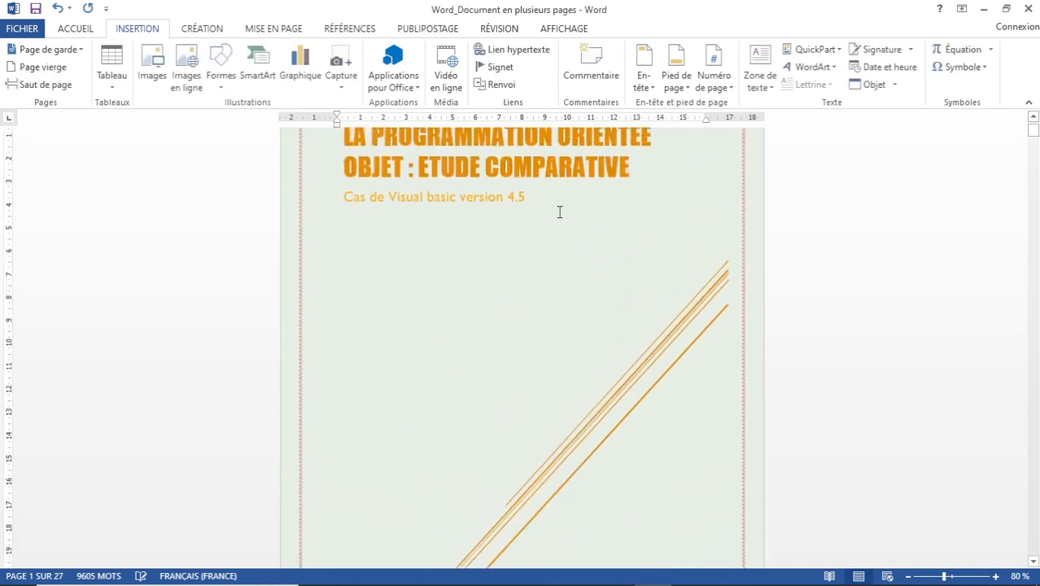
{"action": "scroll", "coordinate": [560, 213], "scroll_direction": "up", "scroll_amount": 2}
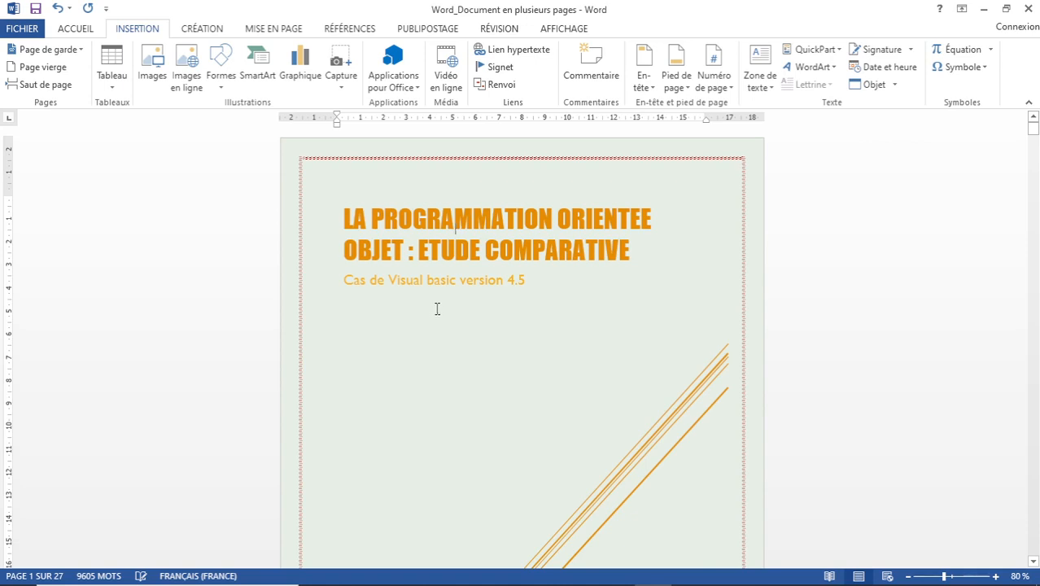
{"action": "scroll", "coordinate": [466, 294], "scroll_direction": "down", "scroll_amount": 2}
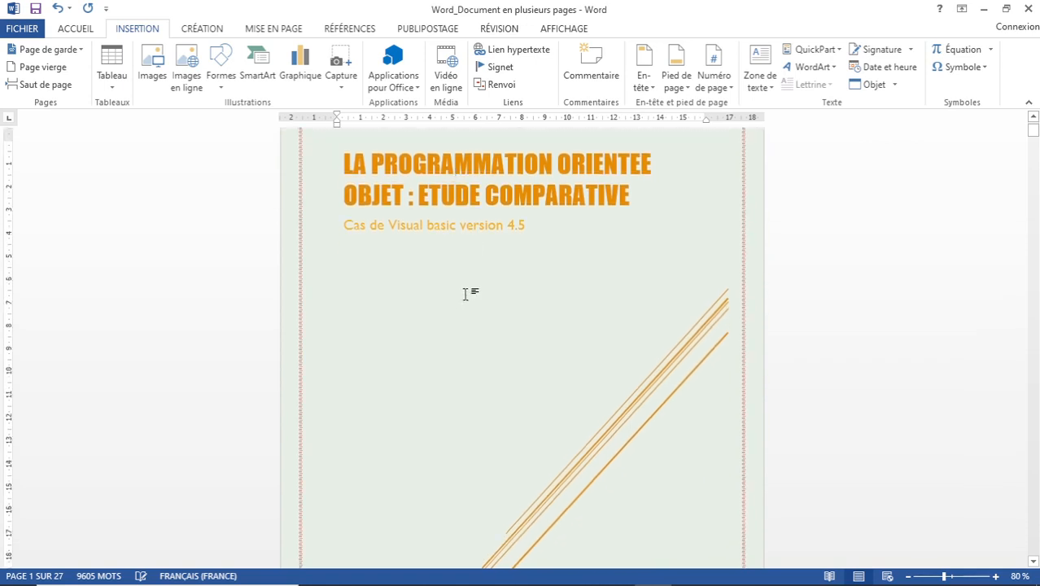
{"action": "scroll", "coordinate": [466, 294], "scroll_direction": "up", "scroll_amount": 2}
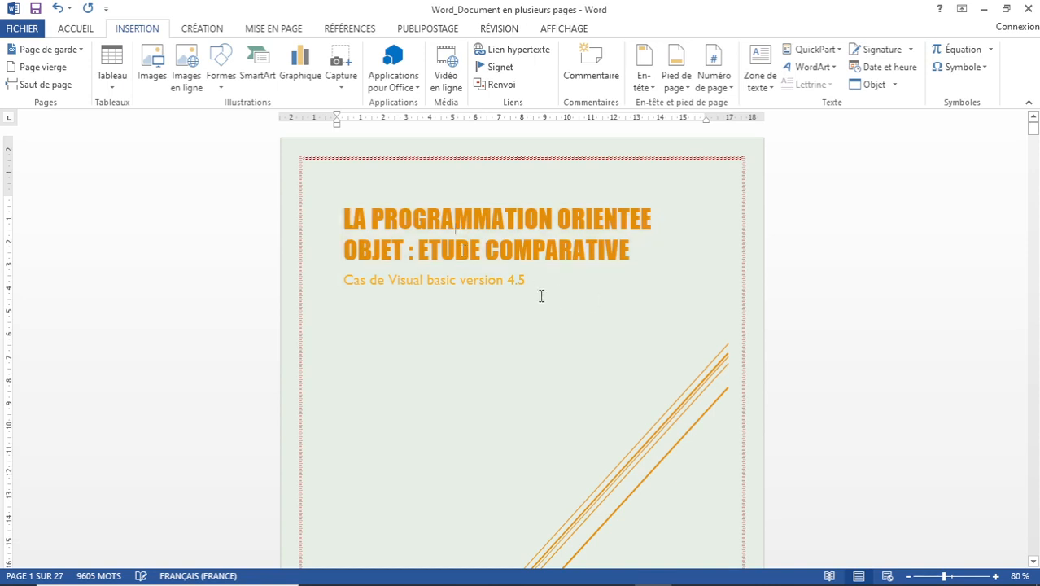
{"action": "scroll", "coordinate": [531, 291], "scroll_direction": "down", "scroll_amount": 12}
{"action": "scroll", "coordinate": [530, 294], "scroll_direction": "down", "scroll_amount": 19}
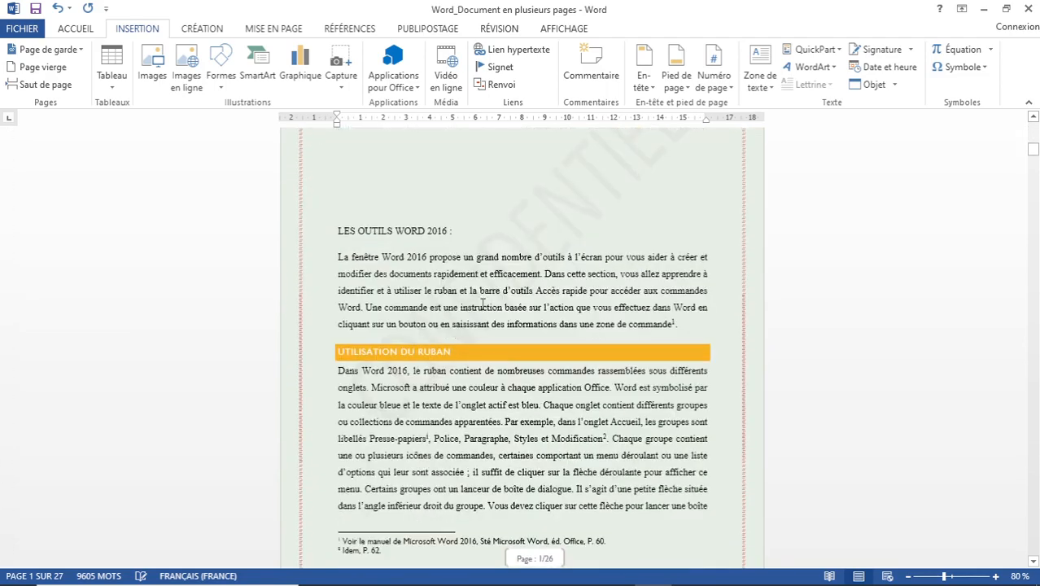
{"action": "scroll", "coordinate": [458, 332], "scroll_direction": "down", "scroll_amount": 6}
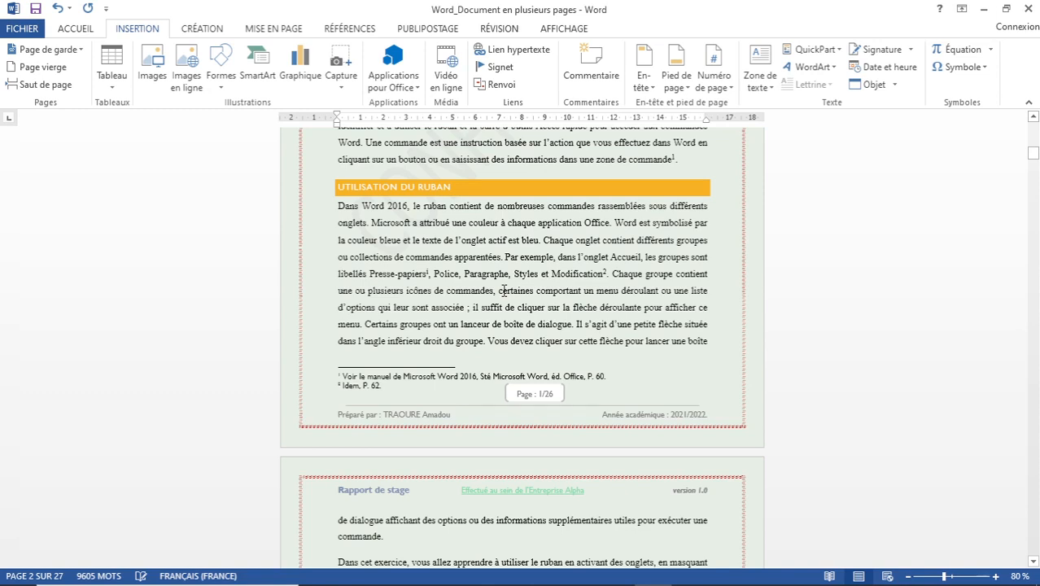
{"action": "key", "text": "ctrl+End"}
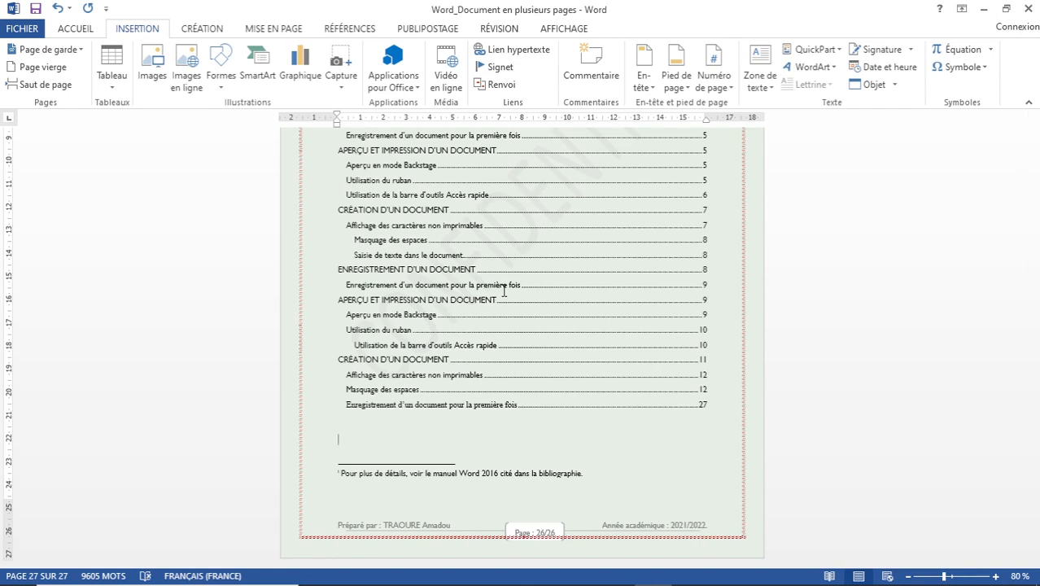
{"action": "key", "text": "ctrl+Home"}
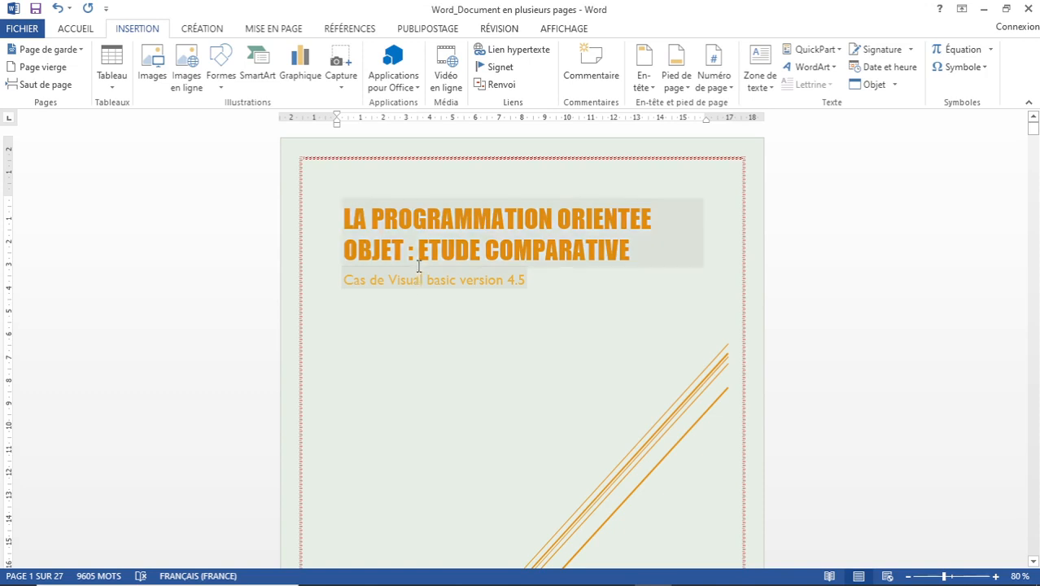
Save a PDF copy of the report named 'Word_Document en plusieurs pages' in the Bureautique folder.
{"action": "left_click", "coordinate": [25, 30]}
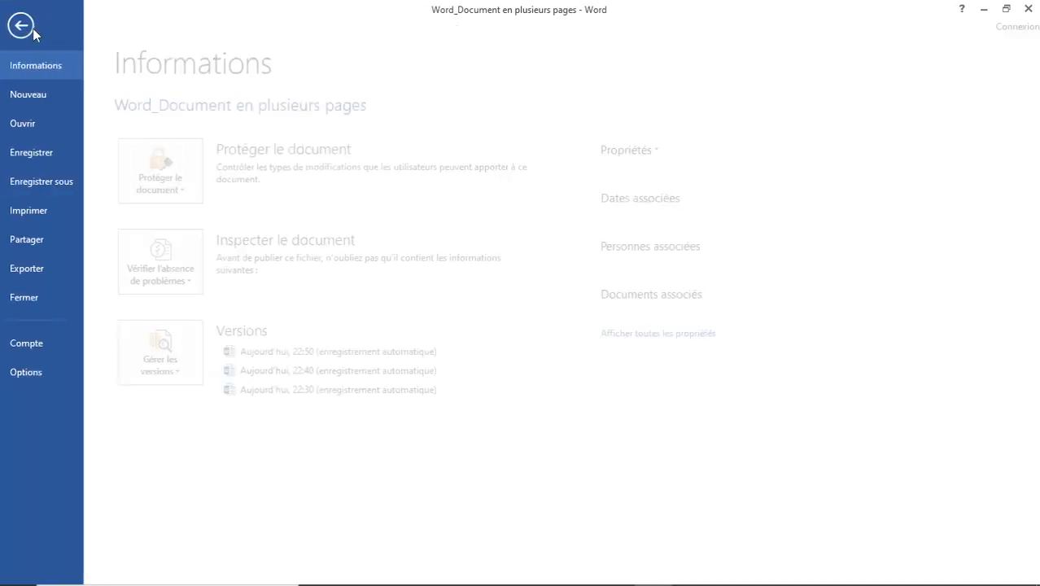
{"action": "left_click", "coordinate": [70, 181]}
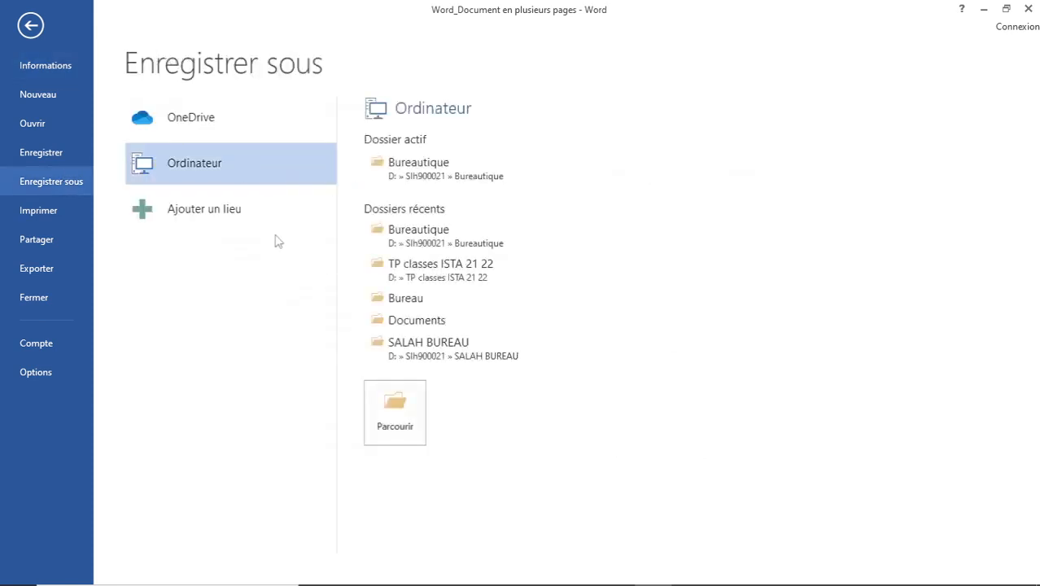
{"action": "left_click", "coordinate": [424, 167]}
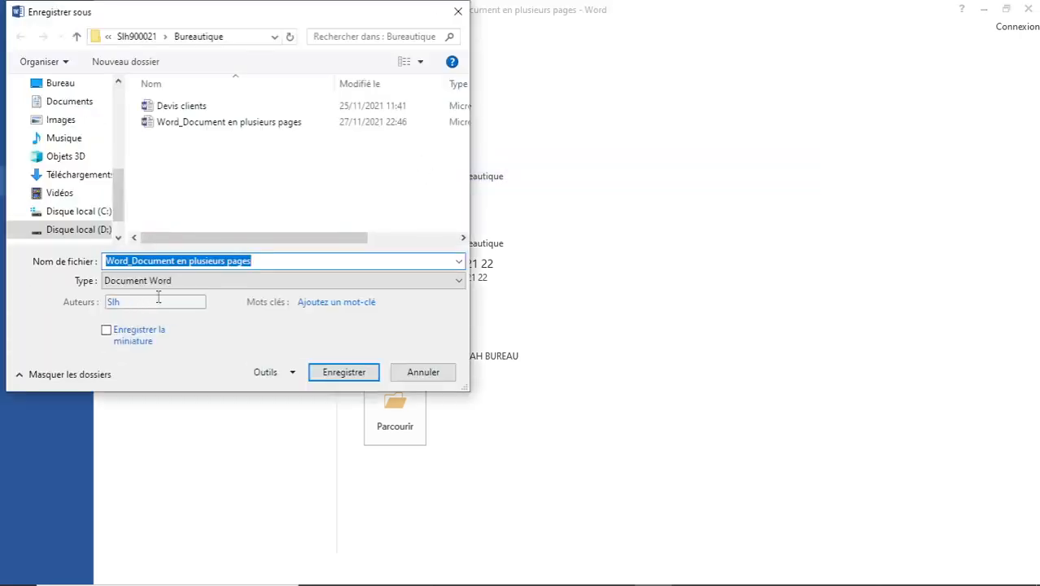
{"action": "left_click", "coordinate": [459, 281]}
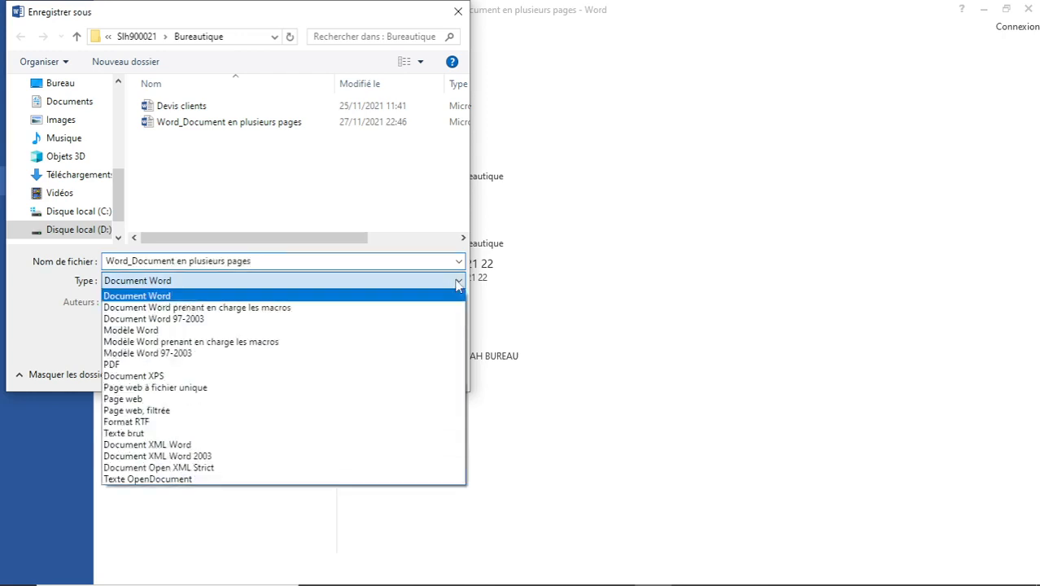
{"action": "left_click", "coordinate": [111, 365]}
{"action": "left_click", "coordinate": [344, 412]}
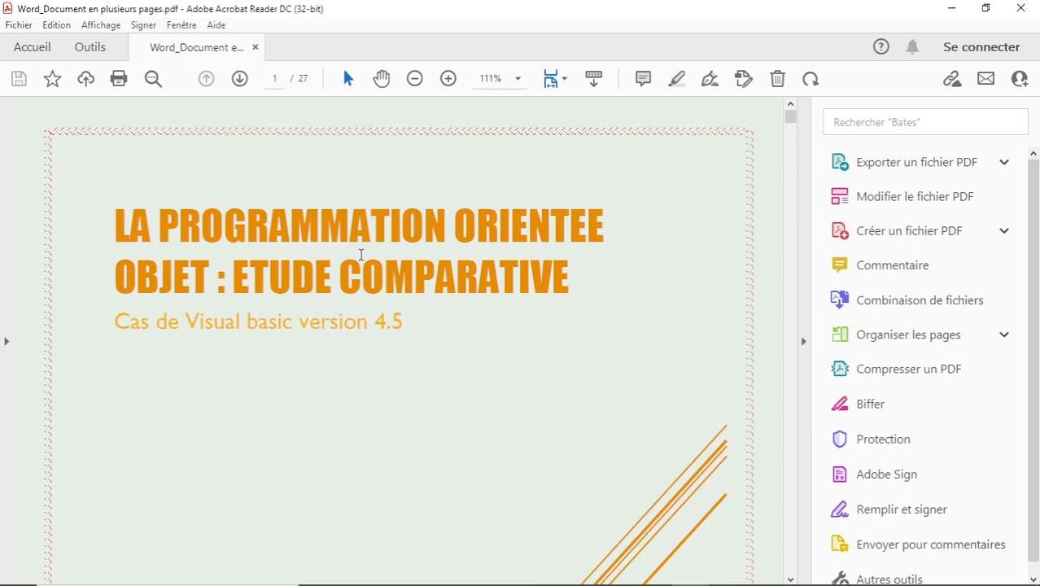
Switch Acrobat Reader to Mode Lecture and scroll down through the PDF's pages.
{"action": "left_click", "coordinate": [558, 79]}
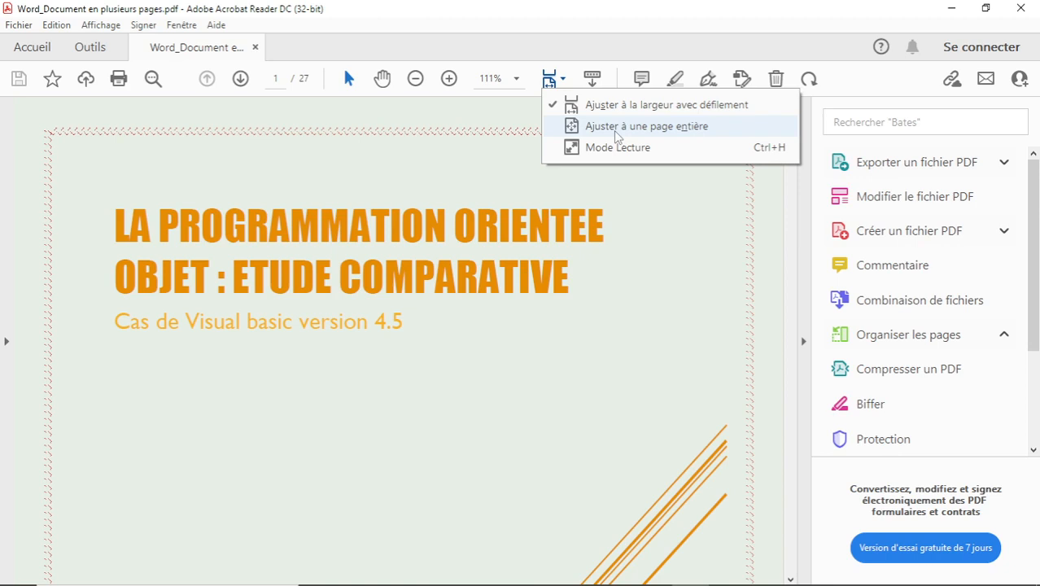
{"action": "left_click", "coordinate": [618, 147]}
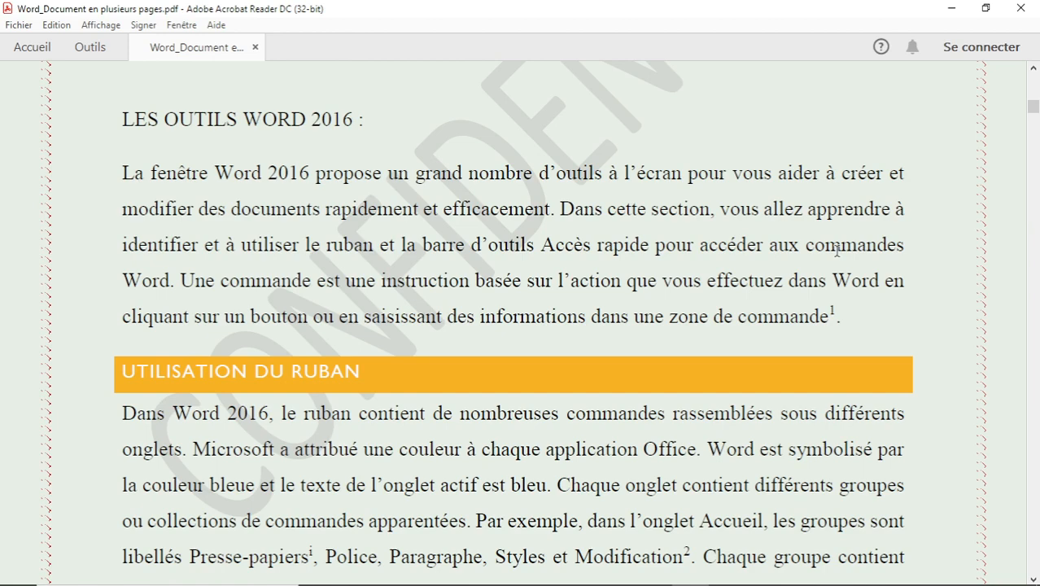
{"action": "scroll", "coordinate": [837, 250], "scroll_direction": "down", "scroll_amount": 10}
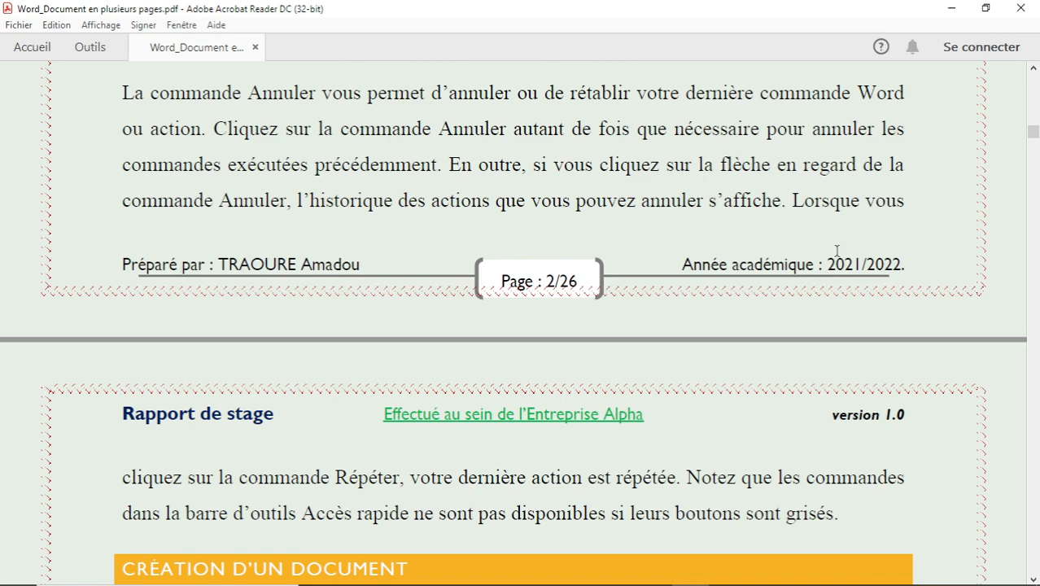
{"action": "scroll", "coordinate": [836, 250], "scroll_direction": "down", "scroll_amount": 10}
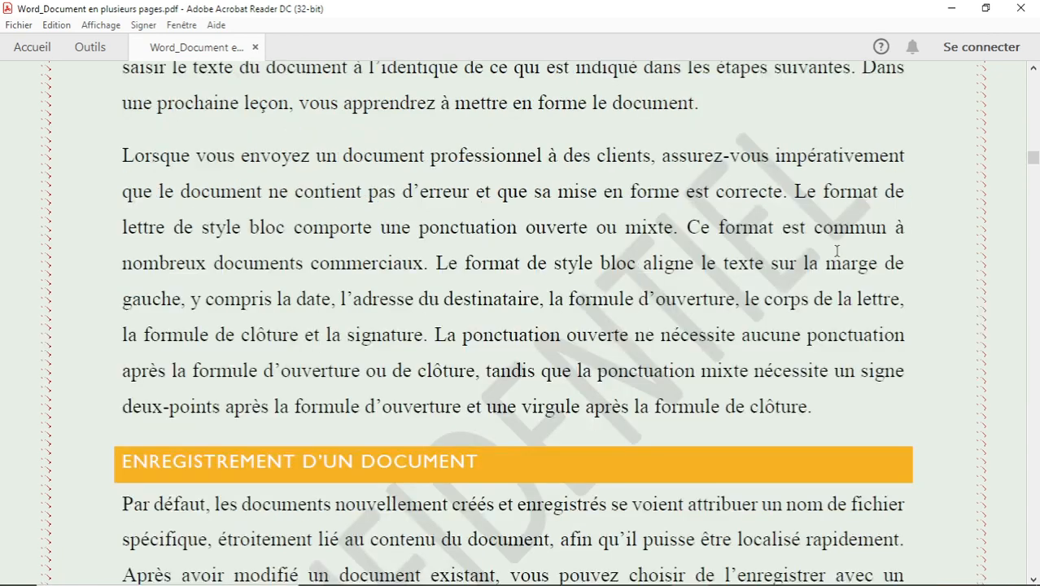
{"action": "scroll", "coordinate": [836, 250], "scroll_direction": "down", "scroll_amount": 10}
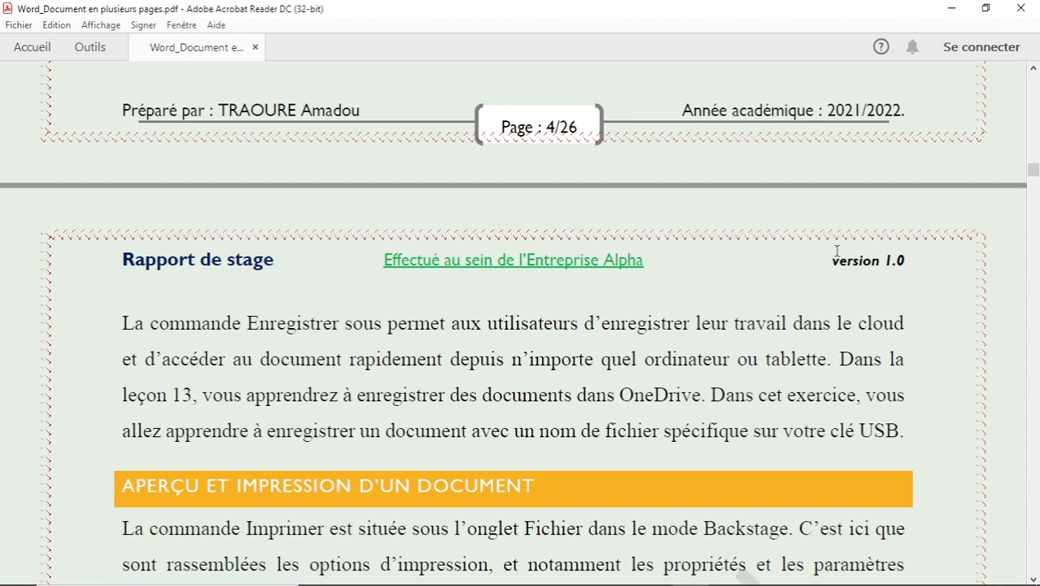
{"action": "scroll", "coordinate": [837, 250], "scroll_direction": "down", "scroll_amount": 10}
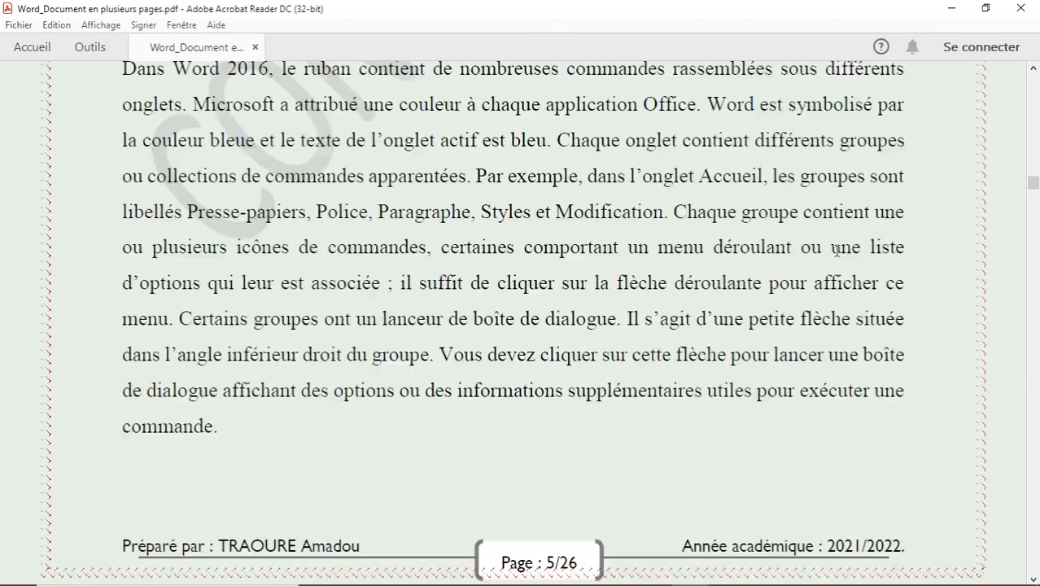
{"action": "scroll", "coordinate": [836, 250], "scroll_direction": "down", "scroll_amount": 5}
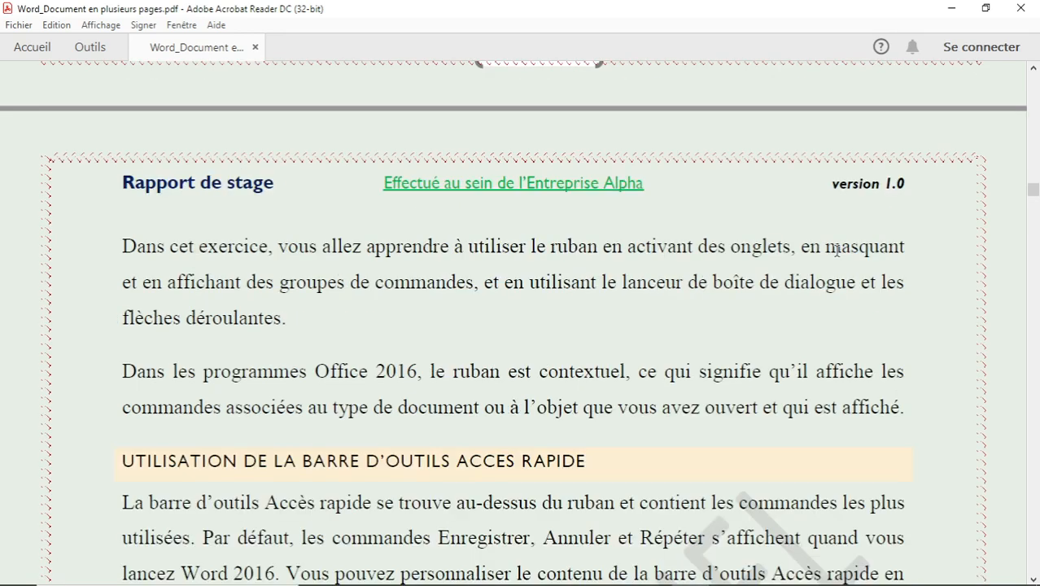
{"action": "scroll", "coordinate": [837, 249], "scroll_direction": "down", "scroll_amount": 10}
{"action": "scroll", "coordinate": [837, 250], "scroll_direction": "down", "scroll_amount": 10}
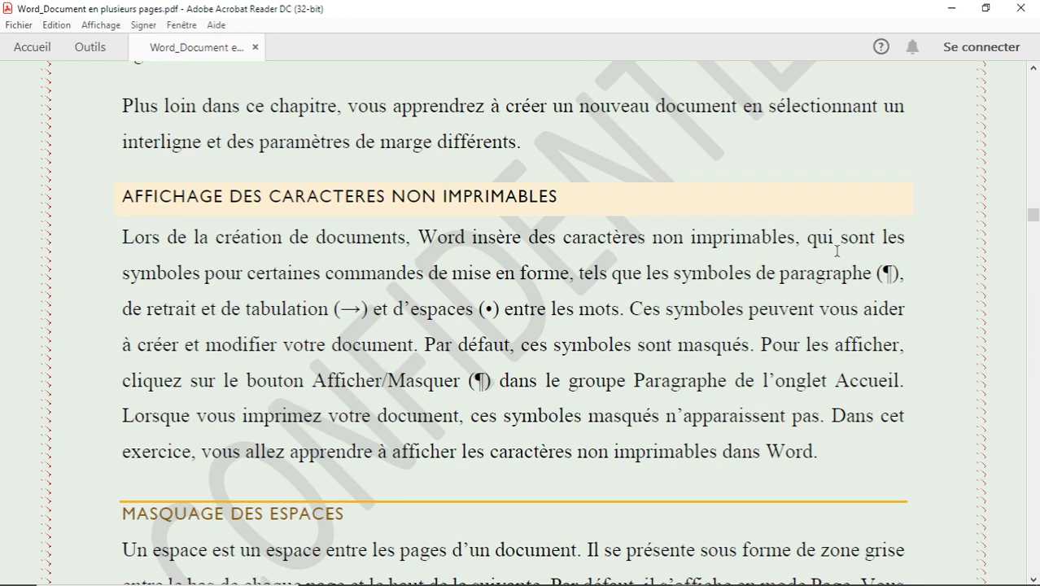
{"action": "scroll", "coordinate": [836, 251], "scroll_direction": "down", "scroll_amount": 10}
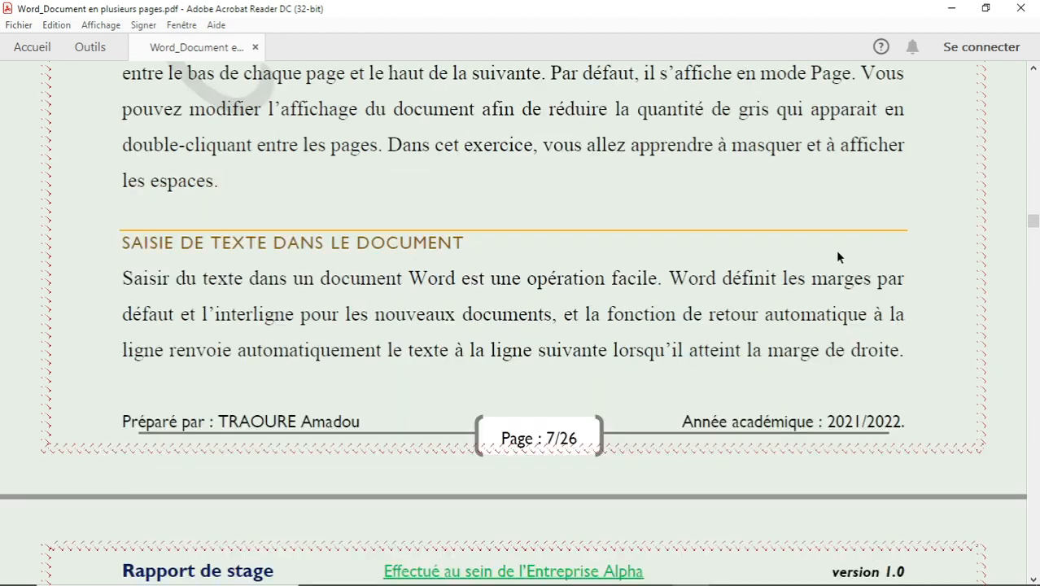
{"action": "scroll", "coordinate": [837, 251], "scroll_direction": "down", "scroll_amount": 10}
{"action": "scroll", "coordinate": [837, 250], "scroll_direction": "down", "scroll_amount": 20}
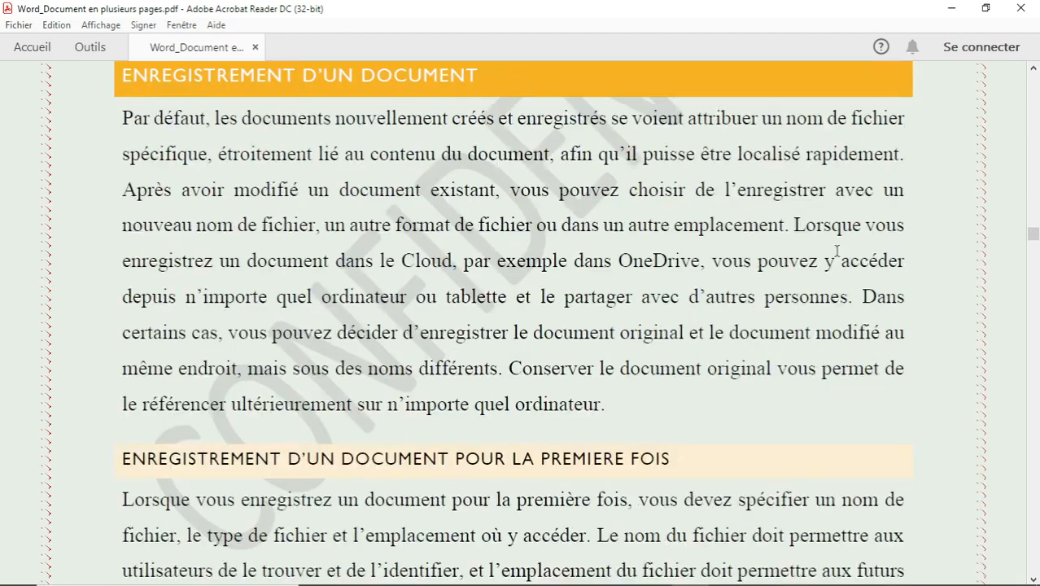
{"action": "scroll", "coordinate": [837, 251], "scroll_direction": "down", "scroll_amount": 10}
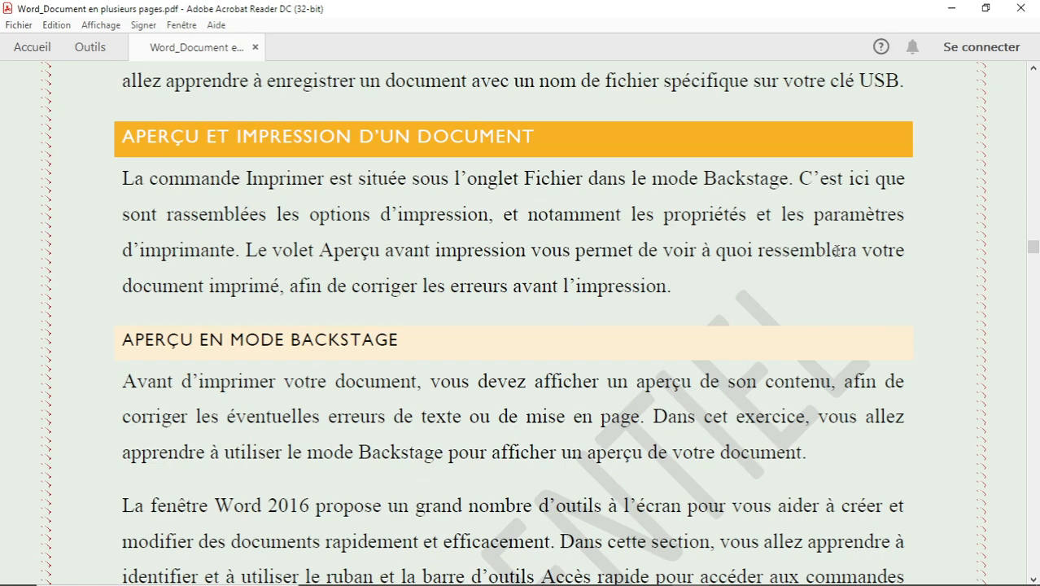
Jump to the end of the PDF, then return to the cover page.
{"action": "key", "text": "End"}
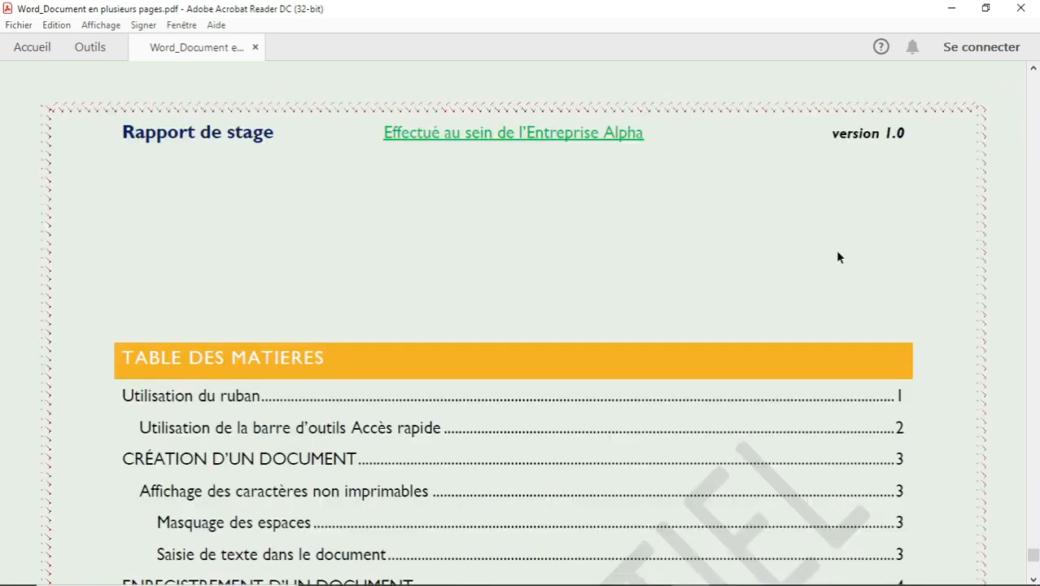
{"action": "scroll", "coordinate": [837, 257], "scroll_direction": "down", "scroll_amount": 10}
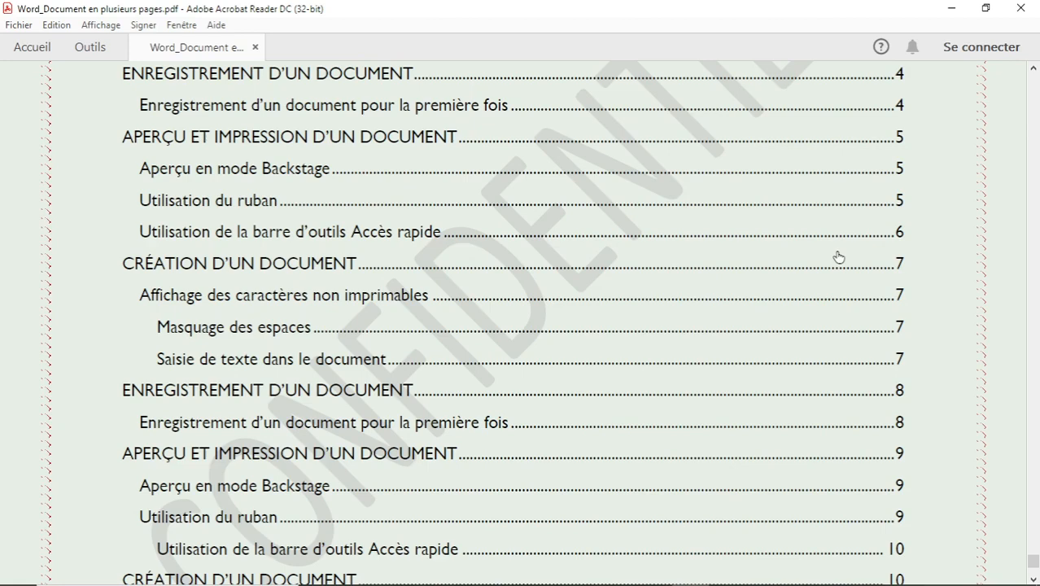
{"action": "scroll", "coordinate": [838, 257], "scroll_direction": "down", "scroll_amount": 8}
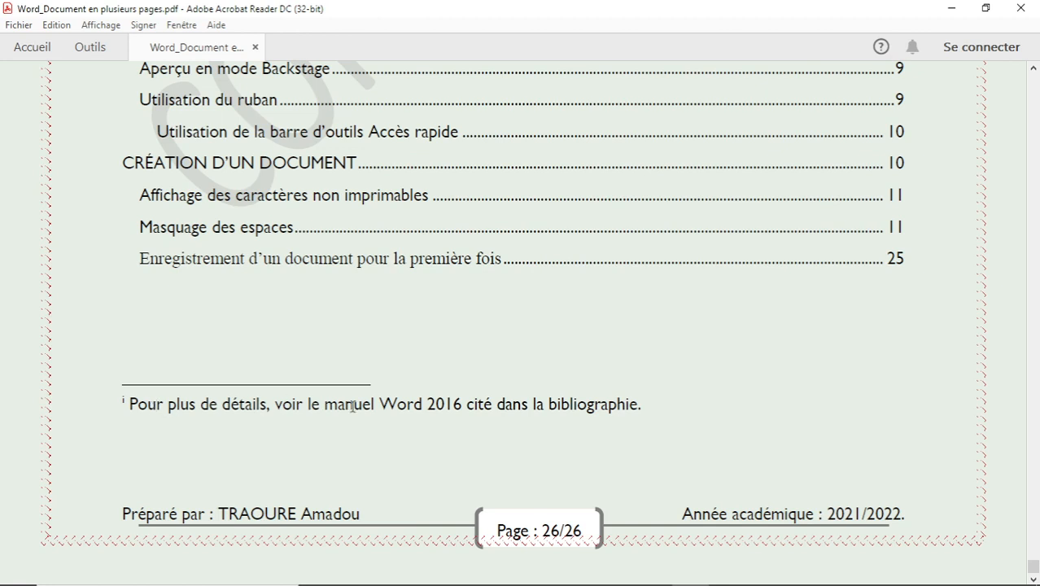
{"action": "key", "text": "Home"}
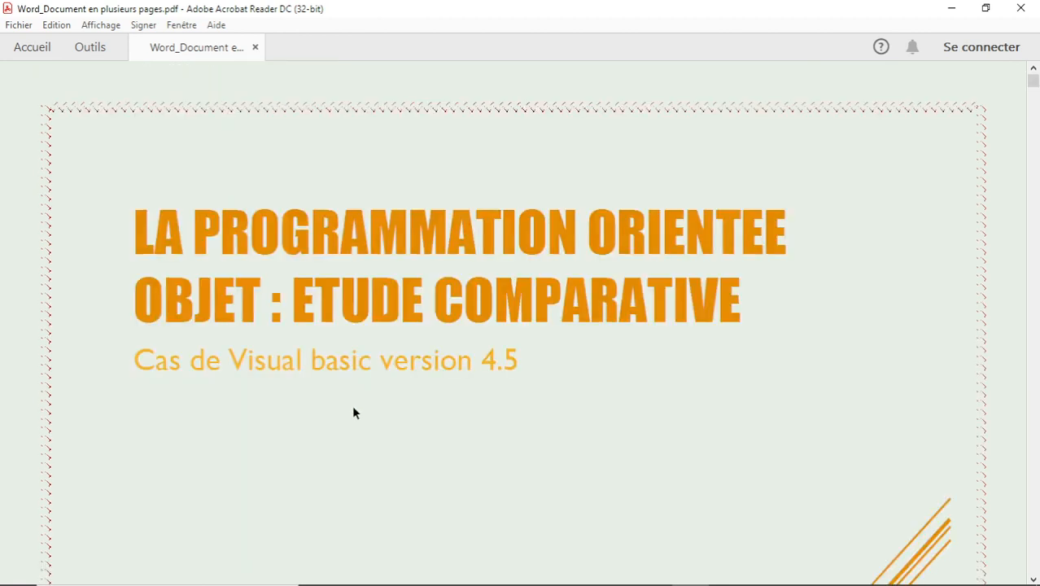
{"action": "scroll", "coordinate": [354, 412], "scroll_direction": "down", "scroll_amount": 15}
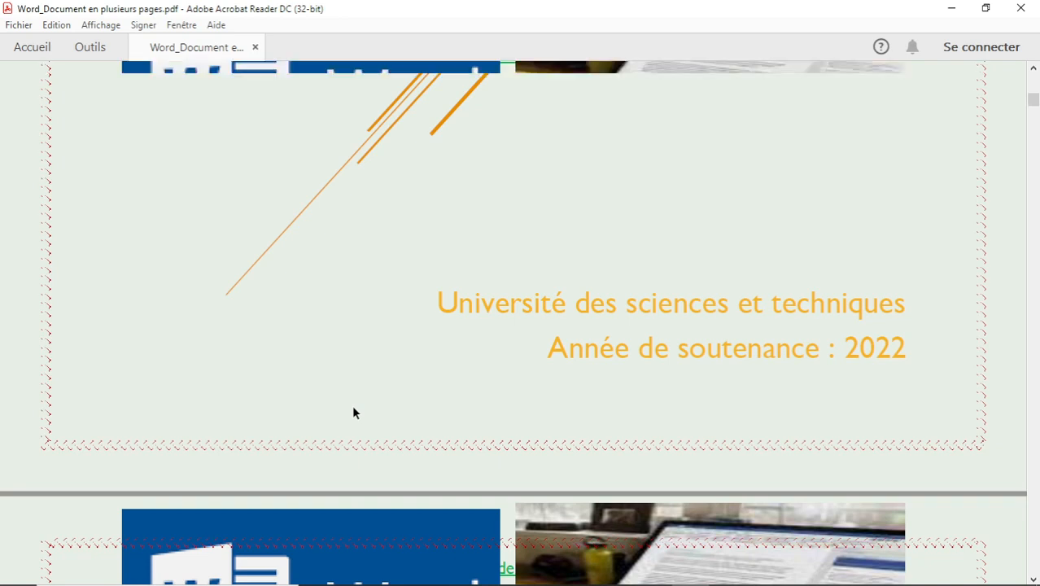
{"action": "scroll", "coordinate": [354, 413], "scroll_direction": "down", "scroll_amount": 5}
{"action": "scroll", "coordinate": [354, 412], "scroll_direction": "down", "scroll_amount": 5}
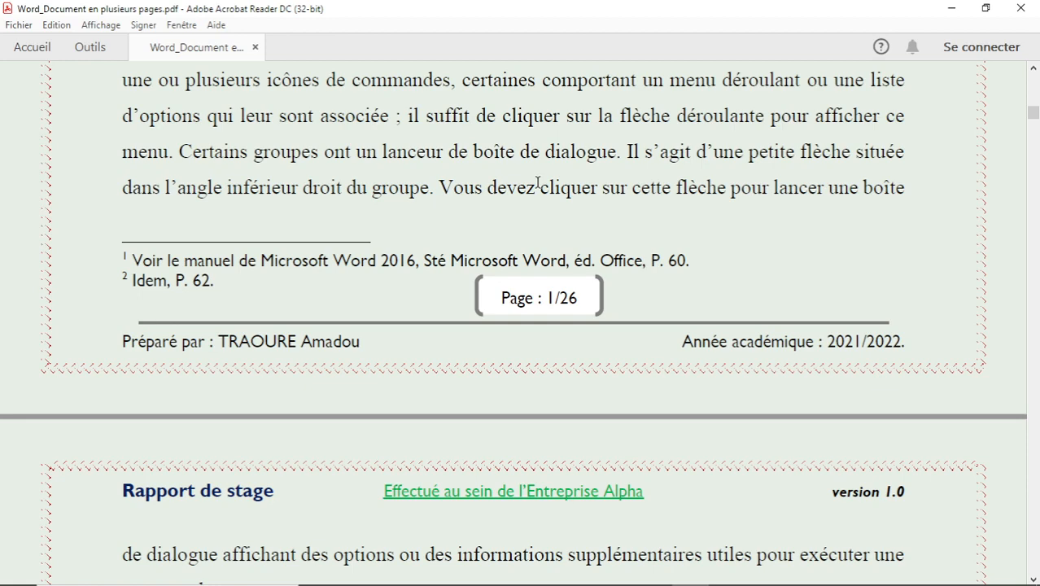
{"action": "key", "text": "Home"}
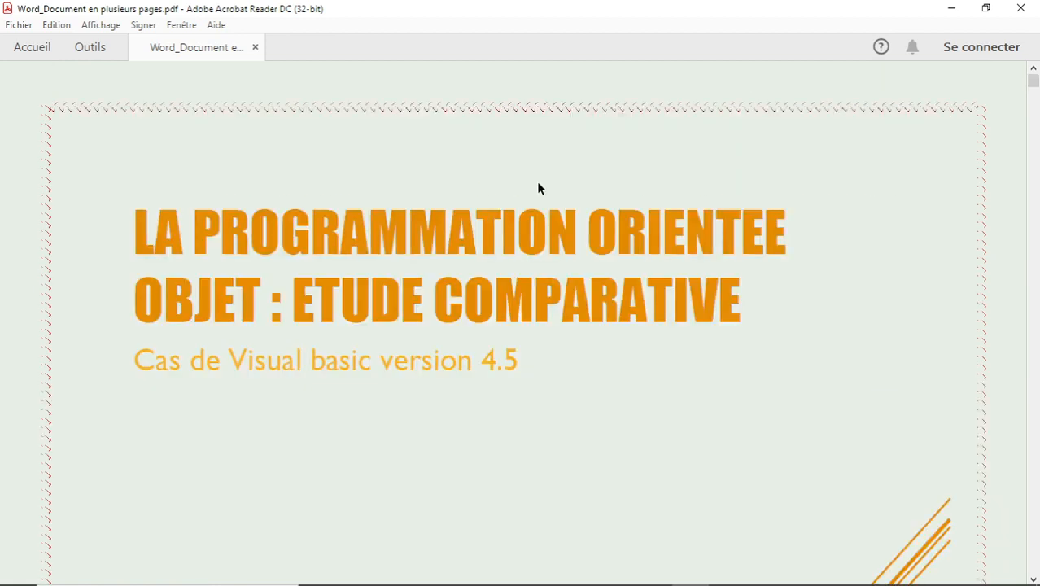